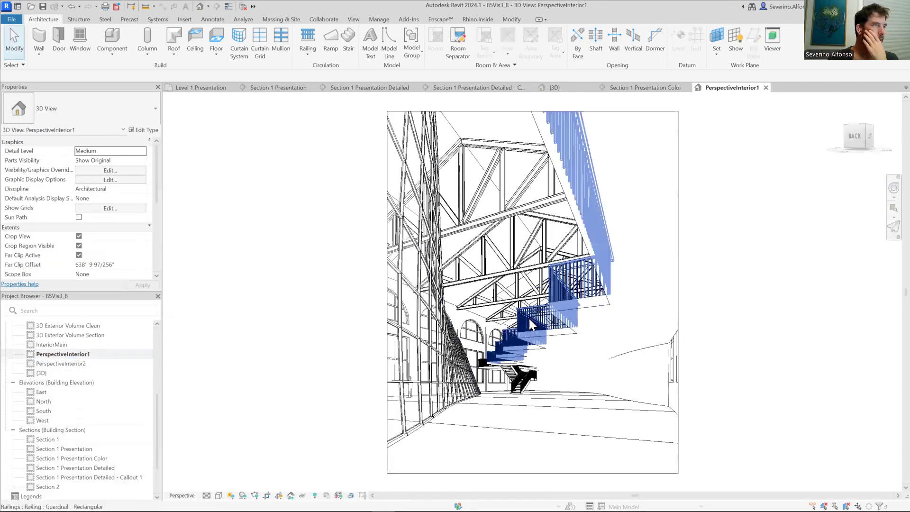
- Set the visual style of the PerspectiveInterior1 view to Hidden Line
{"action": "scroll", "coordinate": [280, 228], "scroll_direction": "down", "scroll_amount": 3}
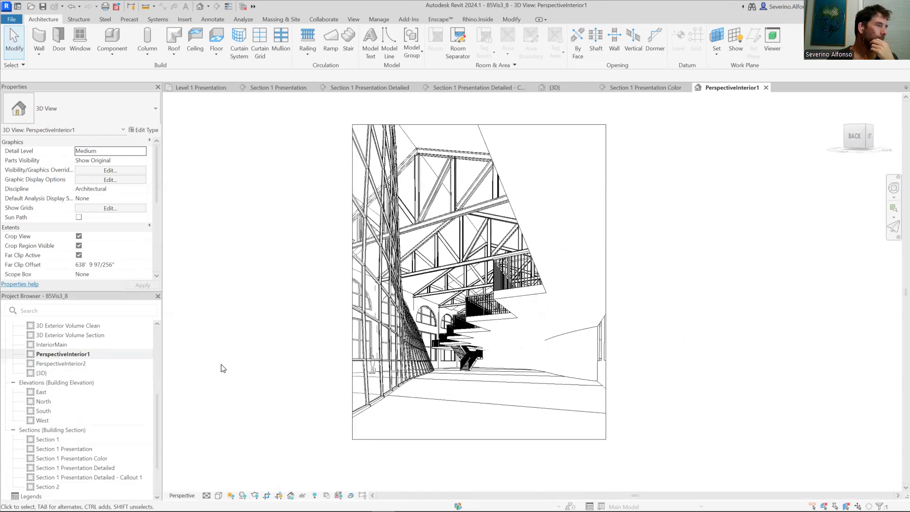
{"action": "left_click", "coordinate": [219, 495]}
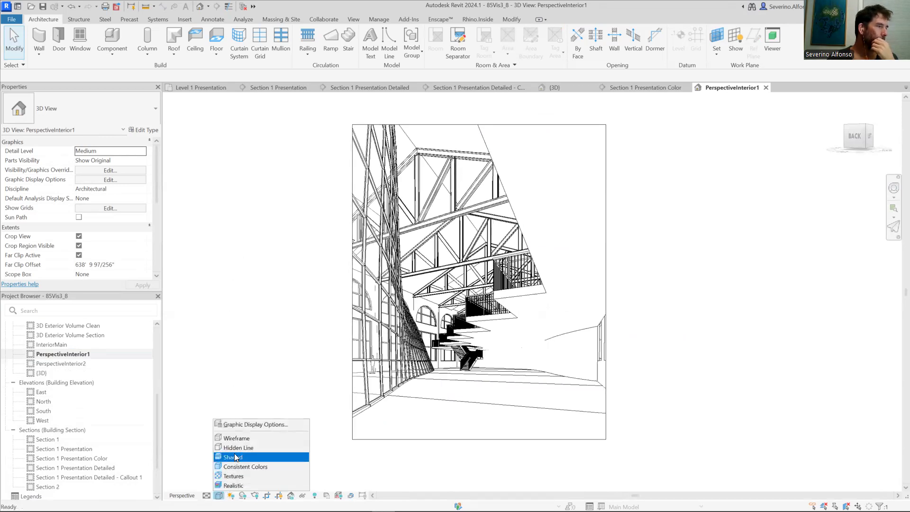
{"action": "left_click", "coordinate": [235, 448]}
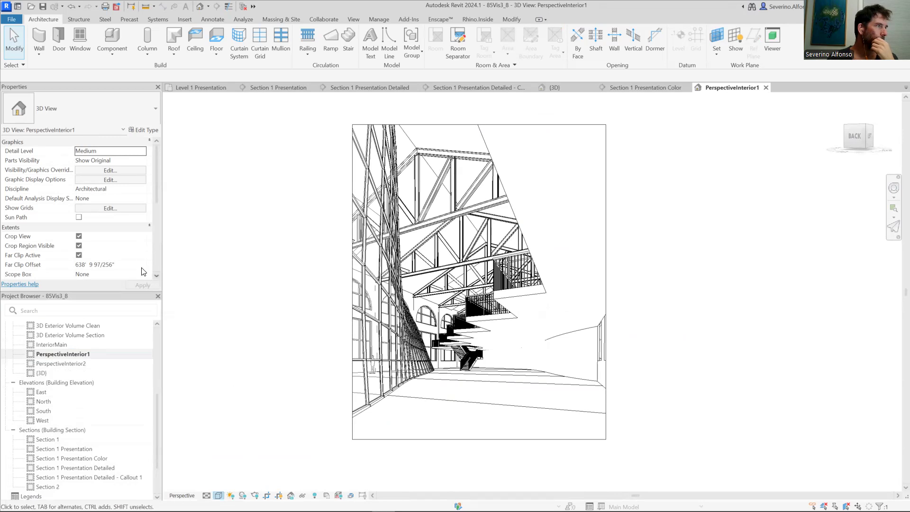
- Enable cast shadows and ambient shadows in the view's graphic display options and apply them
{"action": "left_click", "coordinate": [112, 184]}
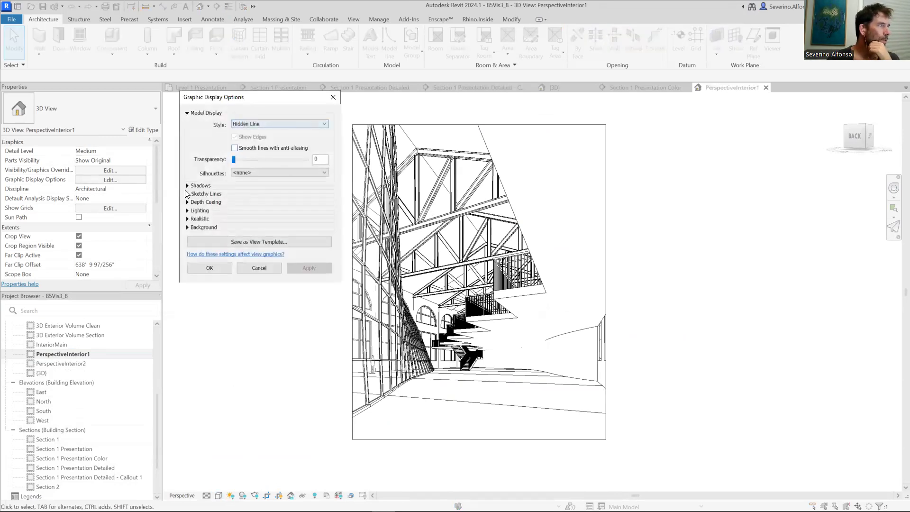
{"action": "left_click", "coordinate": [187, 185]}
{"action": "left_click", "coordinate": [234, 192]}
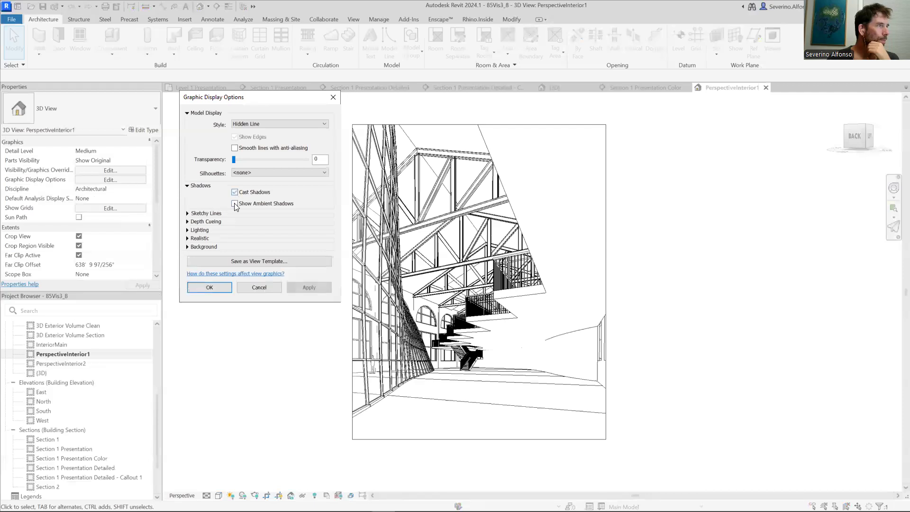
{"action": "left_click", "coordinate": [309, 288]}
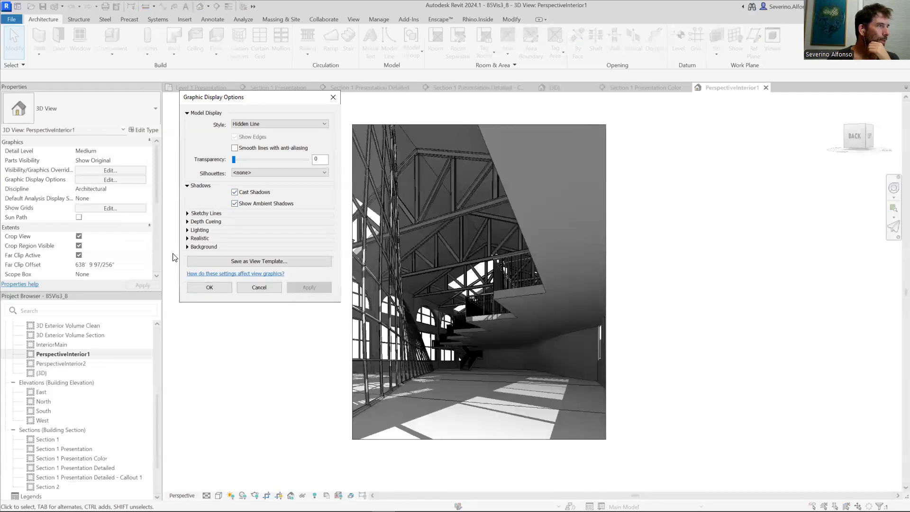
- Adjust the view's lighting to Sun 55, Ambient Light 46 and Shadows 19, and accept the graphic display options
{"action": "left_click", "coordinate": [188, 230]}
{"action": "left_click", "coordinate": [187, 222]}
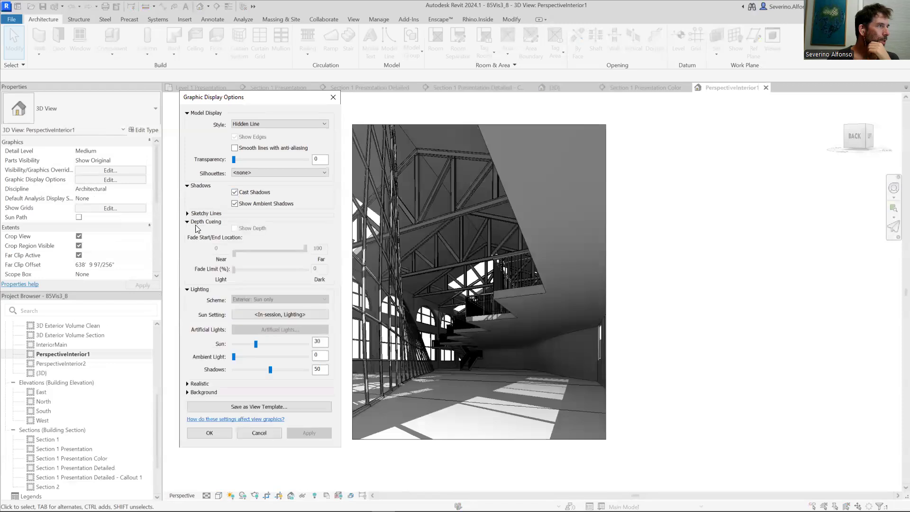
{"action": "left_click", "coordinate": [188, 221]}
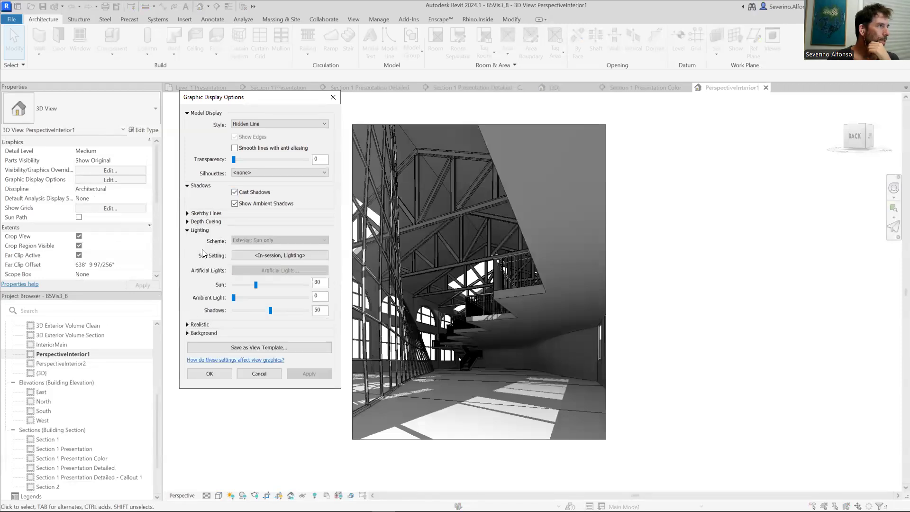
{"action": "left_click_drag", "start_coordinate": [257, 285], "coordinate": [242, 311]}
{"action": "left_click", "coordinate": [312, 373]}
{"action": "left_click", "coordinate": [308, 373]}
{"action": "left_click", "coordinate": [308, 371]}
{"action": "left_click", "coordinate": [319, 373]}
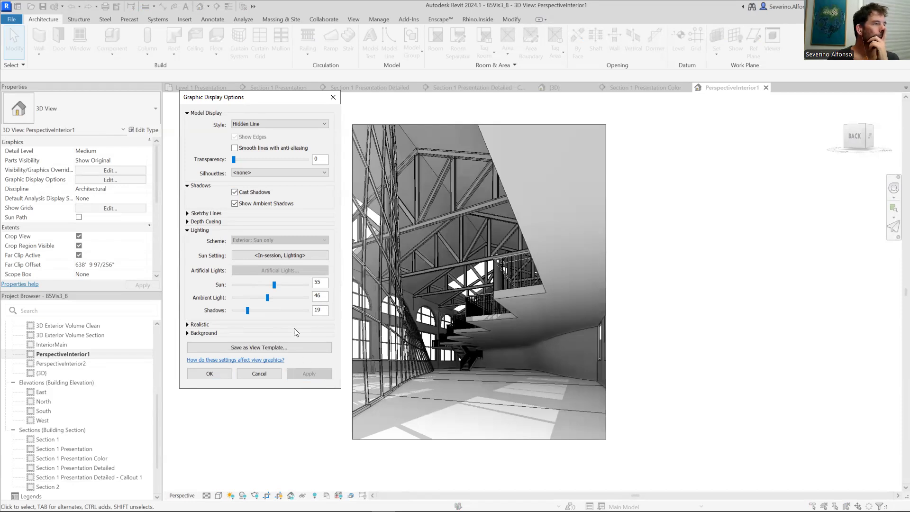
{"action": "left_click", "coordinate": [226, 374]}
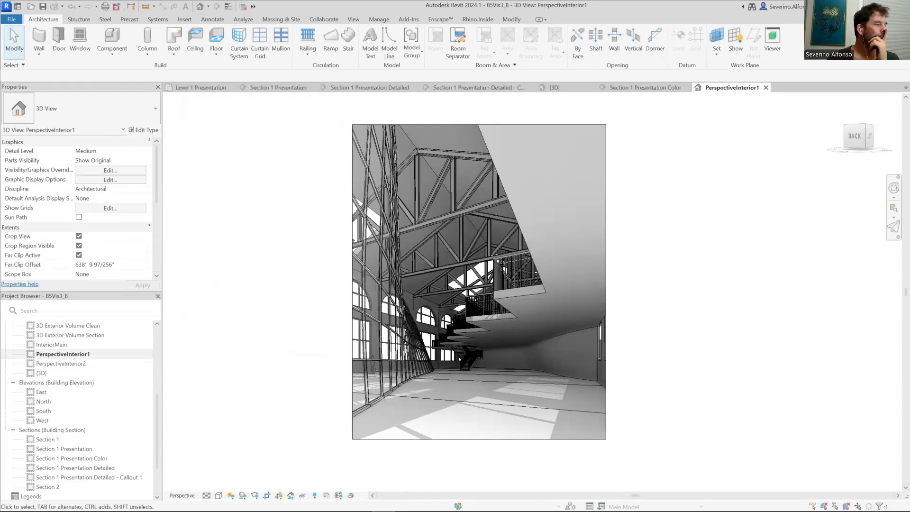
- Switch the view's sun settings to a Still solar study and try the Winter Solstice preset
{"action": "left_click", "coordinate": [230, 495]}
{"action": "left_click", "coordinate": [248, 448]}
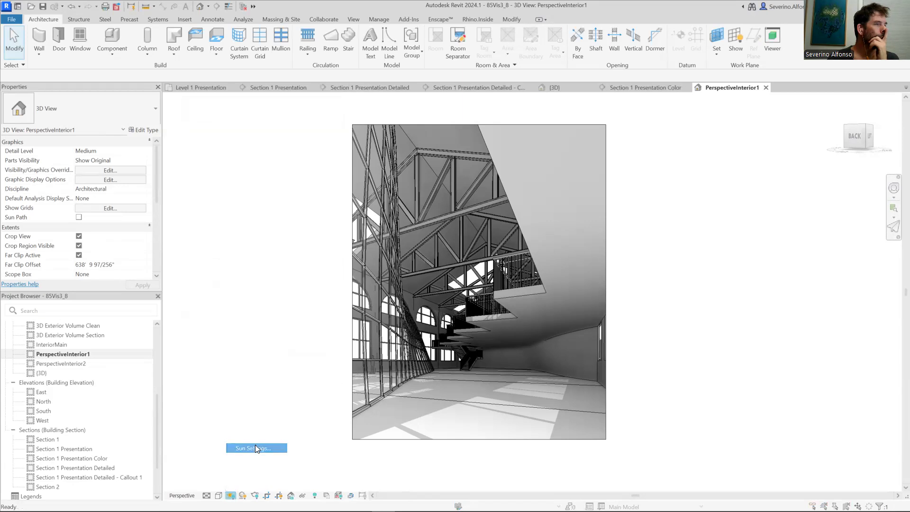
{"action": "left_click_drag", "start_coordinate": [397, 128], "coordinate": [215, 125]}
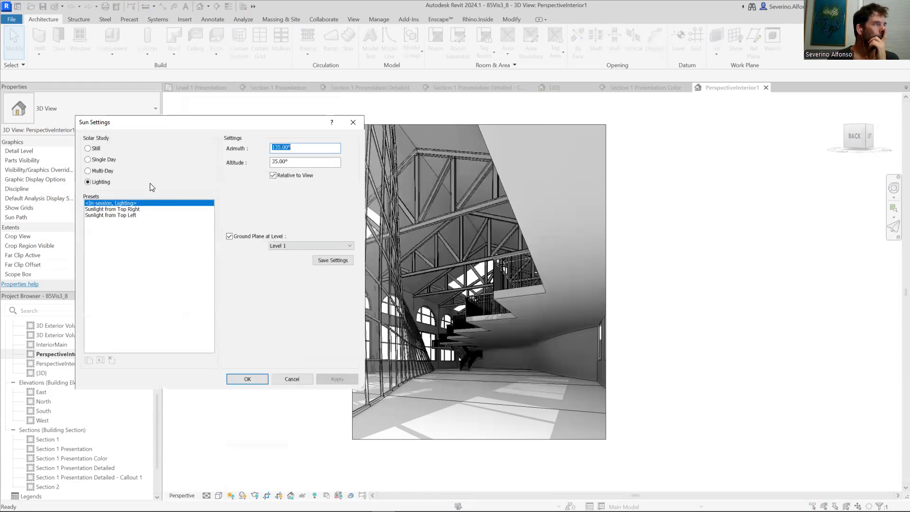
{"action": "left_click", "coordinate": [88, 149]}
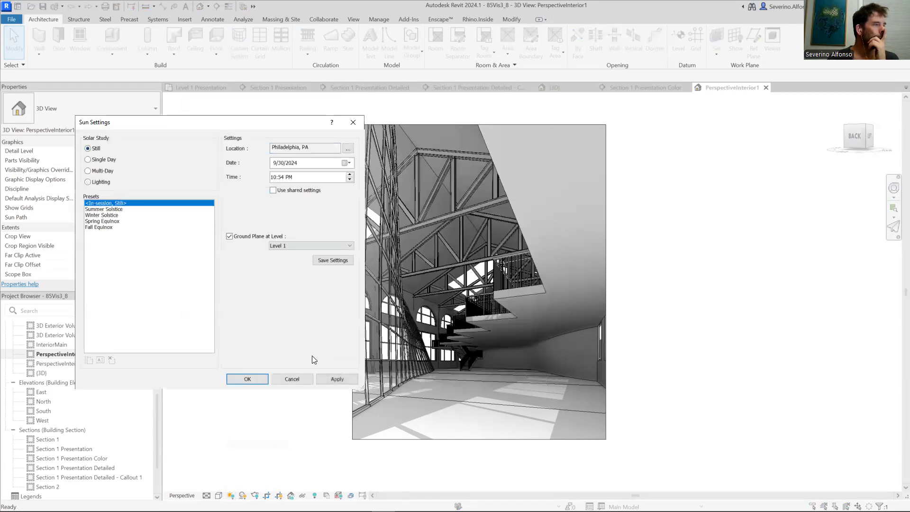
{"action": "left_click", "coordinate": [336, 378]}
{"action": "left_click", "coordinate": [101, 215]}
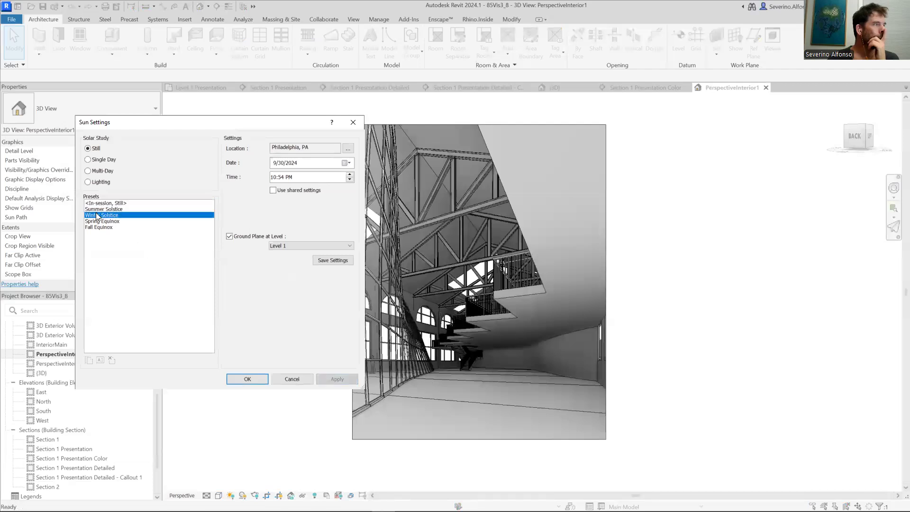
{"action": "left_click", "coordinate": [338, 379]}
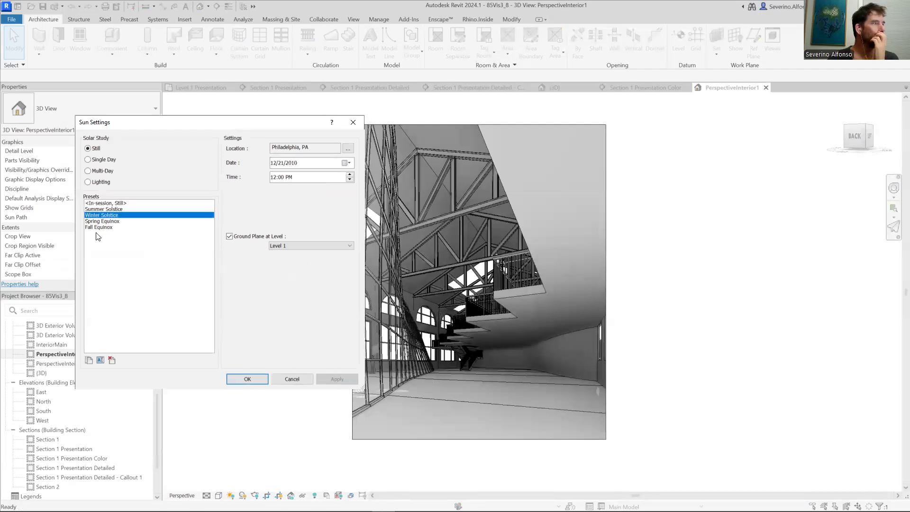
- Apply the Spring Equinox sun preset with the time set to 2:00 PM
{"action": "left_click", "coordinate": [97, 221]}
{"action": "left_click", "coordinate": [337, 379]}
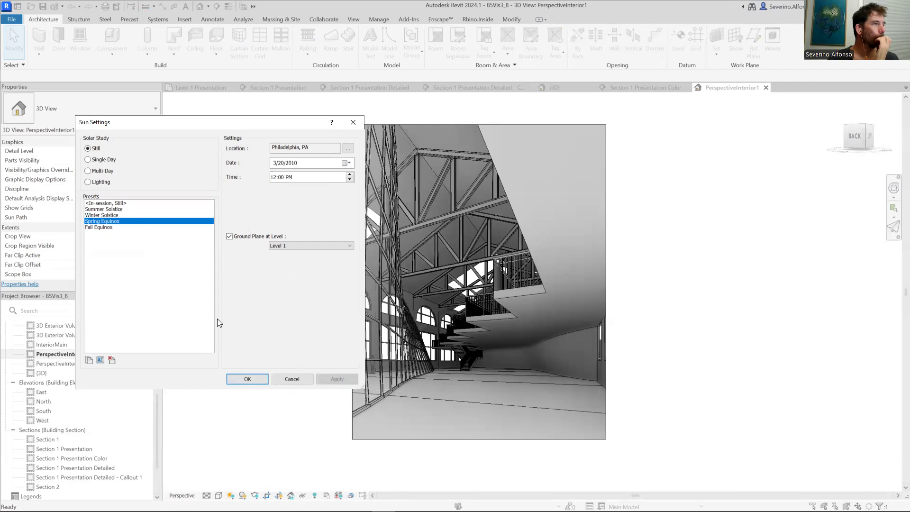
{"action": "left_click", "coordinate": [349, 175]}
{"action": "left_click", "coordinate": [349, 180]}
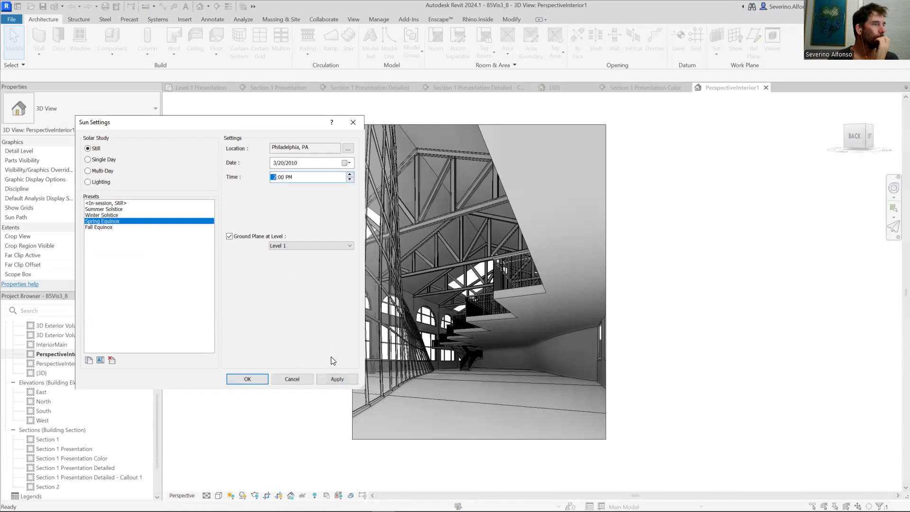
{"action": "left_click", "coordinate": [334, 379]}
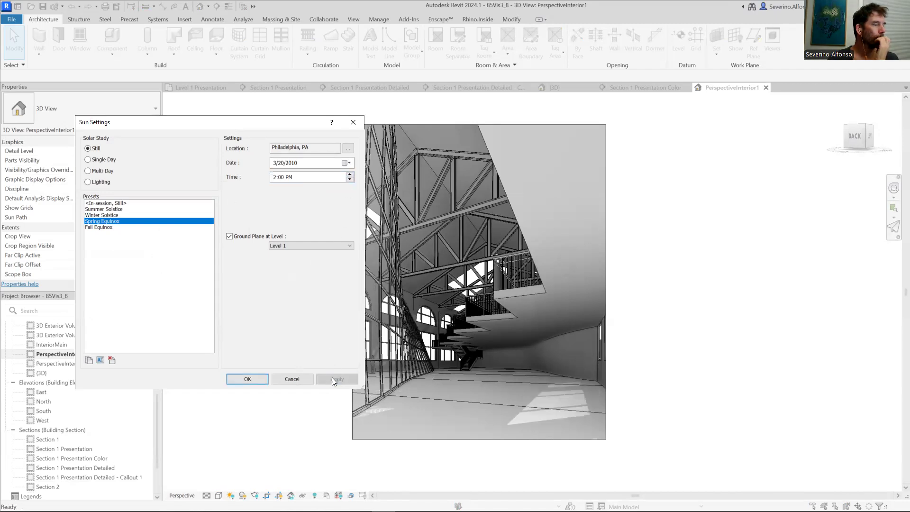
{"action": "left_click", "coordinate": [248, 379]}
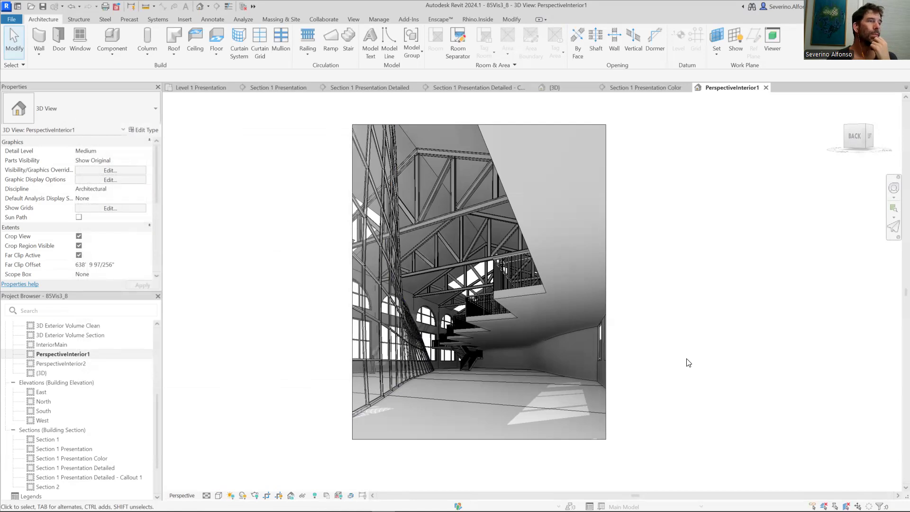
- Try sketchy lines with a jitter of 6 in the view's graphic display options
{"action": "left_click", "coordinate": [123, 180]}
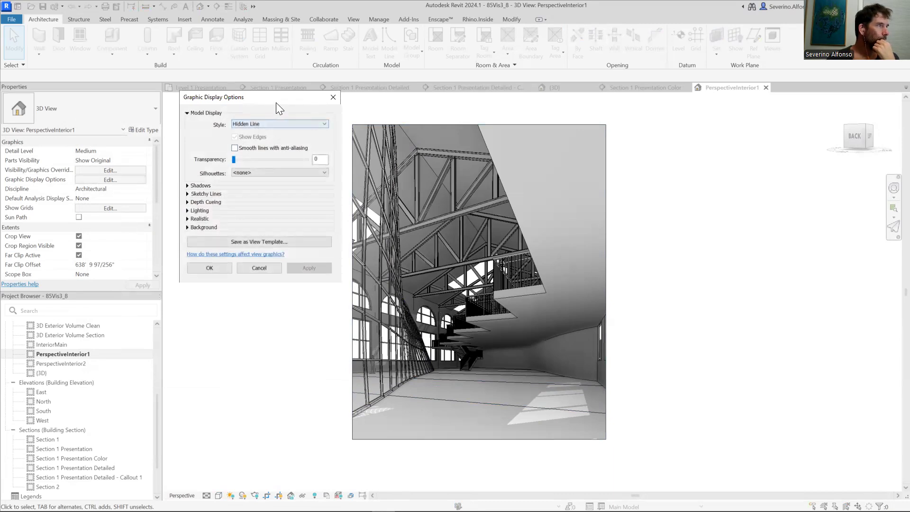
{"action": "left_click_drag", "start_coordinate": [275, 100], "coordinate": [254, 99]}
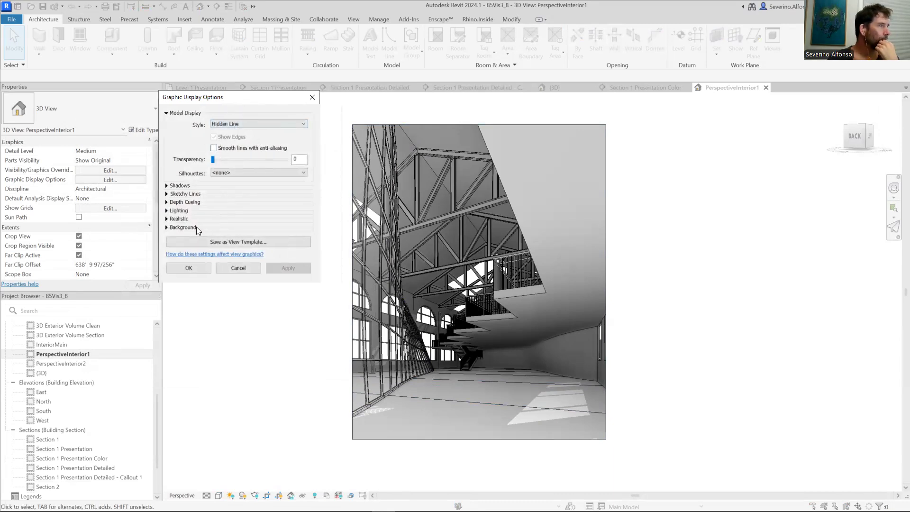
{"action": "left_click", "coordinate": [166, 186]}
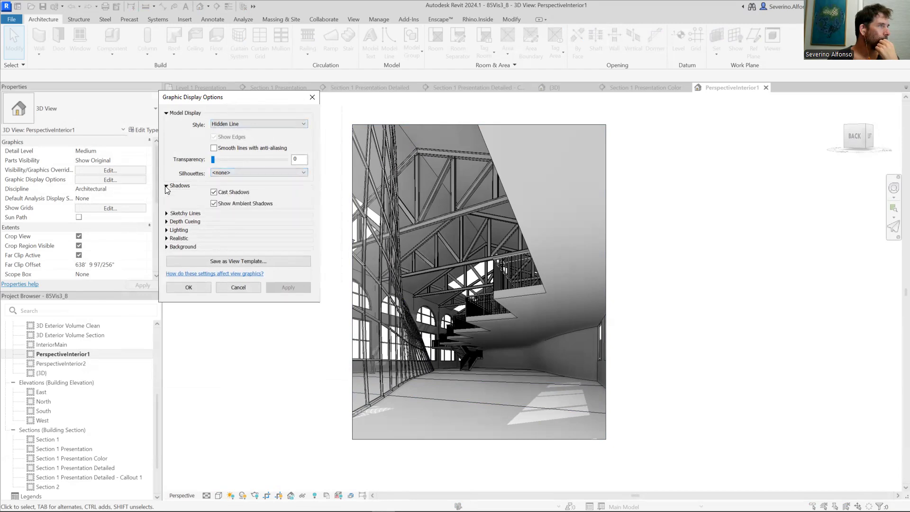
{"action": "left_click", "coordinate": [167, 186]}
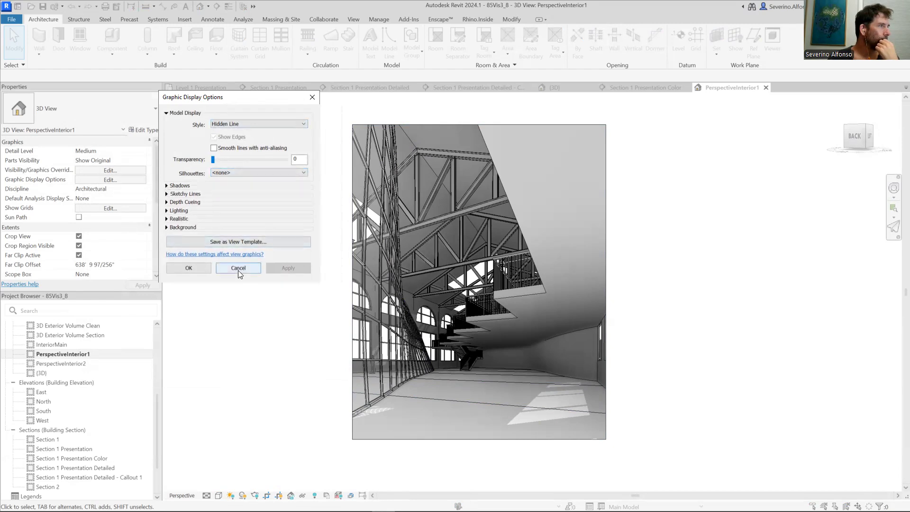
{"action": "left_click", "coordinate": [166, 211]}
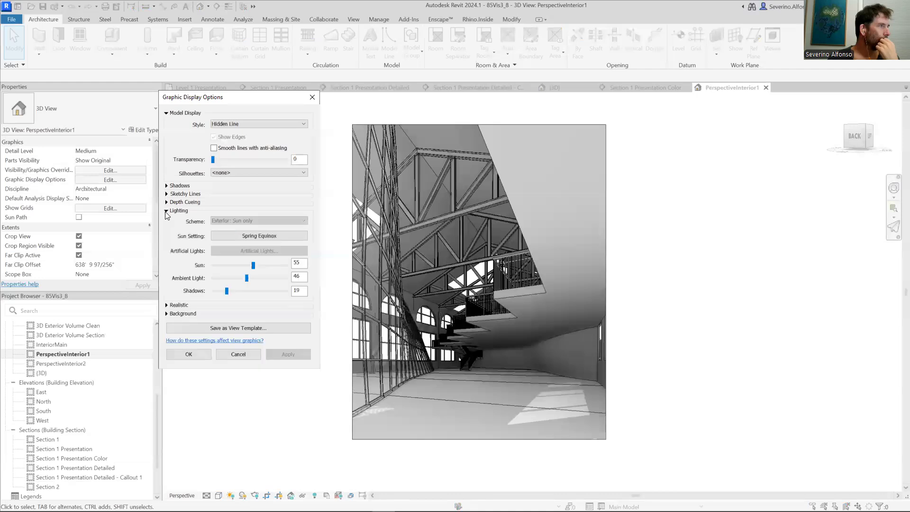
{"action": "left_click", "coordinate": [166, 203]}
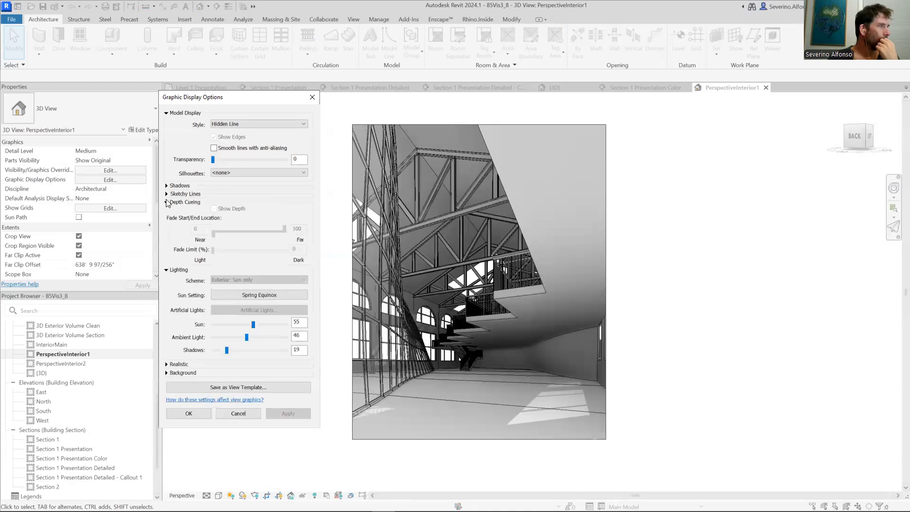
{"action": "left_click", "coordinate": [166, 194]}
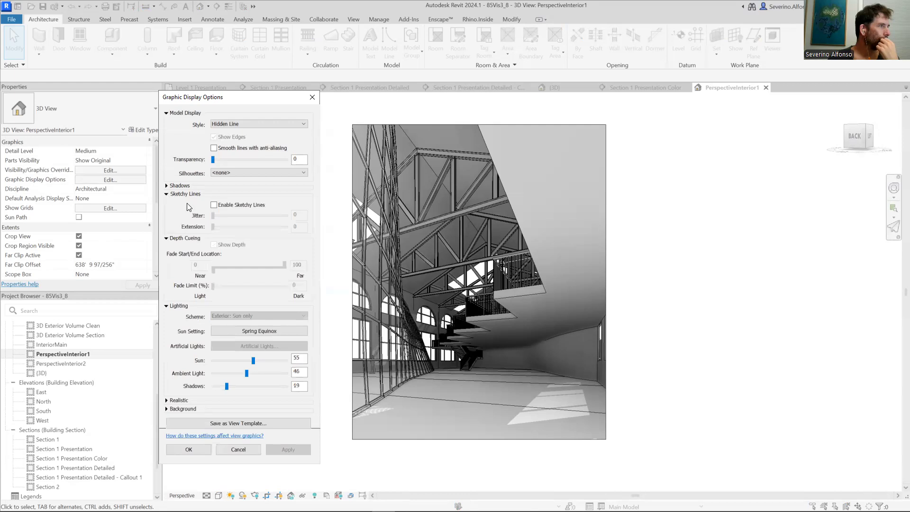
{"action": "left_click", "coordinate": [214, 205]}
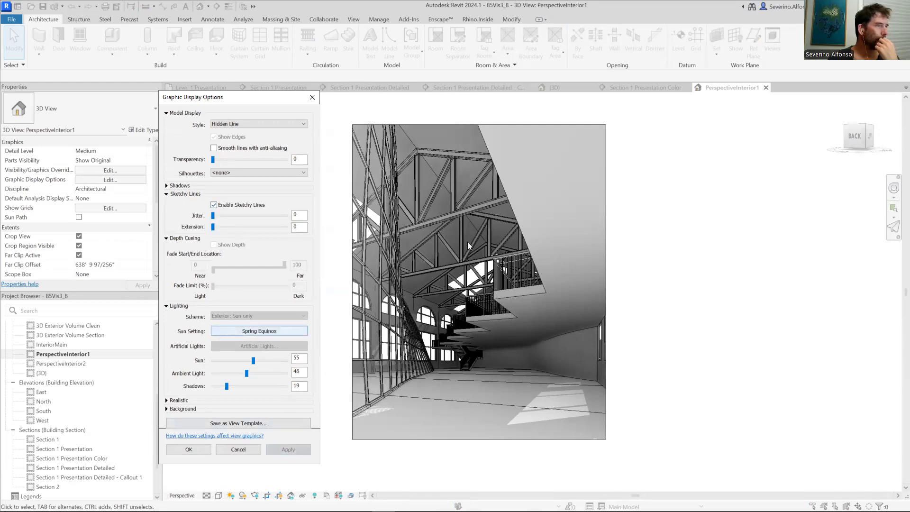
{"action": "left_click_drag", "start_coordinate": [213, 216], "coordinate": [256, 216]}
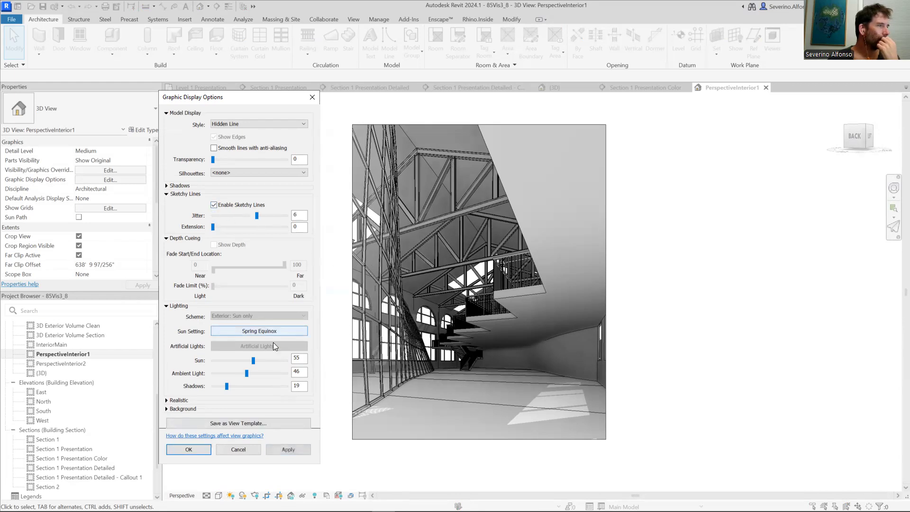
{"action": "left_click", "coordinate": [289, 449]}
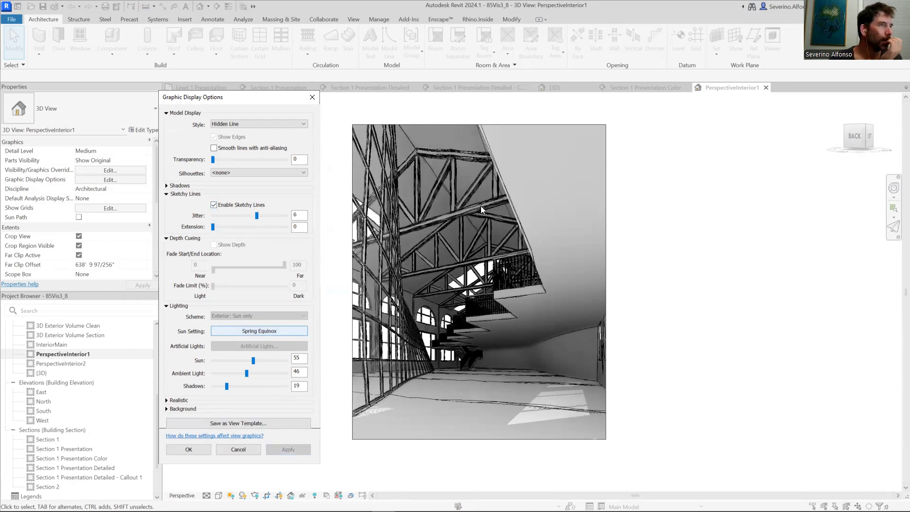
- Turn sketchy lines back off and apply the change to the view
{"action": "left_click", "coordinate": [214, 205]}
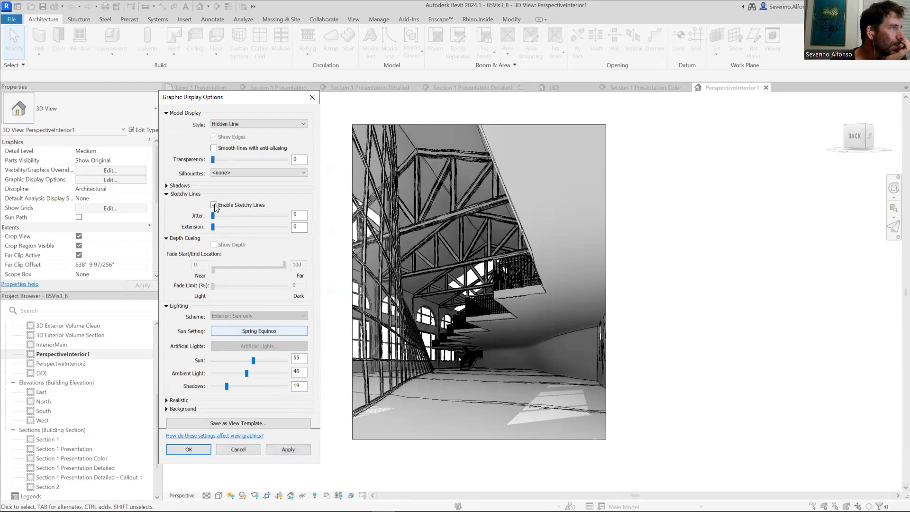
{"action": "left_click", "coordinate": [294, 449]}
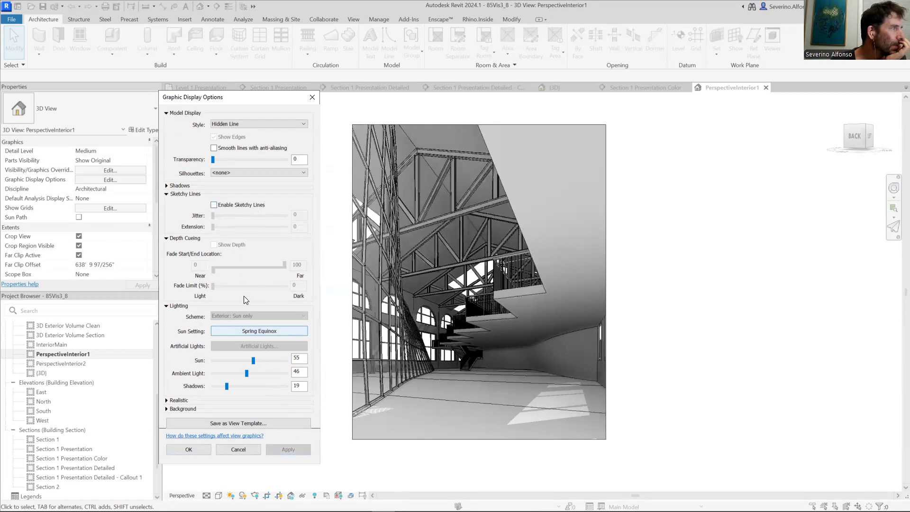
{"action": "left_click", "coordinate": [167, 194]}
- Compare the view without and with ambient shadows, leaving both cast and ambient shadows enabled
{"action": "left_click", "coordinate": [167, 186]}
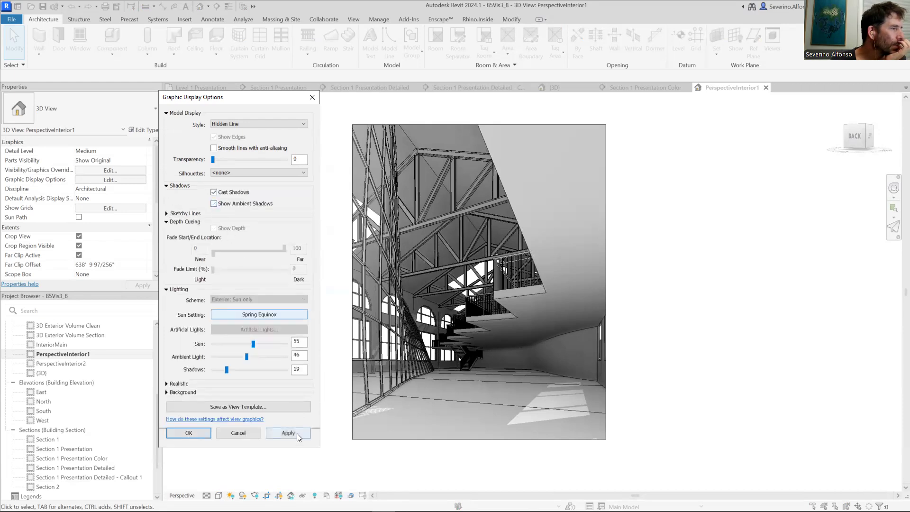
{"action": "left_click", "coordinate": [297, 433]}
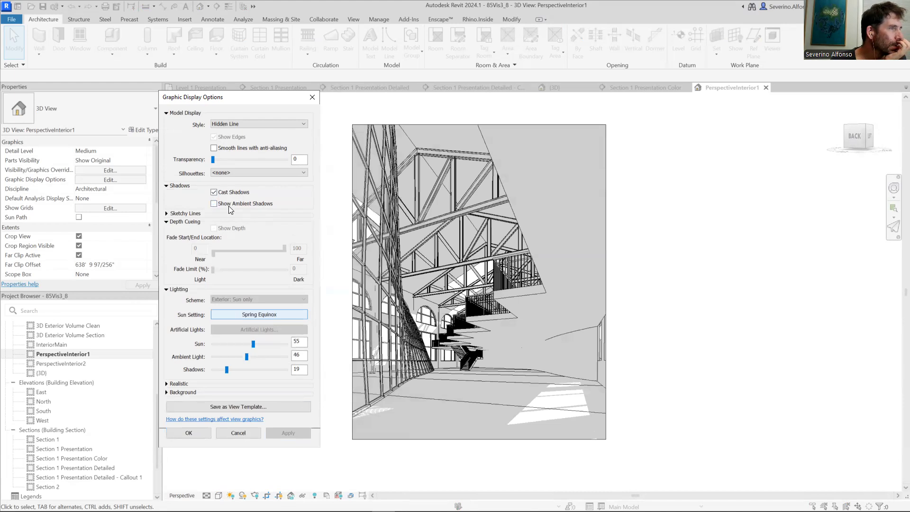
{"action": "left_click", "coordinate": [214, 203]}
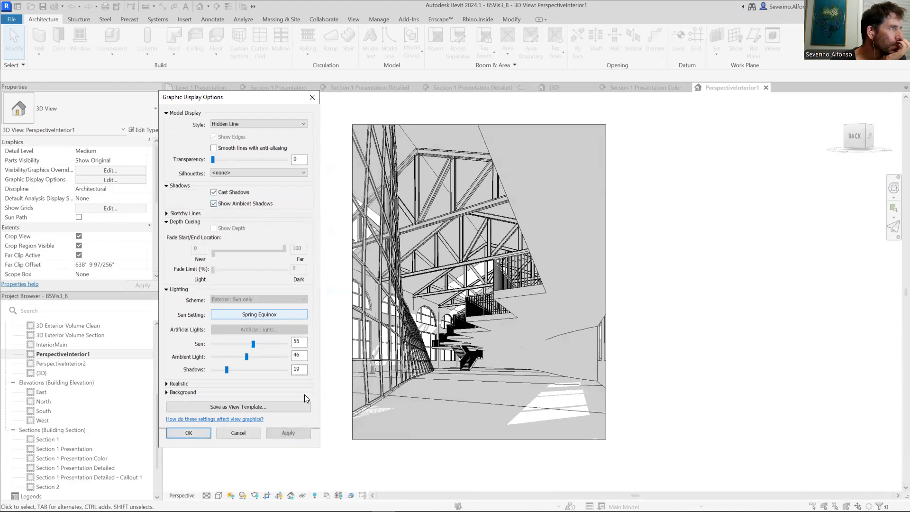
{"action": "left_click", "coordinate": [296, 433]}
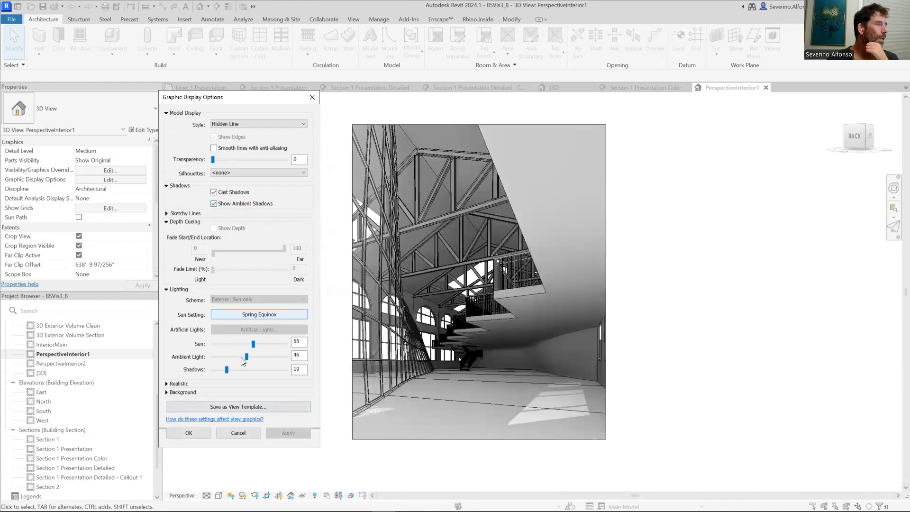
- Lower the view's shadow intensity to 8 in the graphic display options and accept the settings
{"action": "left_click_drag", "start_coordinate": [227, 370], "coordinate": [219, 370]}
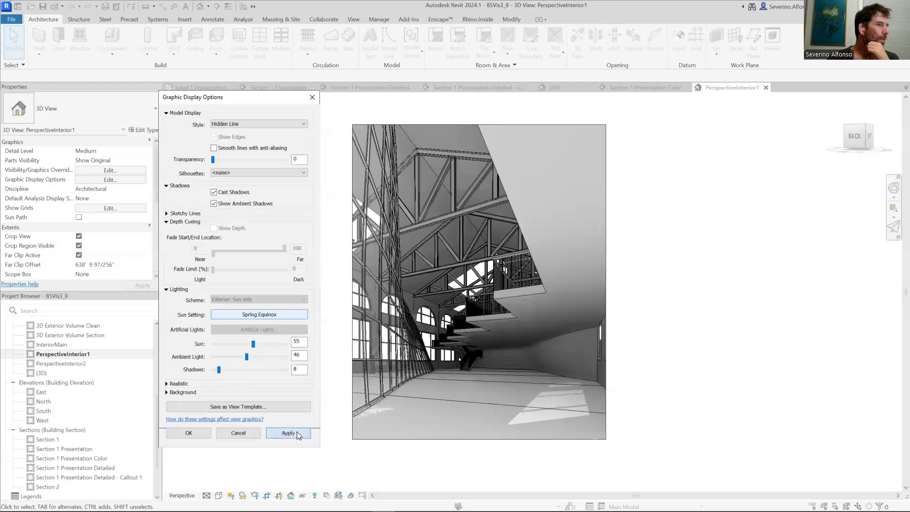
{"action": "left_click", "coordinate": [297, 432]}
{"action": "left_click", "coordinate": [189, 433]}
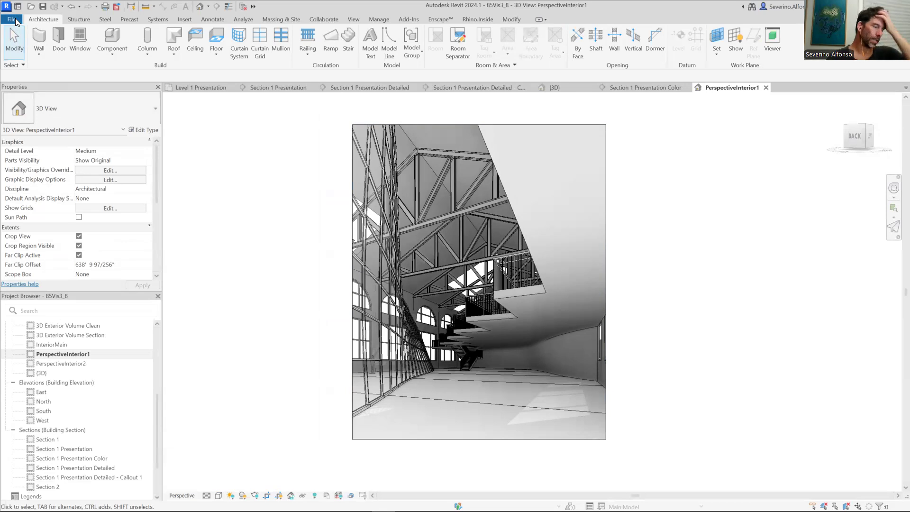
- Set up an Adobe PDF print that excludes Section 1 Presentation and includes only the 3D view PerspectiveInterior1
{"action": "left_click", "coordinate": [15, 20]}
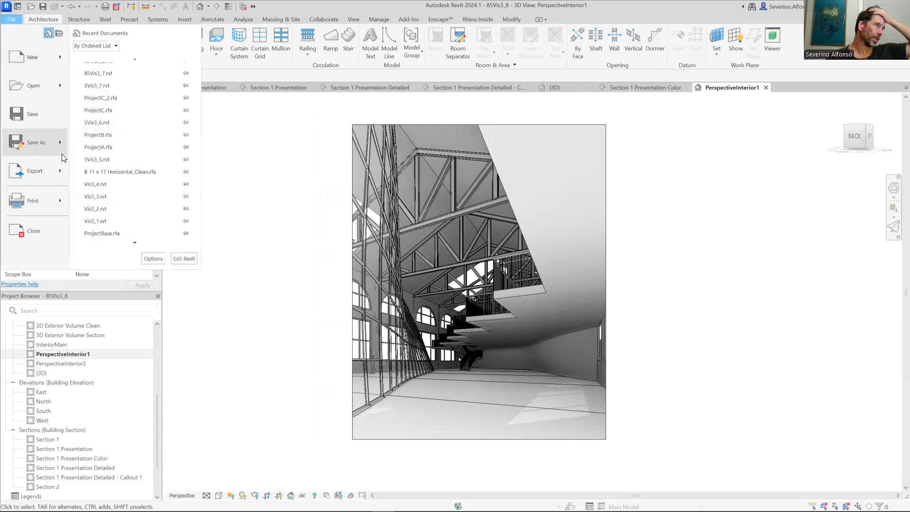
{"action": "mouse_move", "coordinate": [61, 200]}
{"action": "left_click", "coordinate": [123, 85]}
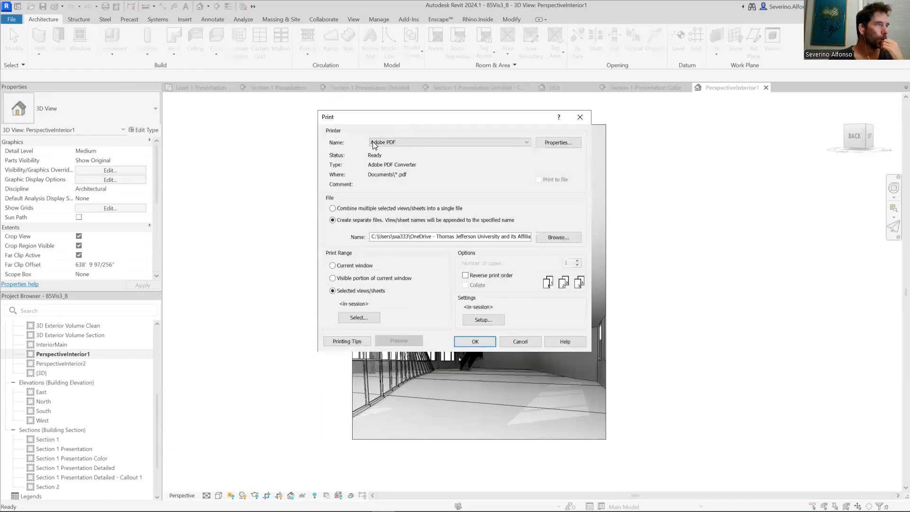
{"action": "left_click", "coordinate": [360, 318]}
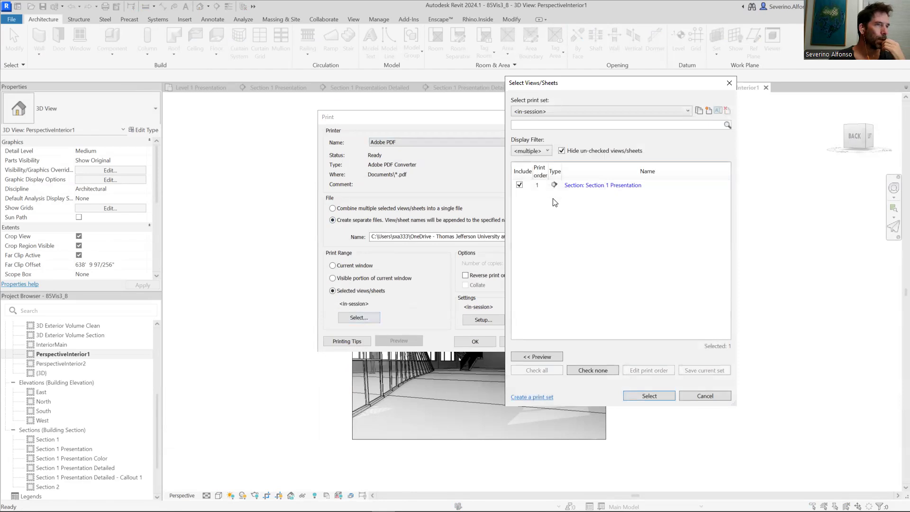
{"action": "left_click", "coordinate": [519, 186]}
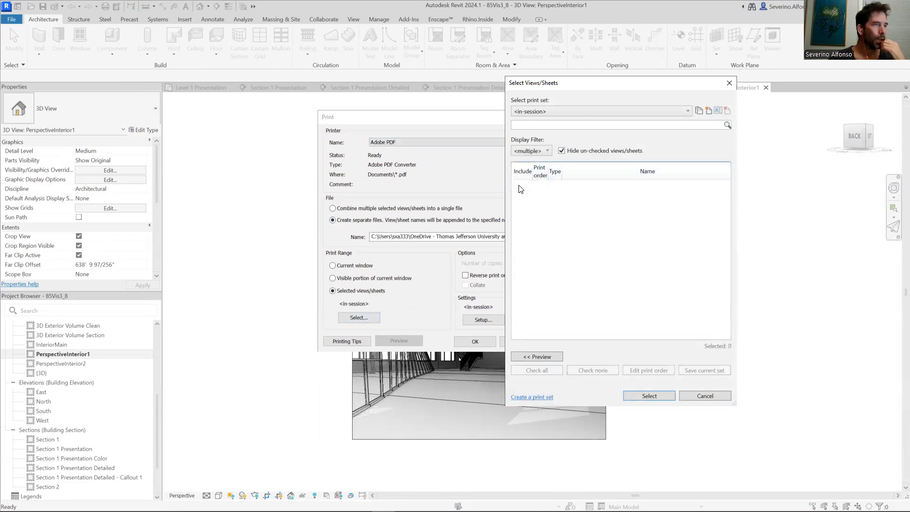
{"action": "left_click", "coordinate": [561, 150]}
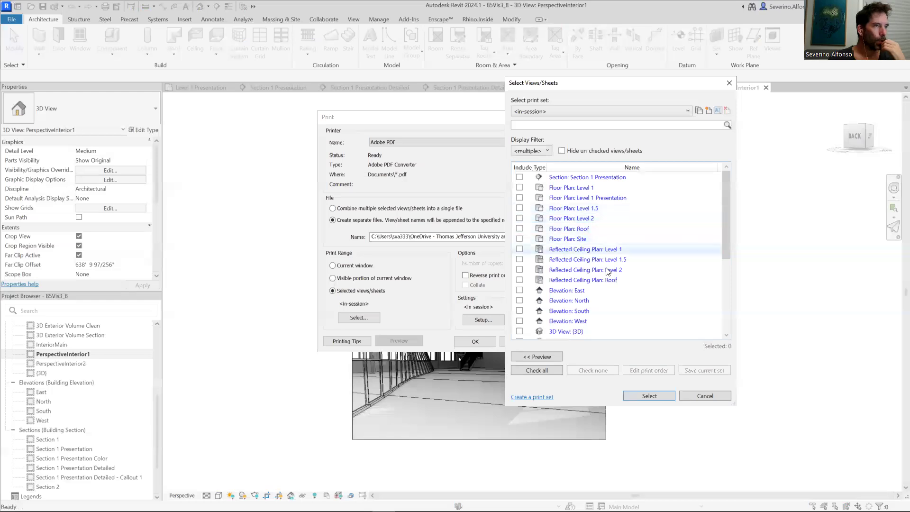
{"action": "left_click_drag", "start_coordinate": [726, 216], "coordinate": [725, 302]}
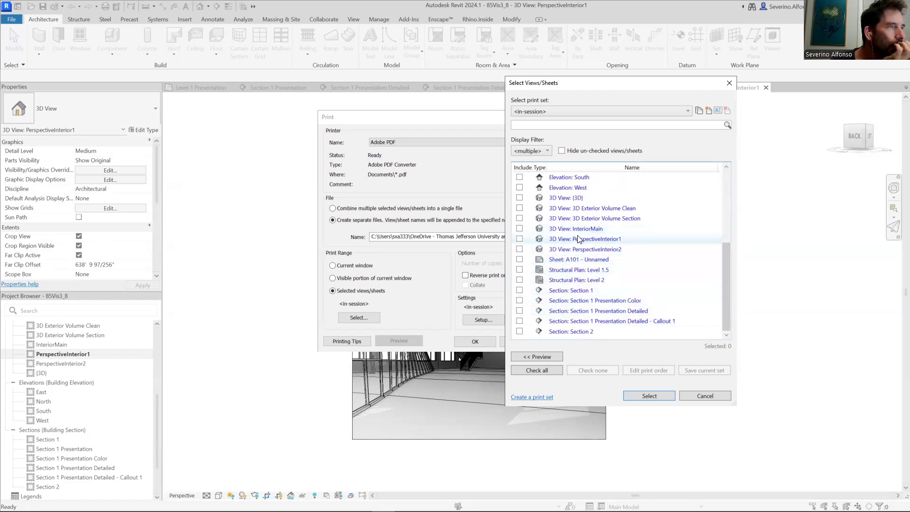
{"action": "left_click", "coordinate": [520, 239]}
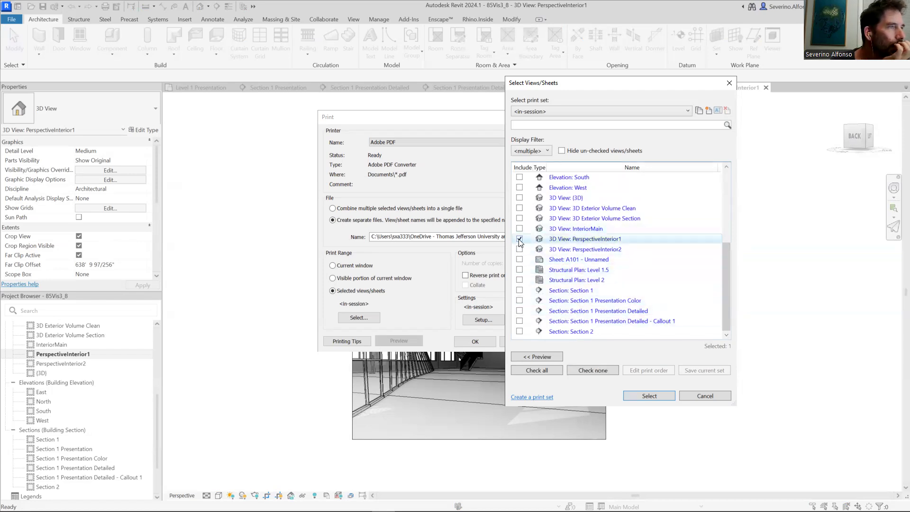
{"action": "left_click", "coordinate": [648, 396]}
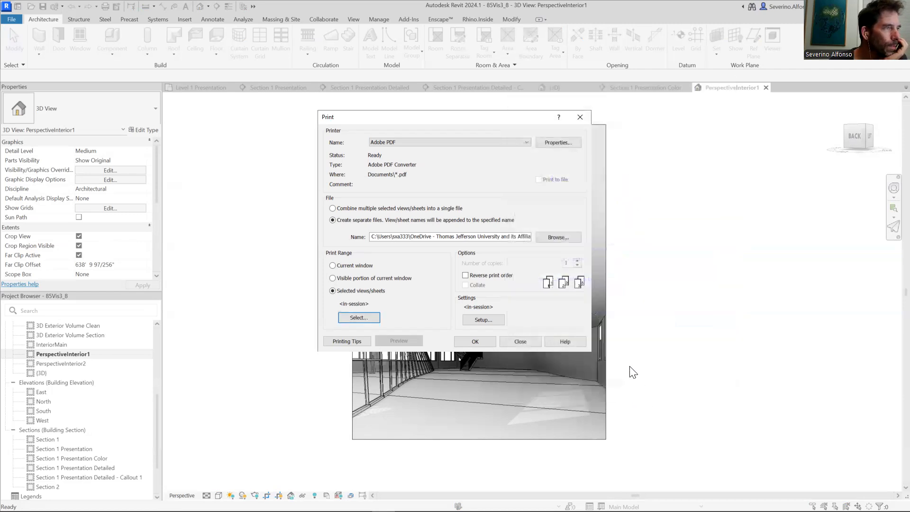
- Configure the print setup with vector processing and Presentation raster quality, and accept it
{"action": "left_click", "coordinate": [485, 321]}
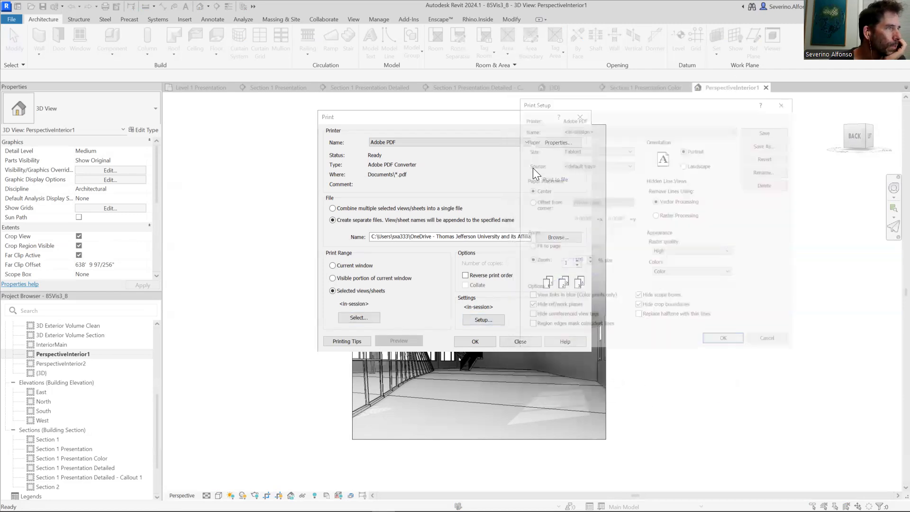
{"action": "left_click_drag", "start_coordinate": [606, 101], "coordinate": [495, 99]}
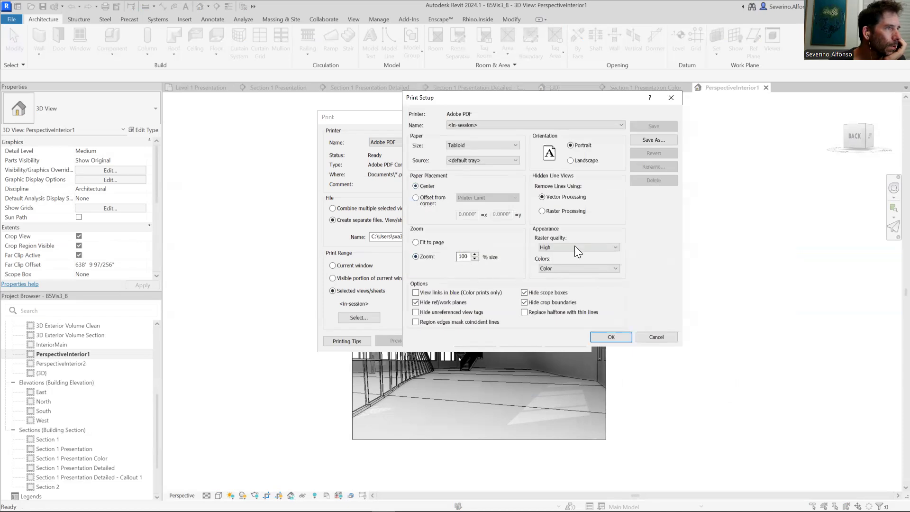
{"action": "left_click", "coordinate": [542, 209]}
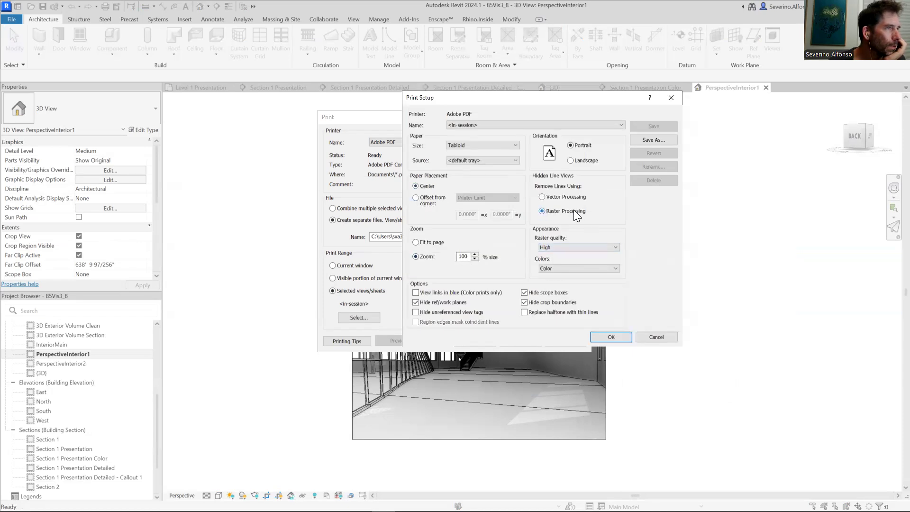
{"action": "left_click", "coordinate": [542, 197]}
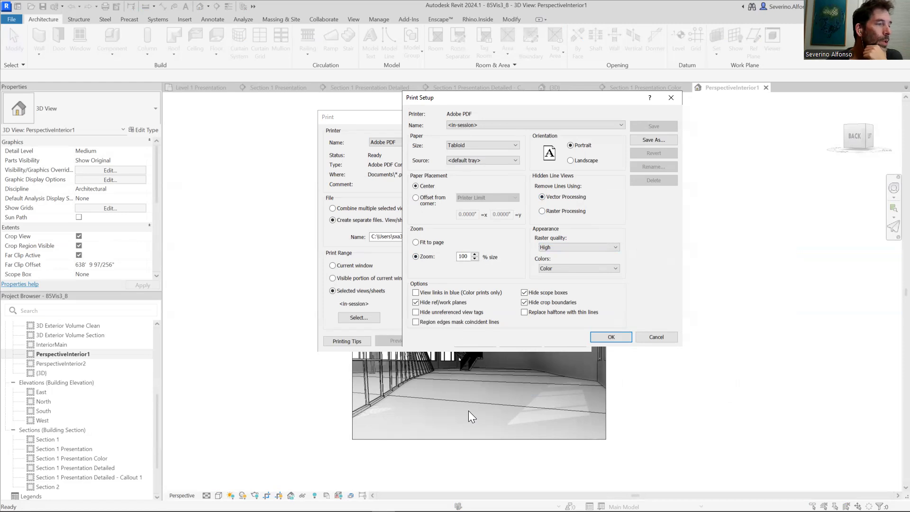
{"action": "left_click", "coordinate": [567, 246]}
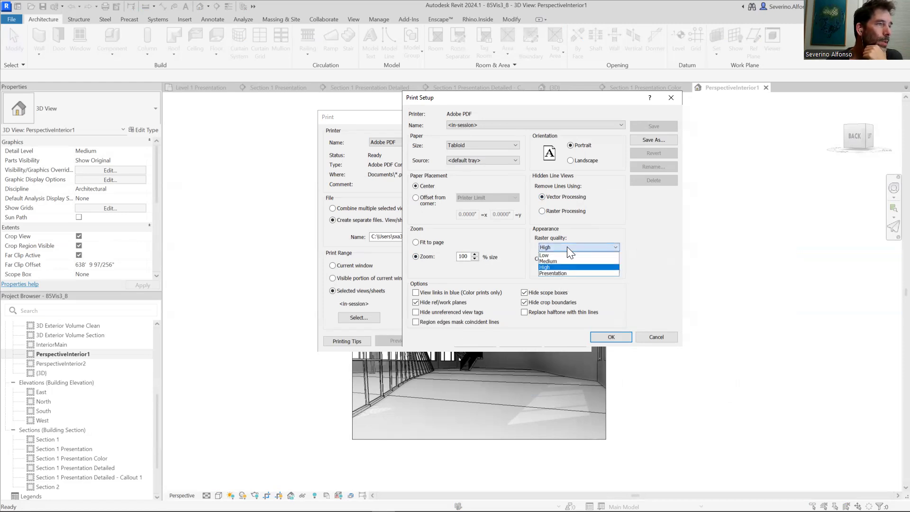
{"action": "left_click", "coordinate": [562, 273]}
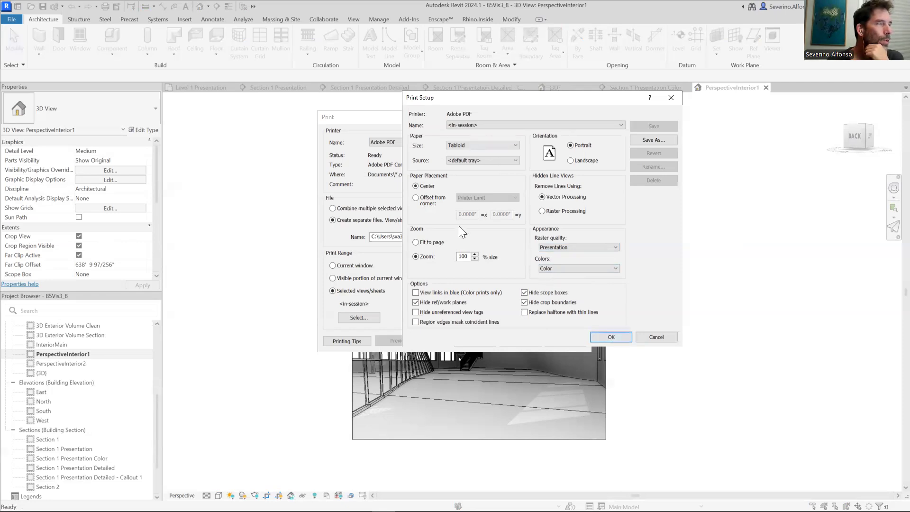
{"action": "left_click", "coordinate": [612, 339]}
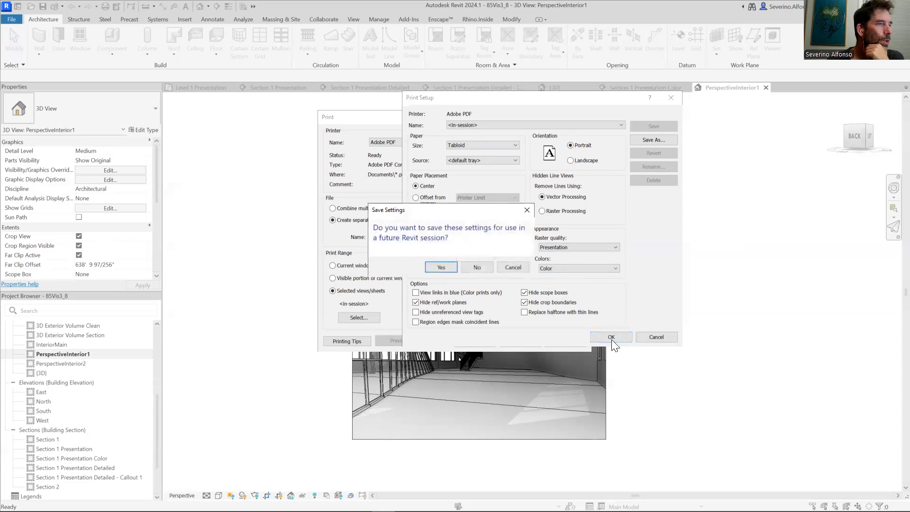
{"action": "left_click", "coordinate": [446, 269]}
{"action": "left_click", "coordinate": [588, 241]}
{"action": "left_click", "coordinate": [611, 337]}
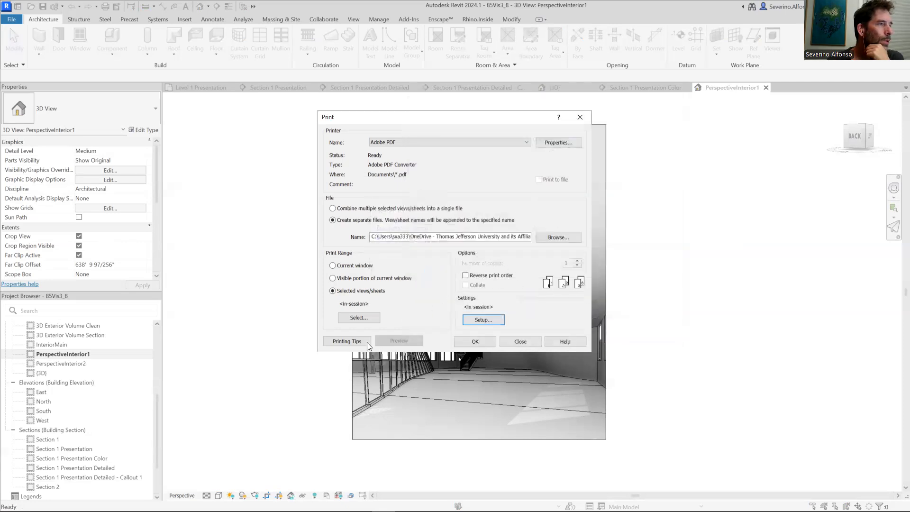
- Print the selected view to a PDF named PerspectiveInterior1 in the pdf files folder
{"action": "left_click", "coordinate": [476, 341]}
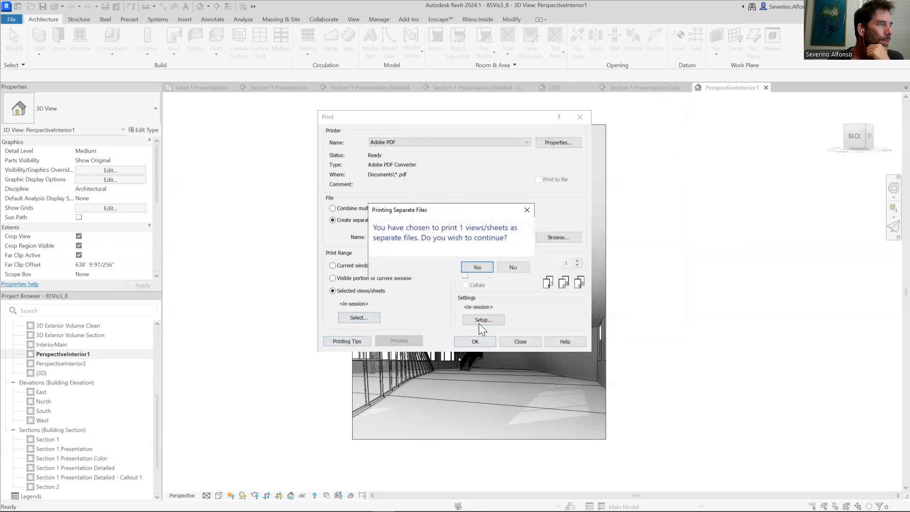
{"action": "left_click", "coordinate": [479, 264]}
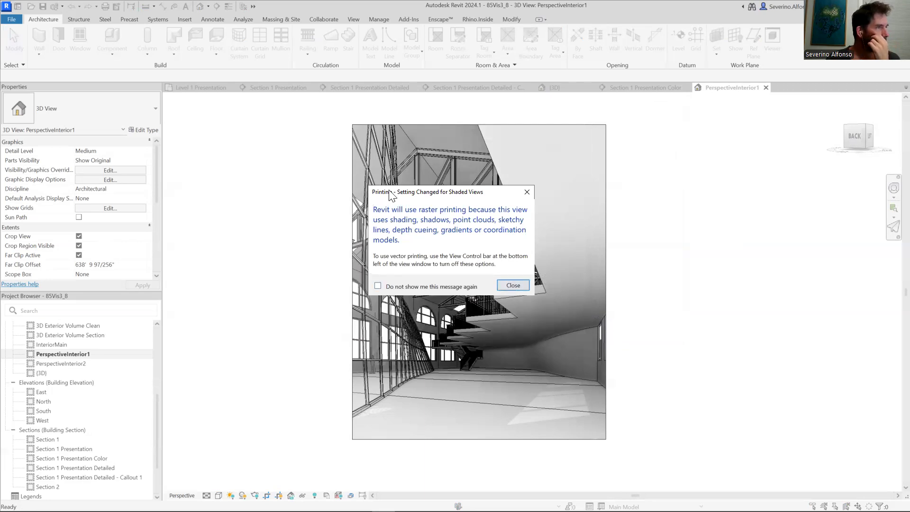
{"action": "left_click", "coordinate": [511, 286]}
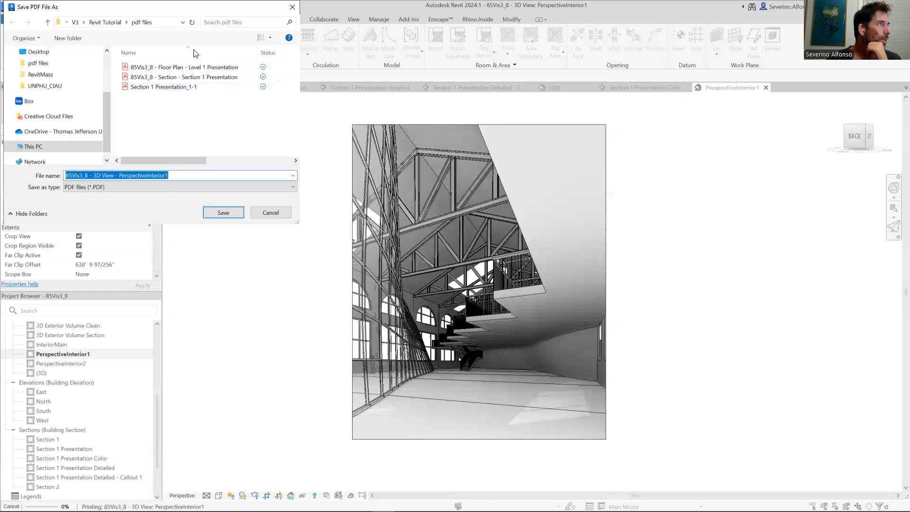
{"action": "left_click_drag", "start_coordinate": [189, 10], "coordinate": [287, 51]}
{"action": "left_click", "coordinate": [210, 226]}
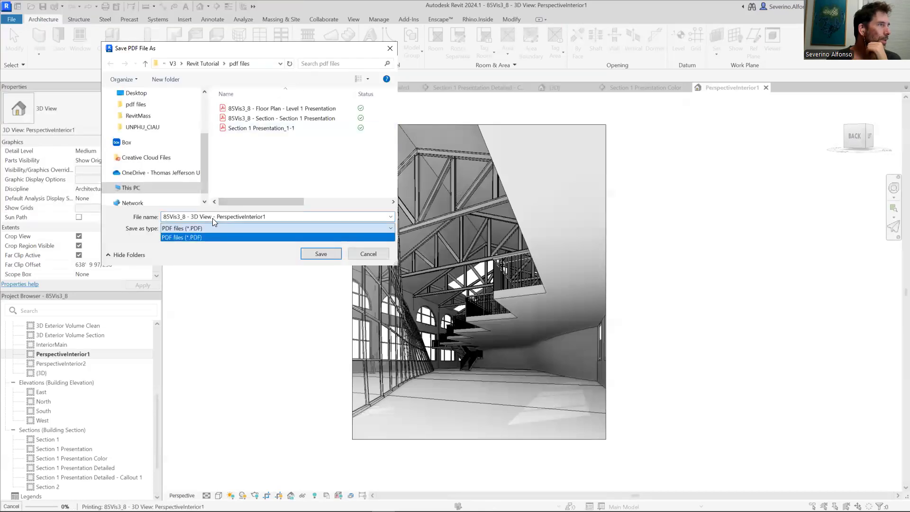
{"action": "left_click", "coordinate": [214, 218]}
{"action": "left_click", "coordinate": [216, 217]}
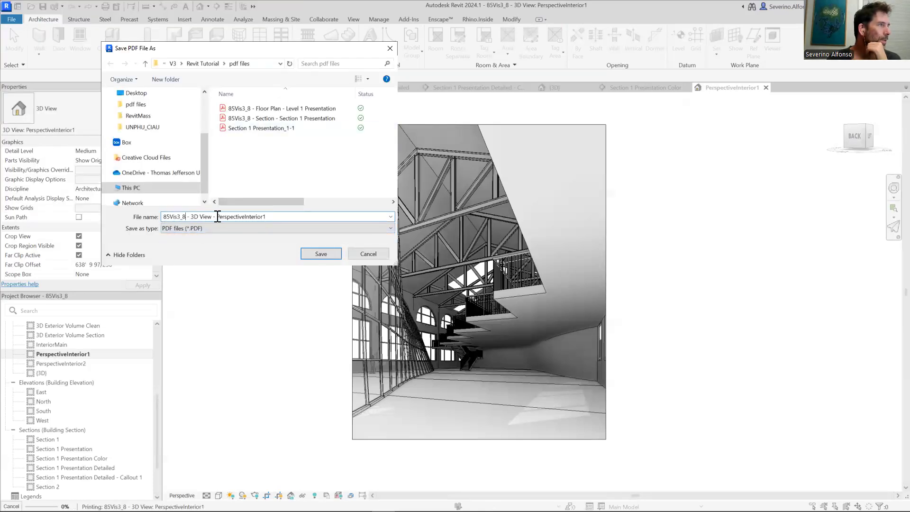
{"action": "left_click_drag", "start_coordinate": [218, 216], "coordinate": [162, 217]}
{"action": "key", "text": "BackSpace"}
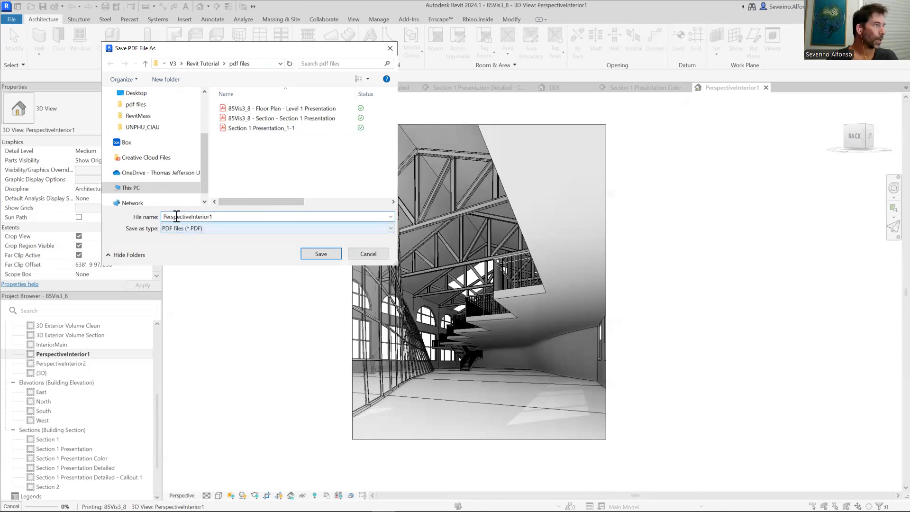
{"action": "left_click", "coordinate": [329, 251]}
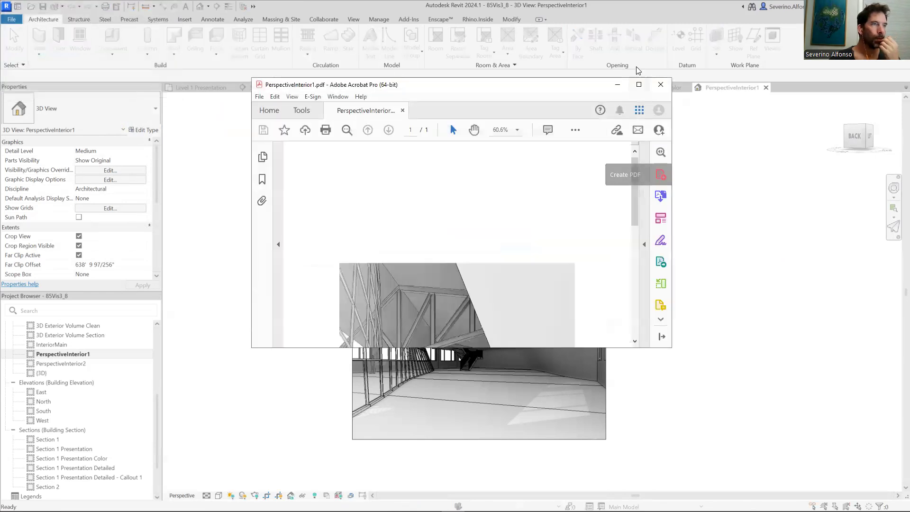
- Examine the line and shadow quality of the printed perspective PDF full screen in Acrobat, and close it
{"action": "left_click", "coordinate": [636, 86]}
{"action": "scroll", "coordinate": [519, 287], "scroll_direction": "down", "scroll_amount": 2}
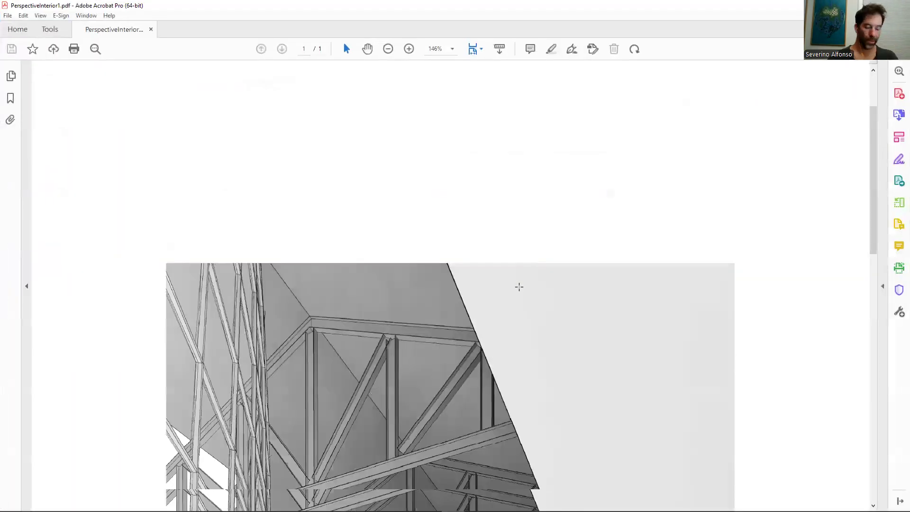
{"action": "scroll", "coordinate": [519, 286], "scroll_direction": "down", "scroll_amount": 2}
{"action": "key", "text": "ctrl+l"}
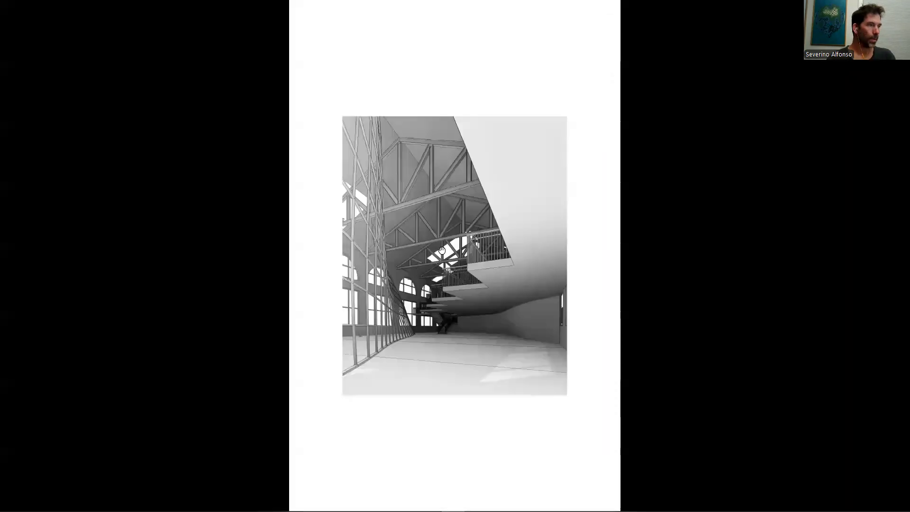
{"action": "scroll", "coordinate": [442, 250], "scroll_direction": "up", "scroll_amount": 5, "text": "ctrl"}
{"action": "scroll", "coordinate": [473, 232], "scroll_direction": "down", "scroll_amount": 5, "text": "ctrl"}
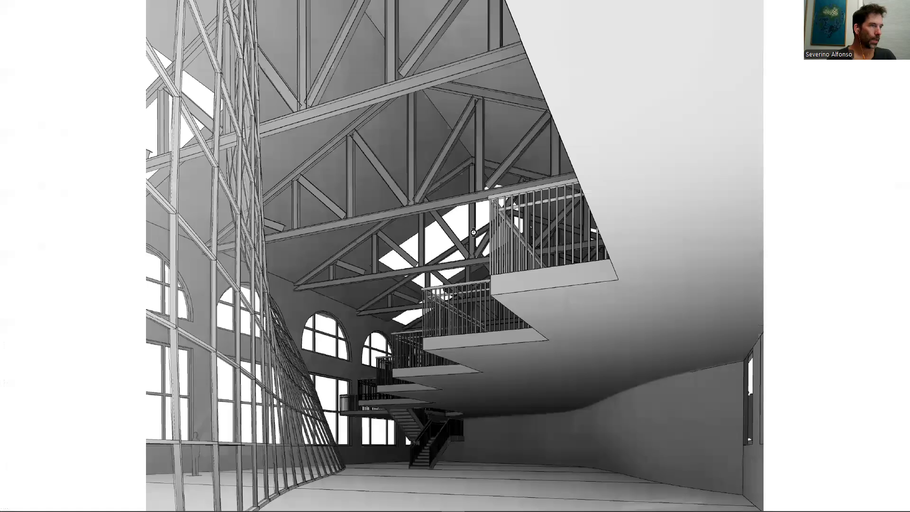
{"action": "scroll", "coordinate": [473, 232], "scroll_direction": "down", "scroll_amount": 2, "text": "ctrl"}
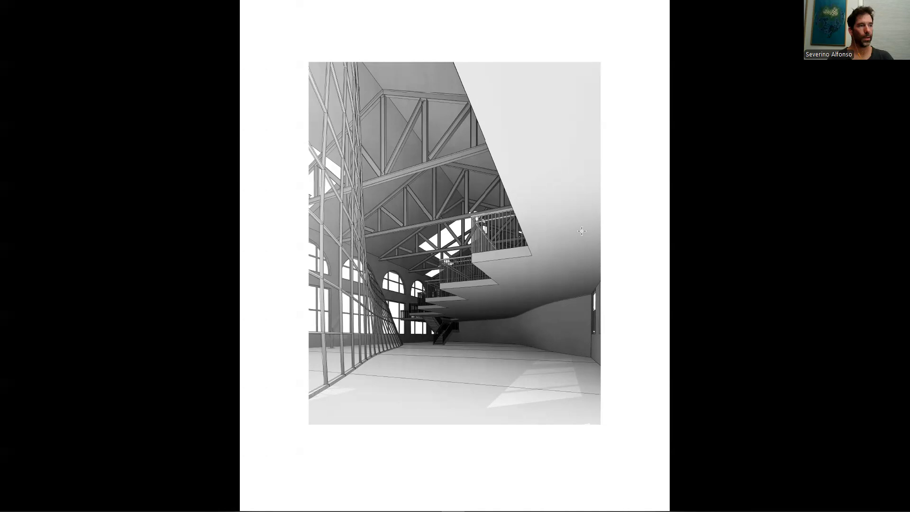
{"action": "key", "text": "Escape"}
{"action": "left_click", "coordinate": [900, 6]}
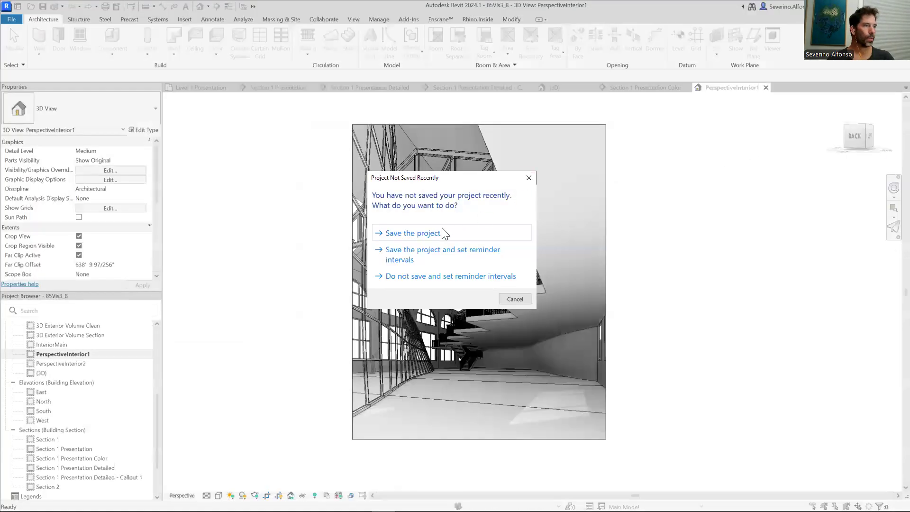
- Save the Revit project and switch to the panel layout in InDesign
{"action": "left_click", "coordinate": [433, 234]}
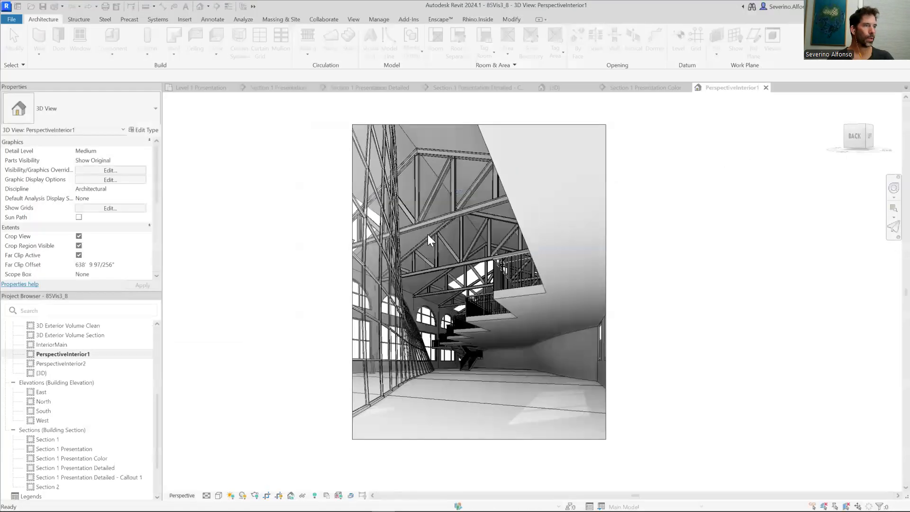
{"action": "key", "text": "alt+Tab"}
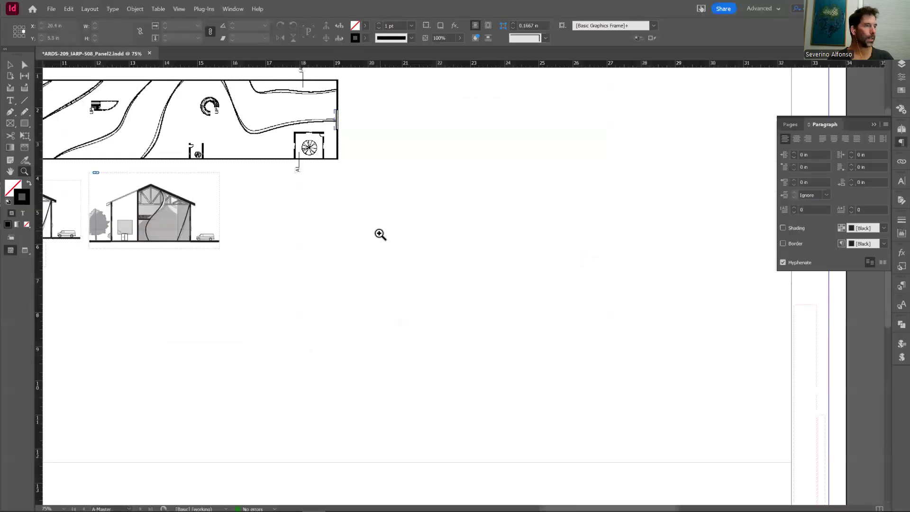
{"action": "left_click", "coordinate": [356, 274], "text": "alt"}
{"action": "left_click_drag", "start_coordinate": [369, 223], "coordinate": [496, 348]}
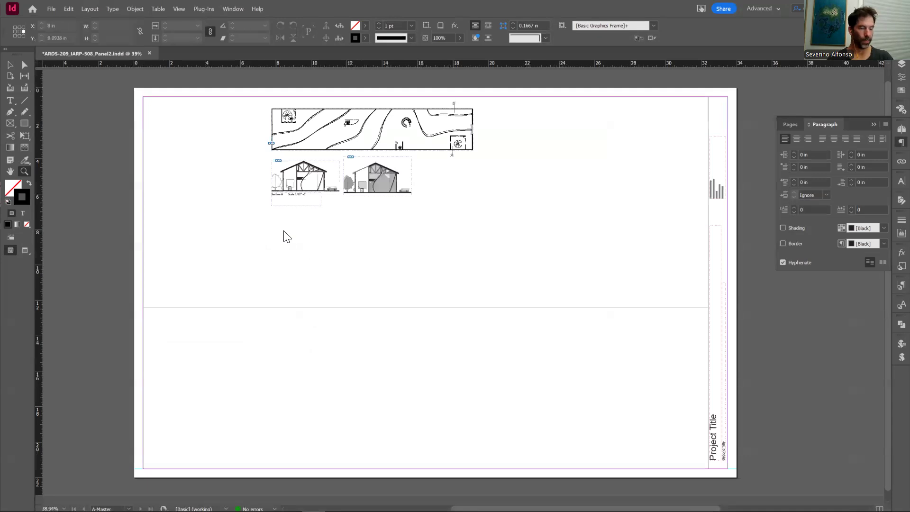
- Place the PerspectiveInterior1 PDF in the lower-left area of the panel and scale it proportionally to about 10.8 by 16.7 in
{"action": "key", "text": "ctrl+d"}
{"action": "left_click", "coordinate": [297, 215]}
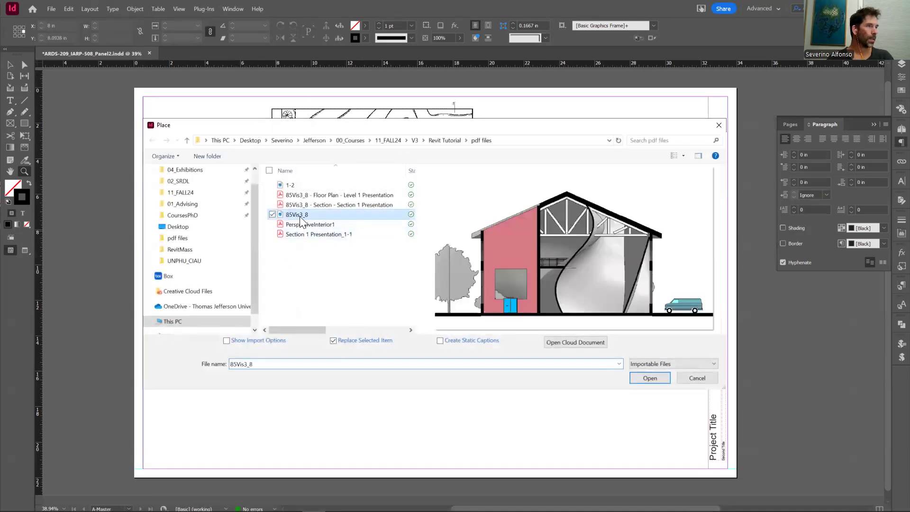
{"action": "left_click", "coordinate": [306, 225]}
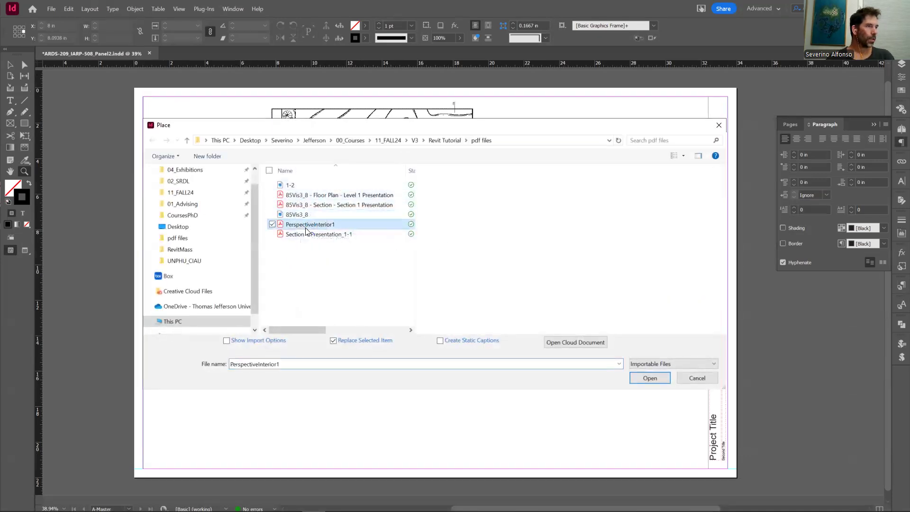
{"action": "left_click", "coordinate": [646, 377]}
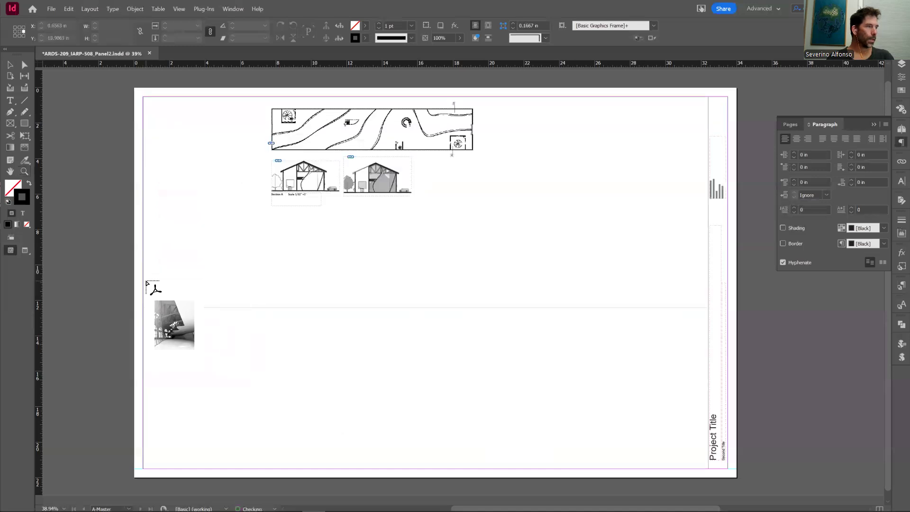
{"action": "mouse_move", "coordinate": [147, 287]}
{"action": "left_mouse_down"}
{"action": "mouse_move", "coordinate": [266, 361]}
{"action": "mouse_move", "coordinate": [292, 404]}
{"action": "mouse_move", "coordinate": [284, 386]}
{"action": "left_mouse_up"}
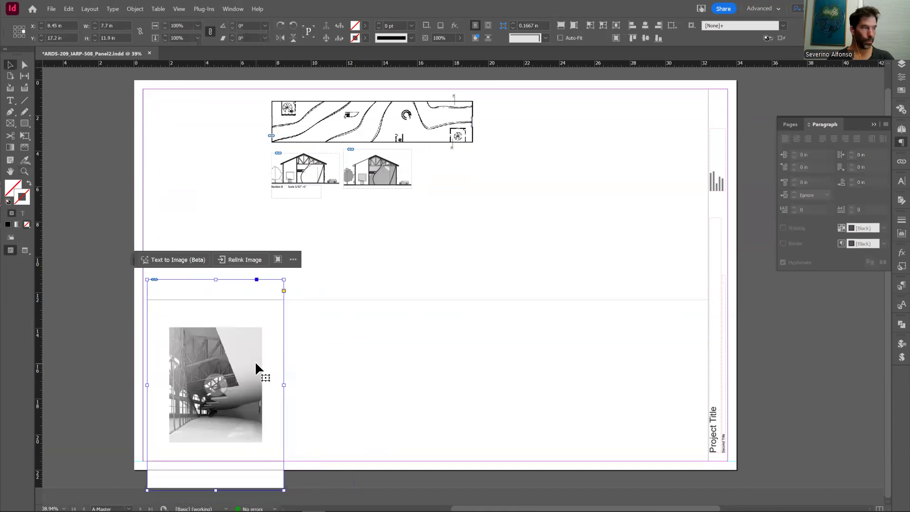
{"action": "left_click_drag", "start_coordinate": [284, 280], "coordinate": [339, 256], "text": "ctrl+shift"}
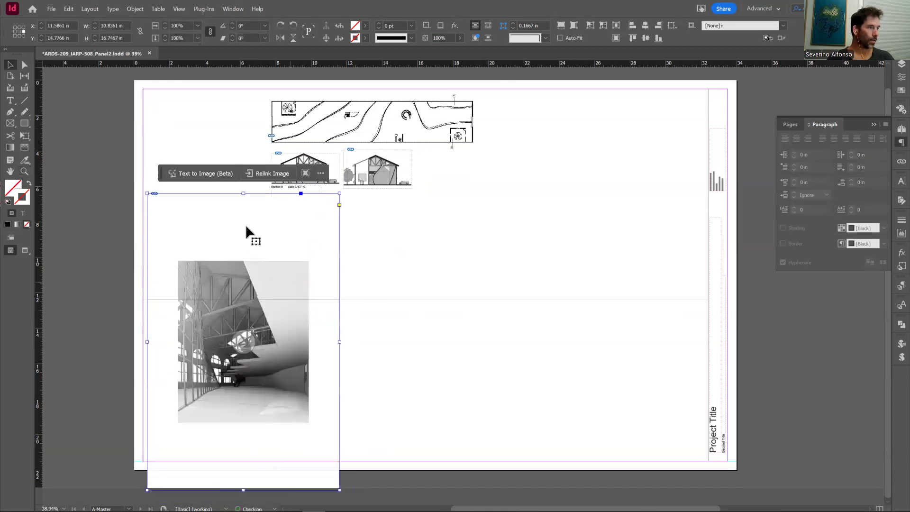
- Crop the blank margins on all four sides of the placed PDF so the frame fits the perspective image
{"action": "left_click_drag", "start_coordinate": [242, 194], "coordinate": [243, 261]}
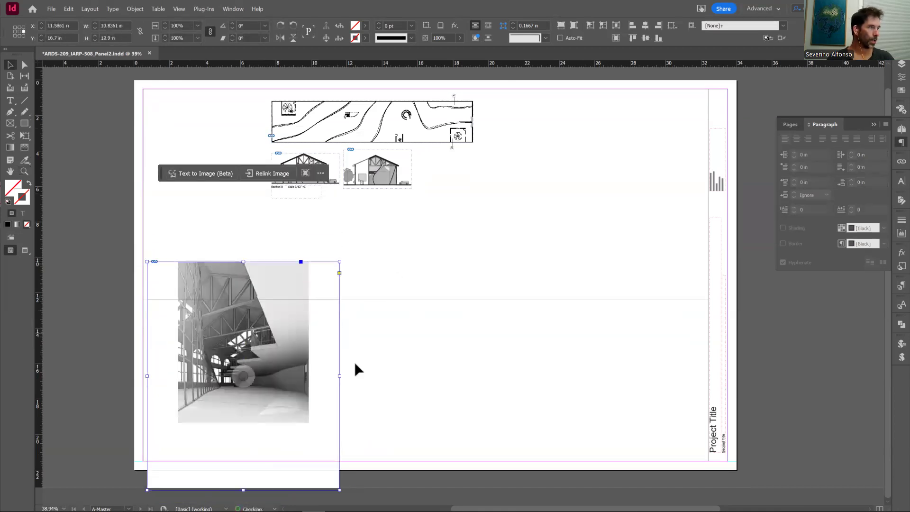
{"action": "left_click_drag", "start_coordinate": [339, 372], "coordinate": [308, 371]}
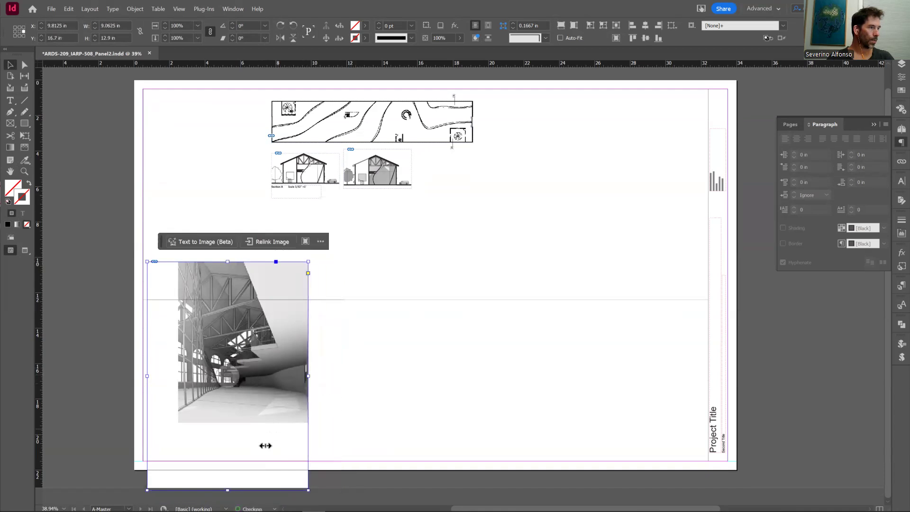
{"action": "left_click_drag", "start_coordinate": [228, 489], "coordinate": [228, 422]}
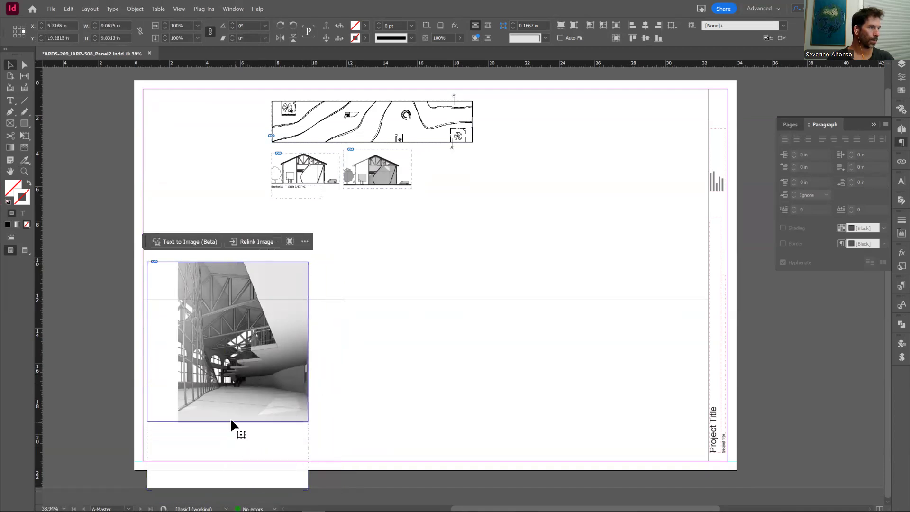
{"action": "left_click_drag", "start_coordinate": [147, 342], "coordinate": [179, 343]}
- Move the perspective into the page's lower-left margin corner and scale it proportionally up to the horizontal guide, about 7.4 by 9.1 in
{"action": "left_click_drag", "start_coordinate": [217, 332], "coordinate": [184, 364]}
{"action": "mouse_move", "coordinate": [272, 459]}
{"action": "left_mouse_down", "text": "ctrl+shift"}
{"action": "mouse_move", "coordinate": [291, 465]}
{"action": "mouse_move", "coordinate": [270, 460]}
{"action": "mouse_move", "coordinate": [285, 455]}
{"action": "left_mouse_up", "text": "ctrl+shift"}
{"action": "left_click", "coordinate": [374, 405]}
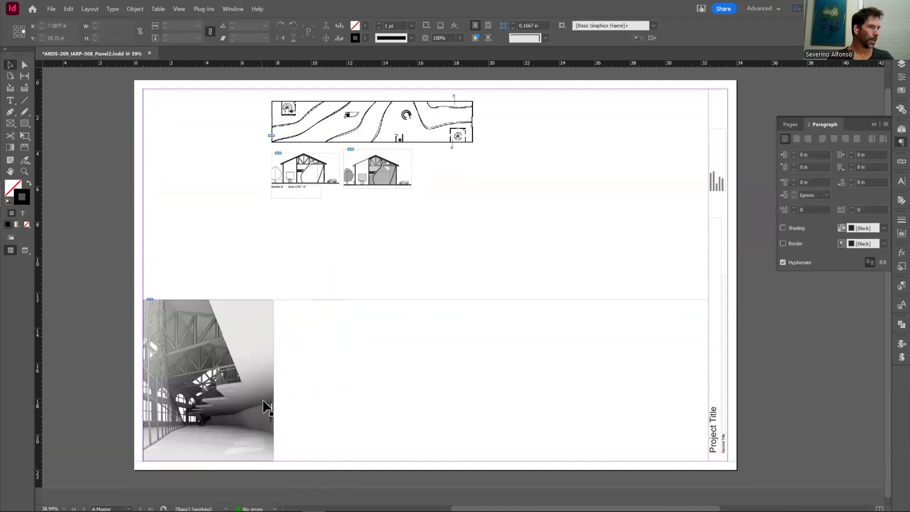
- Move the placed perspective image from the Text layer to the Images layer
{"action": "key", "text": "t"}
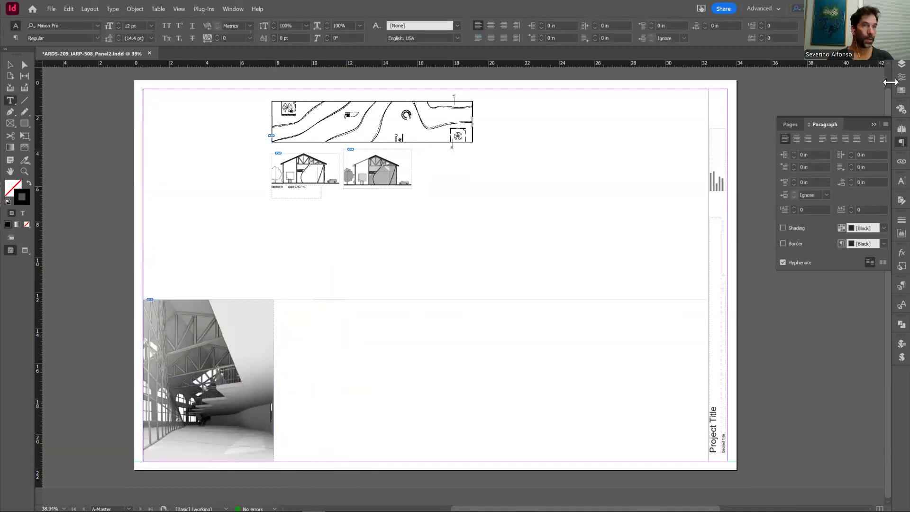
{"action": "left_click", "coordinate": [901, 64]}
{"action": "key", "text": "v"}
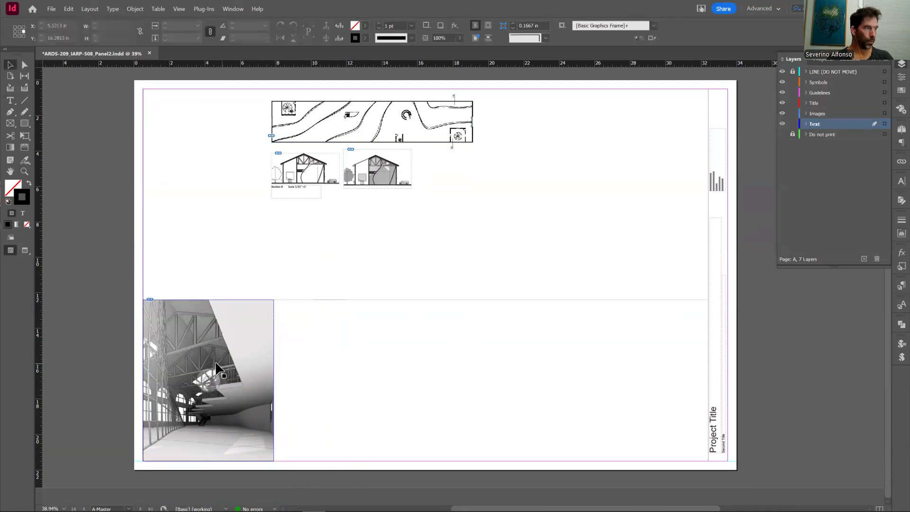
{"action": "left_click", "coordinate": [216, 368]}
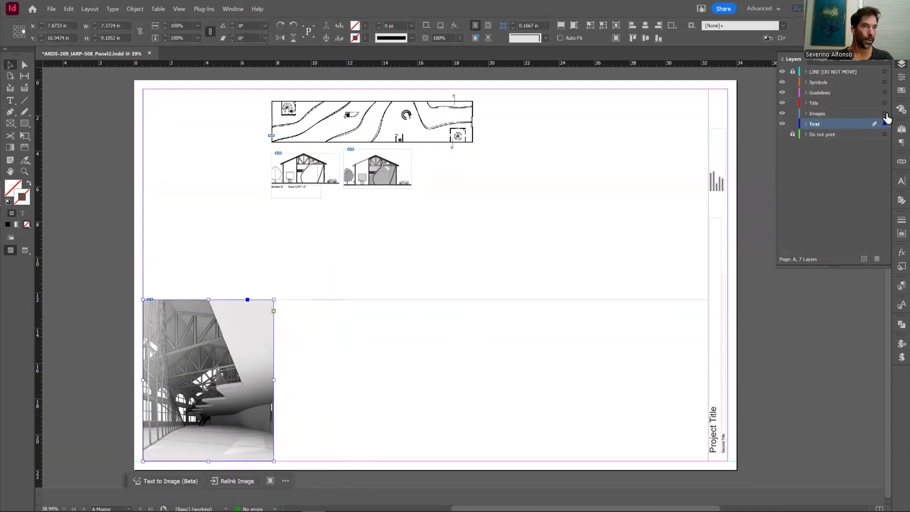
{"action": "left_click_drag", "start_coordinate": [884, 124], "coordinate": [886, 114]}
{"action": "left_click", "coordinate": [388, 393]}
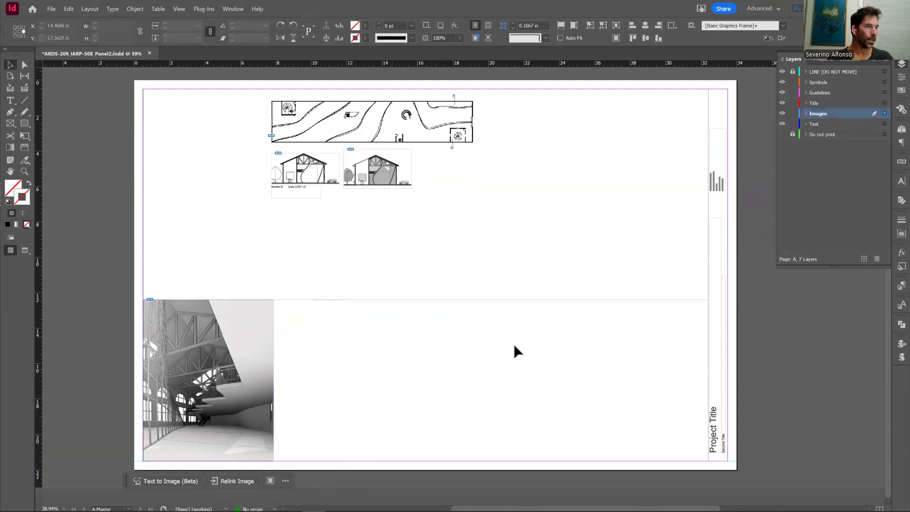
- On the Text layer, add a 12 pt caption "Perrspective from ffkn" in a frame about 3.7 by 0.4 in over the image's lower-left corner
{"action": "left_click", "coordinate": [836, 125]}
{"action": "key", "text": "t"}
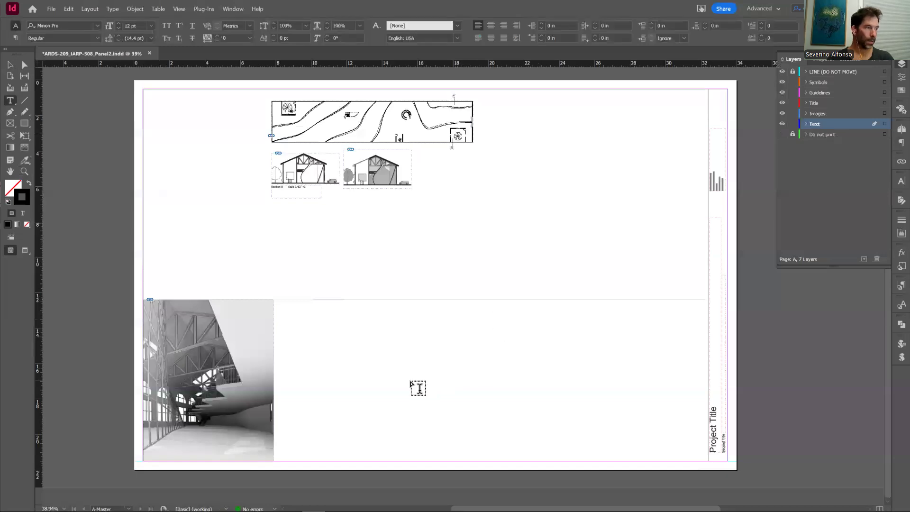
{"action": "left_click_drag", "start_coordinate": [153, 451], "coordinate": [219, 462]}
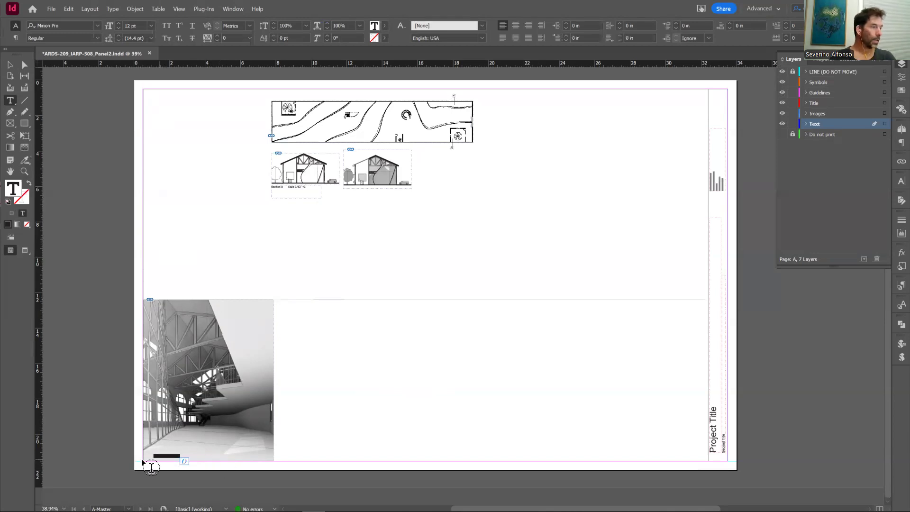
{"action": "left_click", "coordinate": [151, 26]}
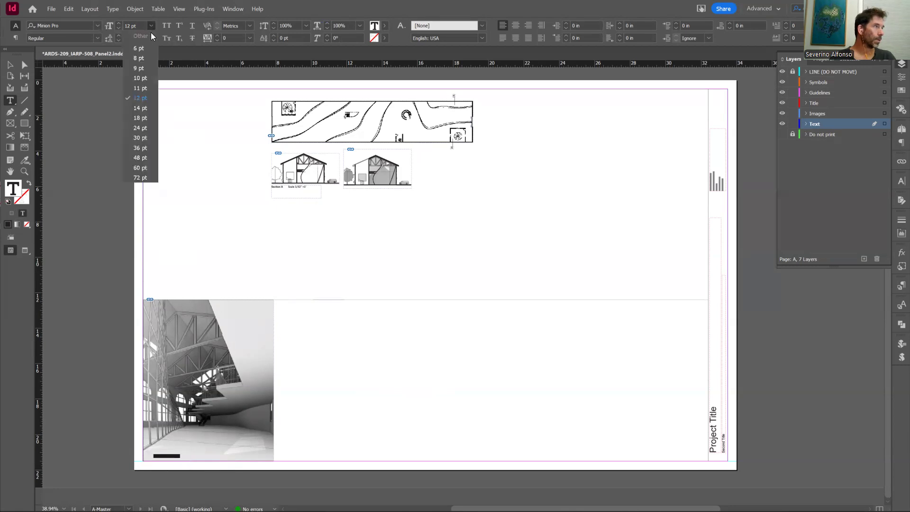
{"action": "left_click", "coordinate": [139, 99]}
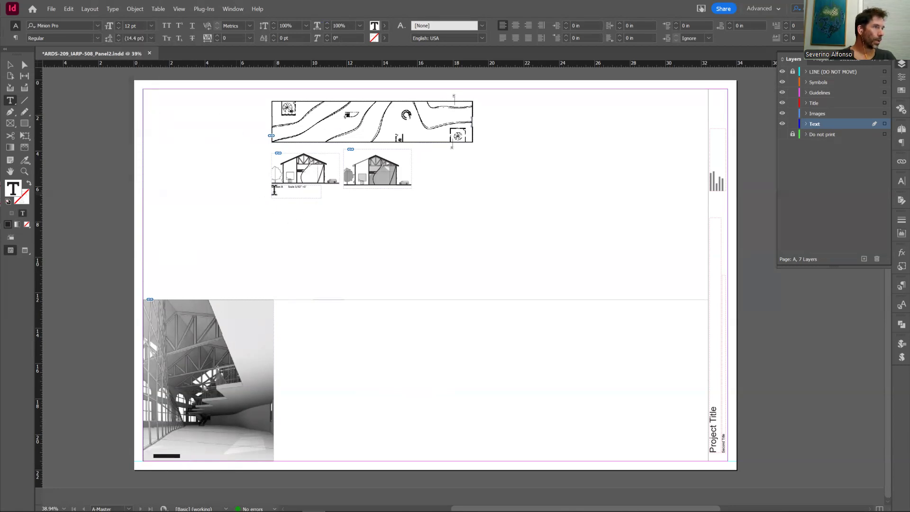
- Change the caption's font to Calibri
{"action": "left_click", "coordinate": [96, 29]}
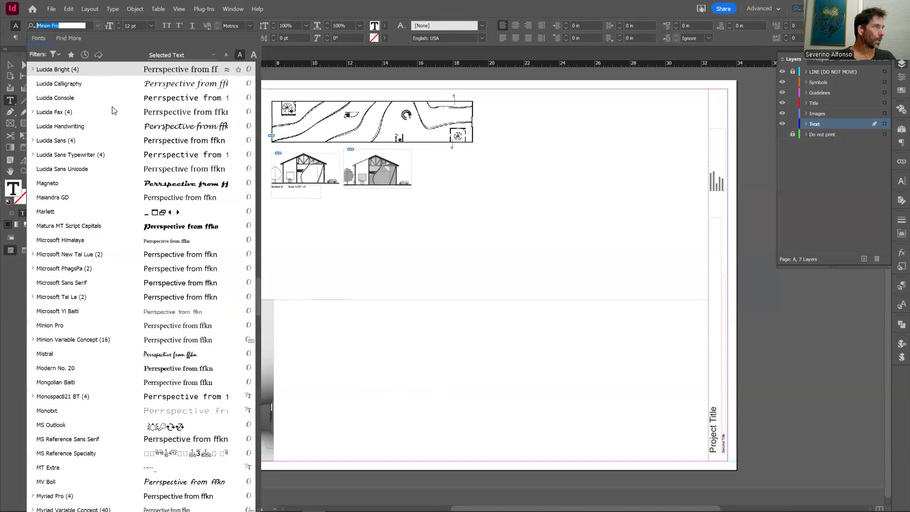
{"action": "scroll", "coordinate": [95, 120], "scroll_direction": "up", "scroll_amount": 3}
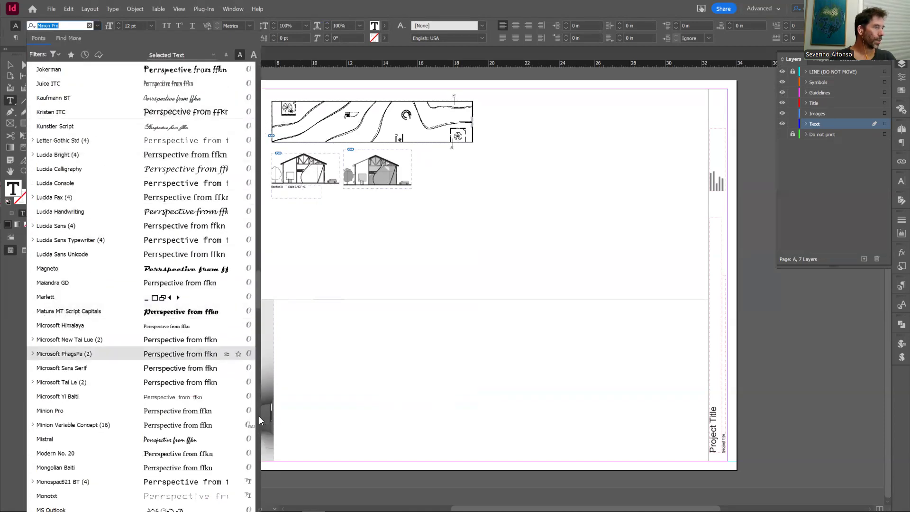
{"action": "left_click_drag", "start_coordinate": [259, 291], "coordinate": [258, 66]}
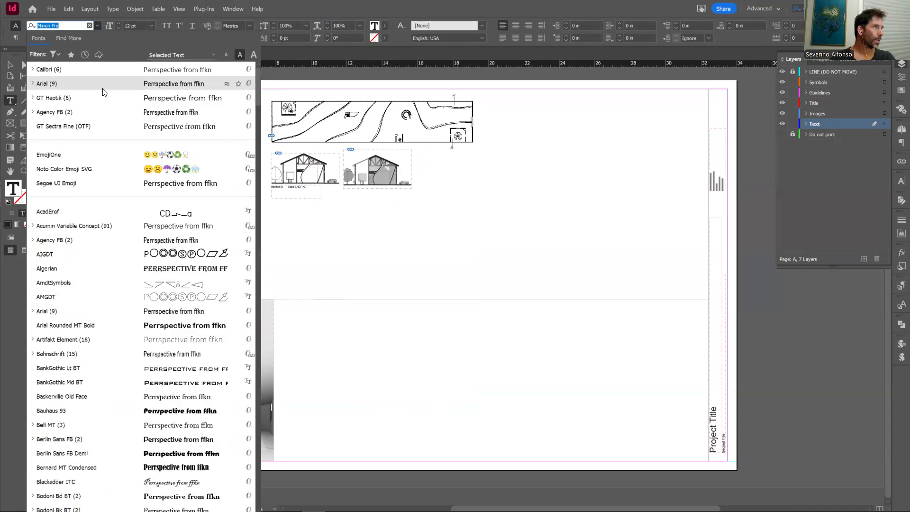
{"action": "left_click", "coordinate": [50, 70]}
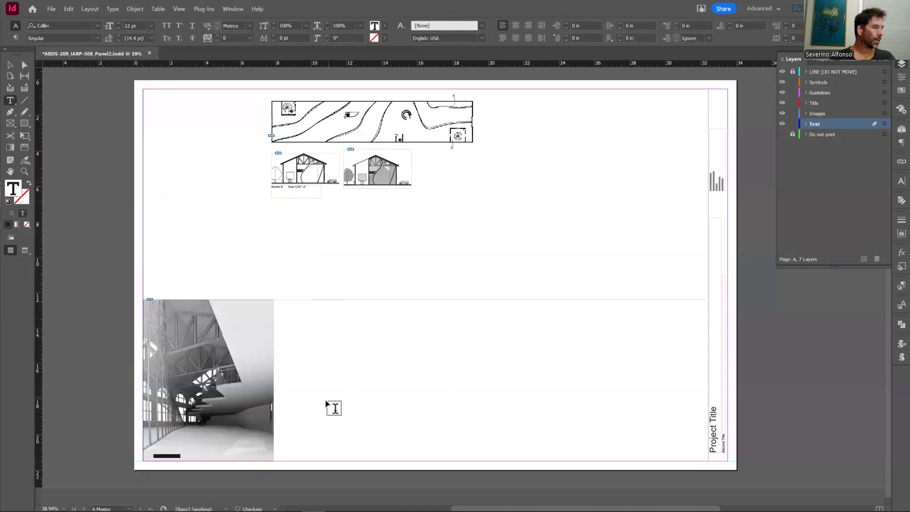
- Reorder the layers so that Text lies above Images and the caption sits in front of the perspective
{"action": "key", "text": "z"}
{"action": "left_click_drag", "start_coordinate": [134, 449], "coordinate": [280, 462]}
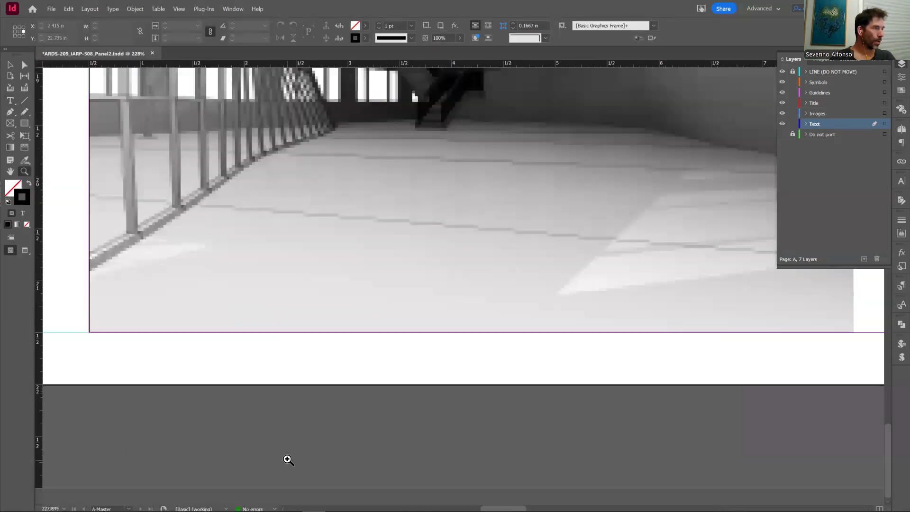
{"action": "left_click_drag", "start_coordinate": [814, 127], "coordinate": [814, 114]}
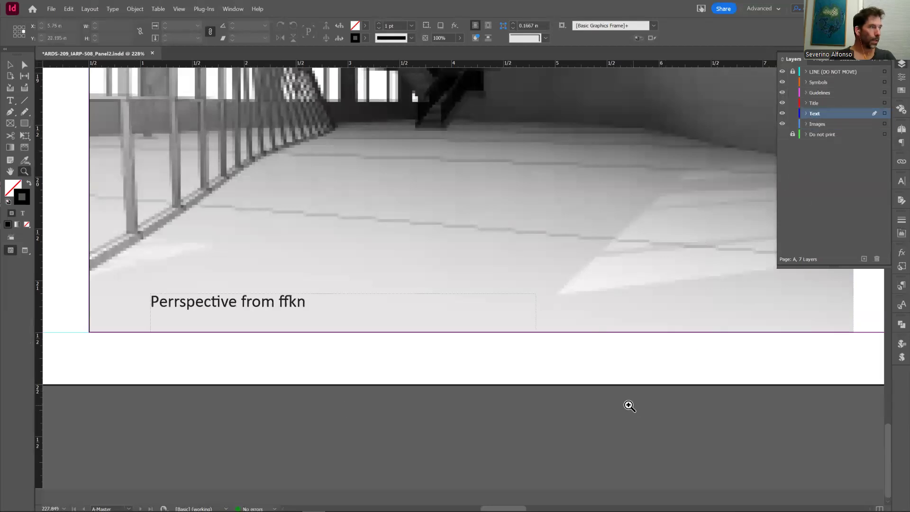
- Correct the caption's misspelled first word so it reads "Perspective from ffkn"
{"action": "key", "text": "t"}
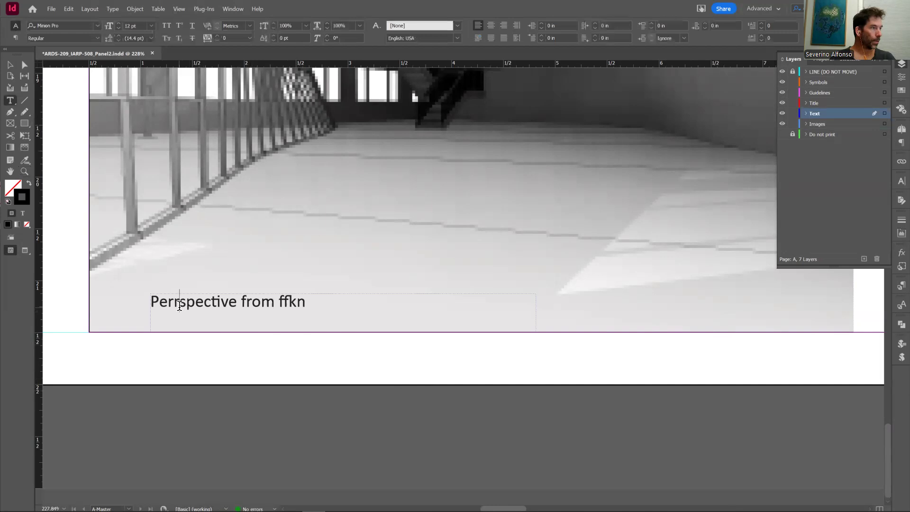
{"action": "left_click", "coordinate": [180, 306]}
{"action": "key", "text": "BackSpace"}
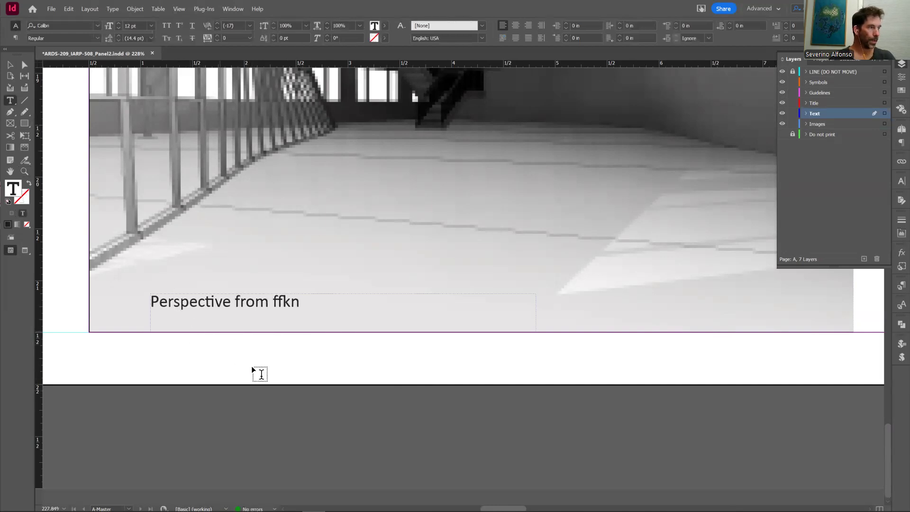
{"action": "left_click", "coordinate": [351, 412], "text": "ctrl"}
- Shift the caption frame slightly left, closer to the left edge of the perspective image
{"action": "key", "text": "z"}
{"action": "left_click", "coordinate": [481, 263], "text": "alt"}
{"action": "left_click", "coordinate": [559, 249], "text": "alt"}
{"action": "left_click", "coordinate": [535, 297], "text": "alt"}
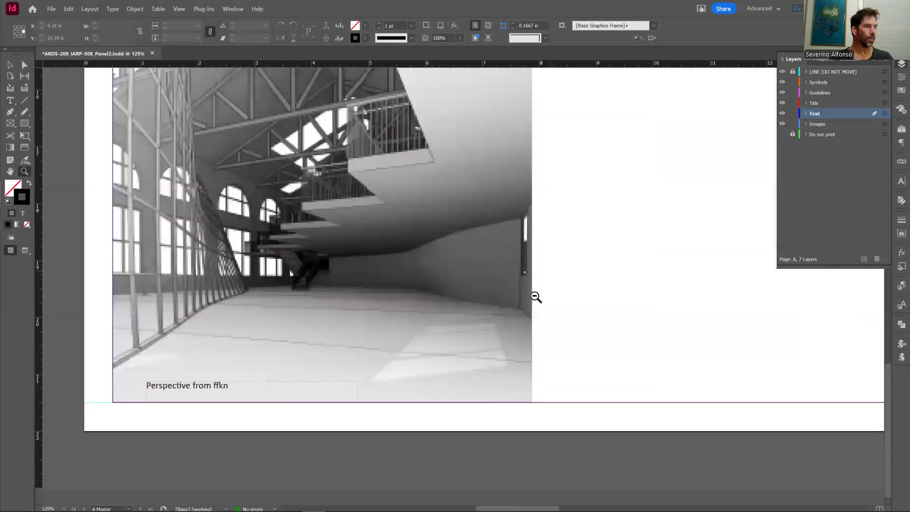
{"action": "left_click", "coordinate": [493, 345], "text": "alt"}
{"action": "left_click", "coordinate": [451, 363], "text": "alt"}
{"action": "key", "text": "v"}
{"action": "left_click_drag", "start_coordinate": [236, 424], "coordinate": [222, 424]}
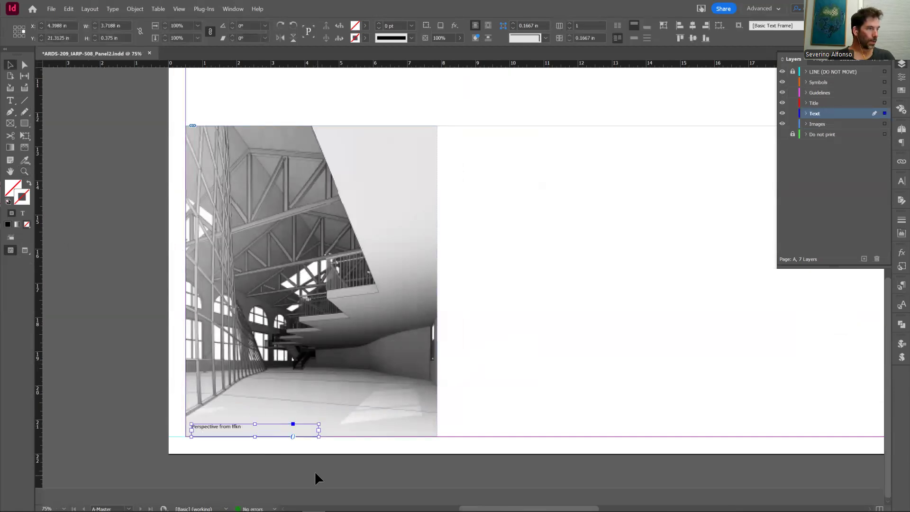
{"action": "left_click", "coordinate": [535, 343]}
{"action": "left_click", "coordinate": [526, 317], "text": "ctrl+alt"}
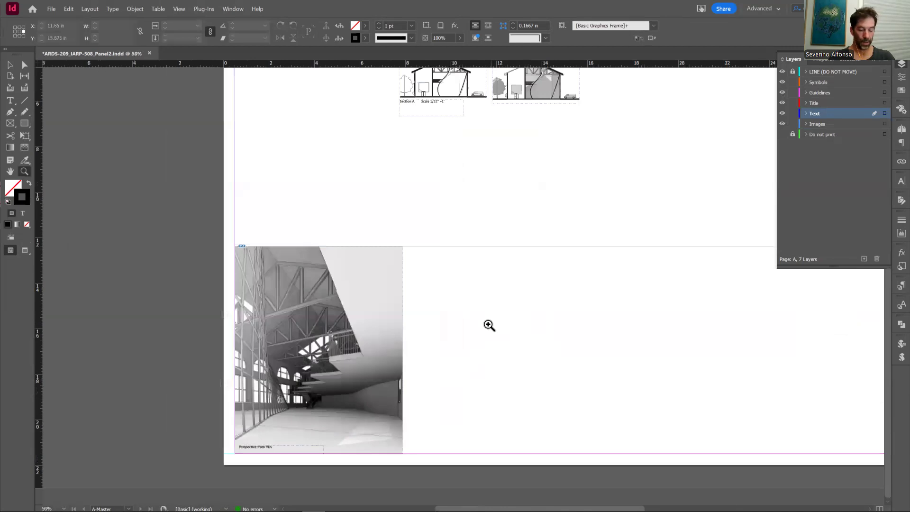
- Raise the display performance of the placed perspective image for a sharper on-screen preview
{"action": "left_click", "coordinate": [382, 323]}
{"action": "right_click", "coordinate": [383, 326]}
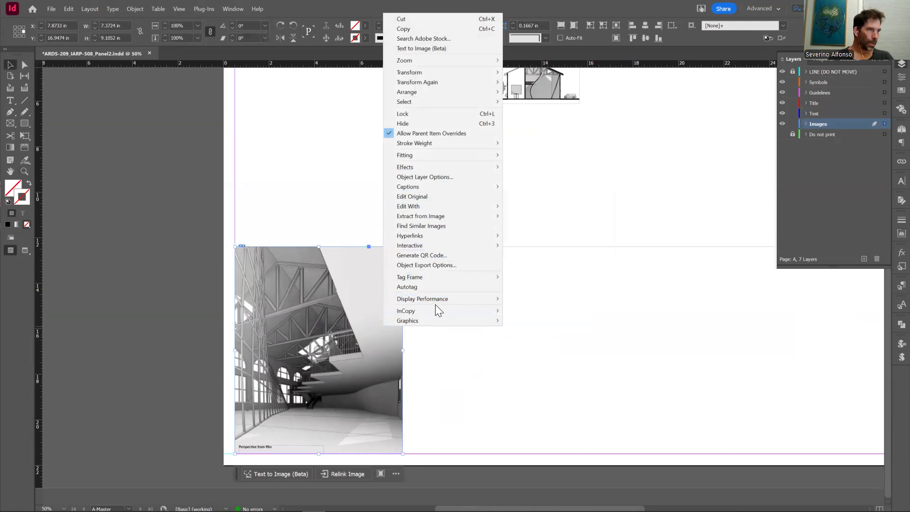
{"action": "mouse_move", "coordinate": [442, 300]}
{"action": "left_click", "coordinate": [535, 318]}
{"action": "left_click", "coordinate": [506, 372]}
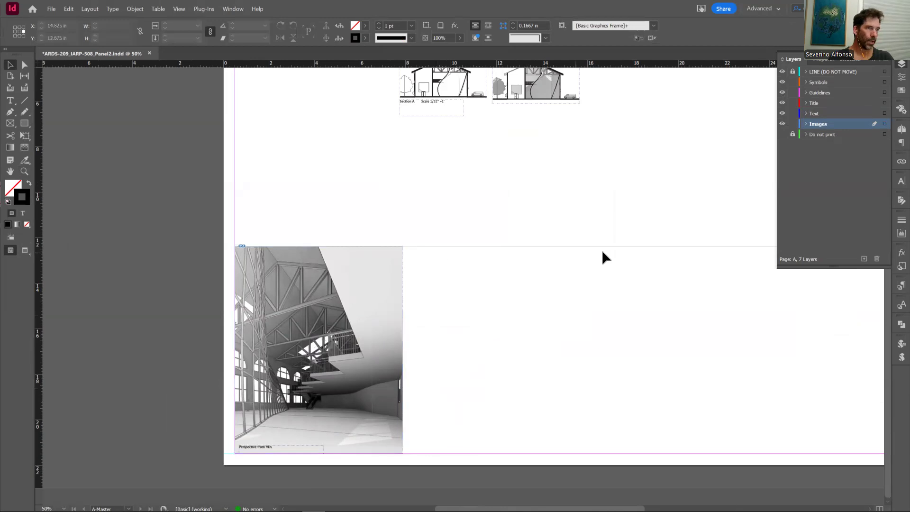
{"action": "scroll", "coordinate": [542, 394], "scroll_direction": "right", "scroll_amount": 5}
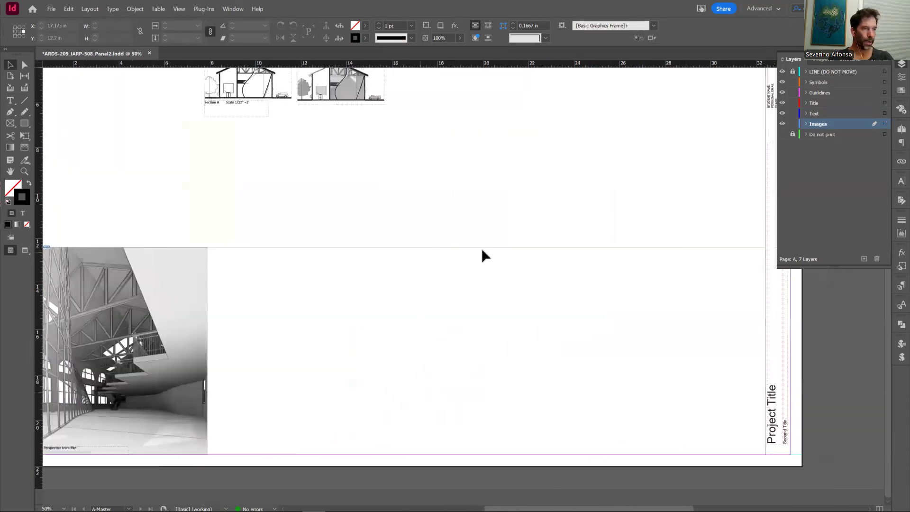
{"action": "key", "text": "z"}
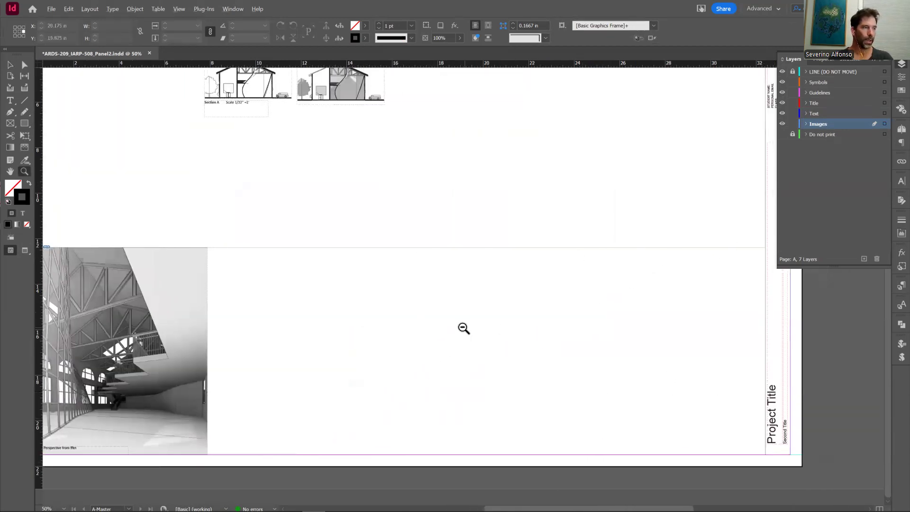
{"action": "left_click", "coordinate": [428, 368], "text": "alt"}
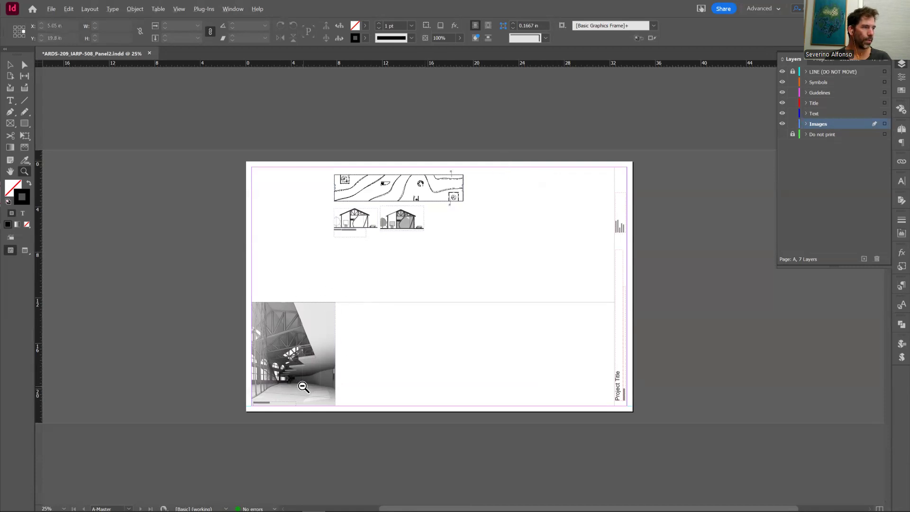
- Switch to Revit and duplicate the PerspectiveInterior1 view with detailing
{"action": "key", "text": "alt+Tab"}
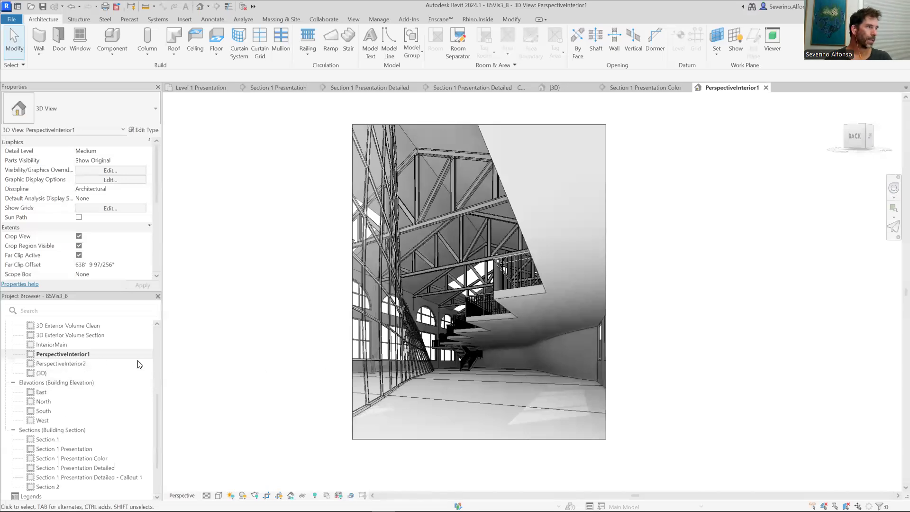
{"action": "right_click", "coordinate": [69, 354]}
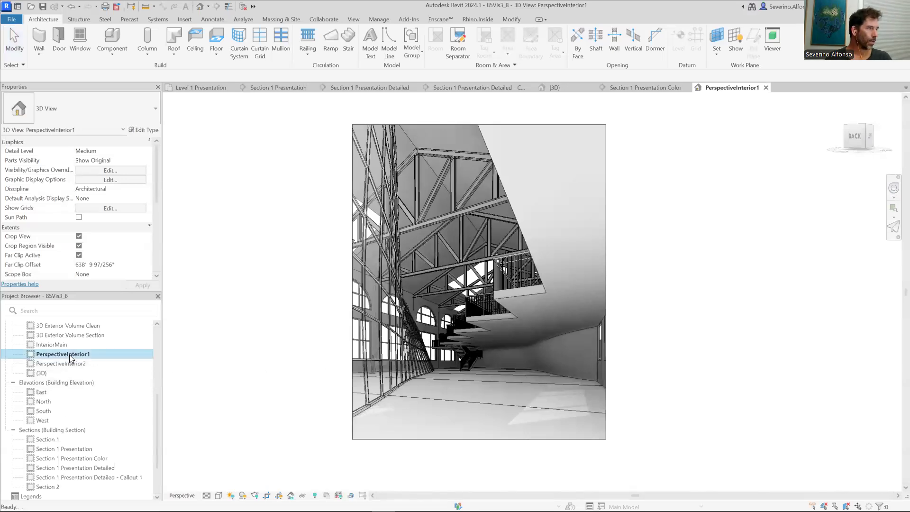
{"action": "mouse_move", "coordinate": [152, 223]}
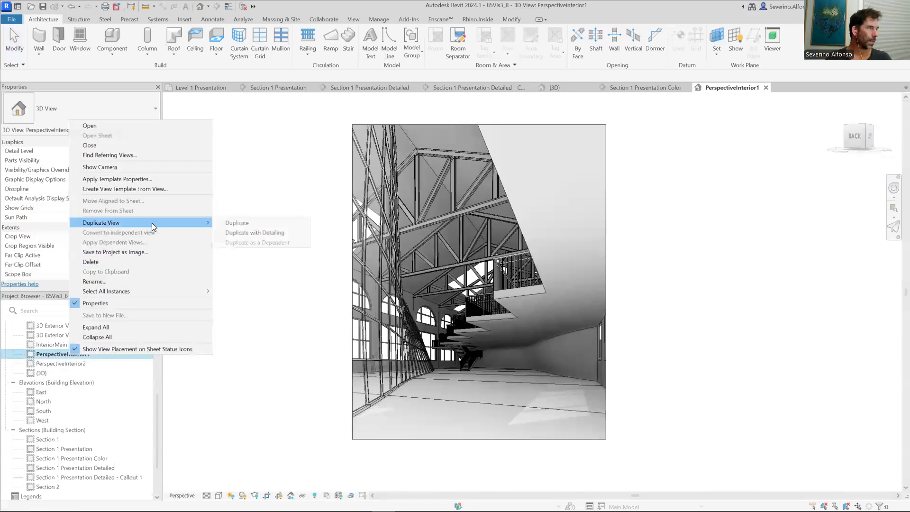
{"action": "left_click", "coordinate": [251, 233]}
- Rename the duplicated interior perspective view as Perspective Sun 1
{"action": "right_click", "coordinate": [84, 363]}
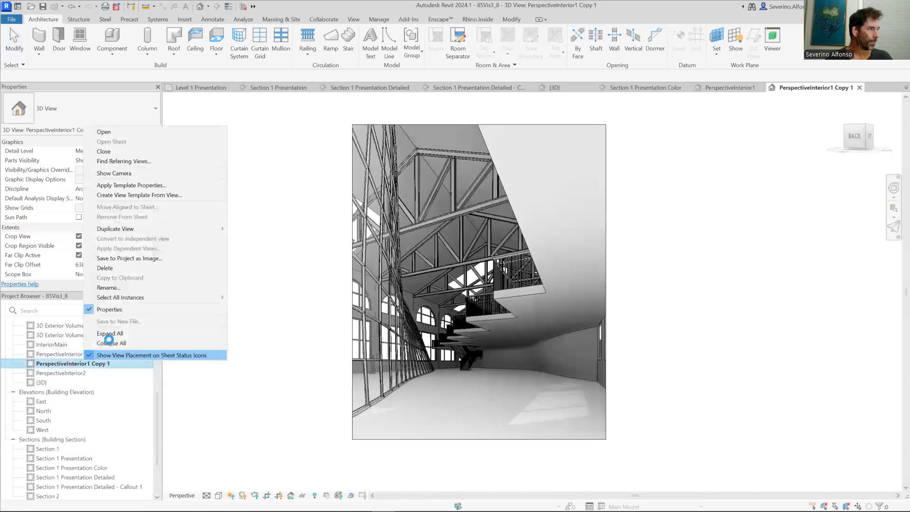
{"action": "left_click", "coordinate": [113, 288]}
{"action": "left_click_drag", "start_coordinate": [106, 364], "coordinate": [89, 364]}
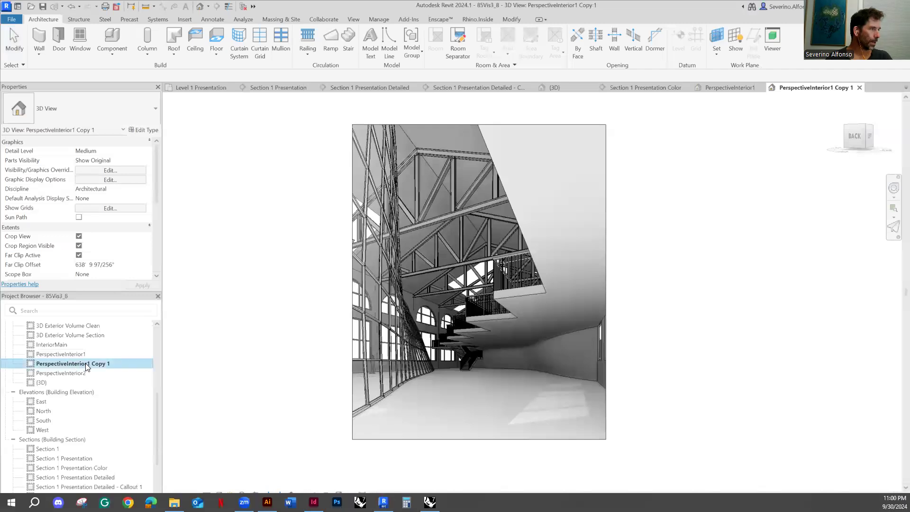
{"action": "right_click", "coordinate": [98, 363]}
{"action": "left_click", "coordinate": [137, 290]}
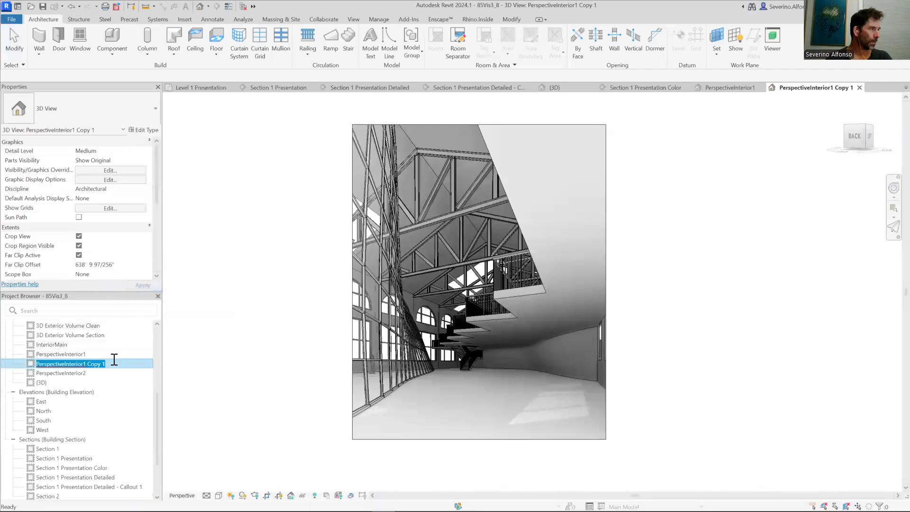
{"action": "left_click", "coordinate": [111, 365]}
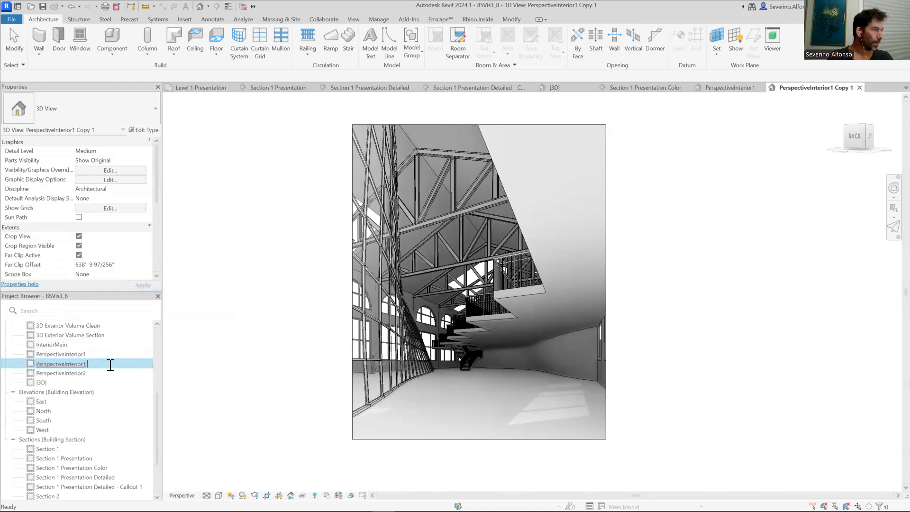
{"action": "key", "text": "BackSpace"}
{"action": "type", "text": "Sun"}
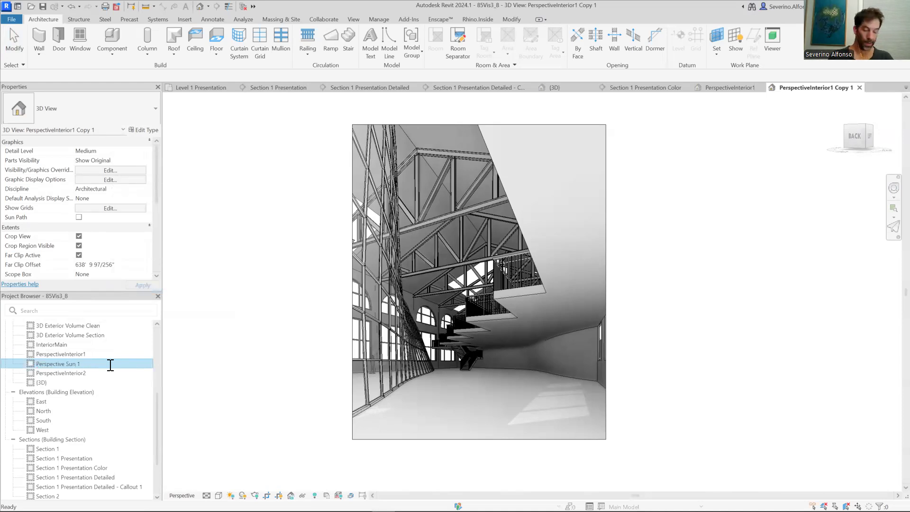
{"action": "key", "text": "Return"}
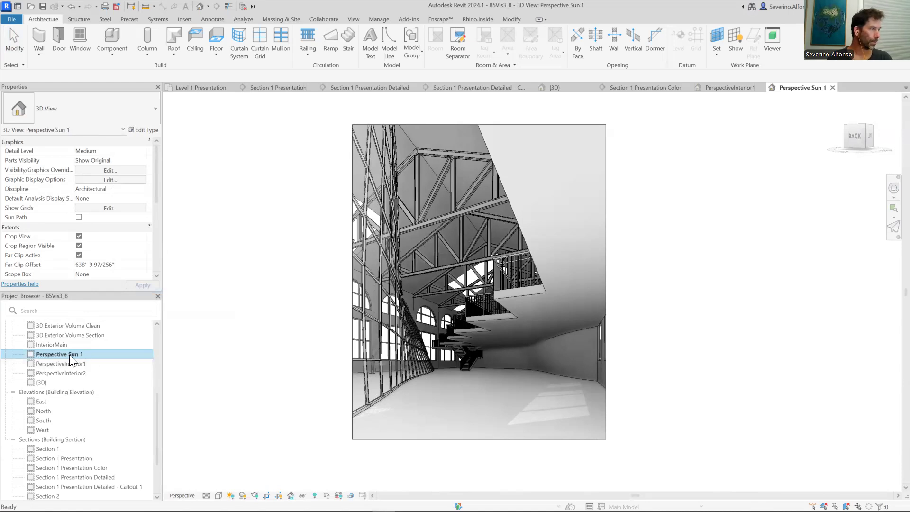
- Apply the Summer Solstice still preset to the sun settings of the Perspective Sun 1 view
{"action": "left_click", "coordinate": [283, 362]}
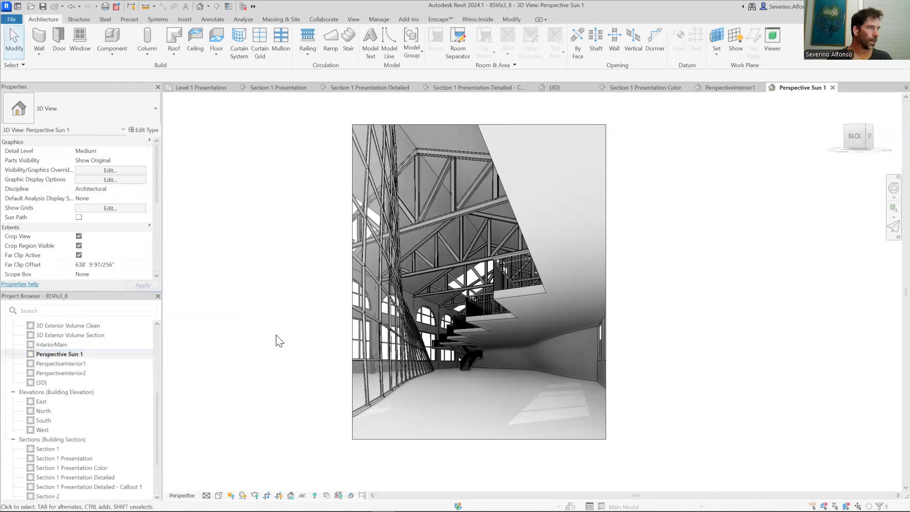
{"action": "left_click", "coordinate": [231, 496]}
{"action": "left_click", "coordinate": [249, 448]}
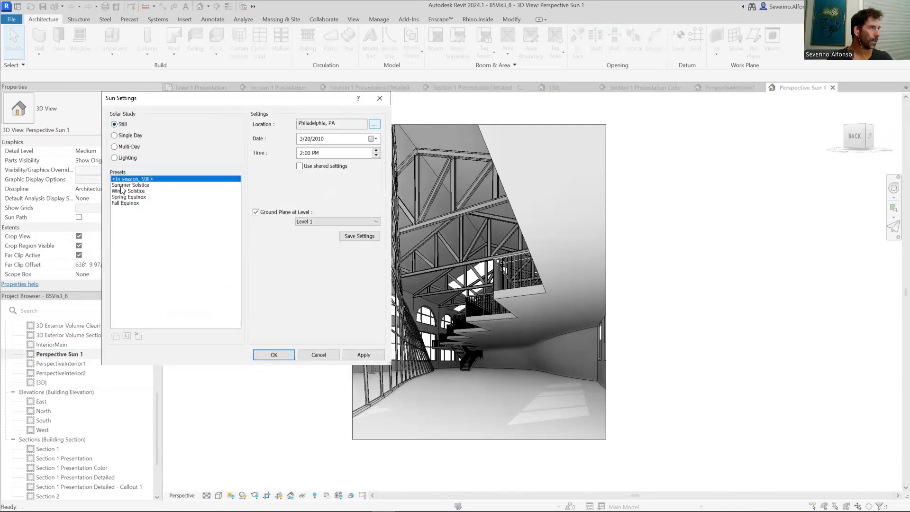
{"action": "left_click", "coordinate": [121, 185]}
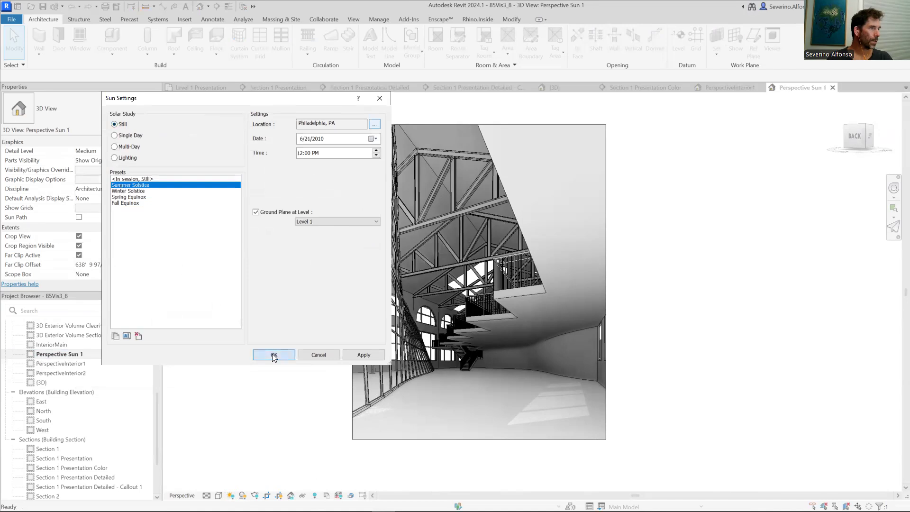
{"action": "left_click", "coordinate": [273, 355]}
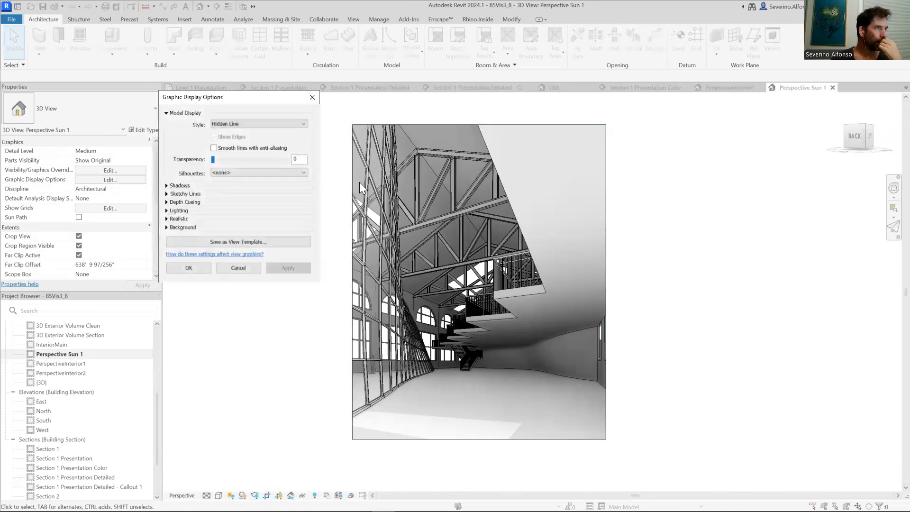
- Set the shadow intensity to 47 in the view's graphic display lighting options and apply it
{"action": "left_click", "coordinate": [167, 185]}
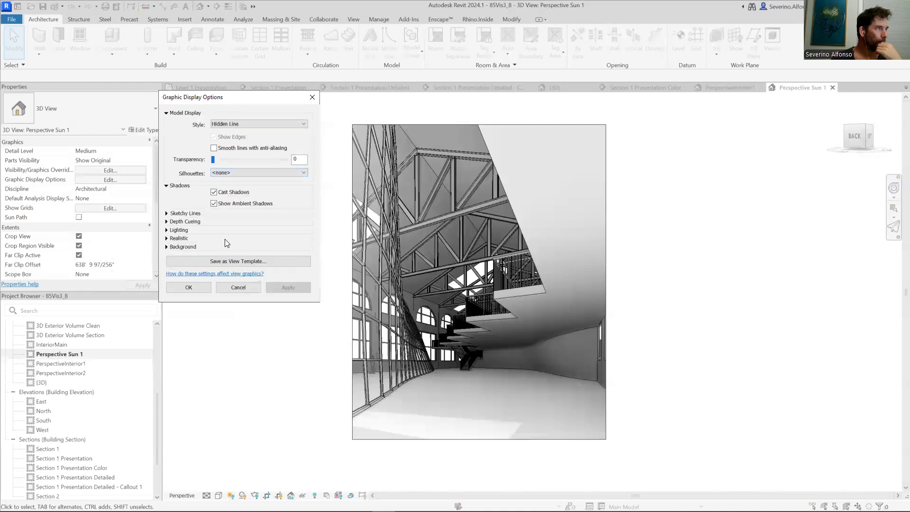
{"action": "left_click", "coordinate": [166, 230]}
{"action": "left_click_drag", "start_coordinate": [226, 311], "coordinate": [254, 311]}
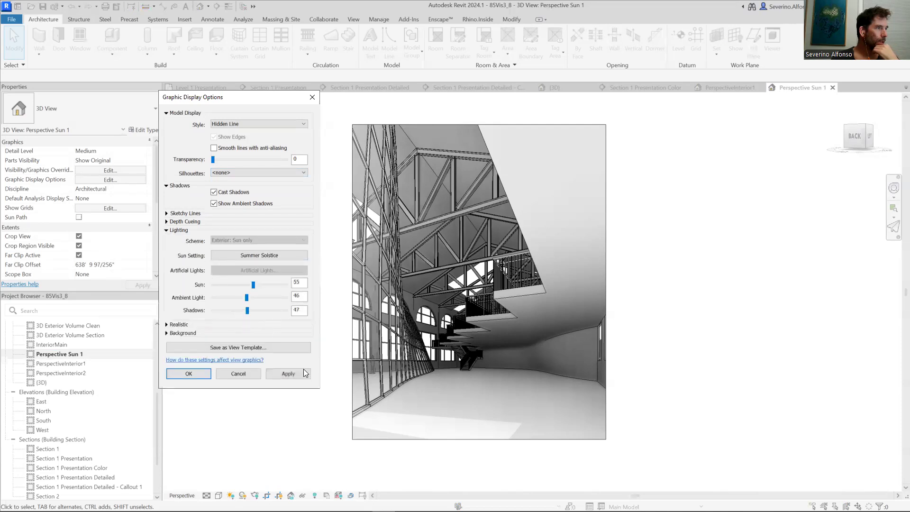
{"action": "left_click", "coordinate": [299, 371]}
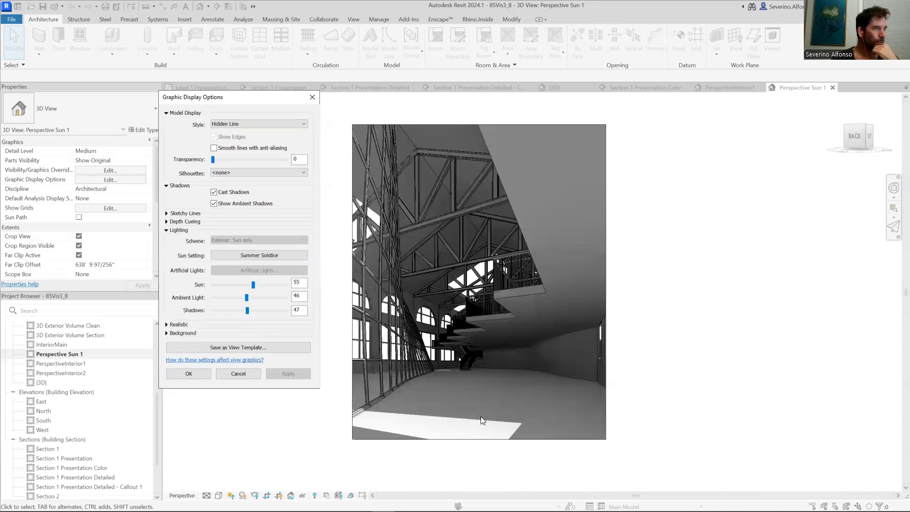
- Lower the ambient light to its minimum in the graphic display options and accept the changes
{"action": "left_click_drag", "start_coordinate": [248, 311], "coordinate": [214, 298]}
{"action": "left_click", "coordinate": [289, 374]}
{"action": "left_click", "coordinate": [306, 378]}
{"action": "left_click", "coordinate": [303, 374]}
{"action": "left_click", "coordinate": [189, 374]}
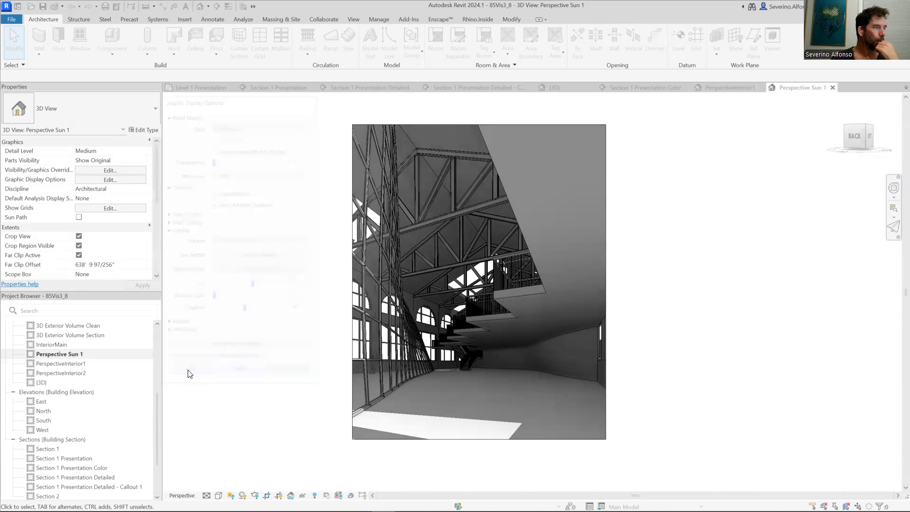
- Rename the Perspective Sun 1 view as Perspective Sun Summer
{"action": "right_click", "coordinate": [72, 356]}
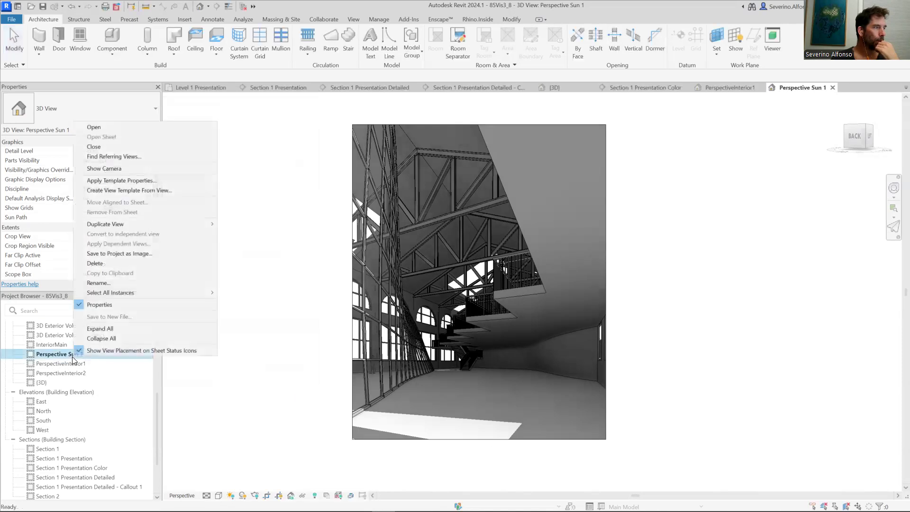
{"action": "left_click", "coordinate": [113, 282]}
{"action": "left_click", "coordinate": [83, 354]}
{"action": "key", "text": "BackSpace"}
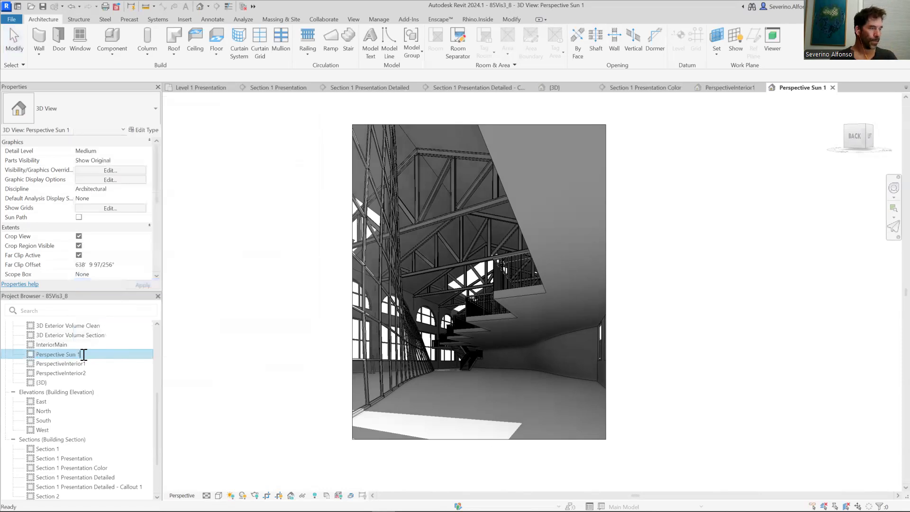
{"action": "type", "text": "Summ"}
{"action": "type", "text": "er"}
{"action": "key", "text": "Return"}
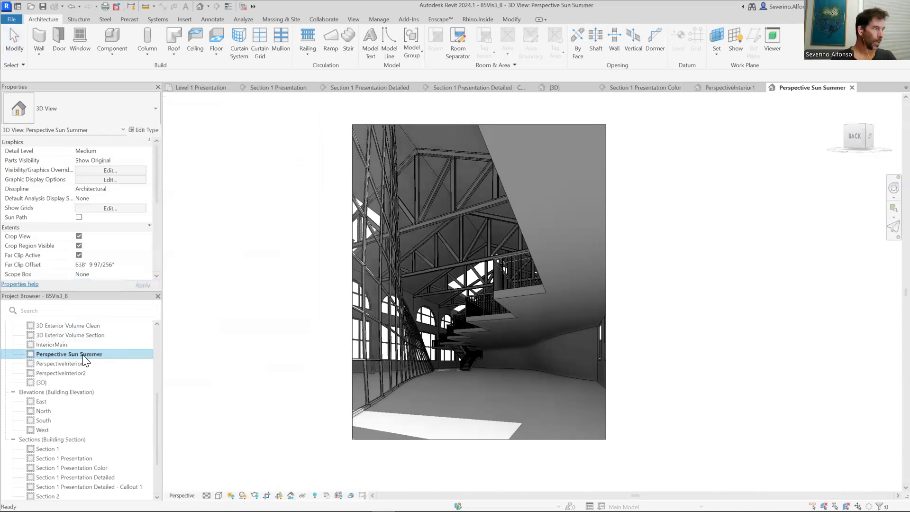
- Duplicate the Perspective Sun Summer view with detailing
{"action": "right_click", "coordinate": [83, 355]}
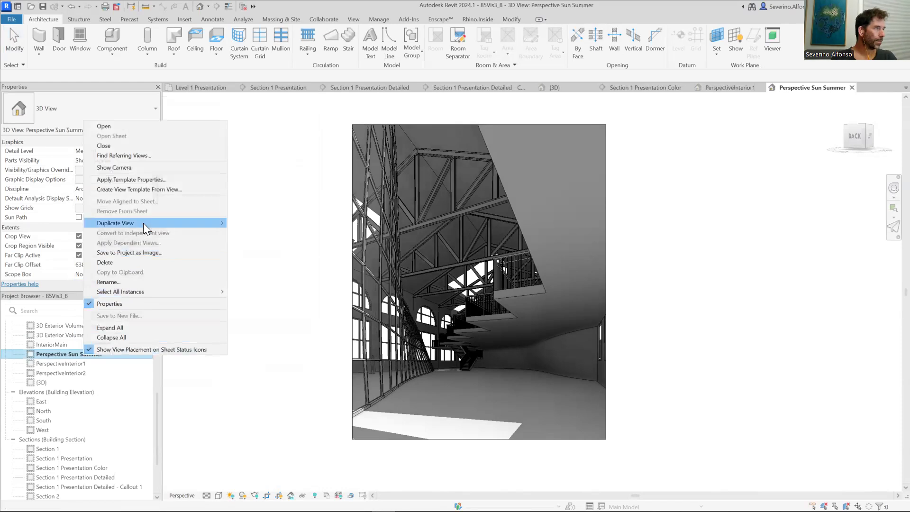
{"action": "mouse_move", "coordinate": [143, 223]}
{"action": "left_click", "coordinate": [267, 234]}
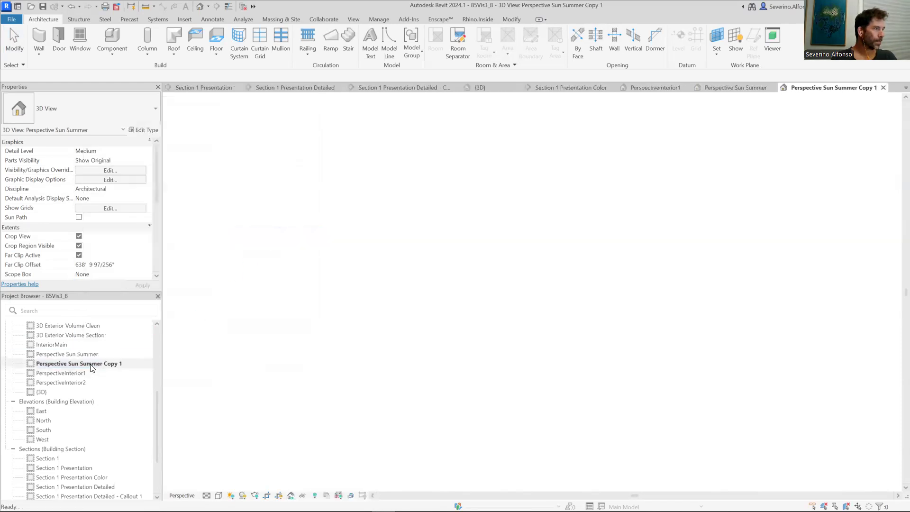
- Rename the copy of the summer perspective as Perspective Sun Winter
{"action": "right_click", "coordinate": [94, 364]}
{"action": "left_click", "coordinate": [114, 290]}
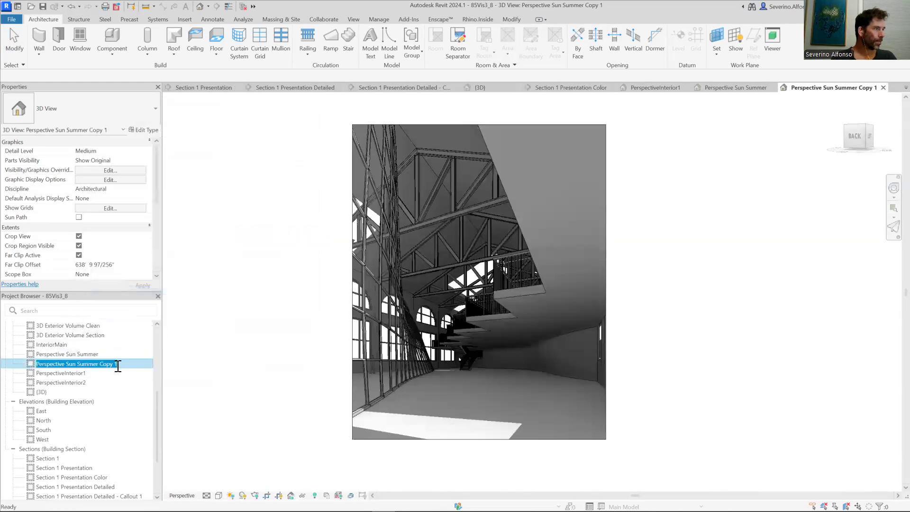
{"action": "left_click", "coordinate": [117, 362]}
{"action": "key", "text": "BackSpace"}
{"action": "key", "text": "BackSpace"}
{"action": "key", "text": "BackSpace"}
{"action": "key", "text": "BackSpace"}
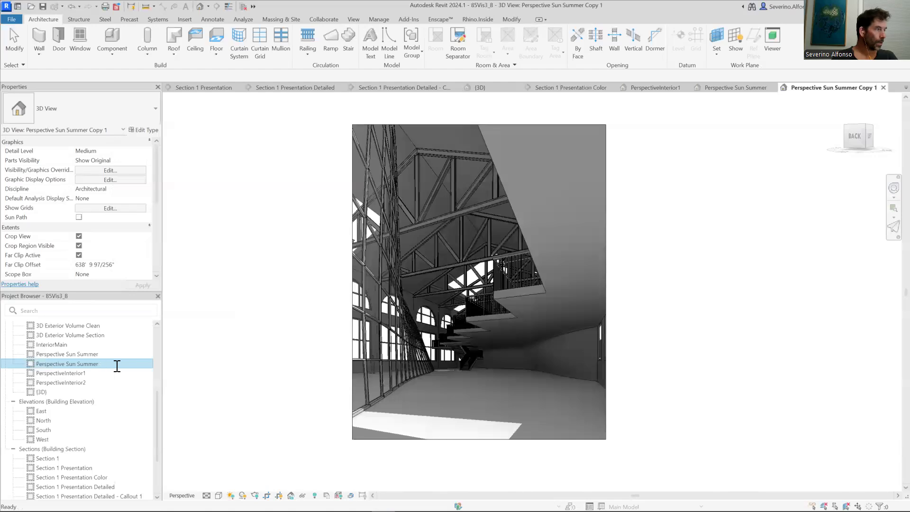
{"action": "key", "text": "BackSpace"}
{"action": "key", "text": "BackSpace"}
{"action": "type", "text": "Winter"}
{"action": "key", "text": "Return"}
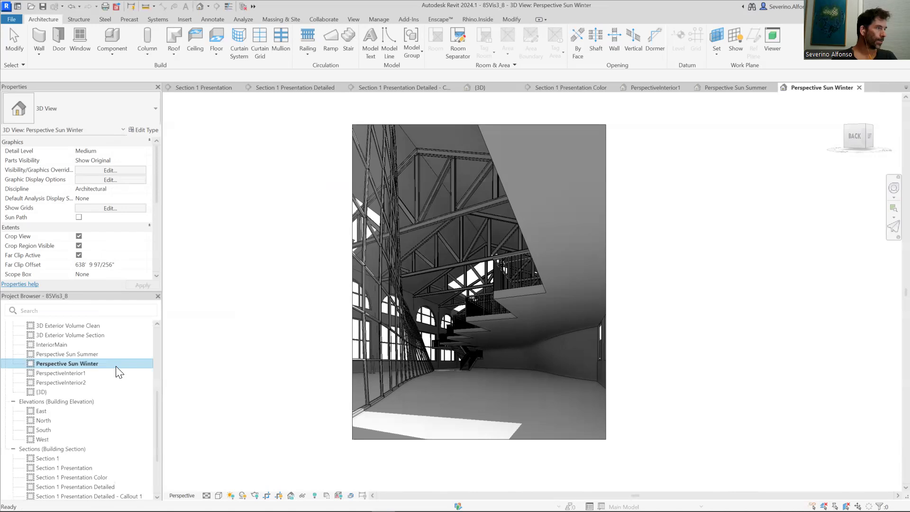
- Apply the Winter Solstice still preset to the sun settings of the Perspective Sun Winter view
{"action": "left_click", "coordinate": [230, 495]}
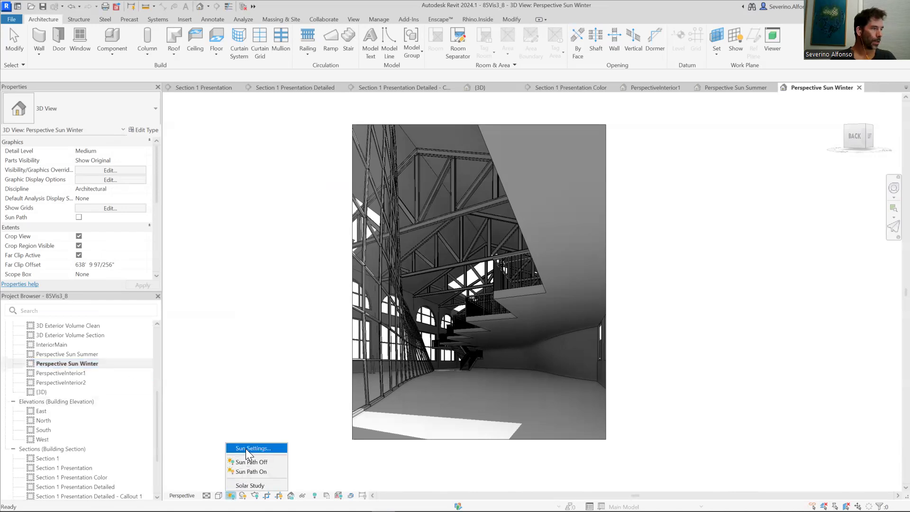
{"action": "left_click", "coordinate": [246, 448]}
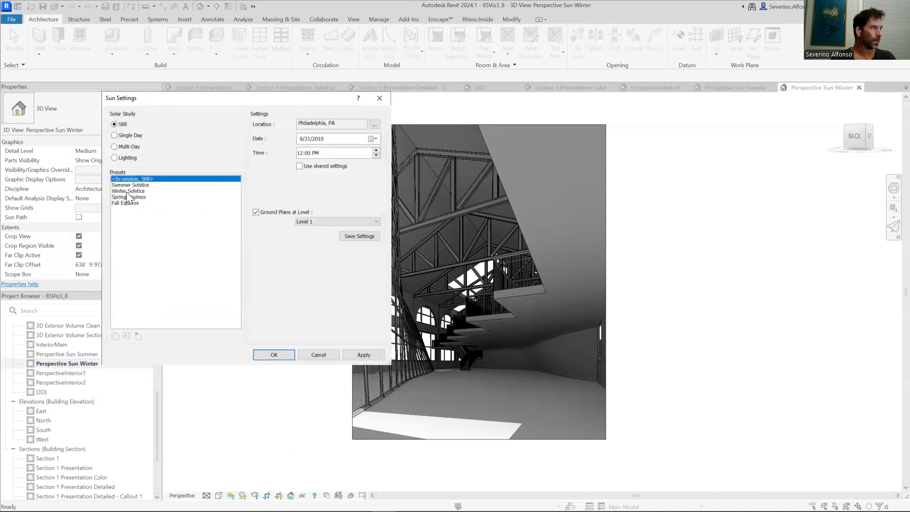
{"action": "left_click", "coordinate": [126, 190]}
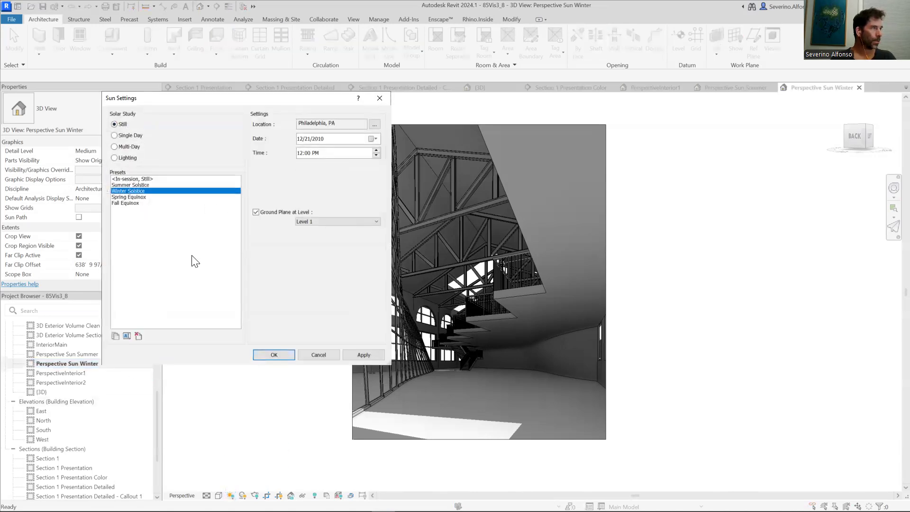
{"action": "left_click", "coordinate": [279, 355]}
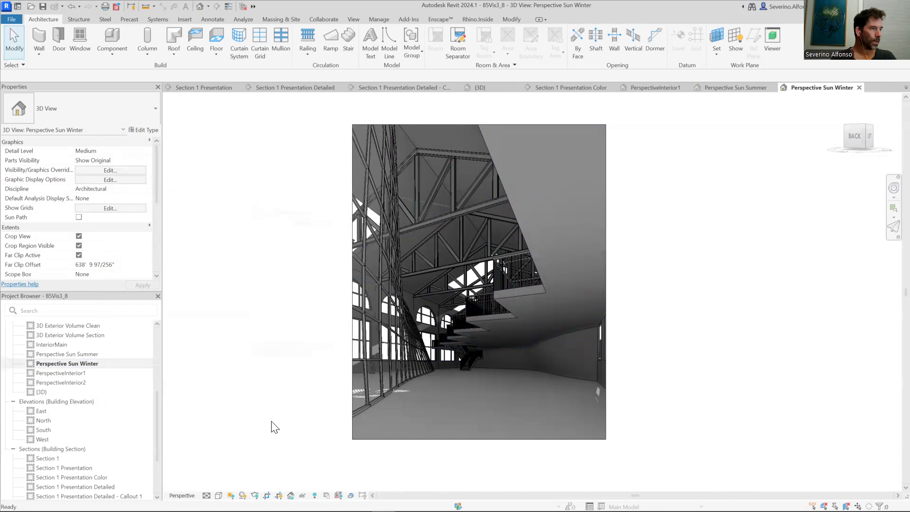
- Duplicate the Perspective Sun Winter view with detailing
{"action": "right_click", "coordinate": [76, 364]}
{"action": "mouse_move", "coordinate": [142, 232]}
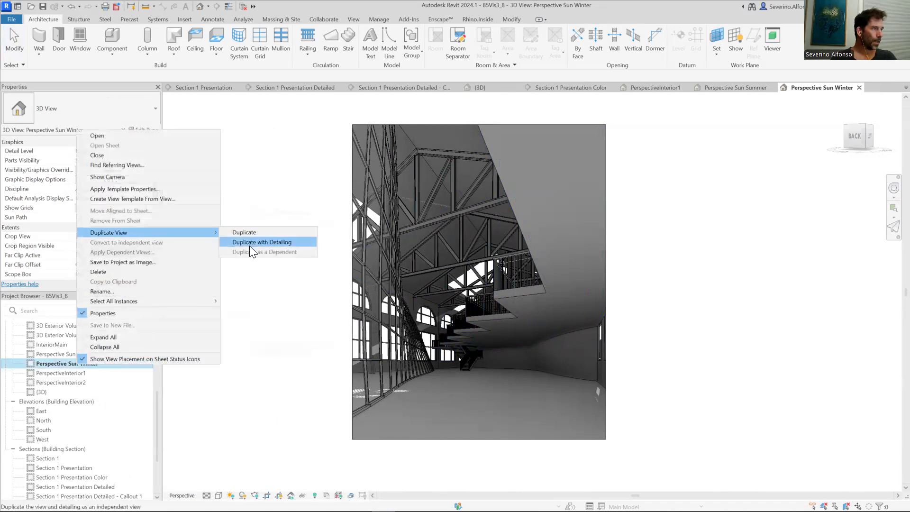
{"action": "left_click", "coordinate": [249, 242]}
- Rename the copy of the winter perspective as Perspective Sun Spring
{"action": "right_click", "coordinate": [94, 374]}
{"action": "left_click", "coordinate": [126, 306]}
{"action": "left_click", "coordinate": [117, 374]}
{"action": "key", "text": "BackSpace"}
{"action": "key", "text": "BackSpace"}
{"action": "key", "text": "BackSpace"}
{"action": "key", "text": "BackSpace"}
{"action": "key", "text": "BackSpace"}
{"action": "key", "text": "BackSpace"}
{"action": "key", "text": "BackSpace"}
{"action": "key", "text": "BackSpace"}
{"action": "key", "text": "BackSpace"}
{"action": "key", "text": "BackSpace"}
{"action": "key", "text": "BackSpace"}
{"action": "key", "text": "BackSpace"}
{"action": "key", "text": "BackSpace"}
{"action": "type", "text": "Sp"}
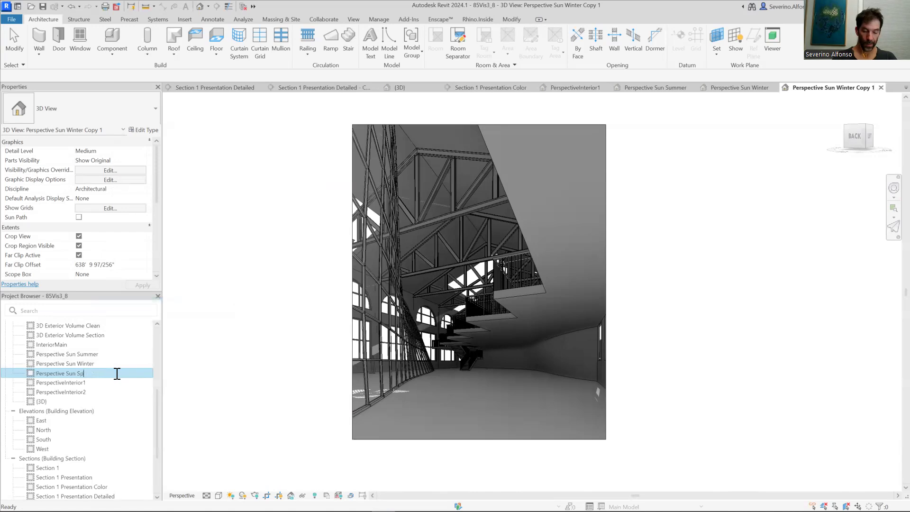
{"action": "type", "text": "ring"}
{"action": "key", "text": "Return"}
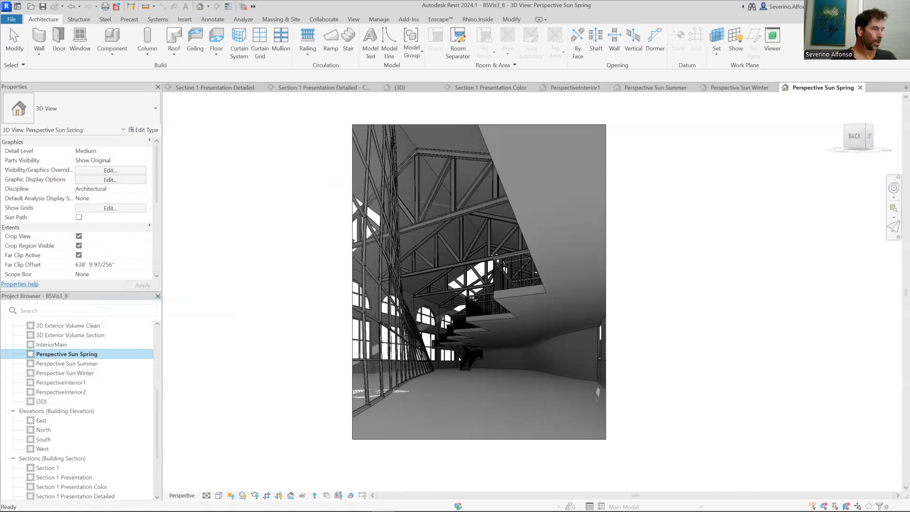
- Apply the Spring Equinox still preset to the sun settings of the Perspective Sun Spring view
{"action": "left_click", "coordinate": [231, 495]}
{"action": "left_click", "coordinate": [248, 448]}
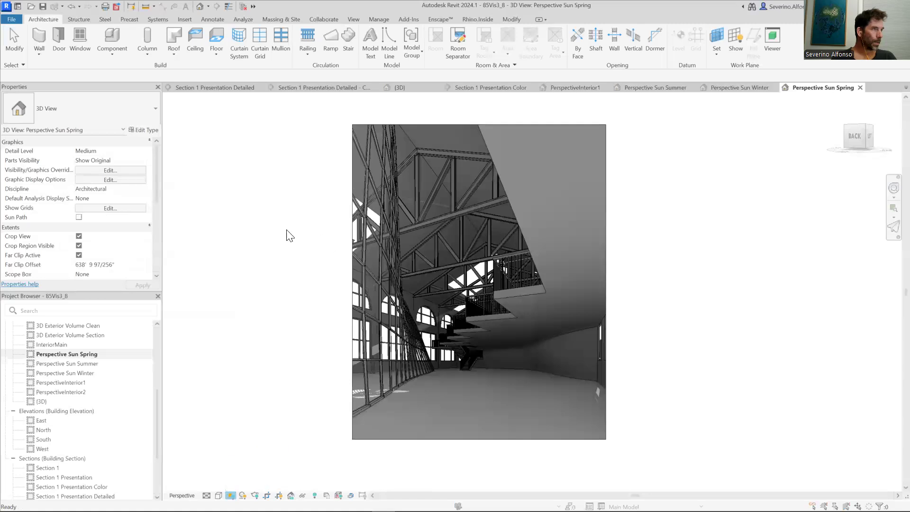
{"action": "left_click", "coordinate": [129, 196]}
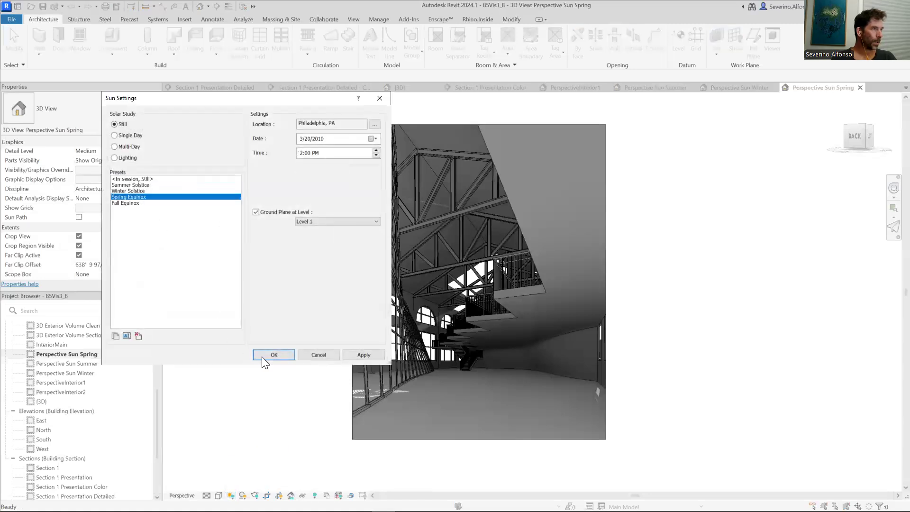
{"action": "left_click", "coordinate": [274, 354]}
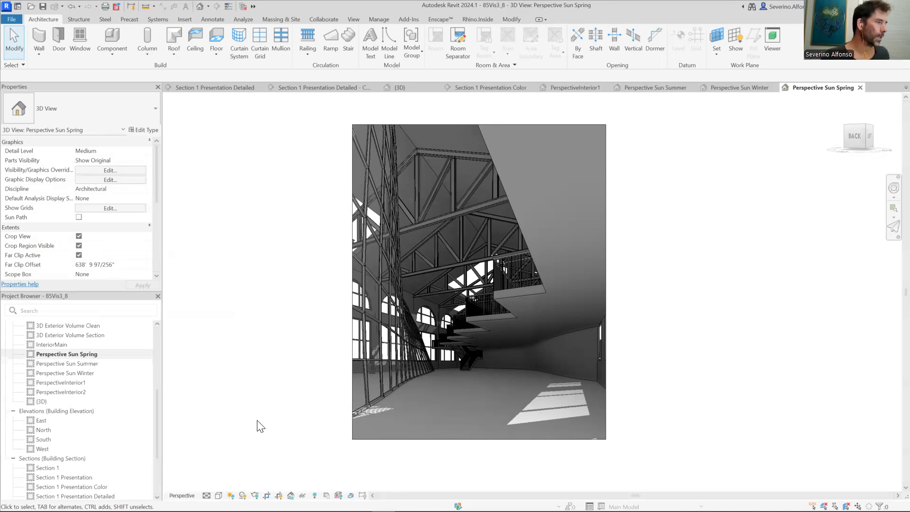
- Examine the date calendar and the Single Day study presets in the sun settings of the Perspective Sun Spring view
{"action": "left_click", "coordinate": [230, 496]}
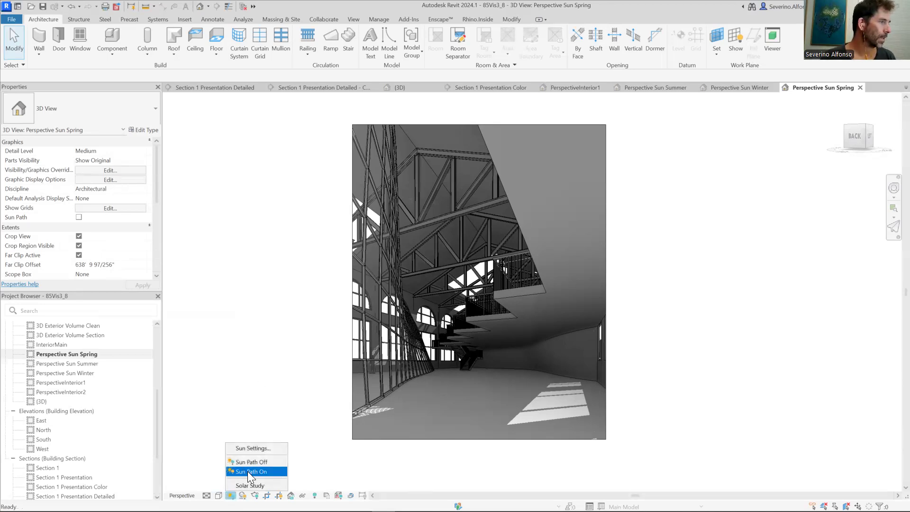
{"action": "left_click", "coordinate": [250, 449]}
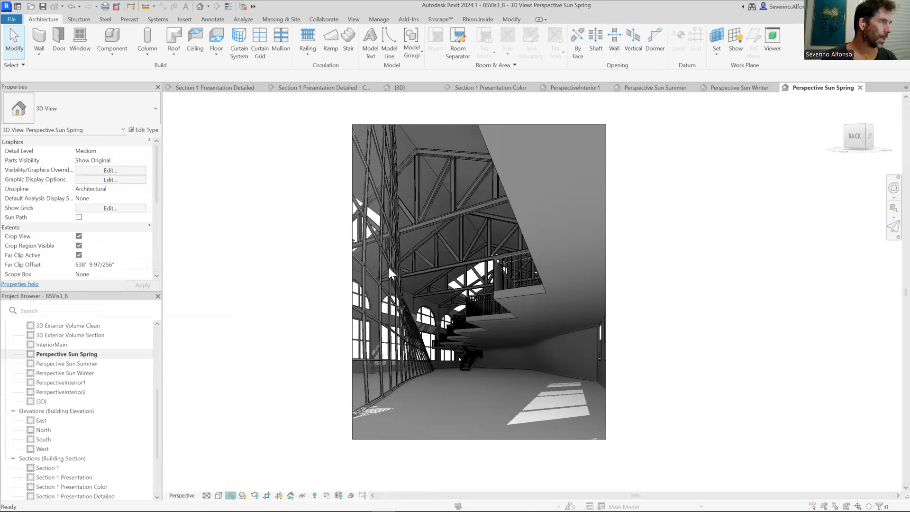
{"action": "left_click_drag", "start_coordinate": [260, 100], "coordinate": [616, 107]}
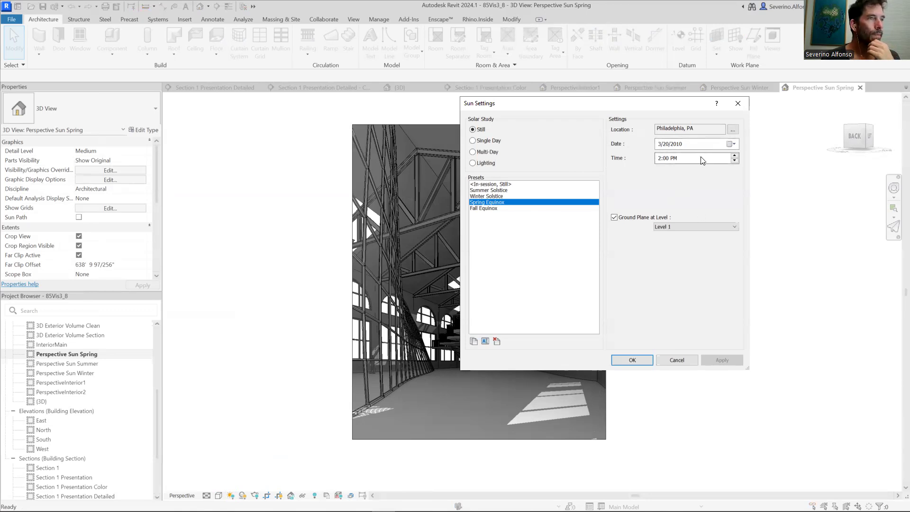
{"action": "left_click", "coordinate": [734, 144]}
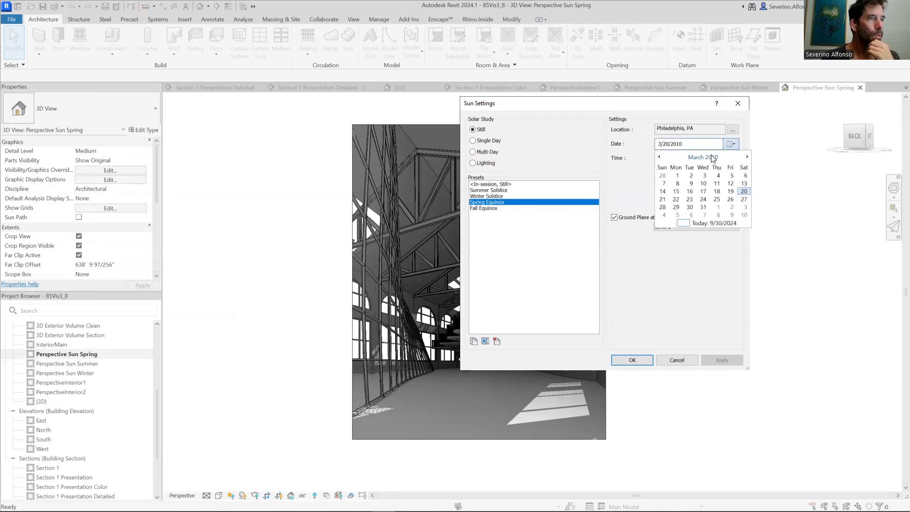
{"action": "left_click", "coordinate": [687, 269]}
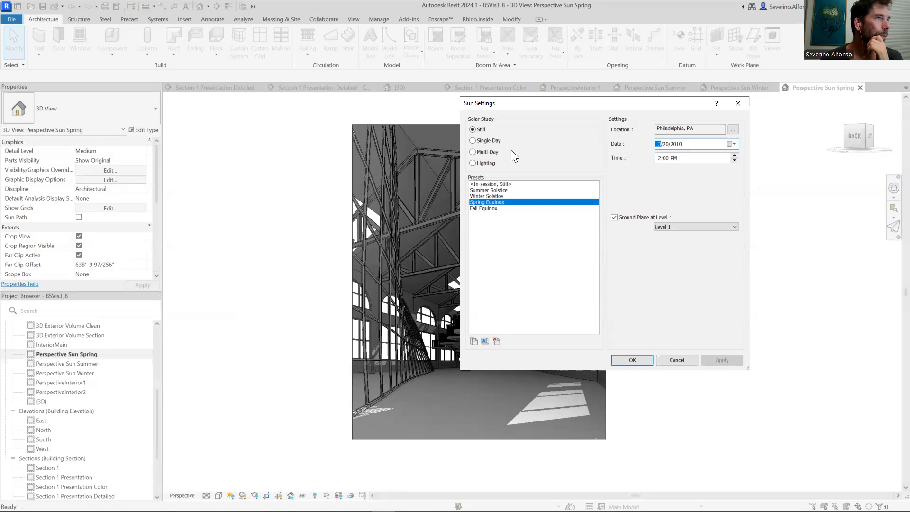
{"action": "left_click", "coordinate": [473, 141]}
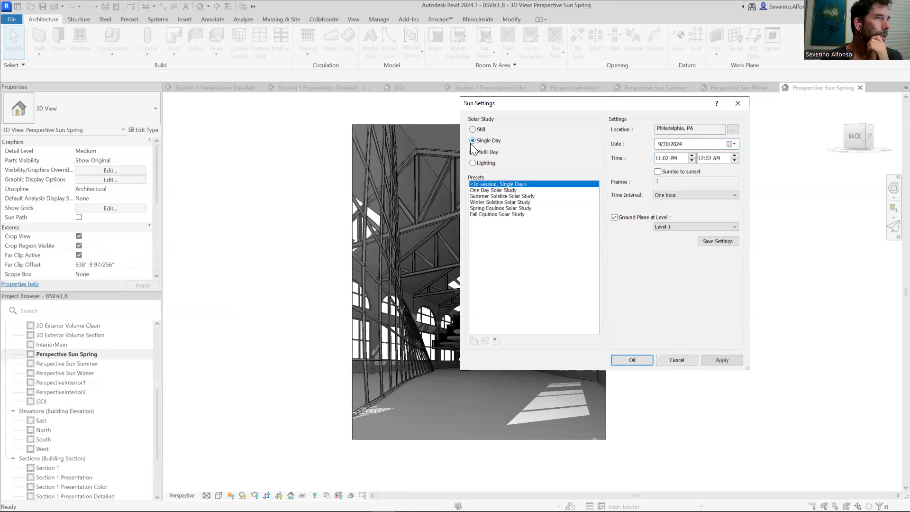
{"action": "left_click", "coordinate": [501, 195]}
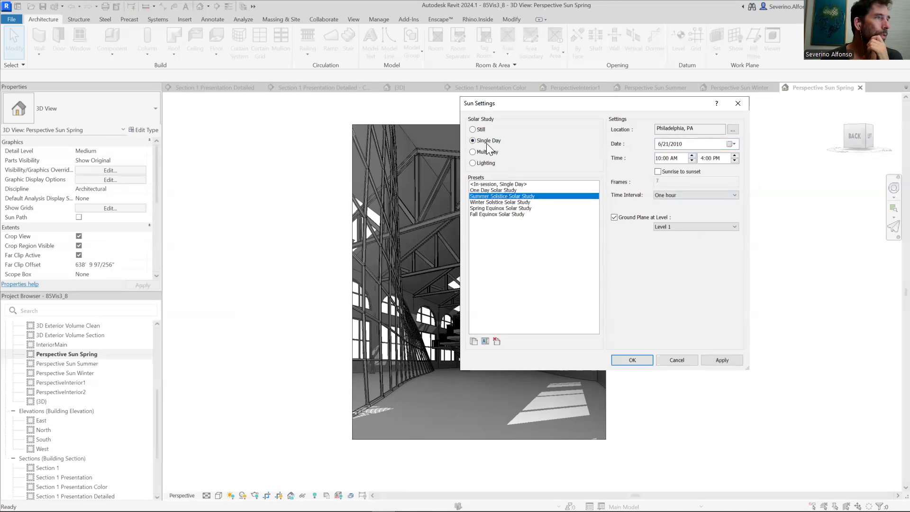
{"action": "left_click", "coordinate": [473, 130]}
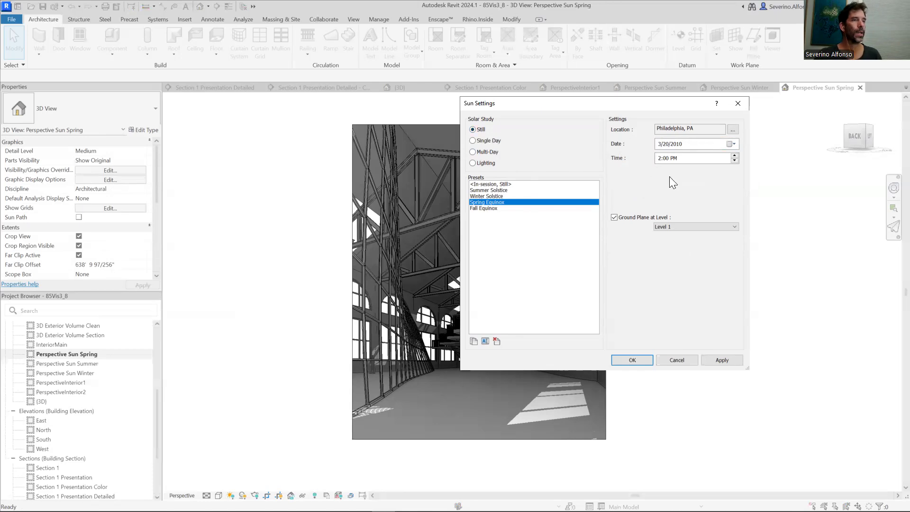
- Compare the dates and times of the Summer Solstice, Winter Solstice, Spring Equinox and Fall Equinox still presets without applying changes
{"action": "left_click", "coordinate": [488, 190]}
{"action": "left_click", "coordinate": [484, 196]}
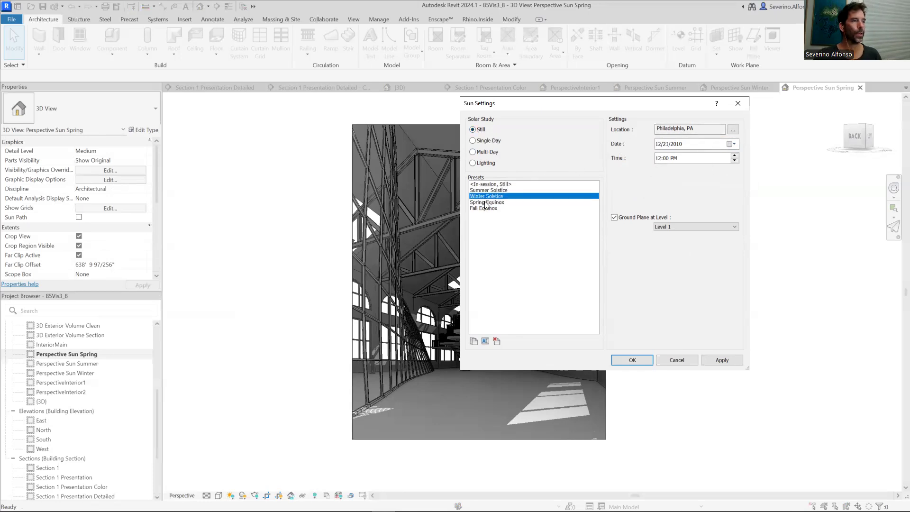
{"action": "left_click", "coordinate": [484, 202]}
{"action": "left_click", "coordinate": [485, 209]}
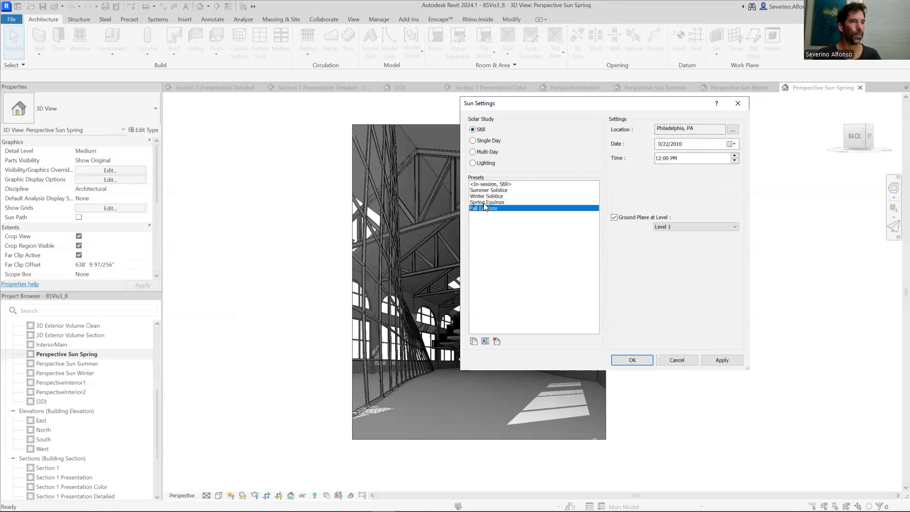
{"action": "left_click", "coordinate": [484, 204]}
{"action": "left_click", "coordinate": [484, 195]}
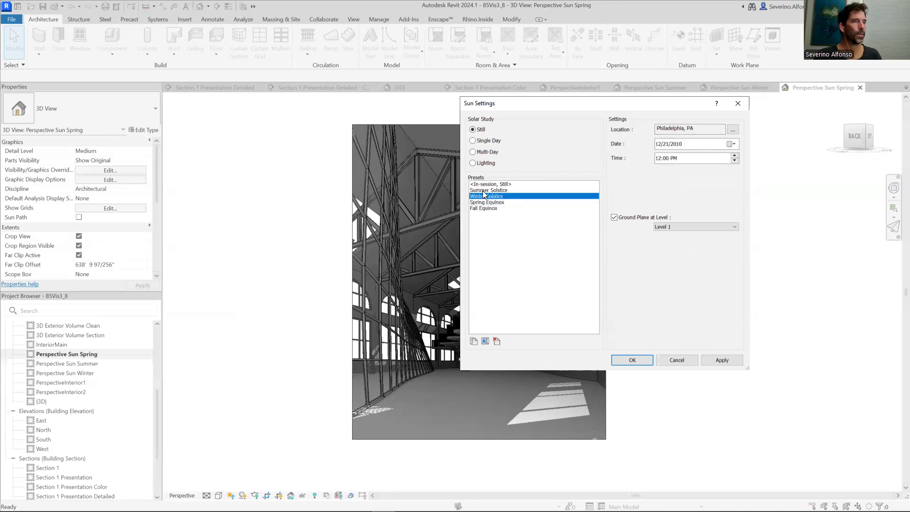
{"action": "left_click", "coordinate": [485, 203]}
{"action": "left_click", "coordinate": [676, 360]}
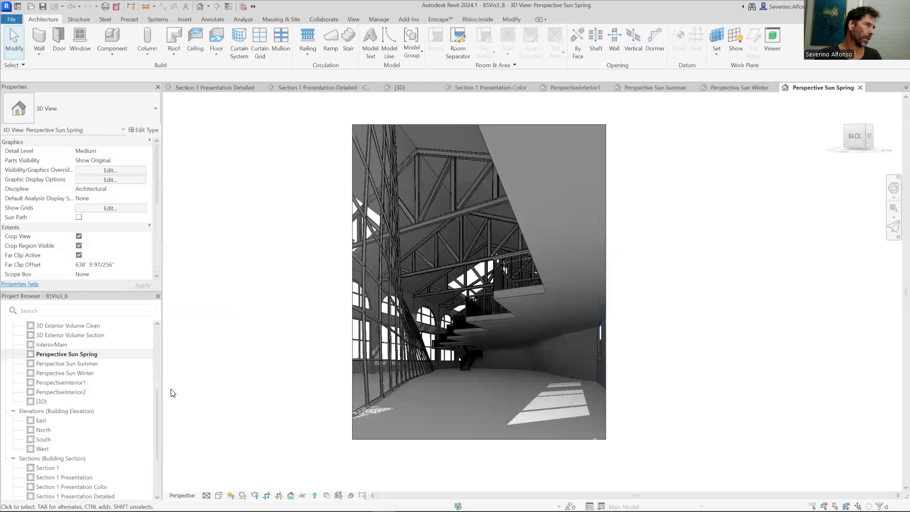
- Set the print selection to the Perspective Sun Spring, Summer and Winter 3D views, excluding PerspectiveInterior1
{"action": "left_click", "coordinate": [12, 19]}
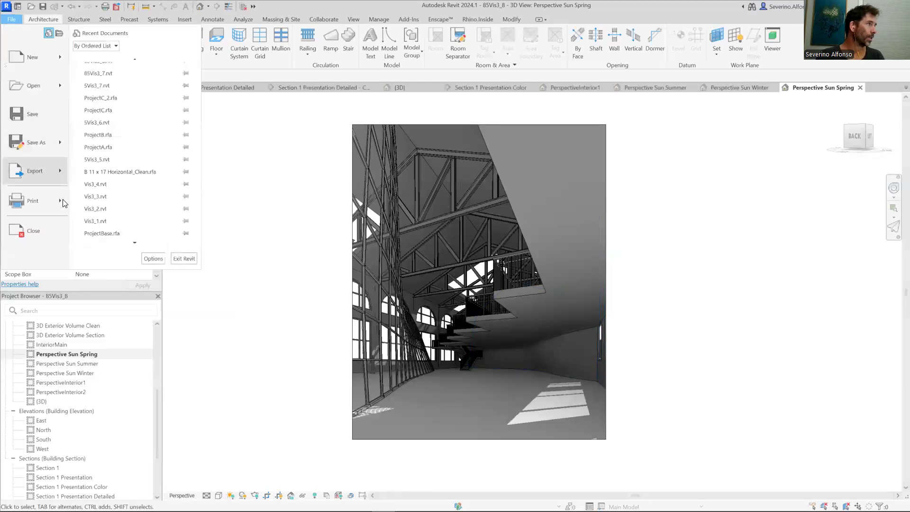
{"action": "mouse_move", "coordinate": [65, 204]}
{"action": "left_click", "coordinate": [125, 83]}
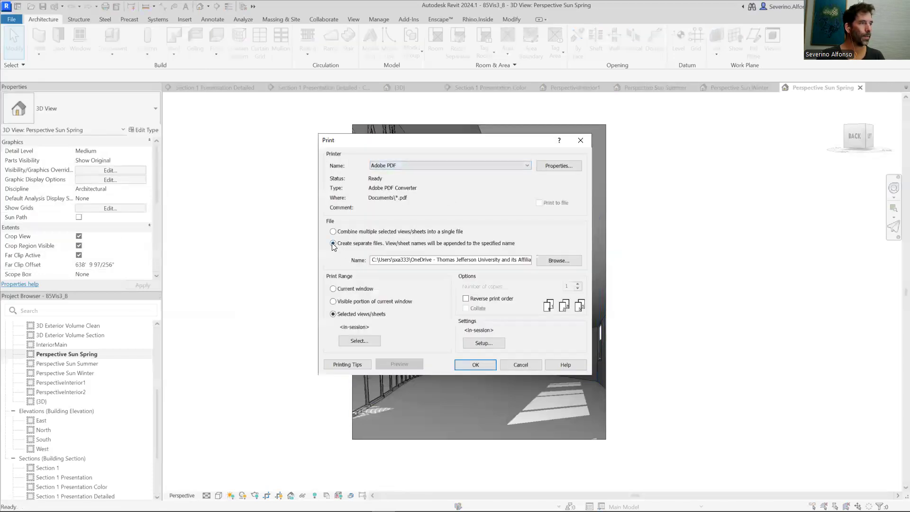
{"action": "left_click", "coordinate": [358, 342]}
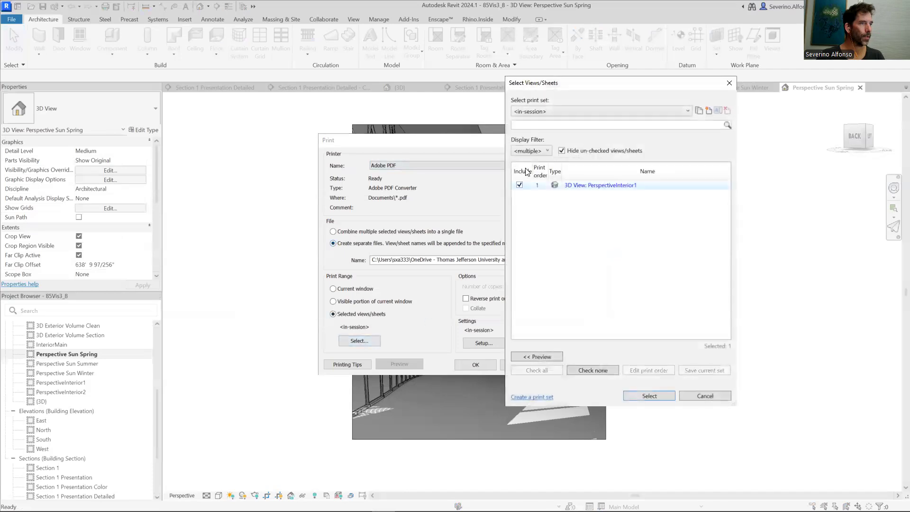
{"action": "left_click", "coordinate": [562, 151]}
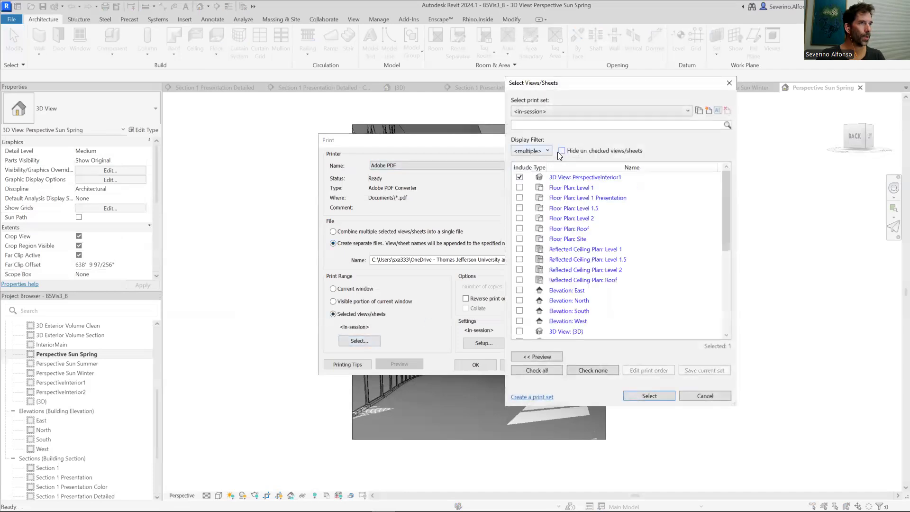
{"action": "left_click", "coordinate": [519, 177]}
{"action": "left_click_drag", "start_coordinate": [726, 214], "coordinate": [725, 282]}
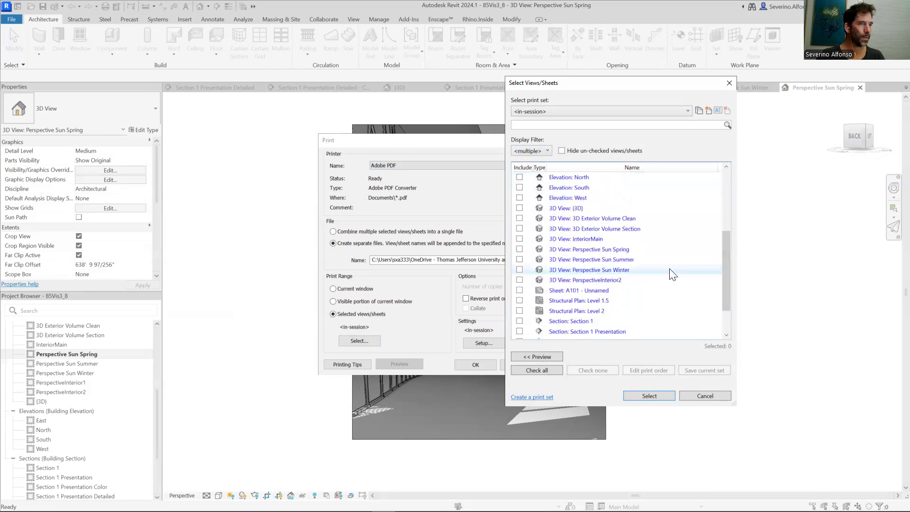
{"action": "left_click", "coordinate": [519, 249]}
{"action": "left_click", "coordinate": [520, 259]}
{"action": "left_click", "coordinate": [519, 270]}
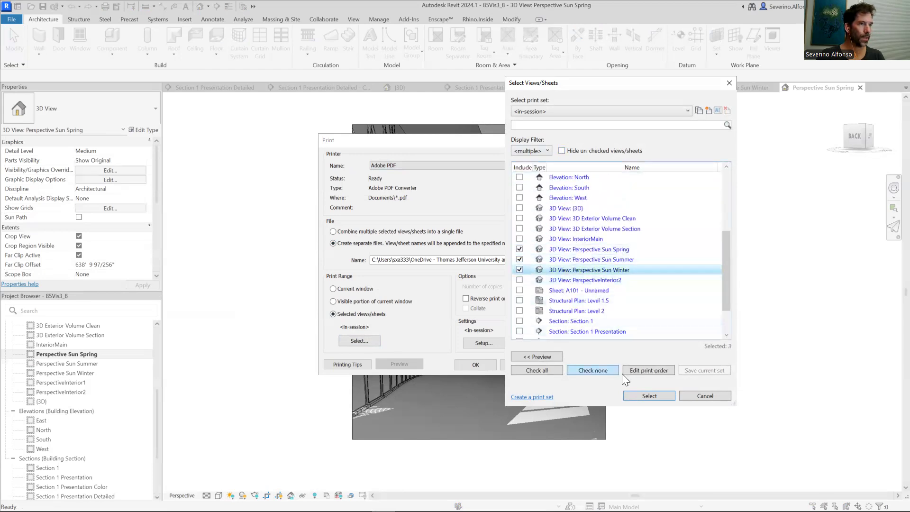
{"action": "left_click", "coordinate": [648, 395]}
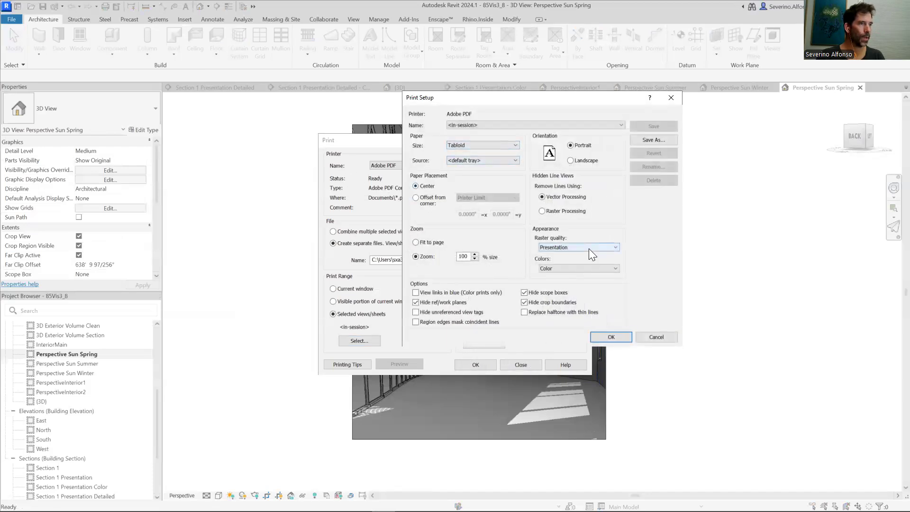
- Accept the Tabloid portrait print setup at 100% zoom and print the selected views to Adobe PDF as separate files
{"action": "left_click", "coordinate": [612, 336]}
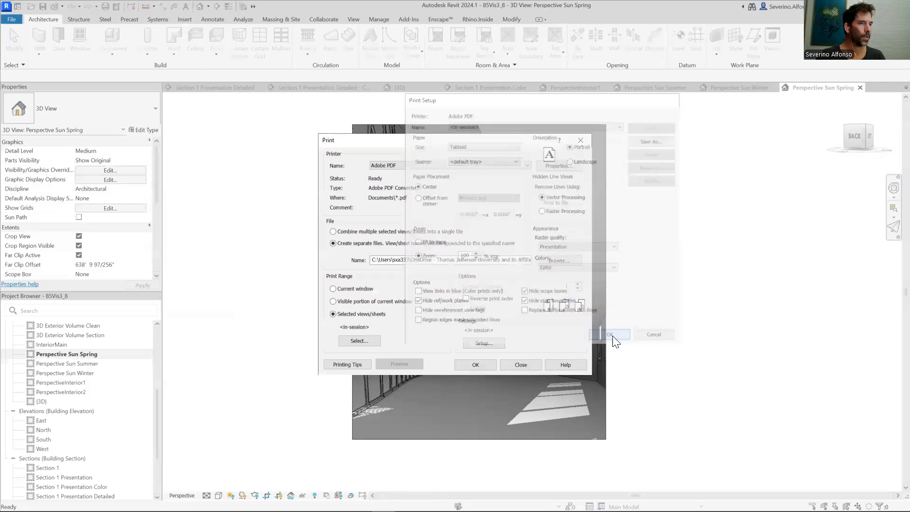
{"action": "left_click", "coordinate": [478, 365]}
{"action": "left_click", "coordinate": [477, 267]}
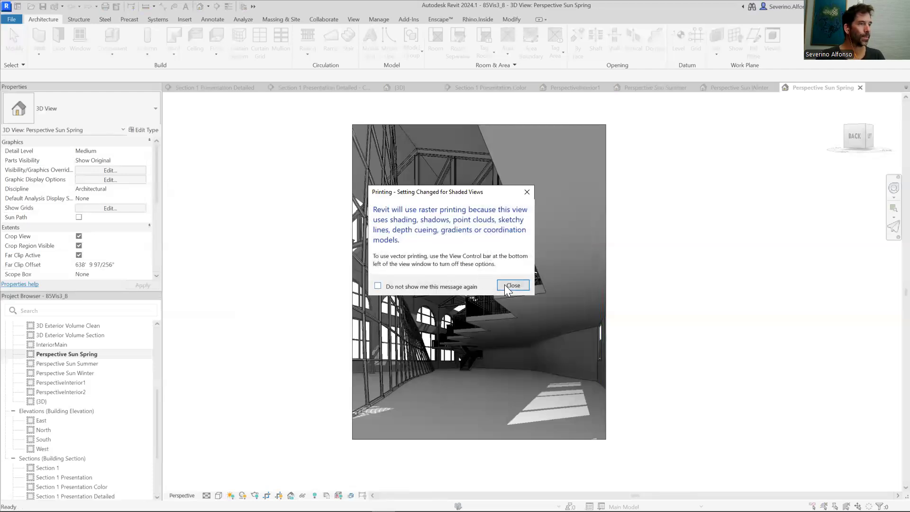
{"action": "left_click", "coordinate": [512, 285]}
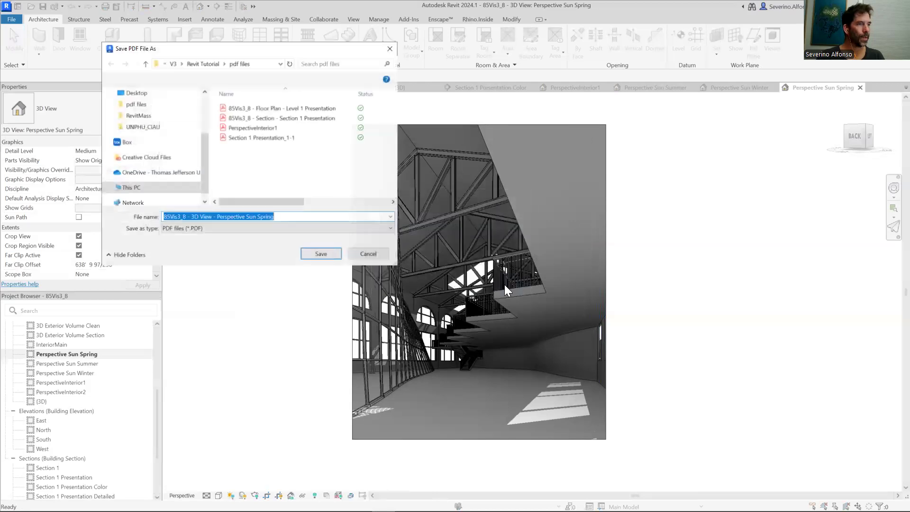
- Save the spring view's PDF as Perspective Sun Spring in the pdf files folder
{"action": "left_click", "coordinate": [215, 215]}
{"action": "left_click_drag", "start_coordinate": [216, 215], "coordinate": [154, 218]}
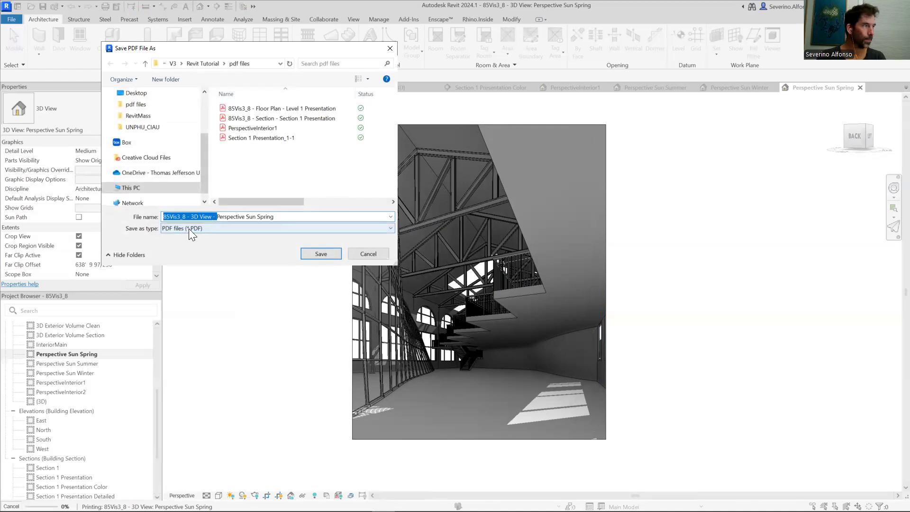
{"action": "key", "text": "BackSpace"}
{"action": "left_click", "coordinate": [320, 254]}
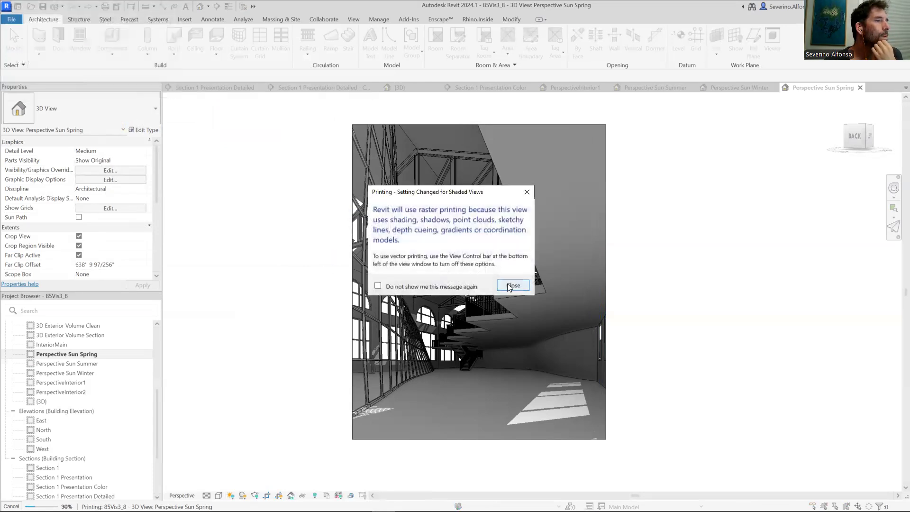
- Save the summer view's PDF as Perspective Sun Summer and close the PDFs opened in Acrobat
{"action": "left_click", "coordinate": [507, 283]}
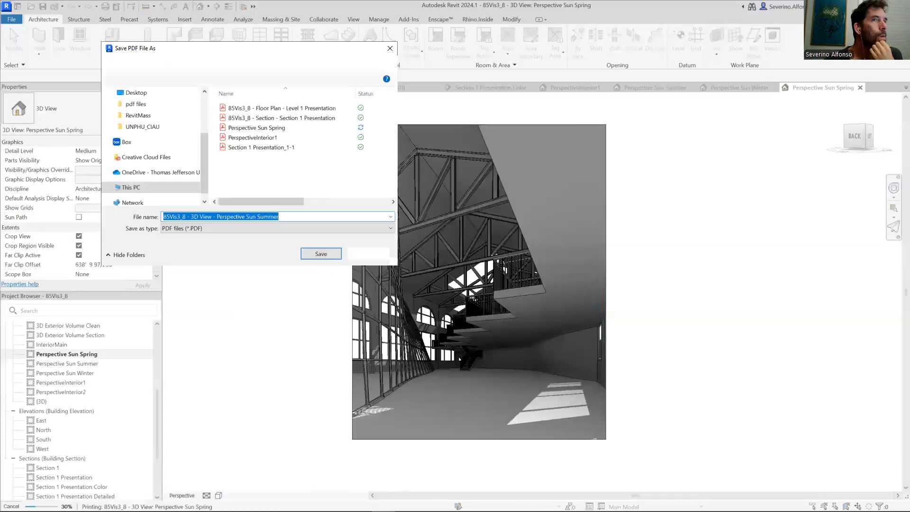
{"action": "left_click", "coordinate": [217, 217]}
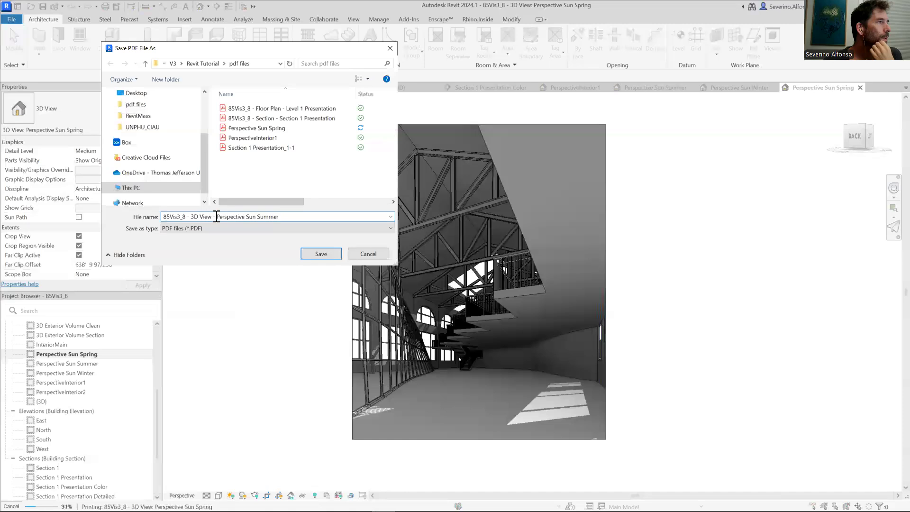
{"action": "left_click_drag", "start_coordinate": [217, 216], "coordinate": [158, 221]}
{"action": "key", "text": "BackSpace"}
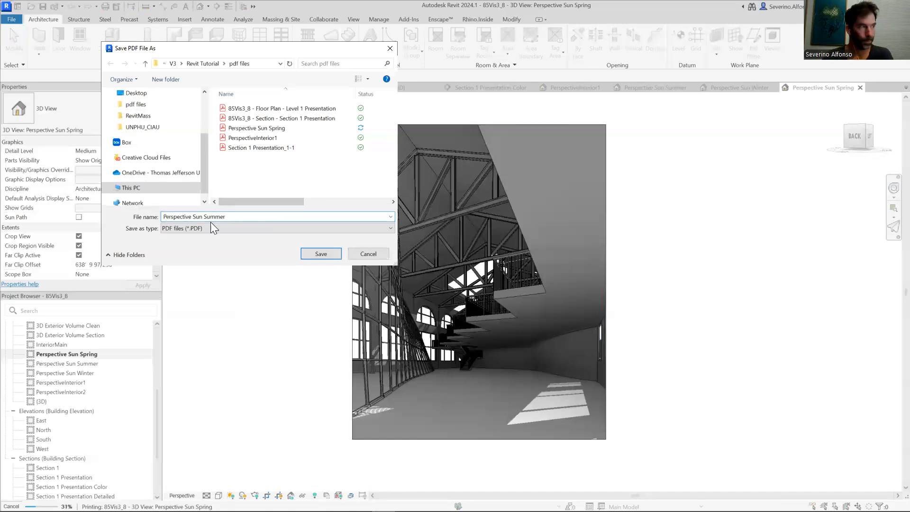
{"action": "left_click", "coordinate": [322, 254]}
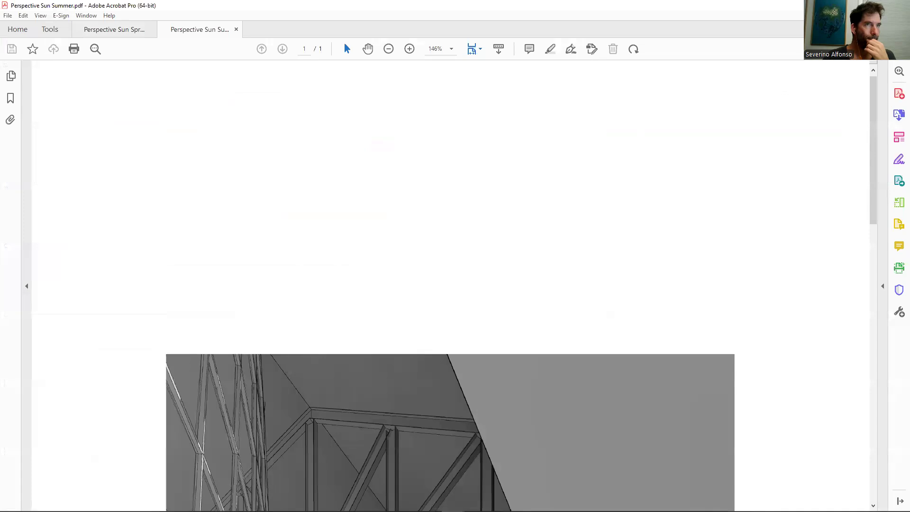
{"action": "key", "text": "alt+F4"}
{"action": "left_click", "coordinate": [404, 283]}
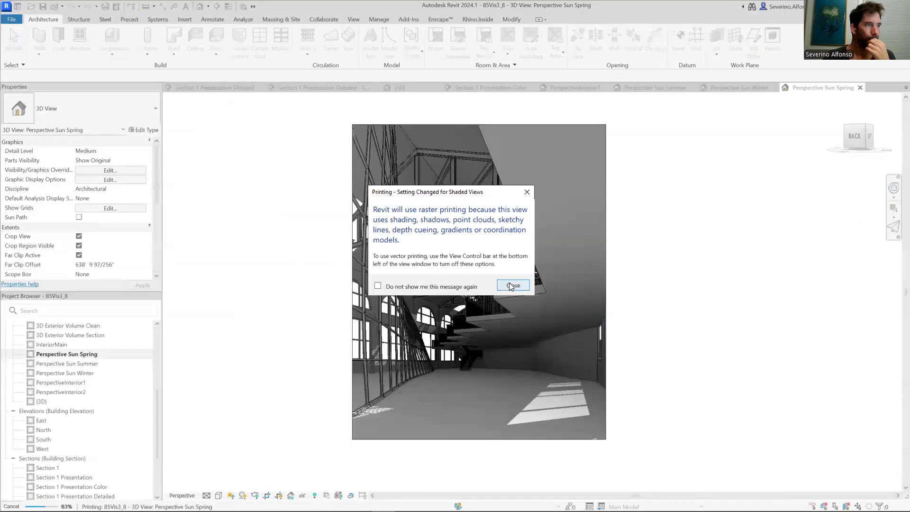
- Save the winter view's PDF as Perspective Sun Winter in the same folder
{"action": "left_click", "coordinate": [512, 285]}
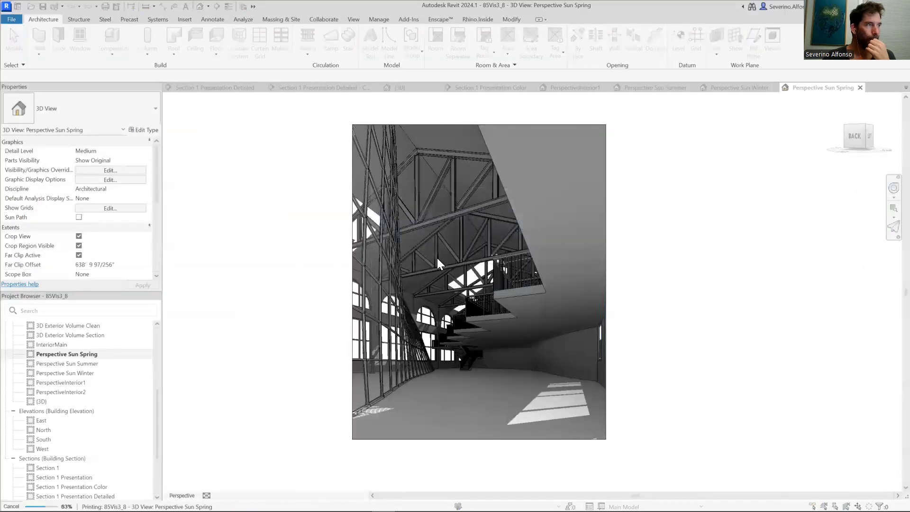
{"action": "left_click", "coordinate": [222, 216]}
{"action": "left_click_drag", "start_coordinate": [217, 216], "coordinate": [163, 217]}
{"action": "key", "text": "Delete"}
{"action": "left_click", "coordinate": [309, 249]}
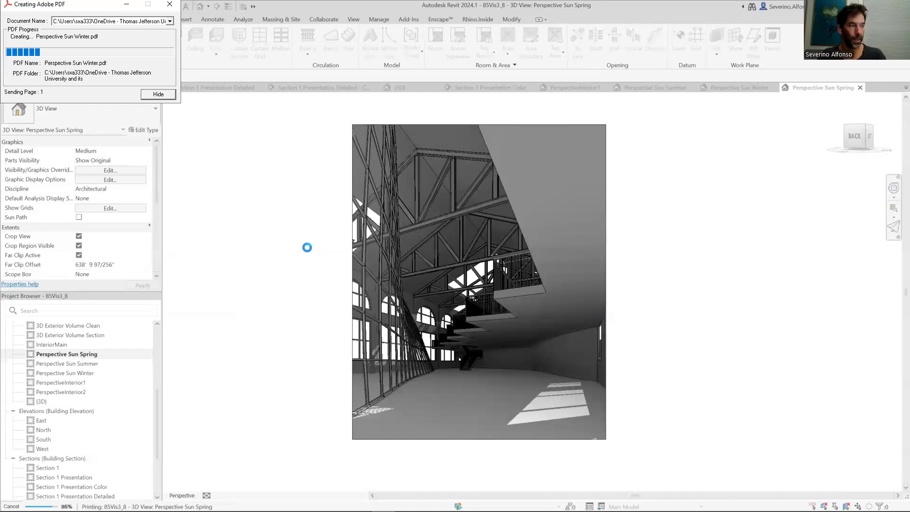
- Switch to the InDesign panel, show the Do not print layer over the upper layout area, and close the winter PDF in Acrobat
{"action": "key", "text": "alt+Tab"}
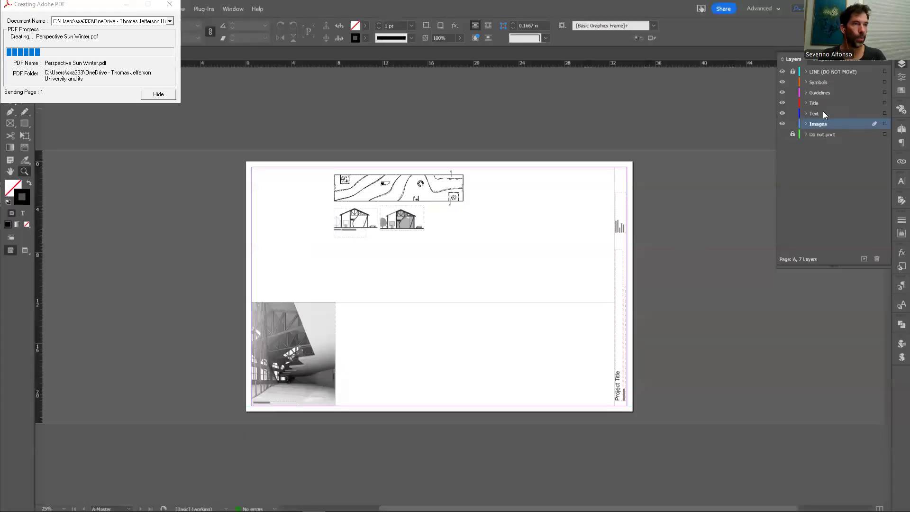
{"action": "left_click", "coordinate": [782, 134]}
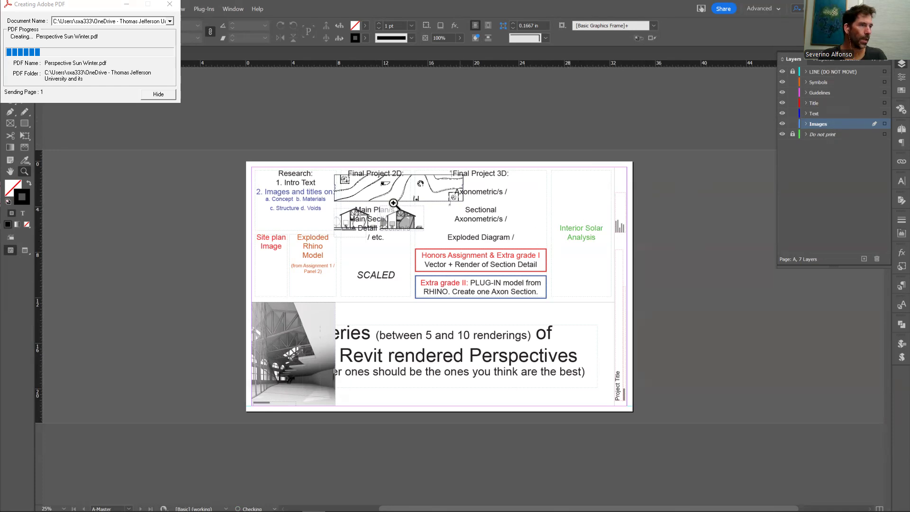
{"action": "left_click_drag", "start_coordinate": [269, 154], "coordinate": [616, 336]}
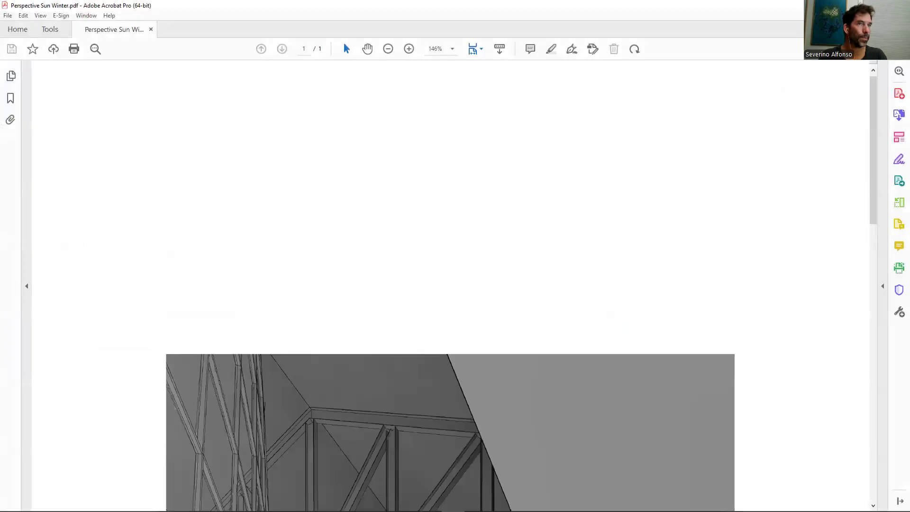
{"action": "left_click", "coordinate": [899, 5]}
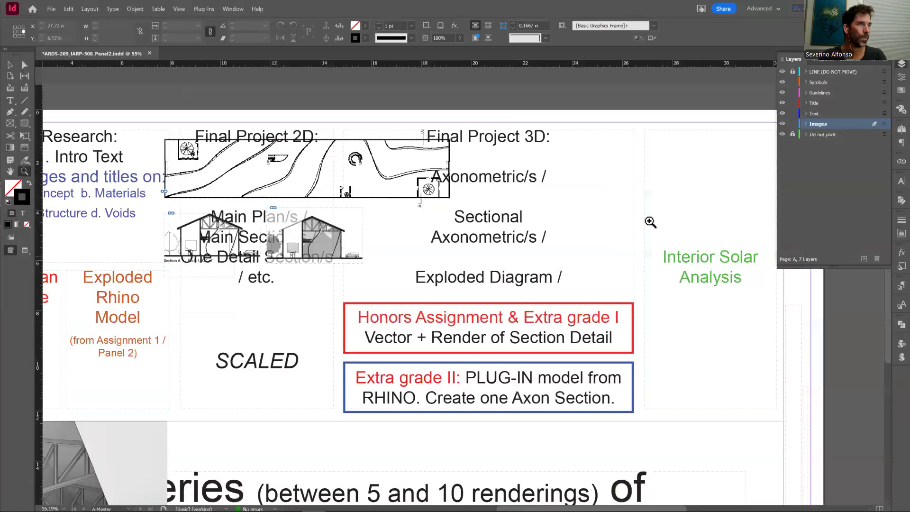
- Switch to Revit and open the 3D Exterior Volume Section view as a corner axonometric
{"action": "key", "text": "alt+Tab"}
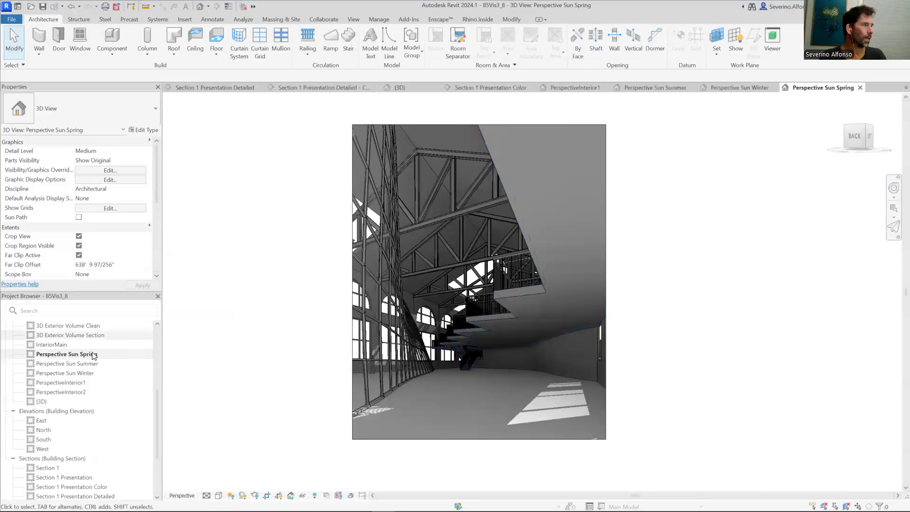
{"action": "scroll", "coordinate": [63, 365], "scroll_direction": "up", "scroll_amount": 2}
{"action": "left_click", "coordinate": [60, 383]}
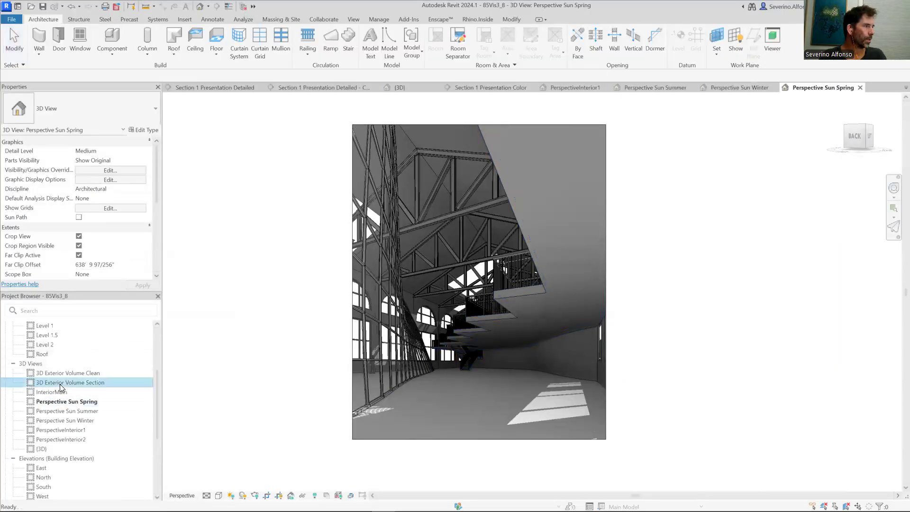
{"action": "double_click", "coordinate": [81, 384]}
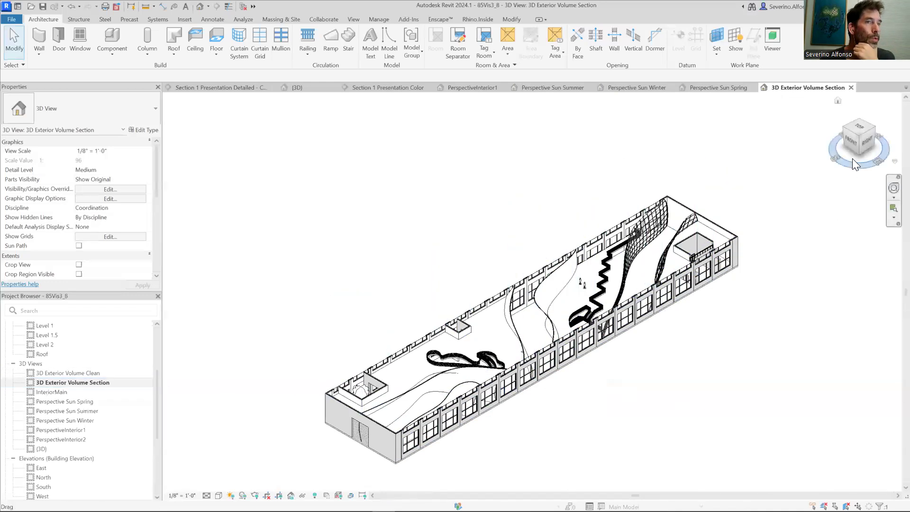
{"action": "left_click", "coordinate": [860, 140]}
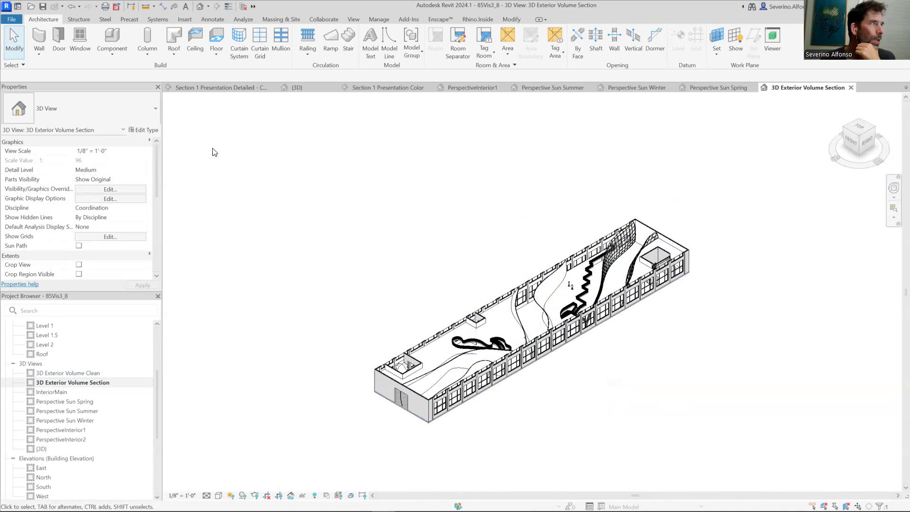
- Start a print, list all views in the view selection, and exclude the spring, summer and winter Perspective Sun views
{"action": "left_click", "coordinate": [5, 20]}
{"action": "left_click", "coordinate": [337, 166]}
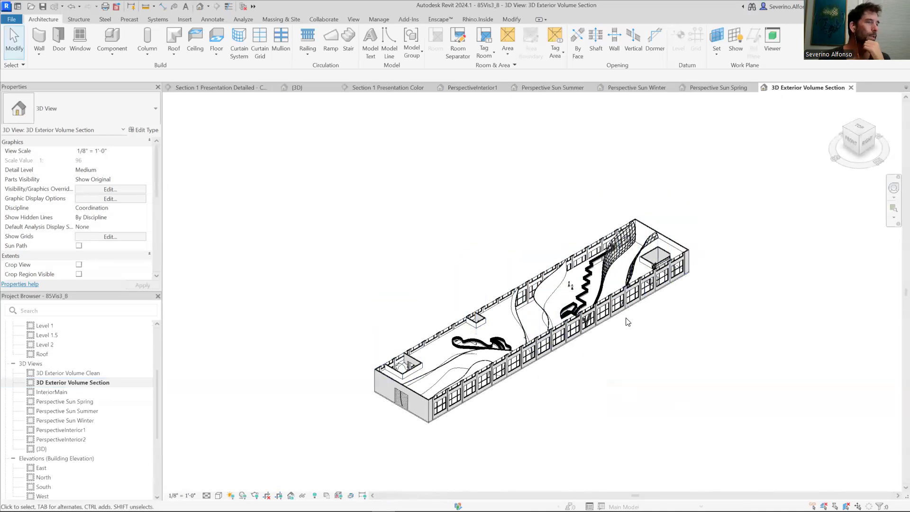
{"action": "left_click", "coordinate": [12, 19]}
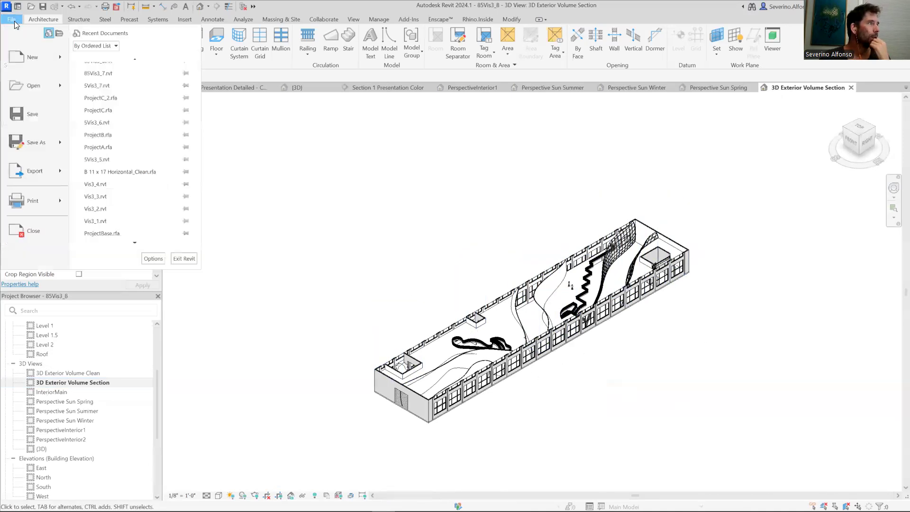
{"action": "mouse_move", "coordinate": [66, 203]}
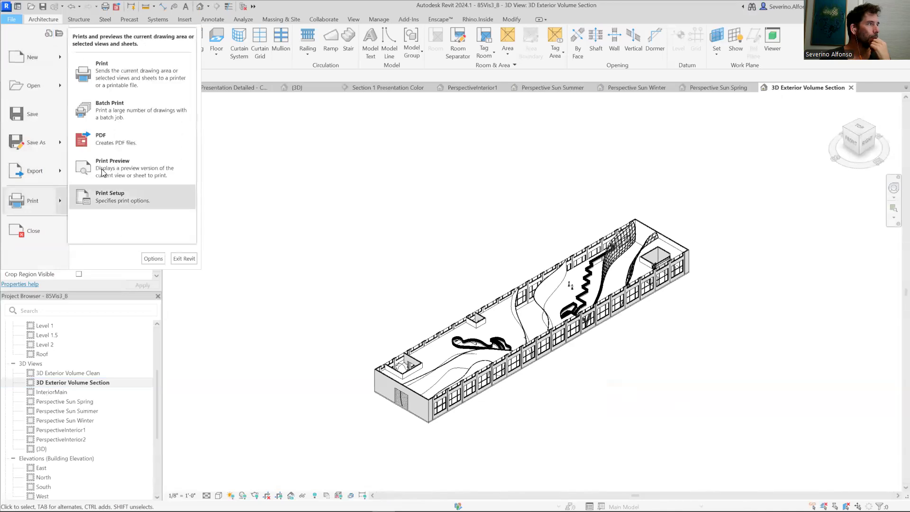
{"action": "left_click", "coordinate": [134, 91]}
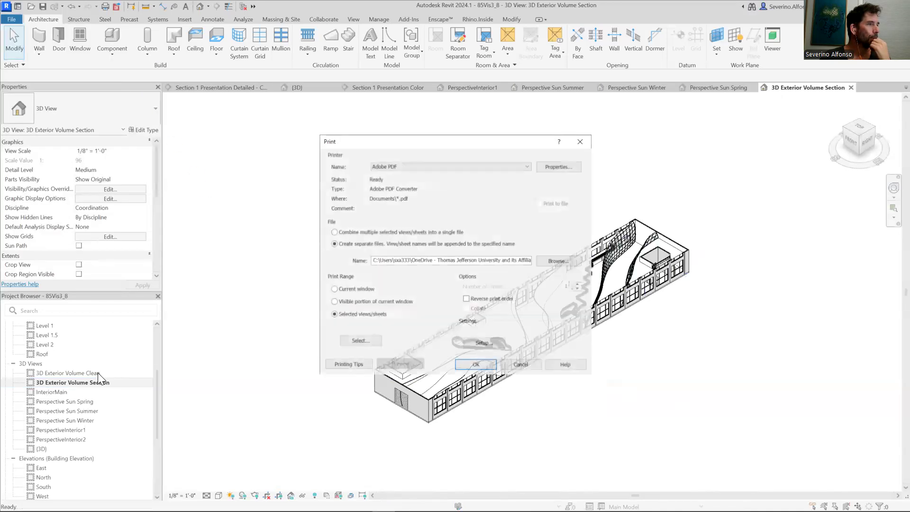
{"action": "left_click", "coordinate": [358, 340]}
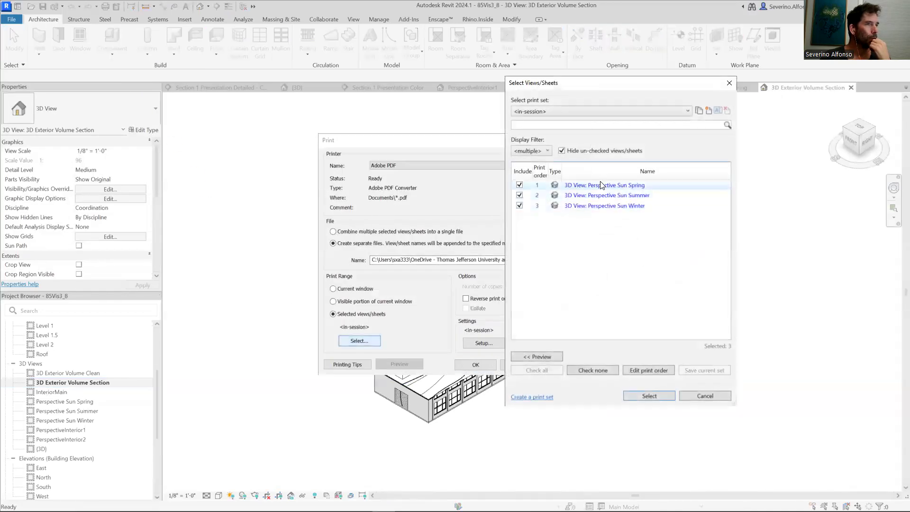
{"action": "left_click", "coordinate": [562, 150]}
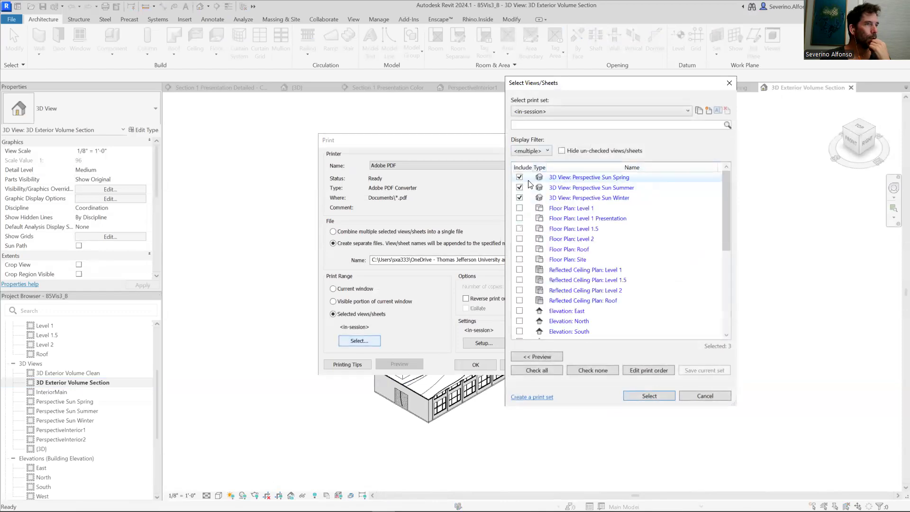
{"action": "left_click", "coordinate": [519, 177]}
{"action": "left_click", "coordinate": [520, 187]}
{"action": "left_click", "coordinate": [520, 198]}
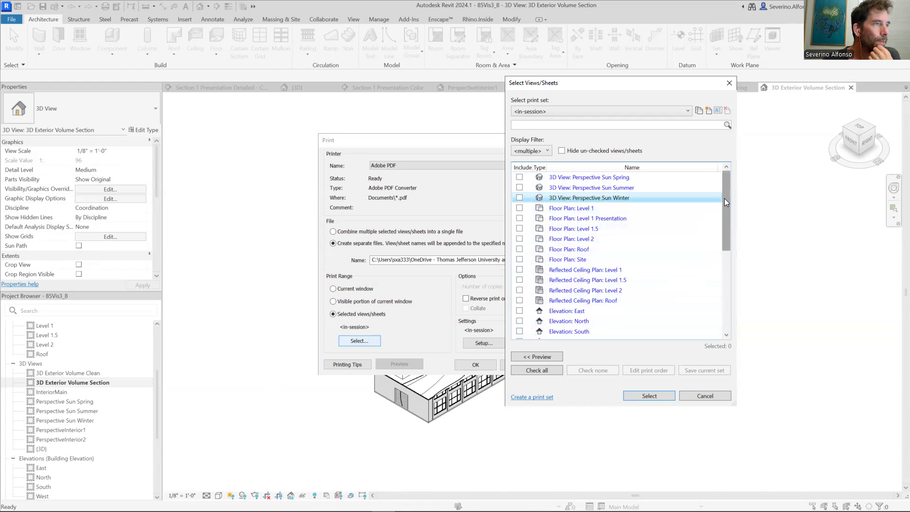
- Include only the 3D Exterior Volume Section view in the print selection and accept it
{"action": "left_click_drag", "start_coordinate": [725, 214], "coordinate": [690, 278]}
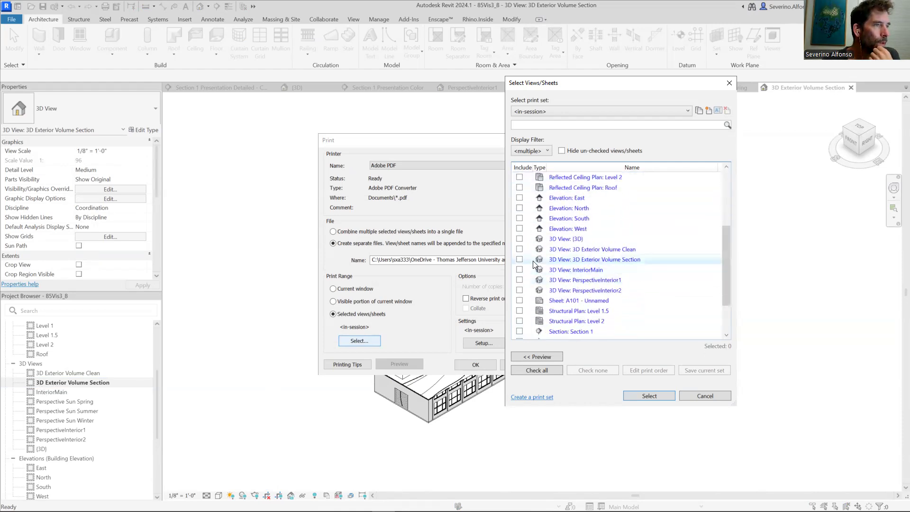
{"action": "left_click", "coordinate": [519, 259]}
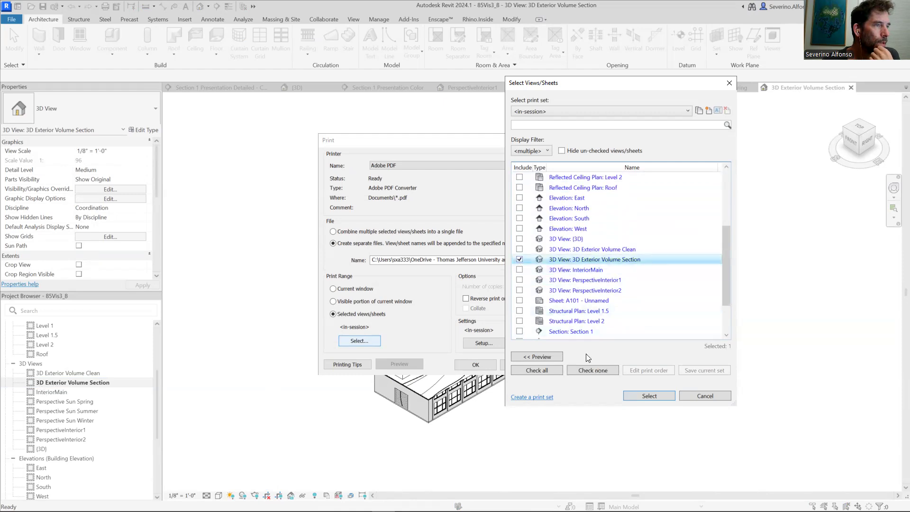
{"action": "left_click", "coordinate": [654, 396]}
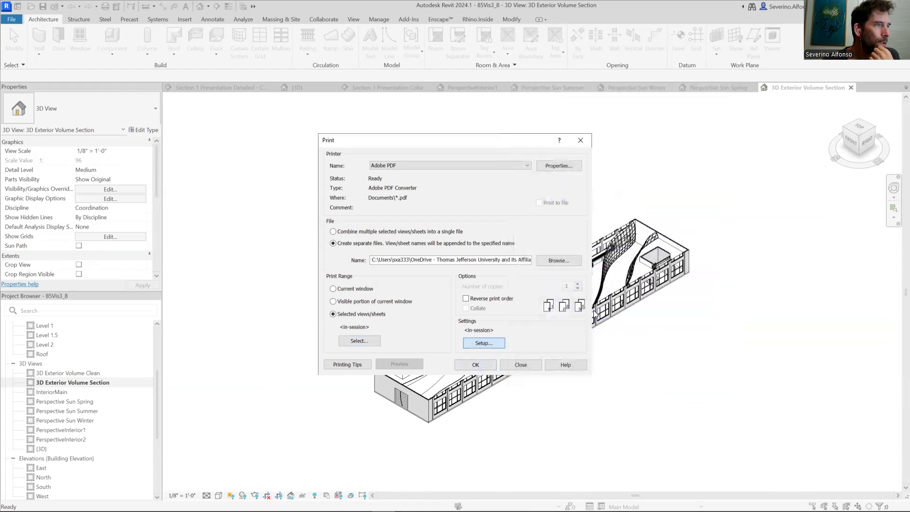
- Set the print zoom to Fit to page without saving a new print setup
{"action": "left_click_drag", "start_coordinate": [596, 103], "coordinate": [405, 127]}
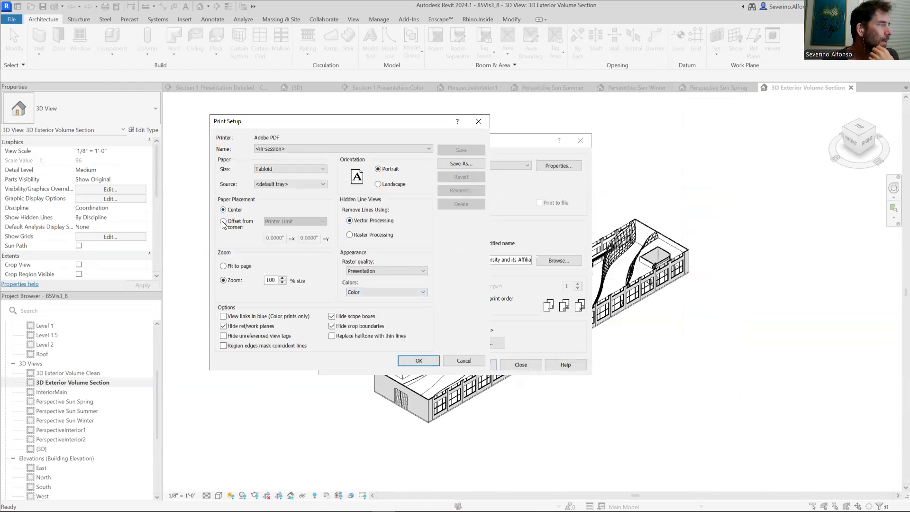
{"action": "left_click", "coordinate": [224, 267]}
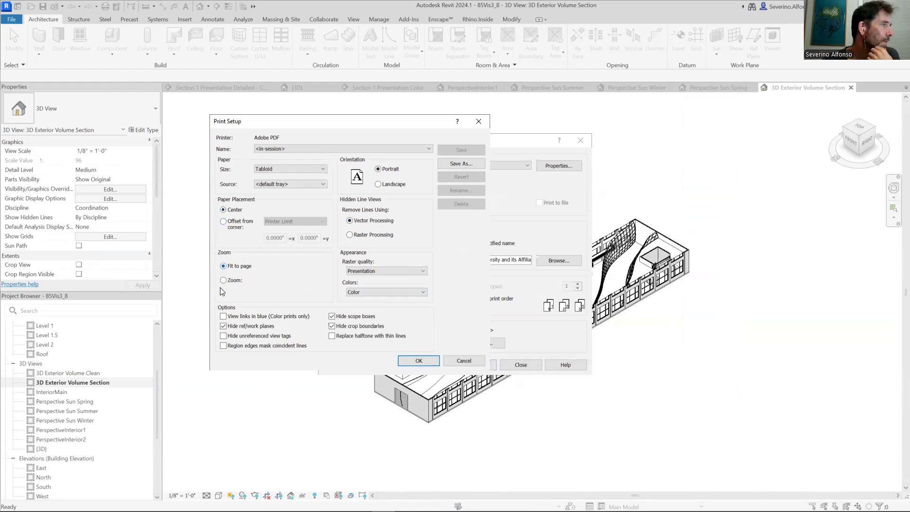
{"action": "left_click", "coordinate": [420, 364]}
{"action": "left_click", "coordinate": [443, 267]}
{"action": "left_click", "coordinate": [386, 267]}
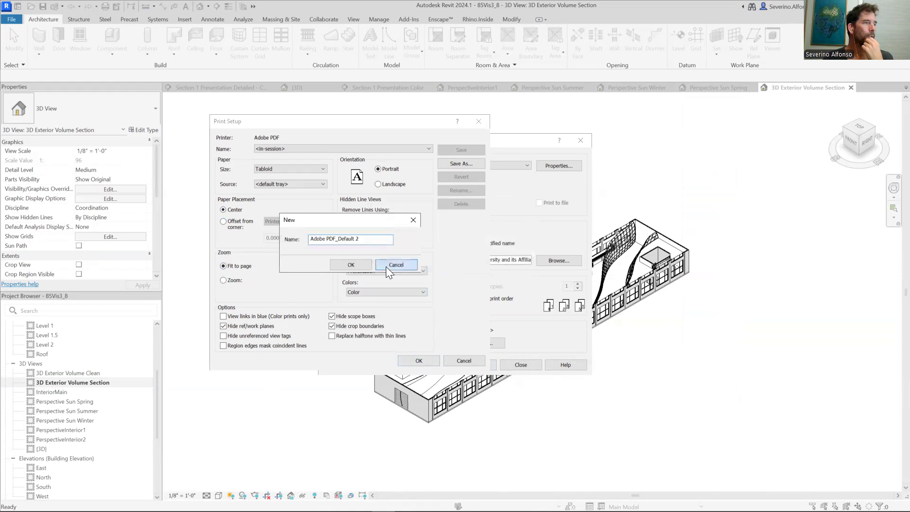
{"action": "left_click", "coordinate": [435, 364]}
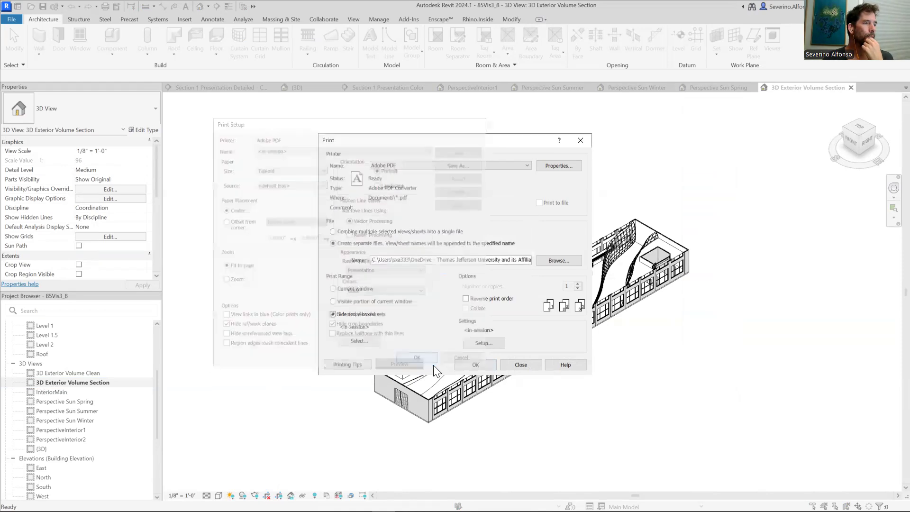
- Print the view and save it as 85Vis3_8 - 3D View - 3D Exterior Volume Section in the pdf files folder
{"action": "left_click", "coordinate": [486, 364]}
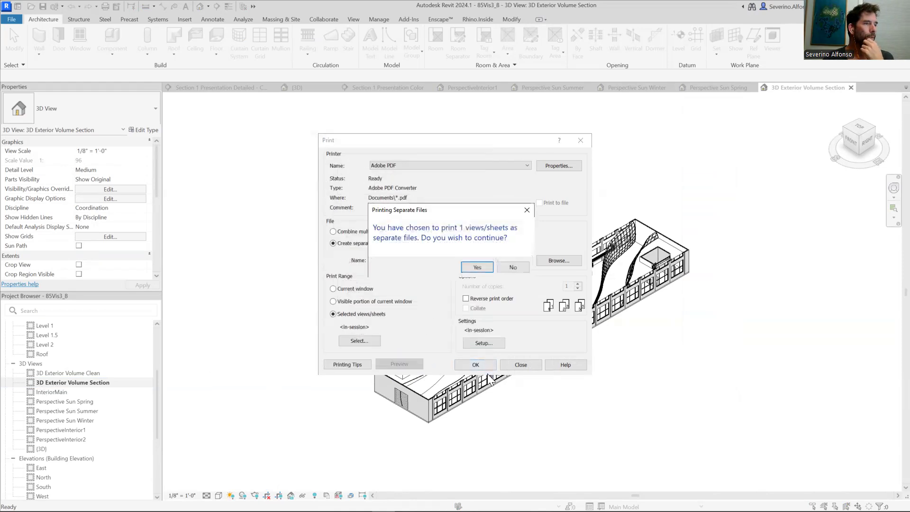
{"action": "left_click", "coordinate": [476, 268]}
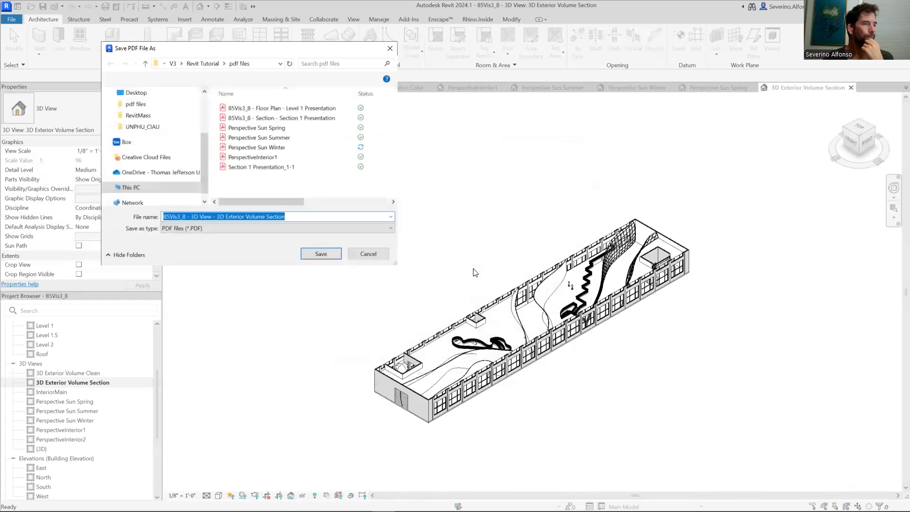
{"action": "left_click", "coordinate": [329, 253]}
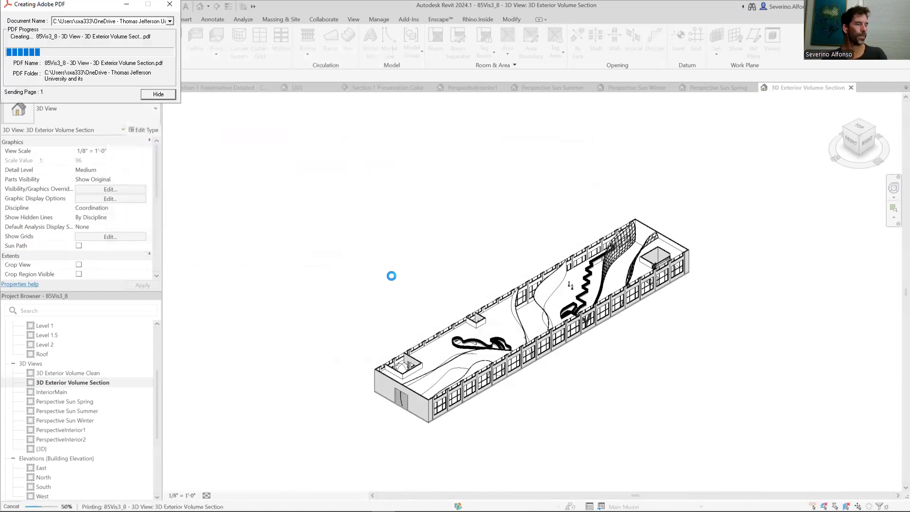
- Hide the Do not print layer in the InDesign panel and check the new section PDF in Acrobat
{"action": "key", "text": "alt+Tab"}
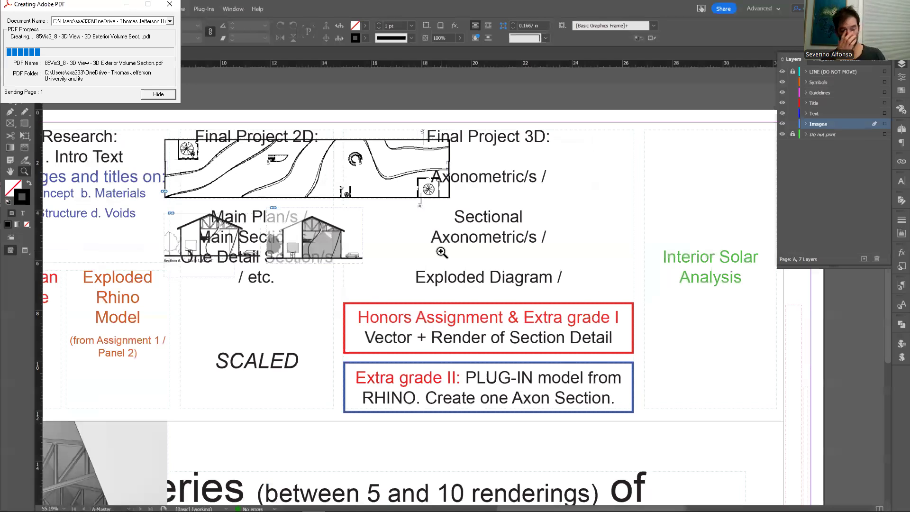
{"action": "left_click", "coordinate": [782, 135]}
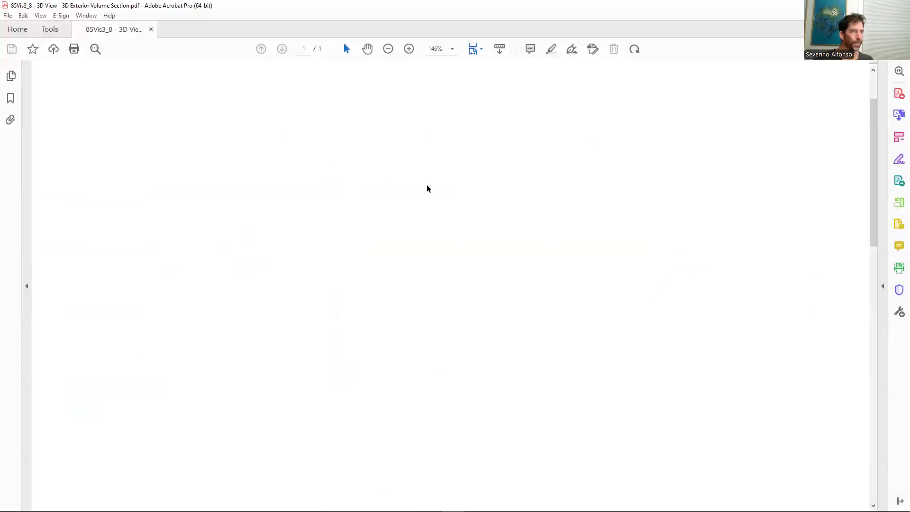
{"action": "scroll", "coordinate": [509, 186], "scroll_direction": "down", "scroll_amount": 4}
{"action": "key", "text": "alt+Tab"}
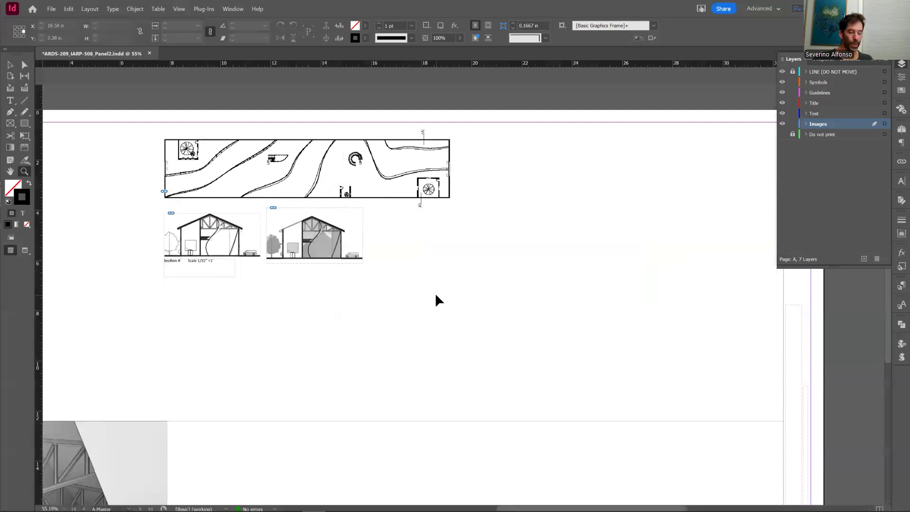
- Place the 3D Exterior Volume Section PDF in the panel's empty upper area, in a frame about 8.8 in wide and 5.7 in high
{"action": "key", "text": "ctrl+d"}
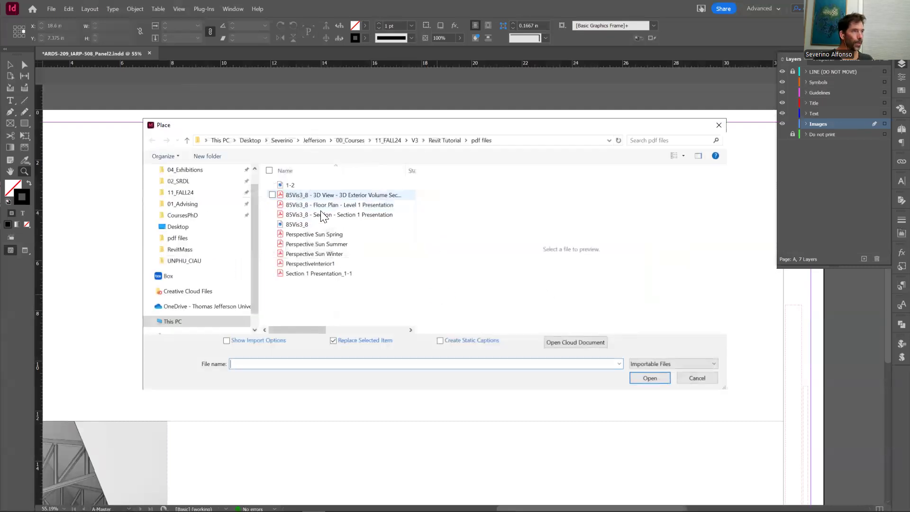
{"action": "left_click", "coordinate": [347, 199]}
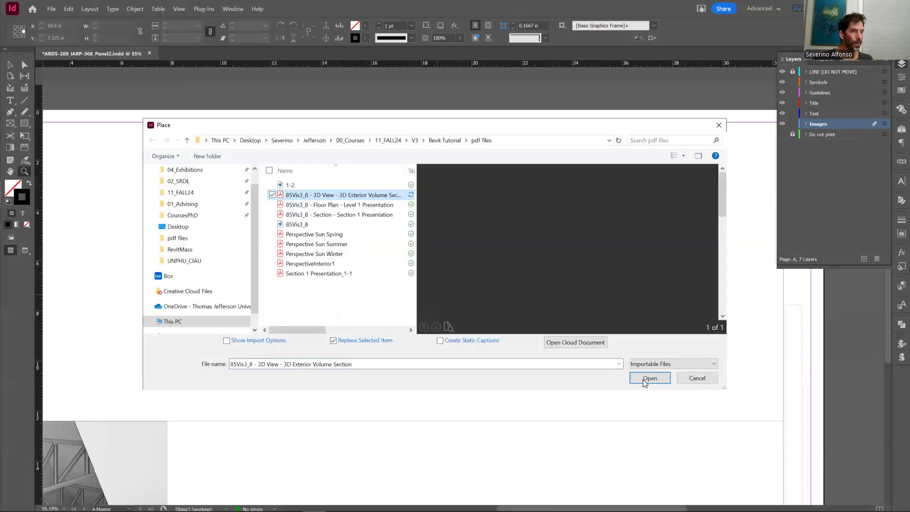
{"action": "left_click", "coordinate": [650, 378]}
{"action": "left_click_drag", "start_coordinate": [484, 218], "coordinate": [704, 378]}
{"action": "key", "text": "z"}
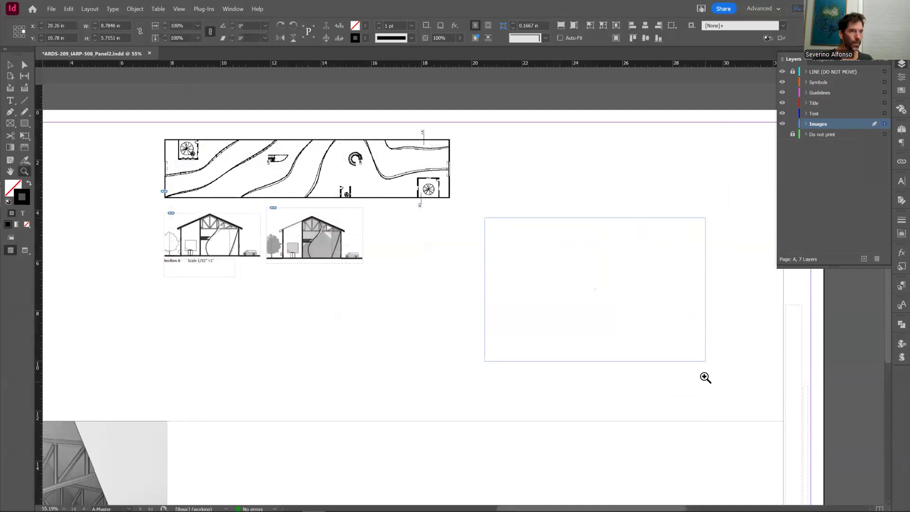
- Scale the placed axonometric to about 11.75 by 7.65 in and position its upper edge level with the floor plan
{"action": "key", "text": "v"}
{"action": "left_click_drag", "start_coordinate": [596, 289], "coordinate": [595, 233]}
{"action": "key", "text": "ctrl+z"}
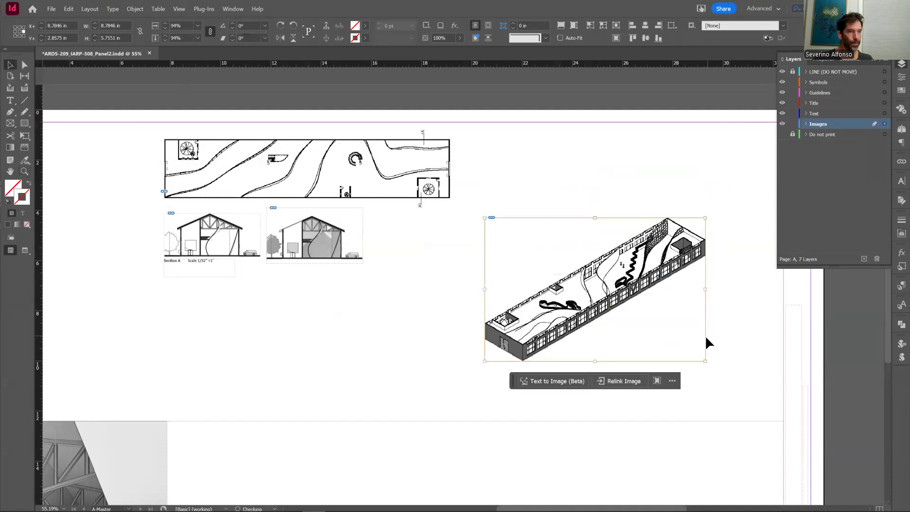
{"action": "mouse_move", "coordinate": [703, 352]}
{"action": "left_mouse_down"}
{"action": "mouse_move", "coordinate": [691, 287]}
{"action": "mouse_move", "coordinate": [671, 279]}
{"action": "left_mouse_up"}
{"action": "left_click", "coordinate": [537, 284]}
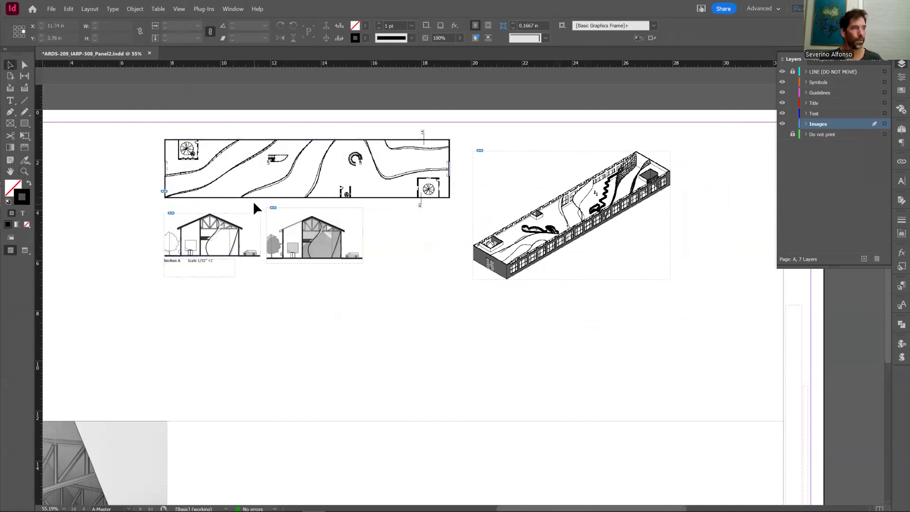
{"action": "left_click", "coordinate": [611, 270]}
{"action": "left_click_drag", "start_coordinate": [670, 279], "coordinate": [767, 342], "text": "ctrl+shift"}
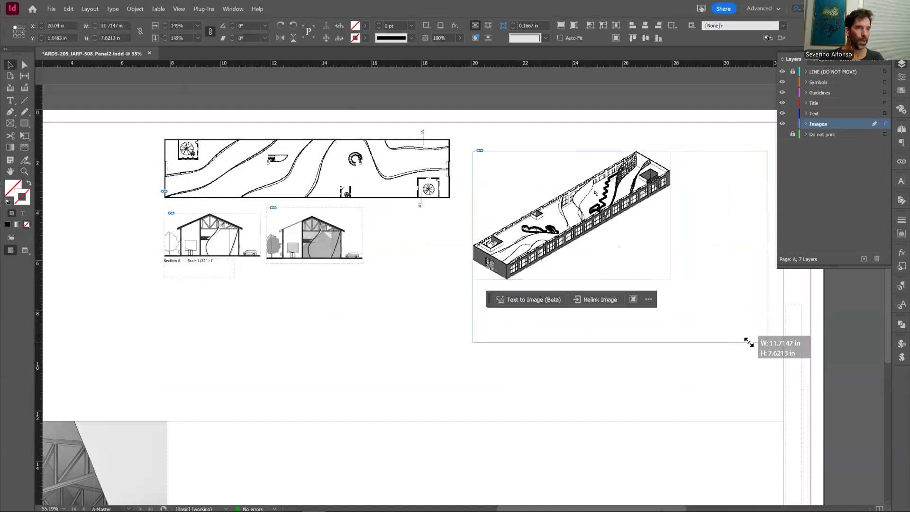
{"action": "left_click_drag", "start_coordinate": [689, 317], "coordinate": [689, 305]}
{"action": "left_click", "coordinate": [676, 381]}
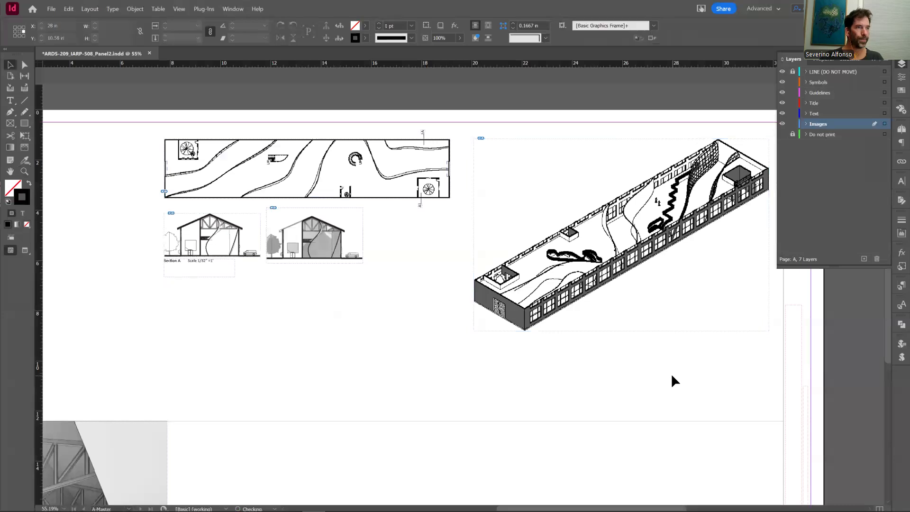
- Set the placed axonometric's display performance to high quality and deselect it
{"action": "right_click", "coordinate": [540, 332]}
{"action": "left_click", "coordinate": [508, 355]}
{"action": "key", "text": "z"}
{"action": "left_click_drag", "start_coordinate": [454, 252], "coordinate": [585, 362]}
{"action": "key", "text": "v"}
{"action": "right_click", "coordinate": [603, 326]}
{"action": "mouse_move", "coordinate": [668, 304]}
{"action": "left_click", "coordinate": [755, 315]}
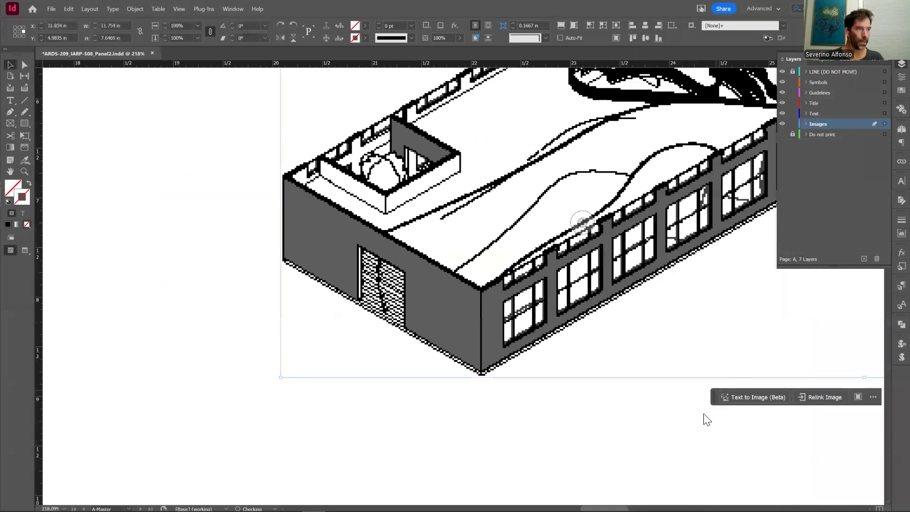
{"action": "left_click", "coordinate": [613, 421]}
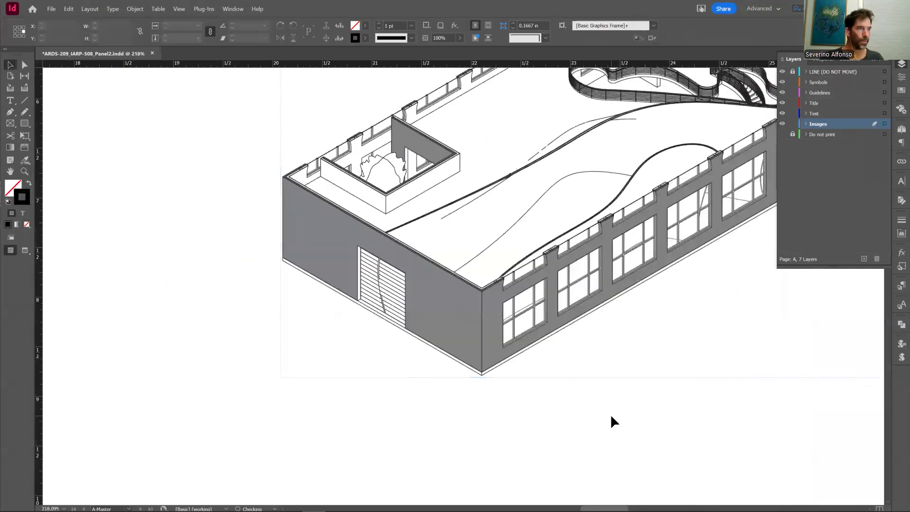
- Switch back to Revit and reveal the hidden elements in the 3D Exterior Volume Section view
{"action": "key", "text": "z"}
{"action": "left_click", "coordinate": [601, 371], "text": "alt"}
{"action": "left_click", "coordinate": [487, 250], "text": "alt"}
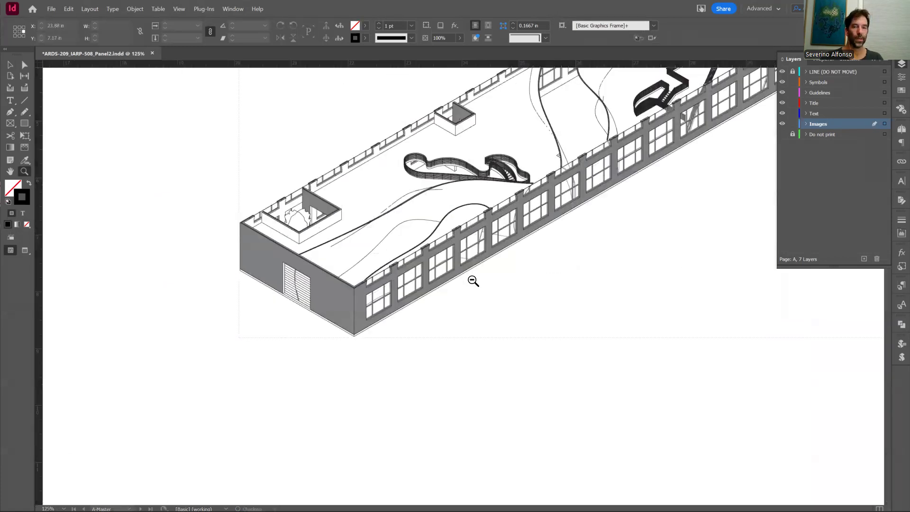
{"action": "key", "text": "alt+Tab"}
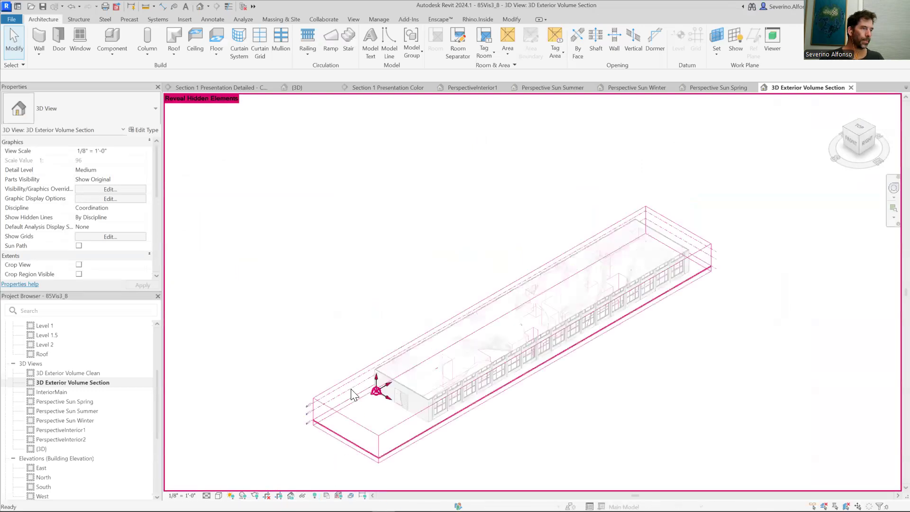
- Resize the section box to cut through the building's near end and extend above the roof, and exit the reveal hidden elements mode
{"action": "left_click", "coordinate": [337, 421]}
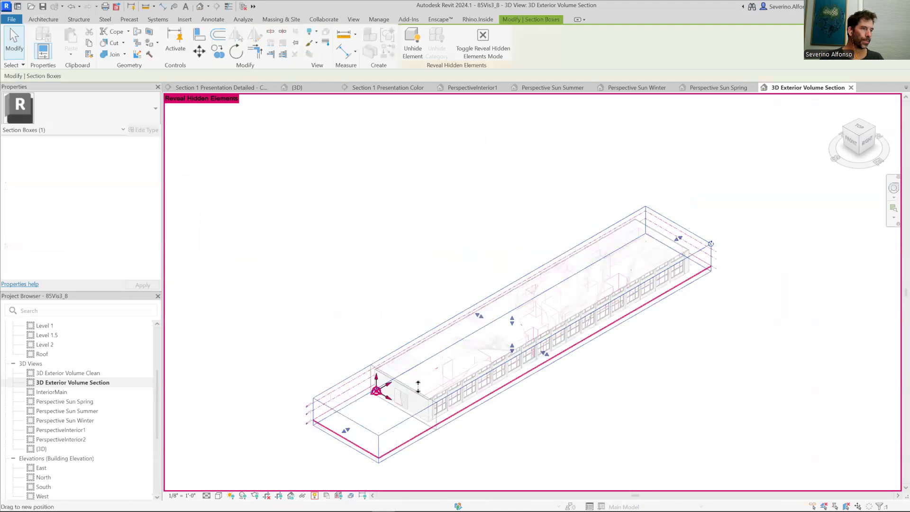
{"action": "left_click", "coordinate": [512, 322]}
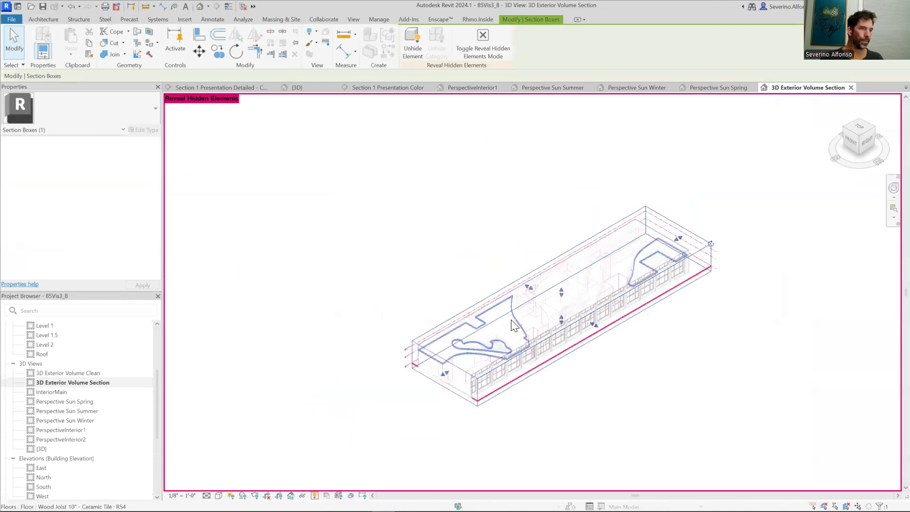
{"action": "left_click_drag", "start_coordinate": [561, 293], "coordinate": [561, 243]}
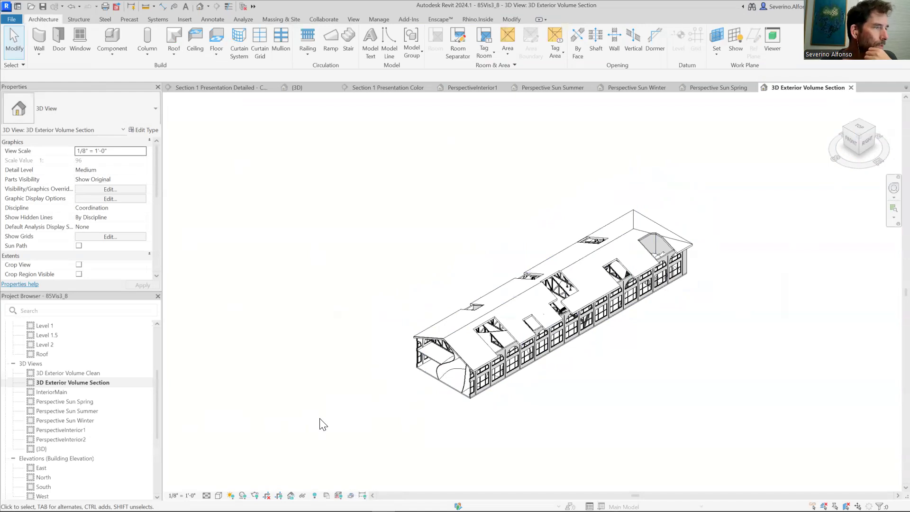
- Apply the Presentation Clean Doc view template to the 3D Exterior Volume Section view, listing templates of all view types
{"action": "scroll", "coordinate": [448, 373], "scroll_direction": "up", "scroll_amount": 6}
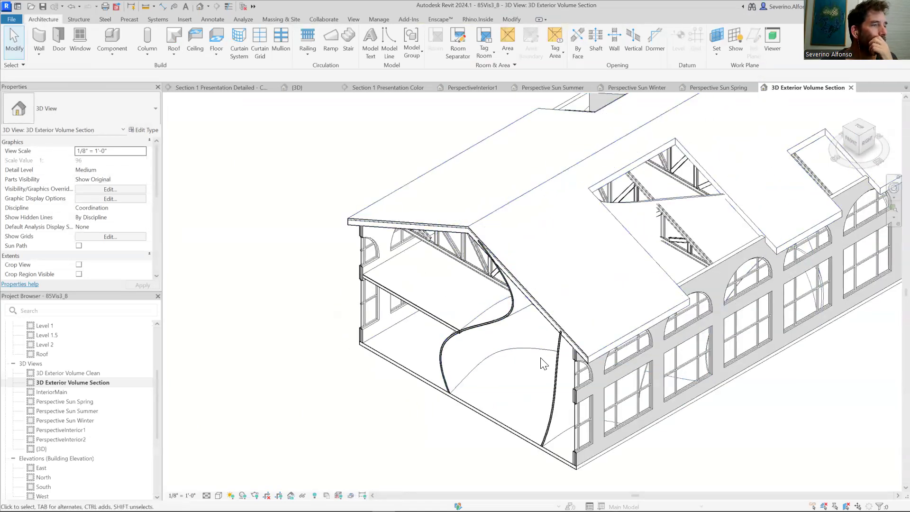
{"action": "scroll", "coordinate": [285, 403], "scroll_direction": "down", "scroll_amount": 2}
{"action": "right_click", "coordinate": [102, 383]}
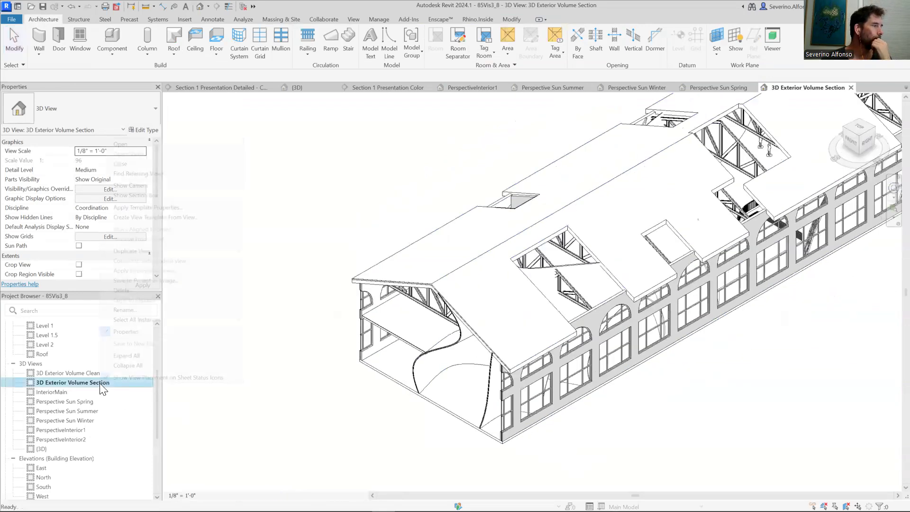
{"action": "left_click", "coordinate": [154, 208]}
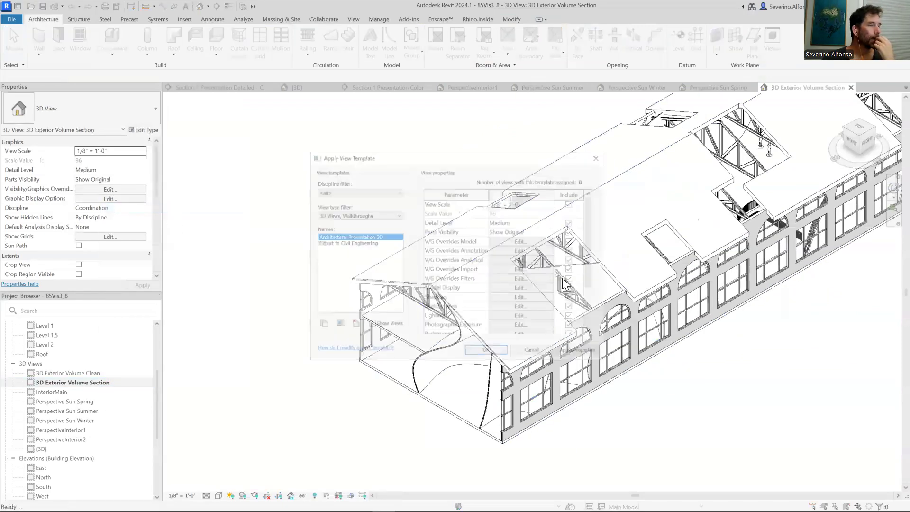
{"action": "left_click", "coordinate": [331, 190]}
{"action": "left_click", "coordinate": [330, 188]}
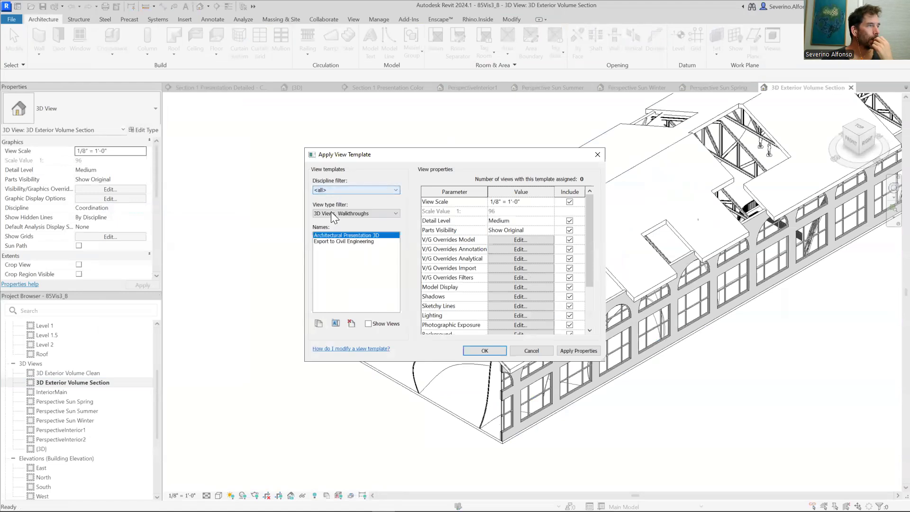
{"action": "left_click", "coordinate": [334, 214]}
{"action": "left_click", "coordinate": [332, 222]}
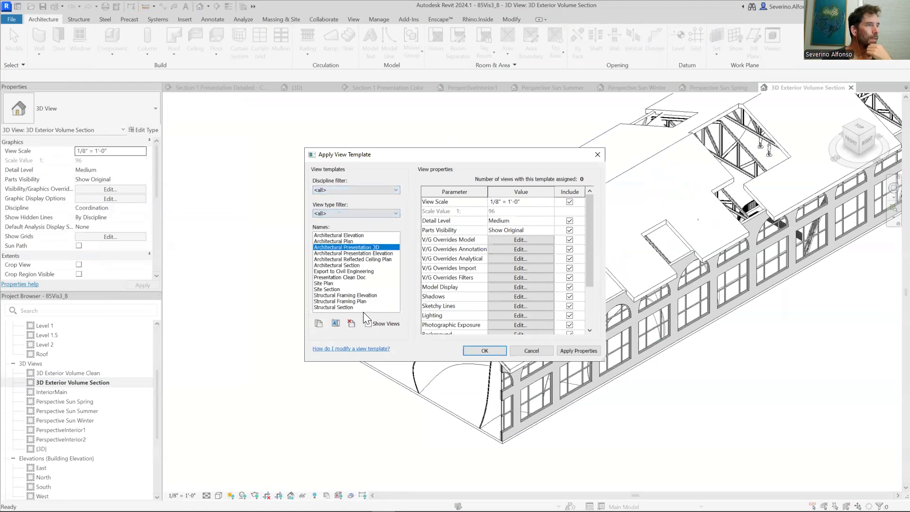
{"action": "left_click", "coordinate": [331, 277]}
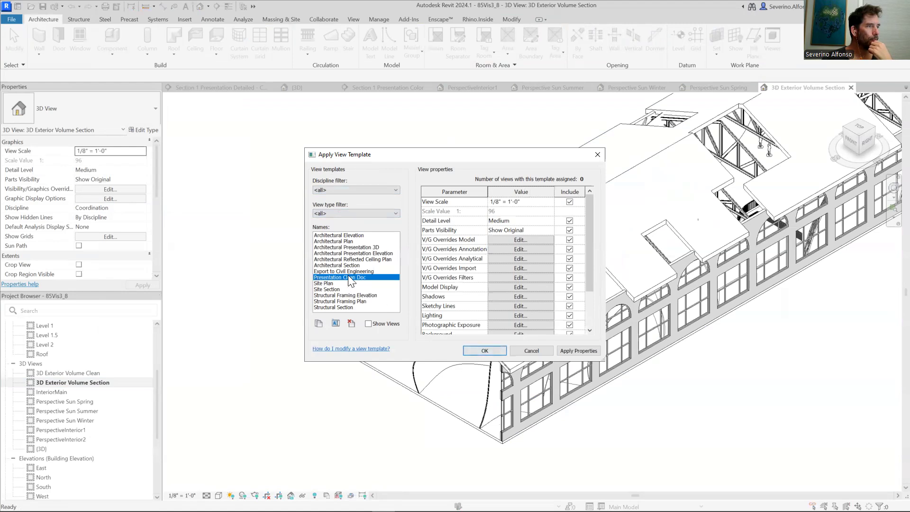
{"action": "left_click", "coordinate": [470, 349]}
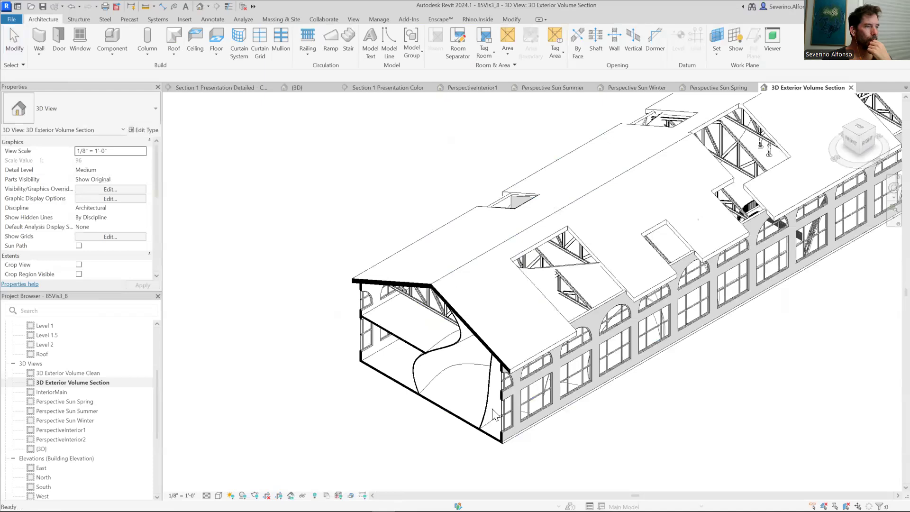
{"action": "scroll", "coordinate": [614, 409], "scroll_direction": "down", "scroll_amount": 4}
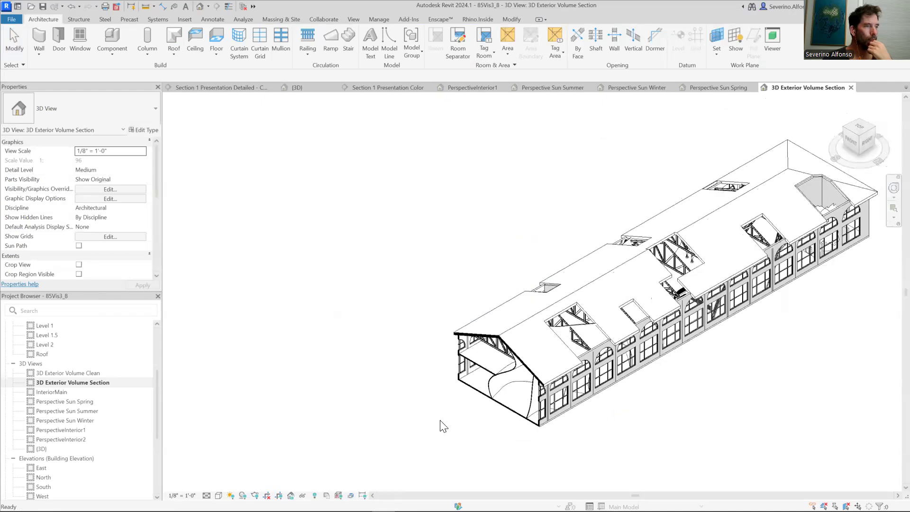
{"action": "scroll", "coordinate": [322, 375], "scroll_direction": "down", "scroll_amount": 5}
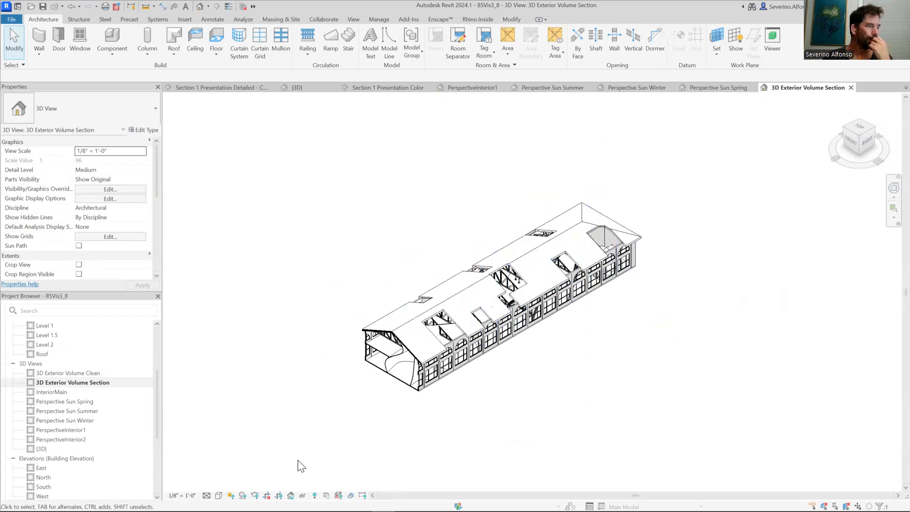
- Open the 3D Exterior Volume Clean view and check it with Show Mass Form and Floors, returning to Show Mass by View Settings
{"action": "double_click", "coordinate": [78, 372]}
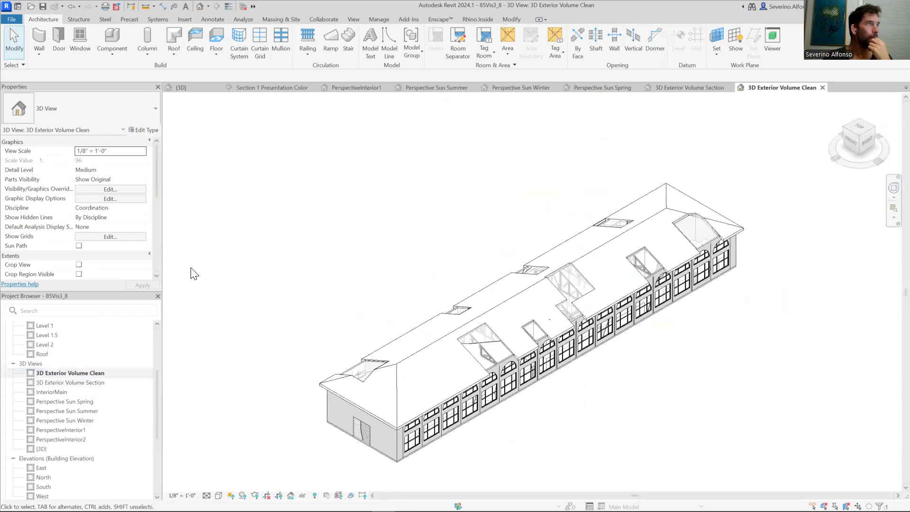
{"action": "left_click", "coordinate": [298, 20]}
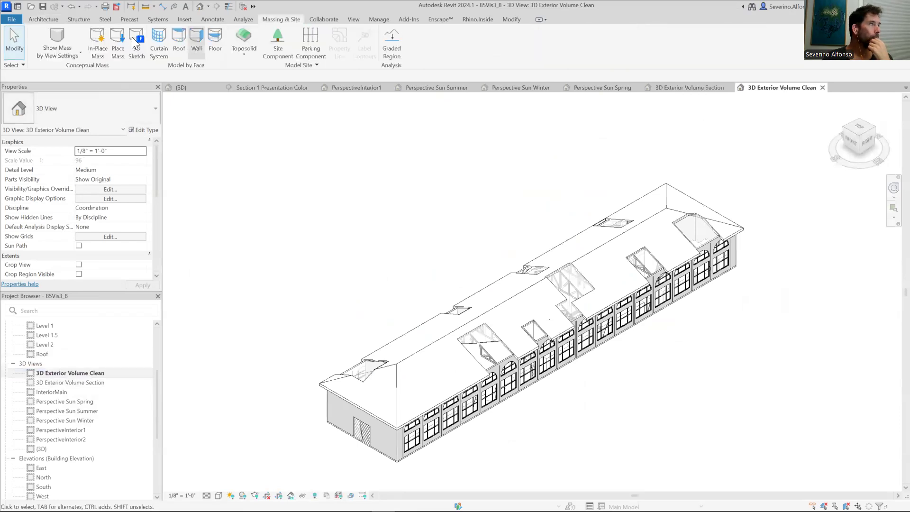
{"action": "left_click", "coordinate": [62, 35]}
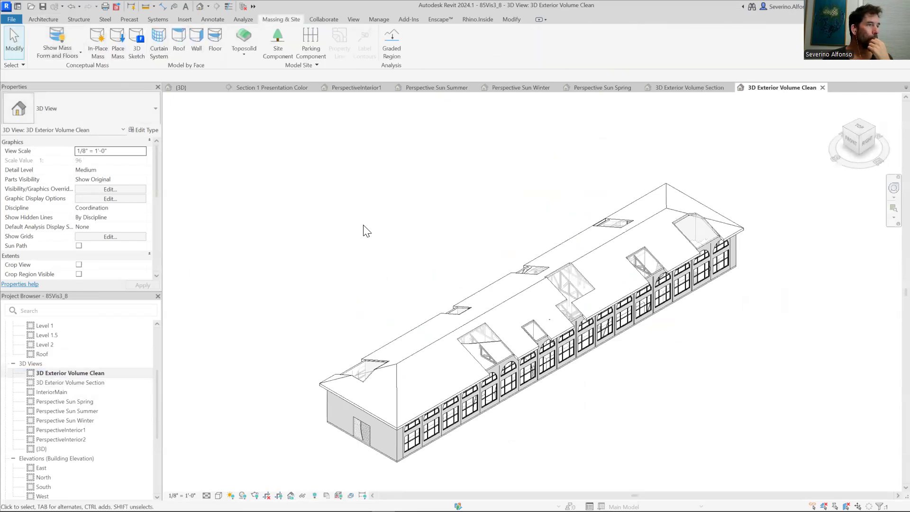
{"action": "left_click", "coordinate": [57, 38]}
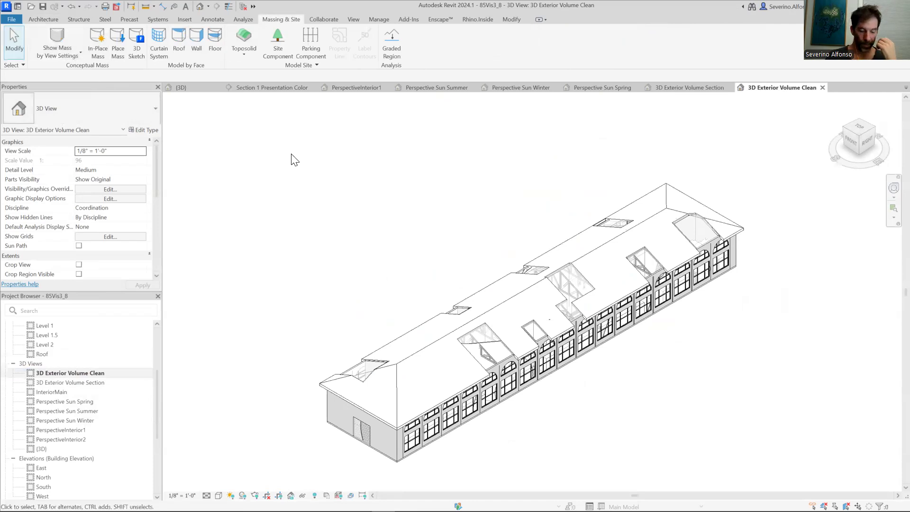
- Turn off visibility of the Mass category in the 3D Exterior Volume Clean view
{"action": "key", "text": "v"}
{"action": "key", "text": "g"}
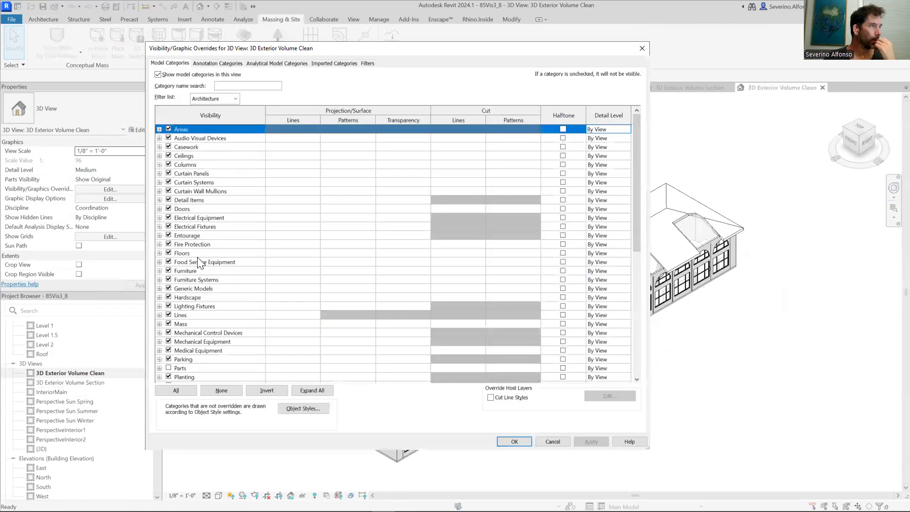
{"action": "left_click", "coordinate": [169, 324]}
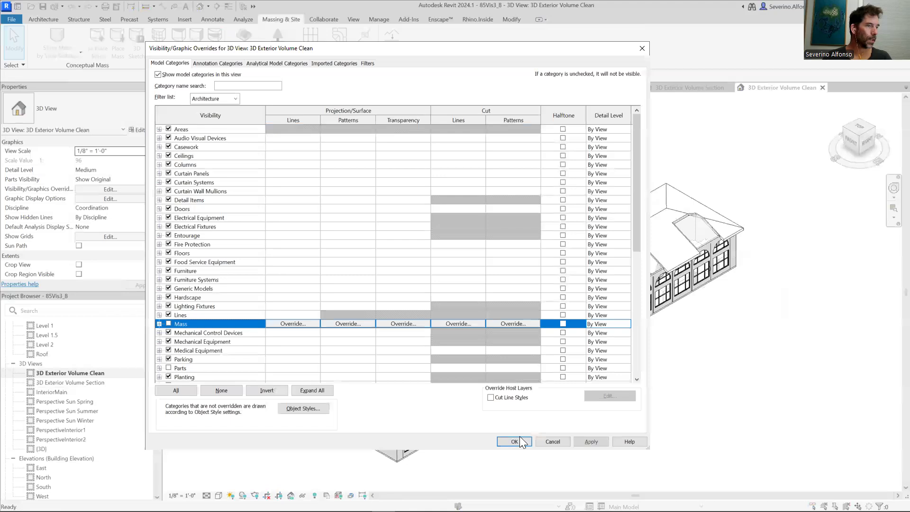
{"action": "left_click", "coordinate": [516, 441]}
{"action": "middle_click_drag", "start_coordinate": [707, 371], "coordinate": [657, 356]}
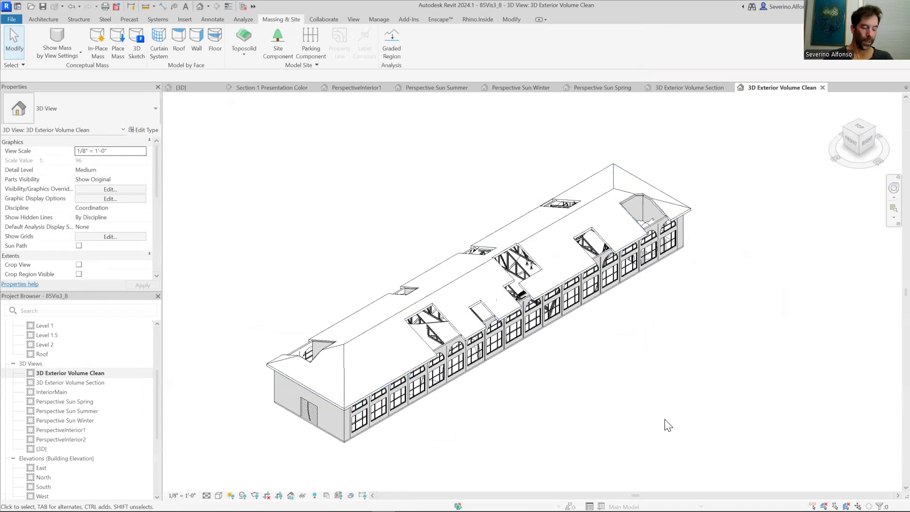
- Override the Roofs category's surface transparency to 37% in this view and apply it
{"action": "key", "text": "v"}
{"action": "key", "text": "g"}
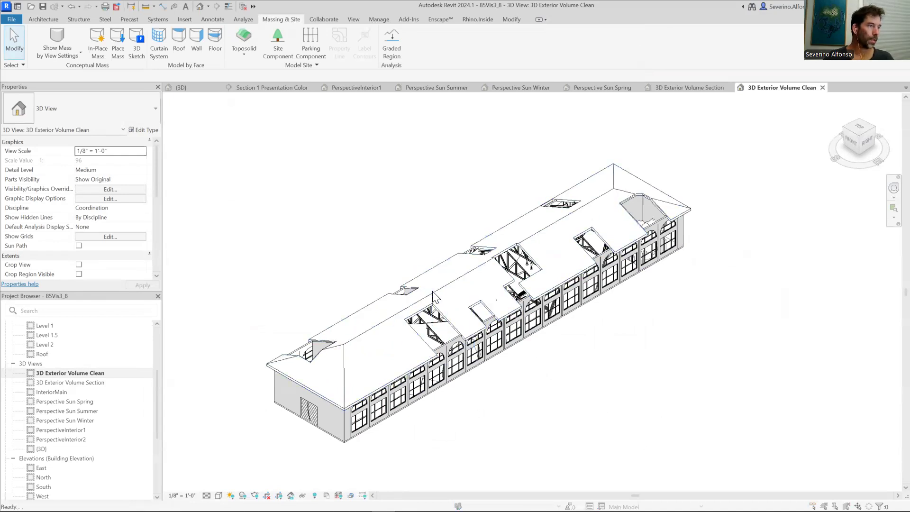
{"action": "left_click", "coordinate": [211, 138]}
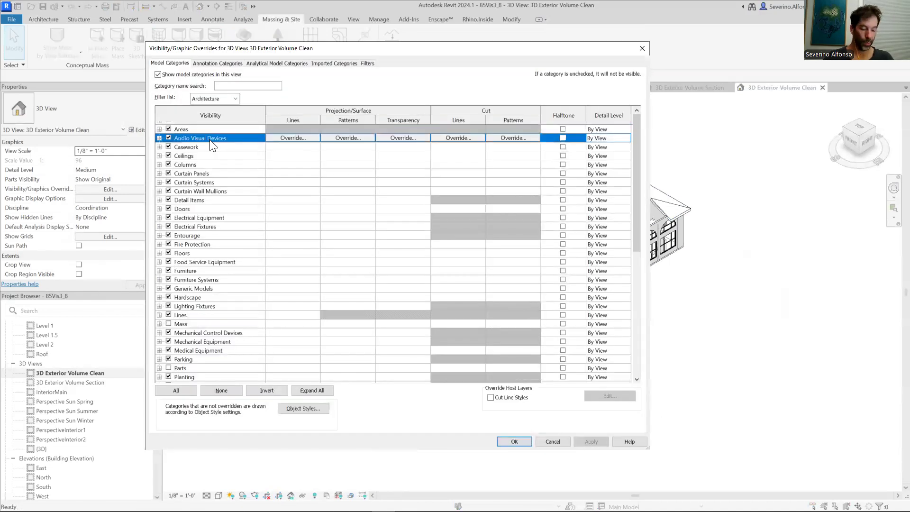
{"action": "key", "text": "r"}
{"action": "scroll", "coordinate": [191, 355], "scroll_direction": "down", "scroll_amount": 1}
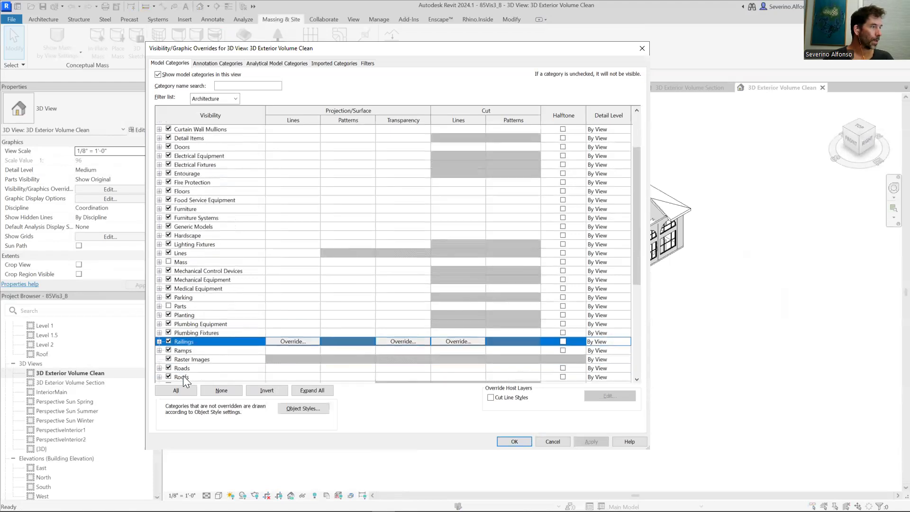
{"action": "left_click", "coordinate": [182, 376]}
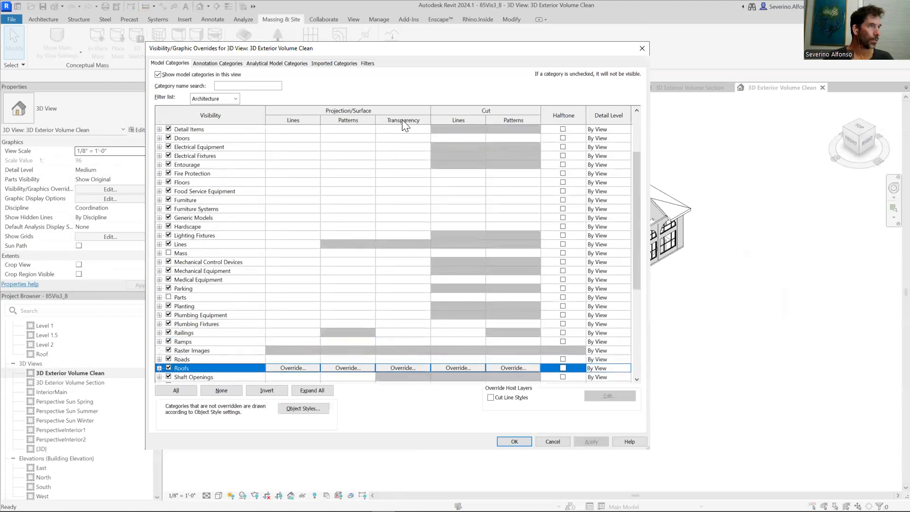
{"action": "left_click", "coordinate": [406, 367]}
{"action": "left_click_drag", "start_coordinate": [371, 249], "coordinate": [399, 250]}
{"action": "left_click", "coordinate": [407, 261]}
{"action": "left_click", "coordinate": [591, 441]}
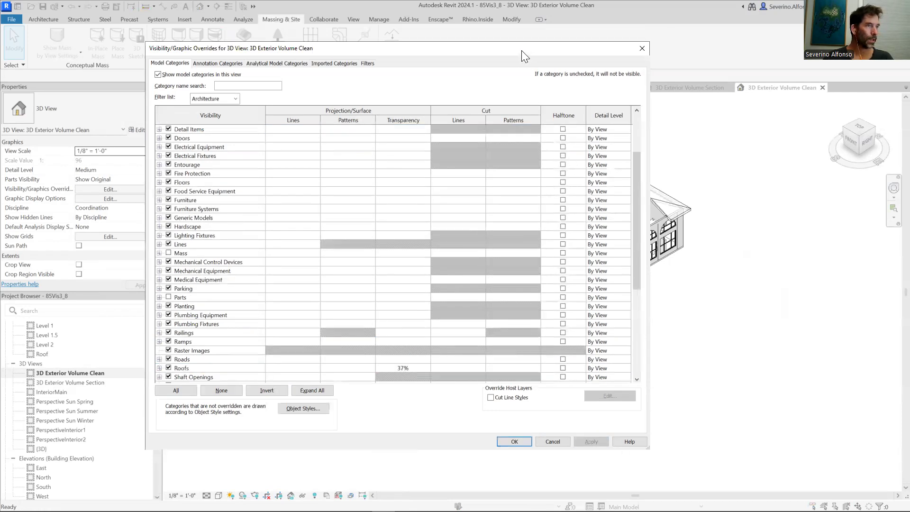
- Raise the Roofs category's surface transparency override to 50% and accept the view's graphic overrides
{"action": "left_click_drag", "start_coordinate": [521, 51], "coordinate": [462, 40]}
{"action": "left_click", "coordinate": [341, 357]}
{"action": "left_click", "coordinate": [342, 358]}
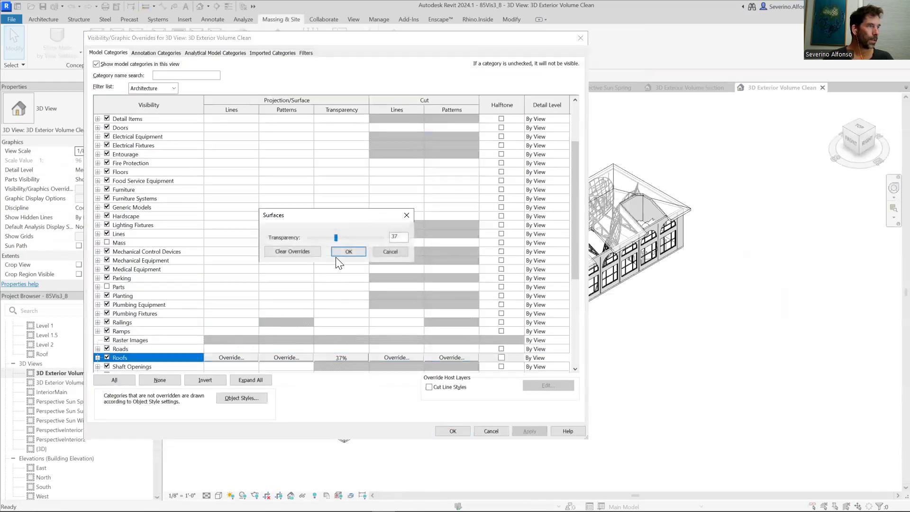
{"action": "left_click_drag", "start_coordinate": [336, 236], "coordinate": [345, 236]}
{"action": "left_click", "coordinate": [355, 255]}
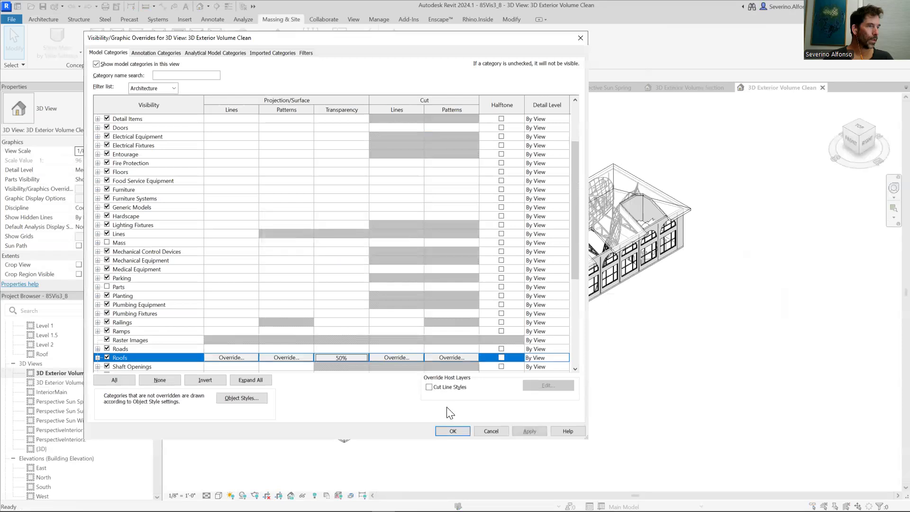
{"action": "left_click", "coordinate": [458, 430]}
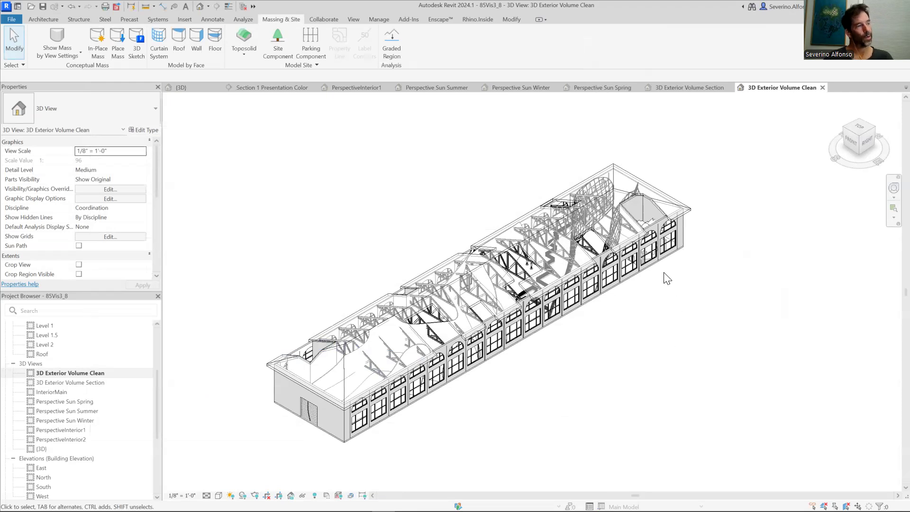
- Duplicate the 3D Exterior Volume Clean view with detailing and rename the copy 3D Exterior Volume Clean No Walls
{"action": "right_click", "coordinate": [89, 373]}
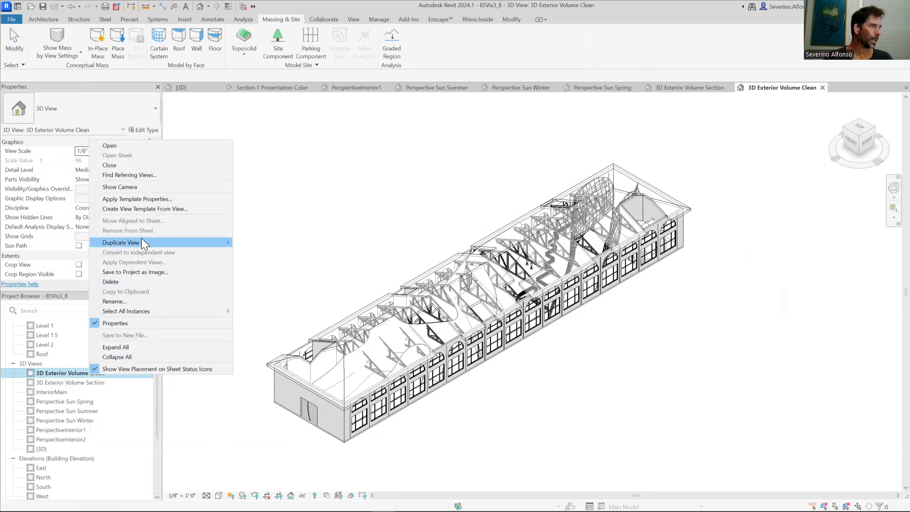
{"action": "mouse_move", "coordinate": [141, 240]}
{"action": "left_click", "coordinate": [259, 253]}
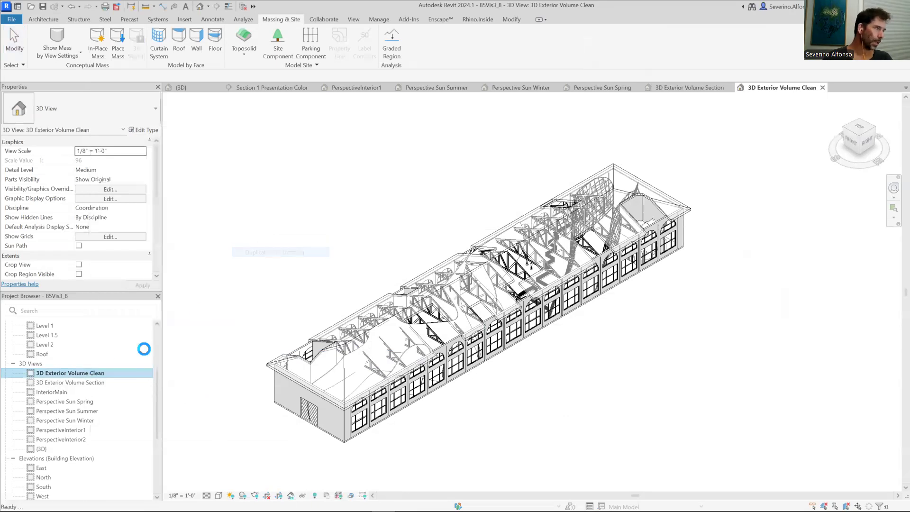
{"action": "right_click", "coordinate": [98, 381]}
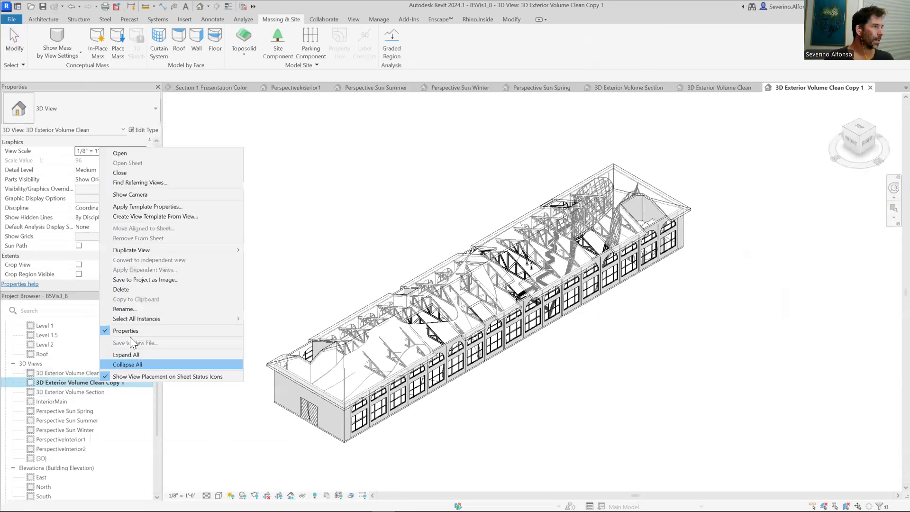
{"action": "left_click", "coordinate": [132, 307]}
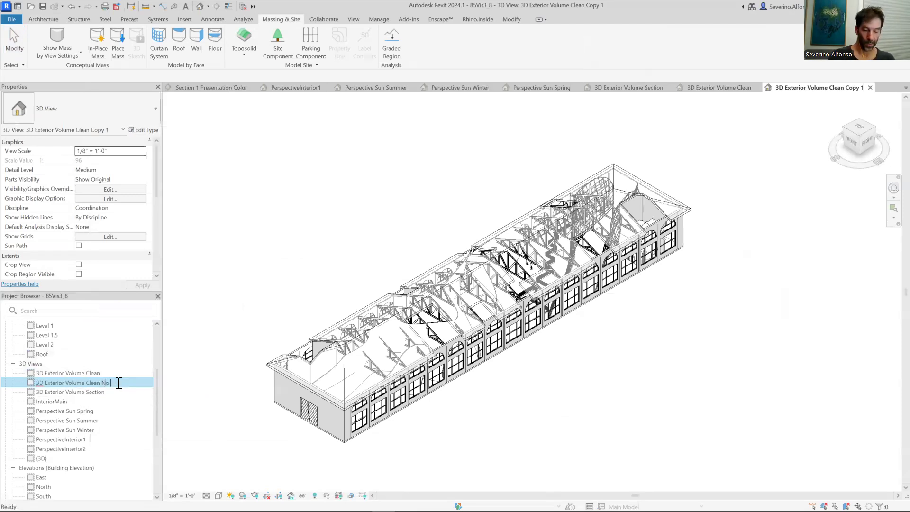
{"action": "type", "text": "No Walls"}
{"action": "key", "text": "Return"}
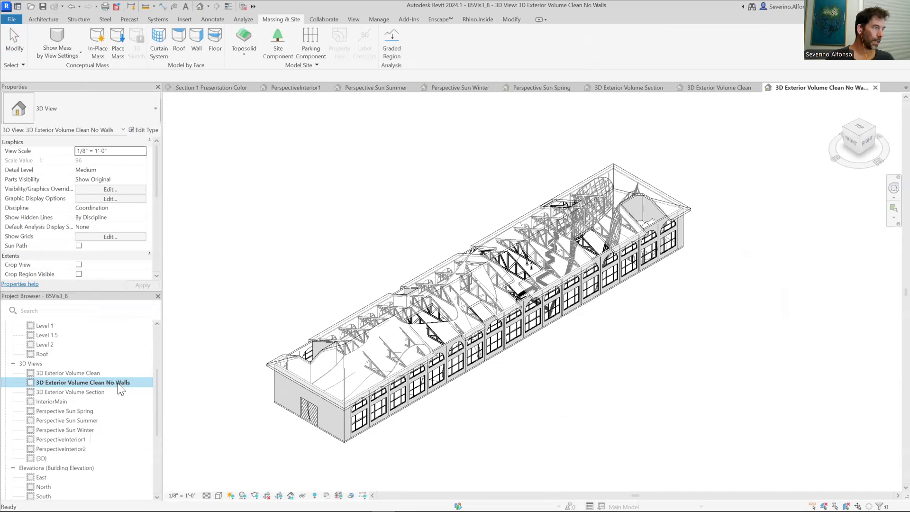
- Select the whole chain of exterior brick walls and hide those elements in the view
{"action": "left_click", "coordinate": [363, 436]}
{"action": "key", "text": "Tab"}
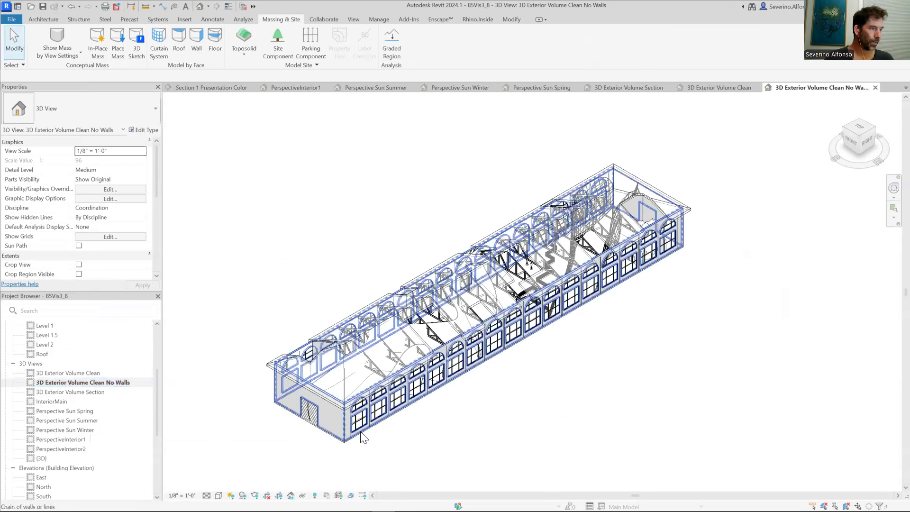
{"action": "right_click", "coordinate": [360, 432]}
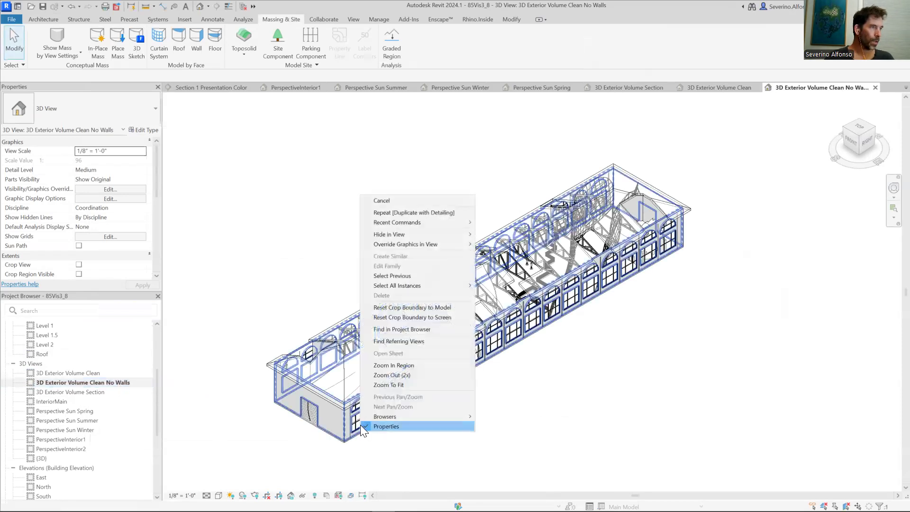
{"action": "left_click", "coordinate": [354, 433]}
{"action": "key", "text": "Tab"}
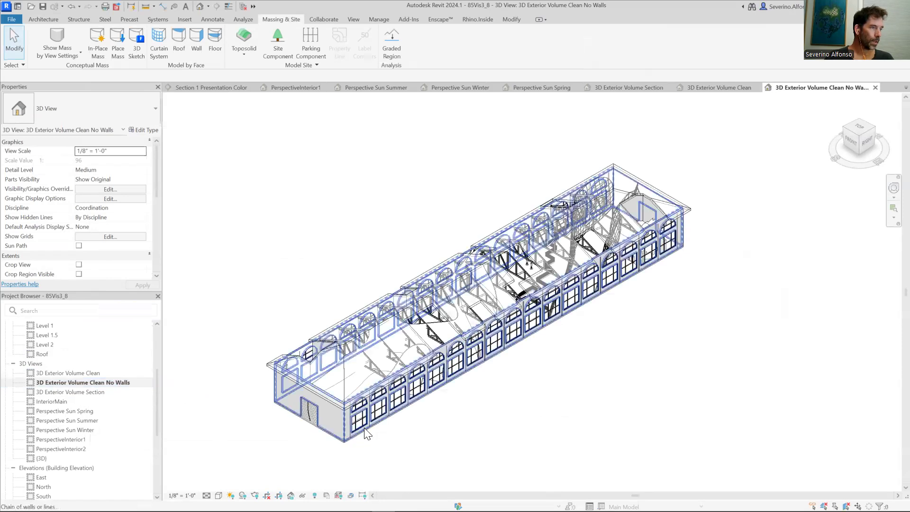
{"action": "left_click", "coordinate": [366, 433]}
{"action": "right_click", "coordinate": [366, 434]}
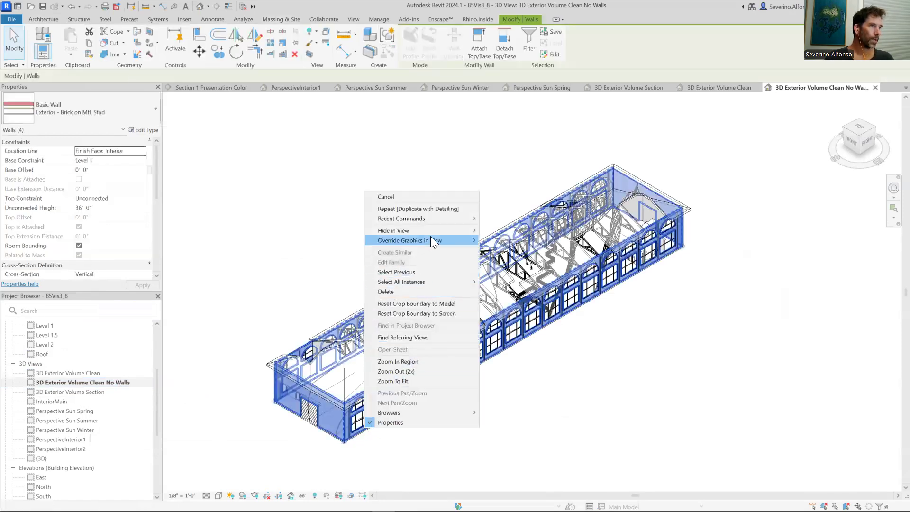
{"action": "mouse_move", "coordinate": [427, 231]}
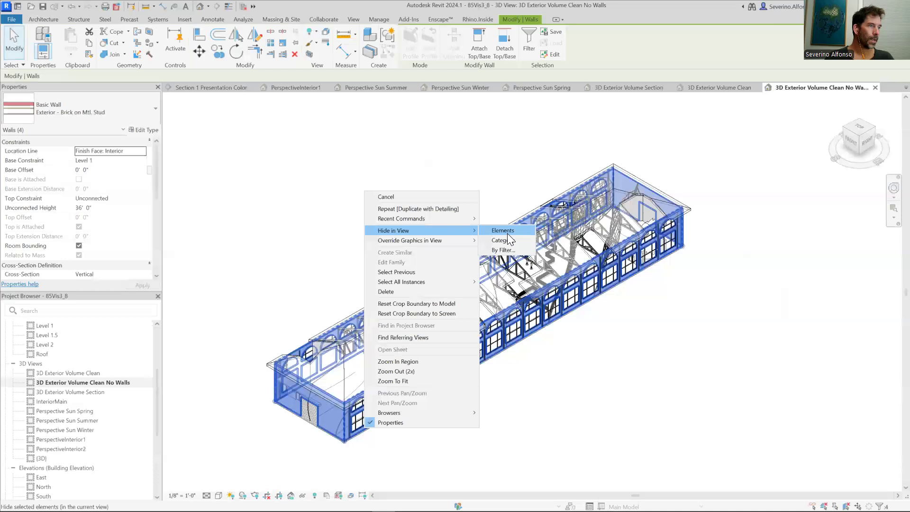
{"action": "left_click", "coordinate": [507, 234]}
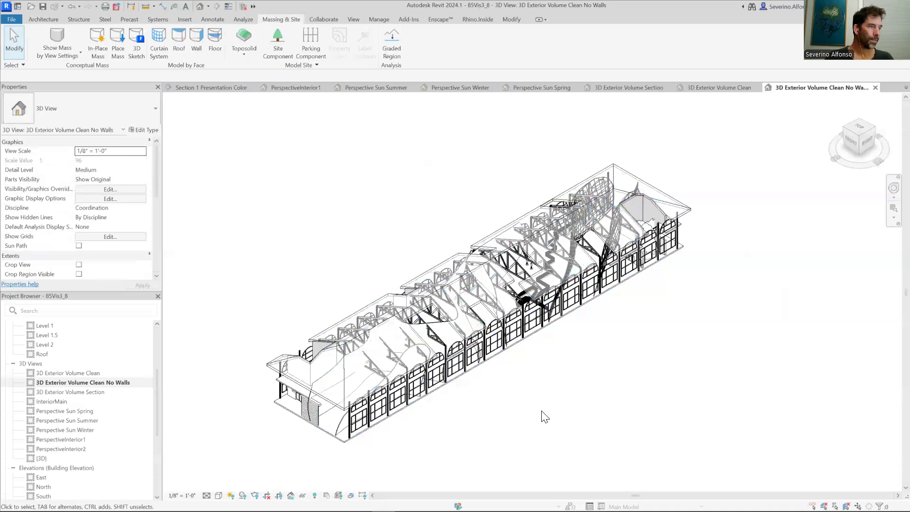
- Hide the entire structural columns category in the view, starting from the front corner column
{"action": "left_click", "coordinate": [351, 419]}
{"action": "right_click", "coordinate": [351, 420]}
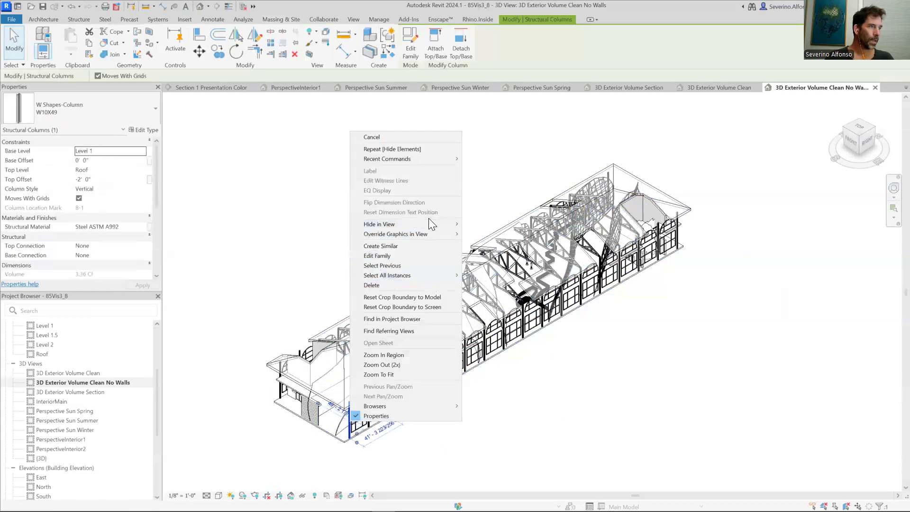
{"action": "mouse_move", "coordinate": [429, 221]}
{"action": "left_click", "coordinate": [482, 232]}
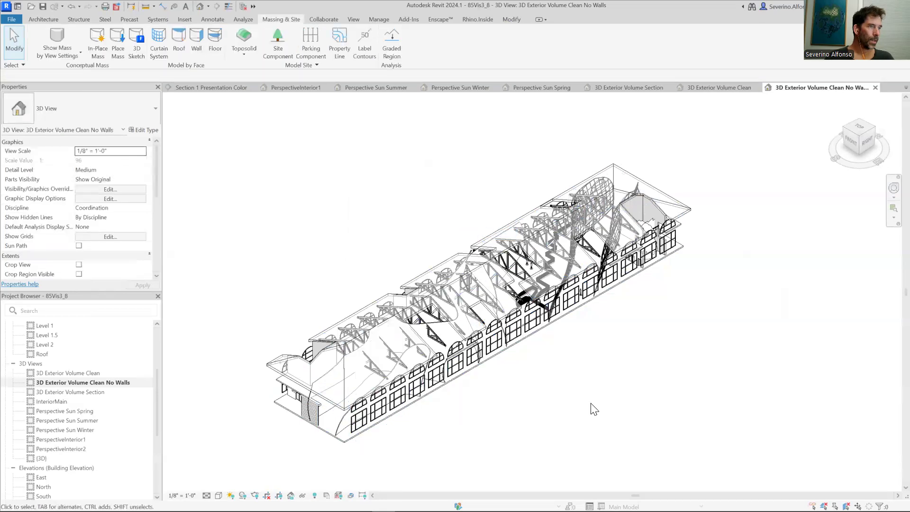
- Hide the entire windows category in the view, using the first large curved window on the long facade
{"action": "left_click", "coordinate": [362, 412]}
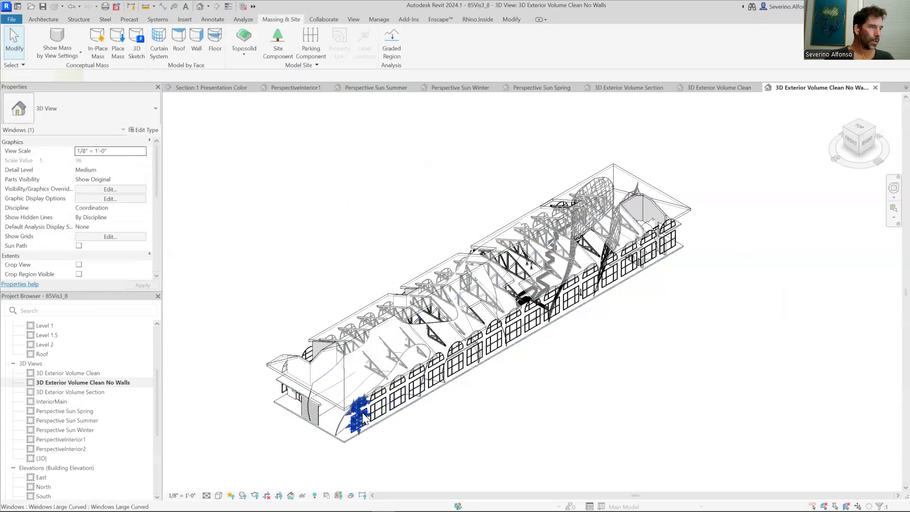
{"action": "right_click", "coordinate": [362, 413]}
{"action": "mouse_move", "coordinate": [447, 215]}
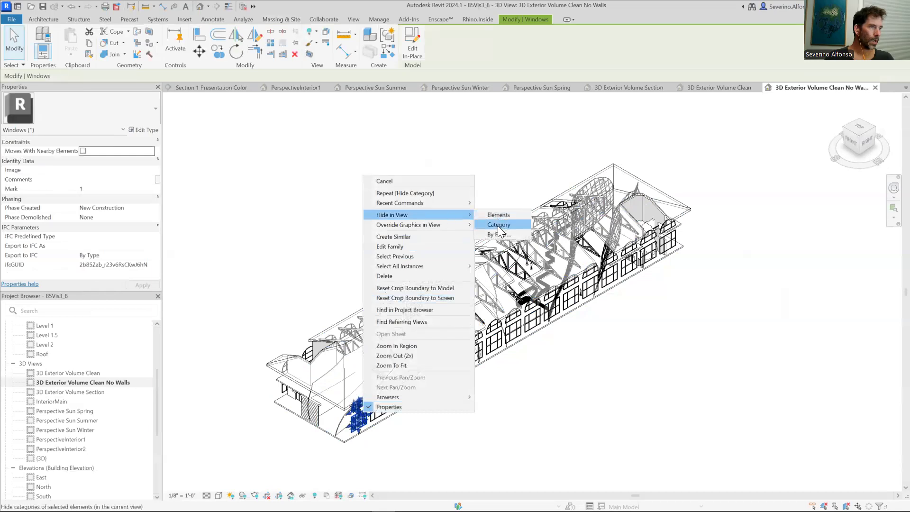
{"action": "left_click", "coordinate": [497, 226]}
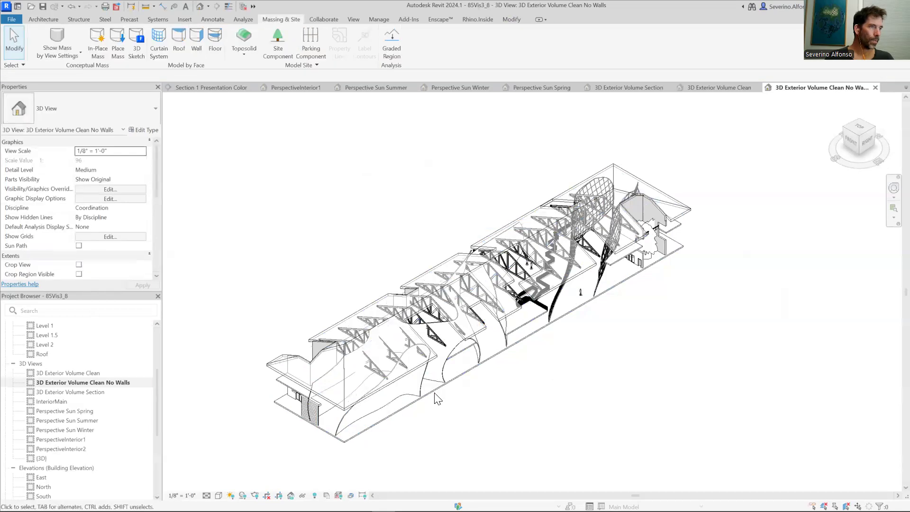
- Hide the main building roof as an element in the view, leaving its category on
{"action": "left_click", "coordinate": [397, 380]}
{"action": "right_click", "coordinate": [397, 380]}
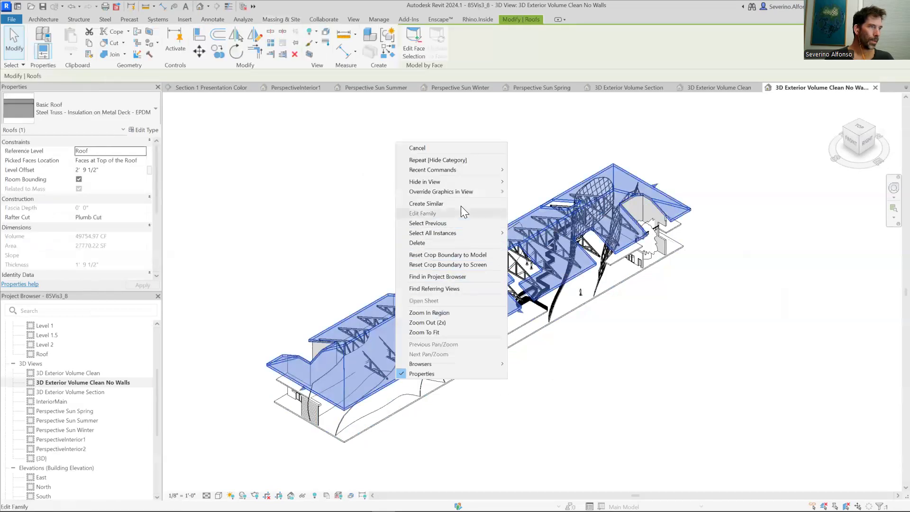
{"action": "mouse_move", "coordinate": [466, 184]}
{"action": "left_click", "coordinate": [531, 181]}
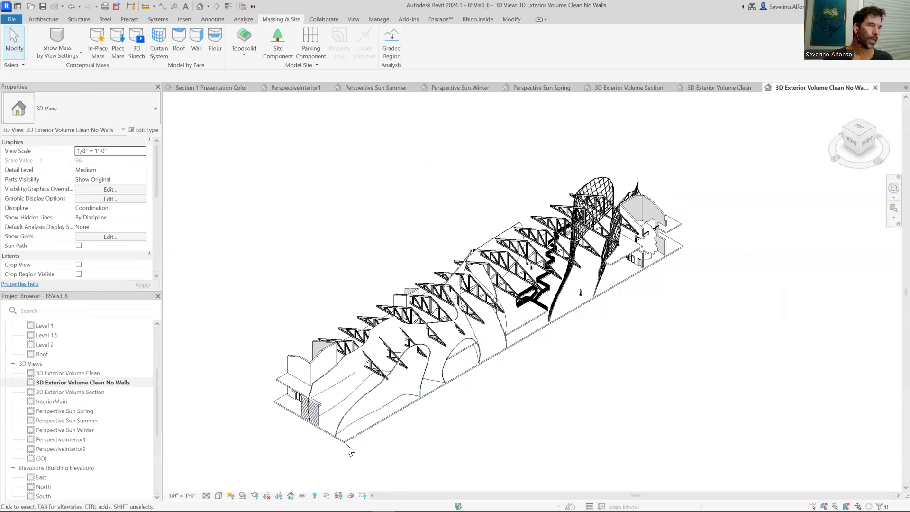
- Hide the overhead rolling door at the near short end of the building as an element in the view
{"action": "right_click", "coordinate": [318, 413]}
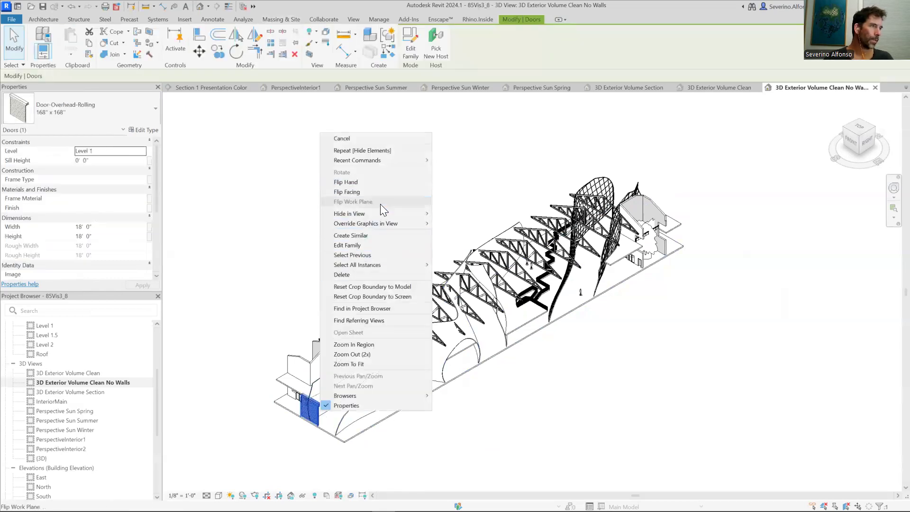
{"action": "mouse_move", "coordinate": [403, 214]}
{"action": "left_click", "coordinate": [455, 214]}
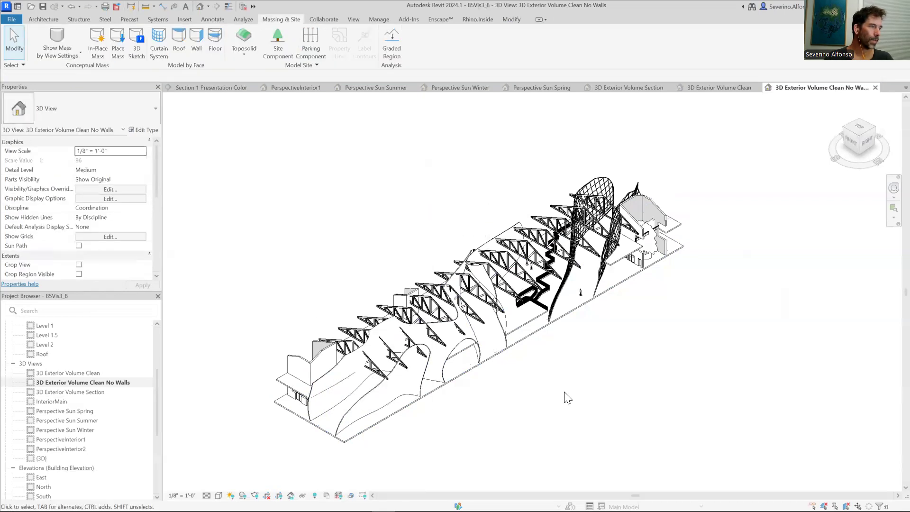
{"action": "left_click", "coordinate": [324, 377]}
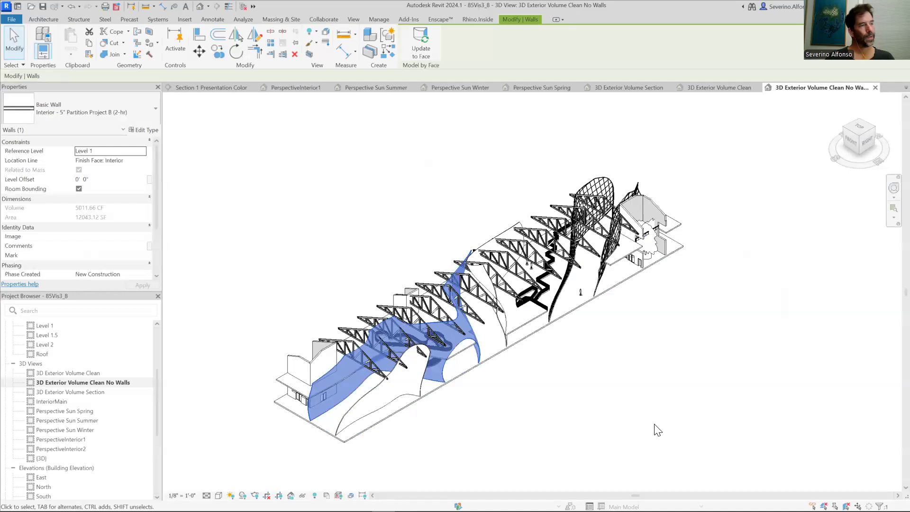
{"action": "key", "text": "Escape"}
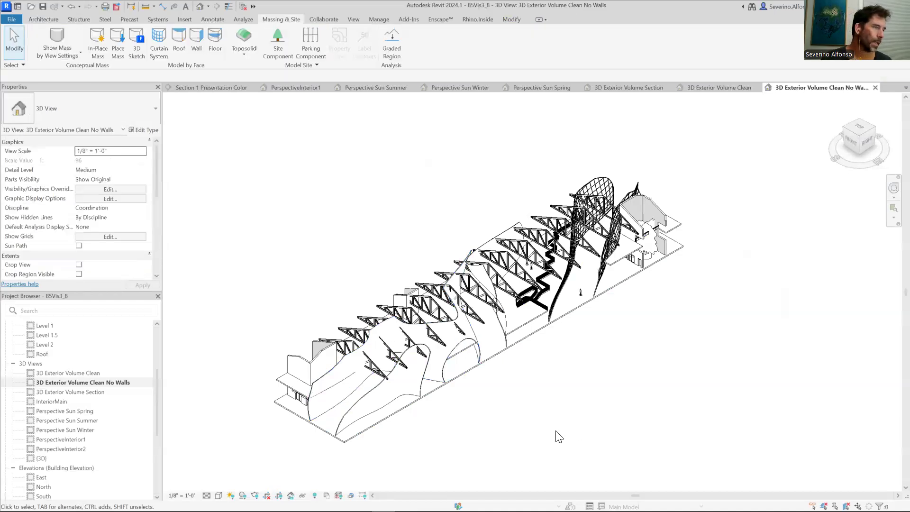
{"action": "left_click", "coordinate": [326, 376]}
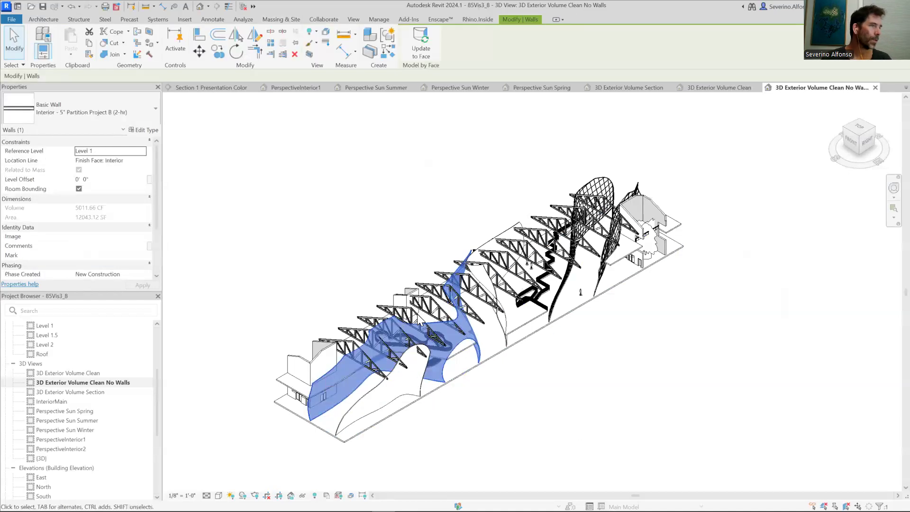
{"action": "left_click", "coordinate": [577, 396]}
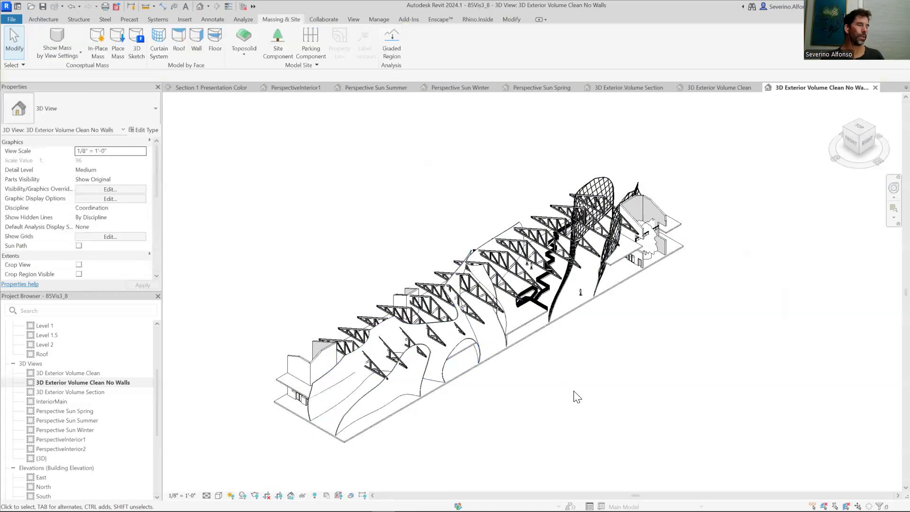
- Override the walls' projection surface foreground pattern in the view with Diagonal down, coloured RGB 064-128-128
{"action": "key", "text": "v"}
{"action": "key", "text": "v"}
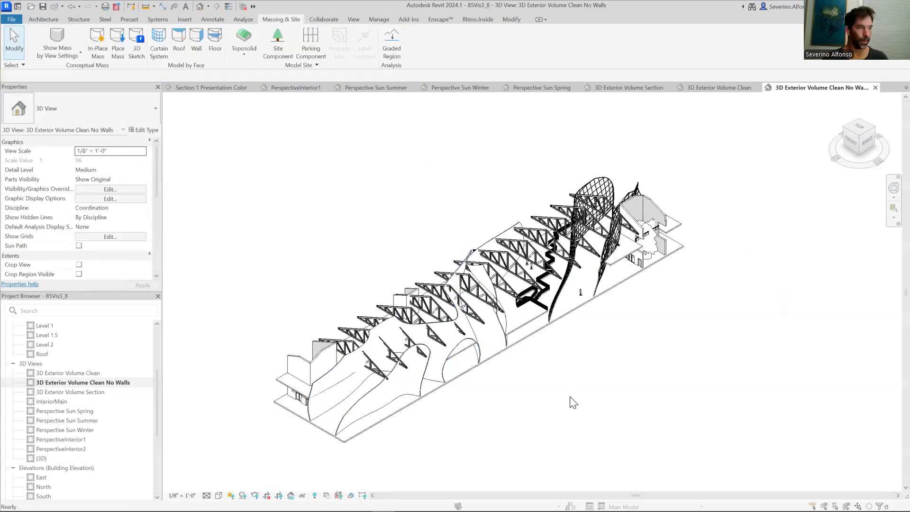
{"action": "left_click", "coordinate": [136, 163]}
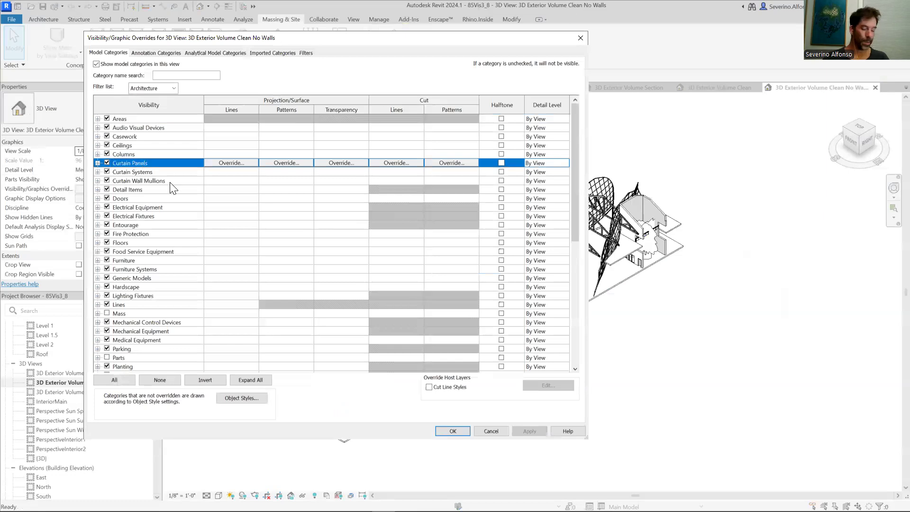
{"action": "key", "text": "w"}
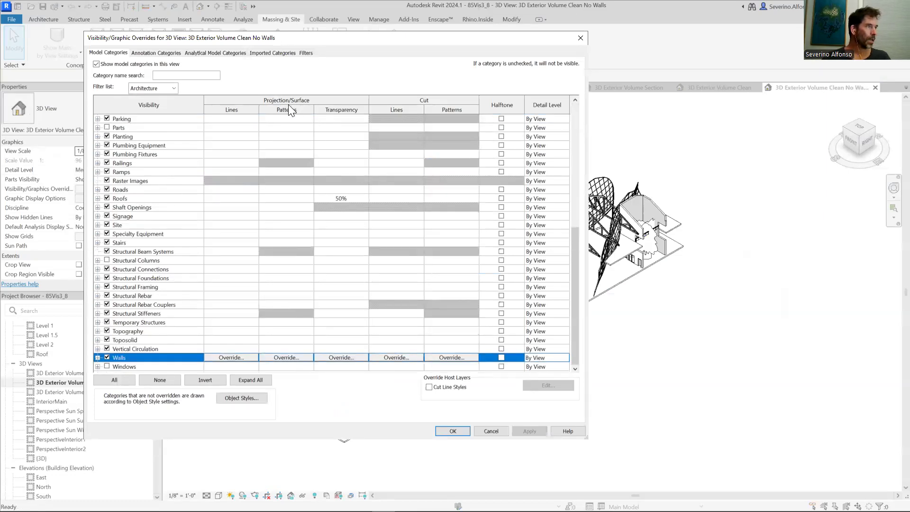
{"action": "left_click", "coordinate": [285, 356]}
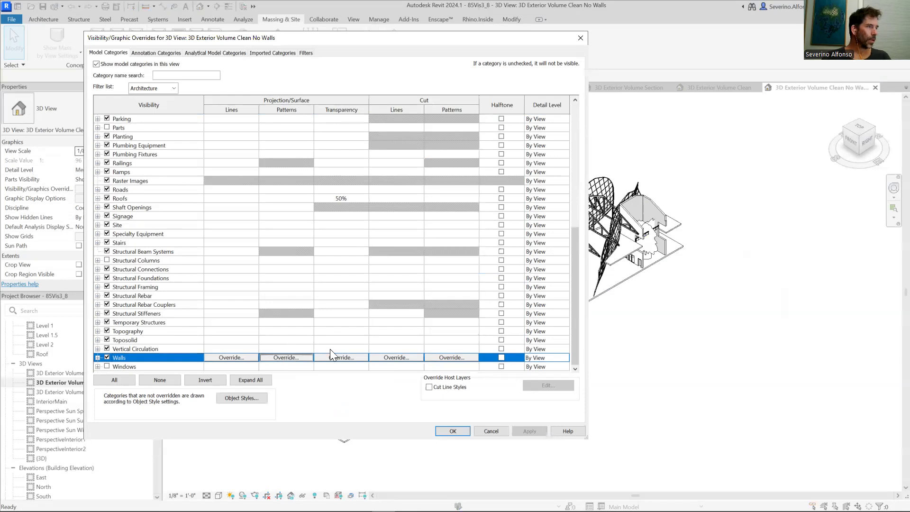
{"action": "left_click", "coordinate": [426, 159]}
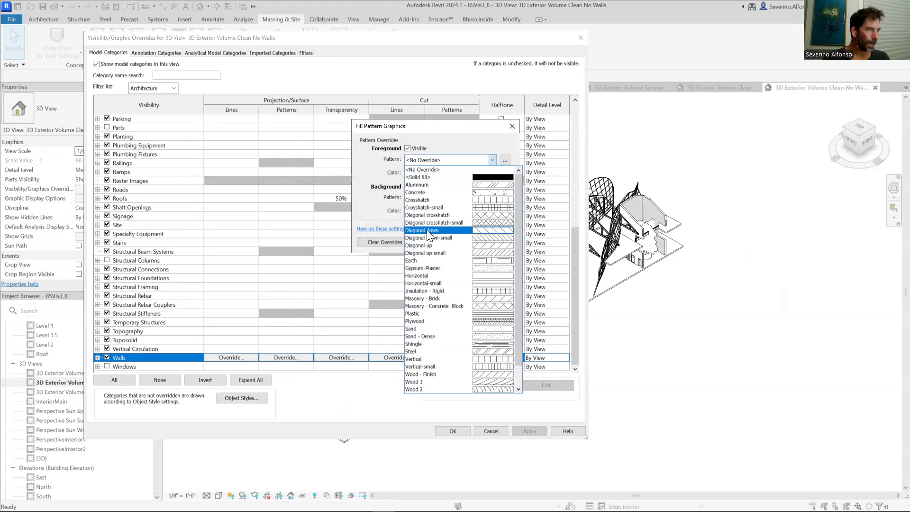
{"action": "left_click", "coordinate": [427, 230]}
{"action": "left_click", "coordinate": [446, 172]}
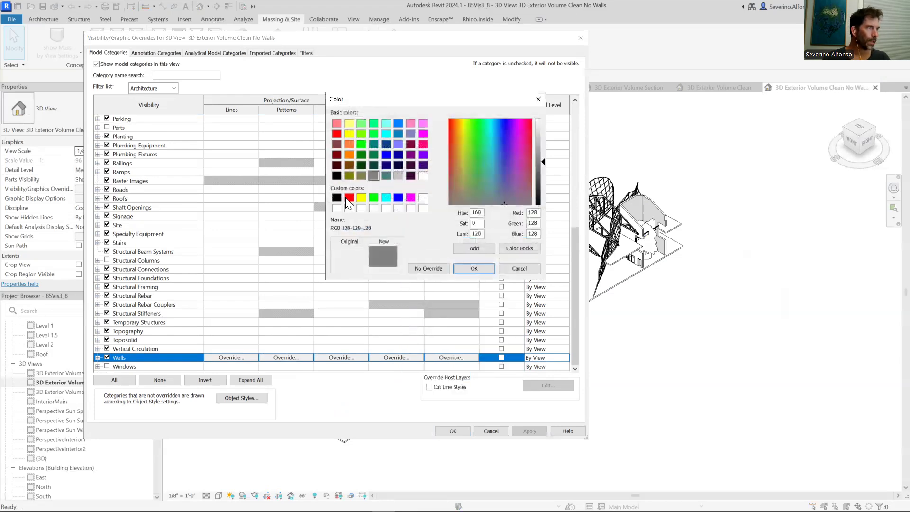
{"action": "left_click", "coordinate": [398, 175]}
{"action": "left_click", "coordinate": [386, 175]}
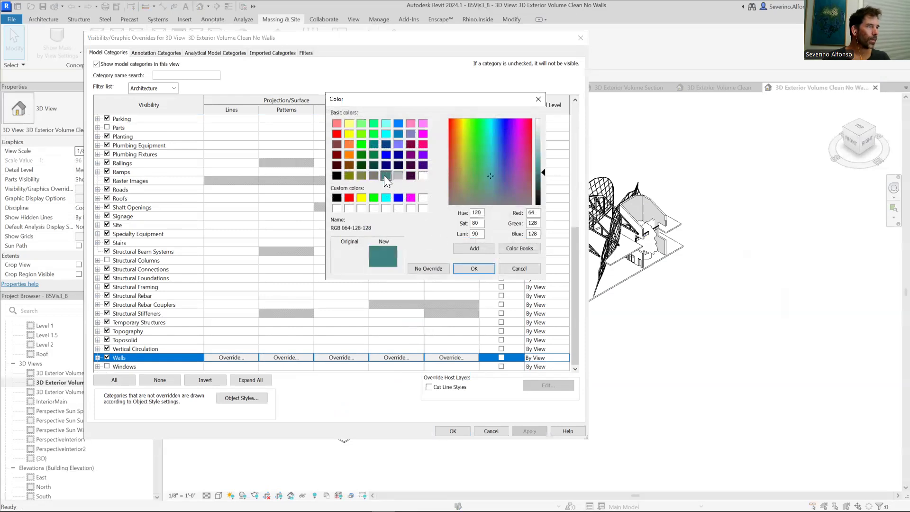
{"action": "left_click", "coordinate": [474, 269]}
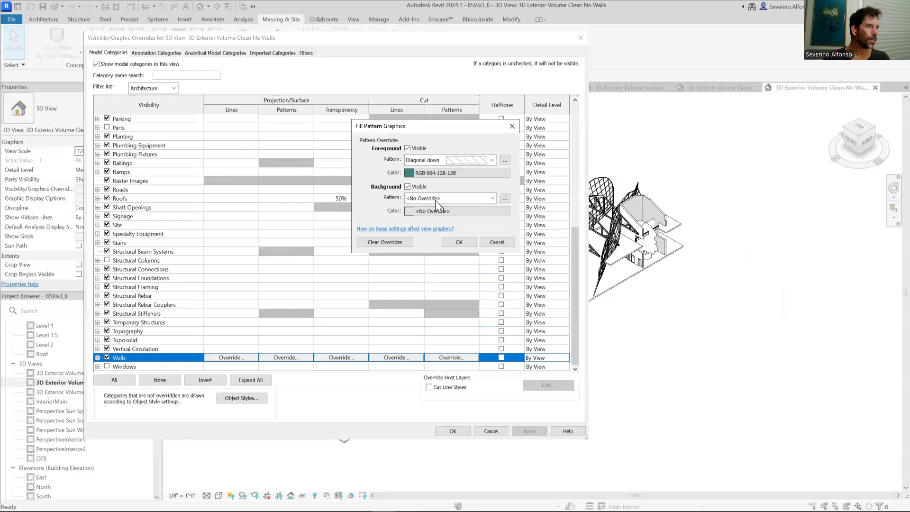
- Give the walls' surface background pattern the same Diagonal down override in RGB 064-128-128, apply it and inspect the hatching up close
{"action": "left_click", "coordinate": [435, 199]}
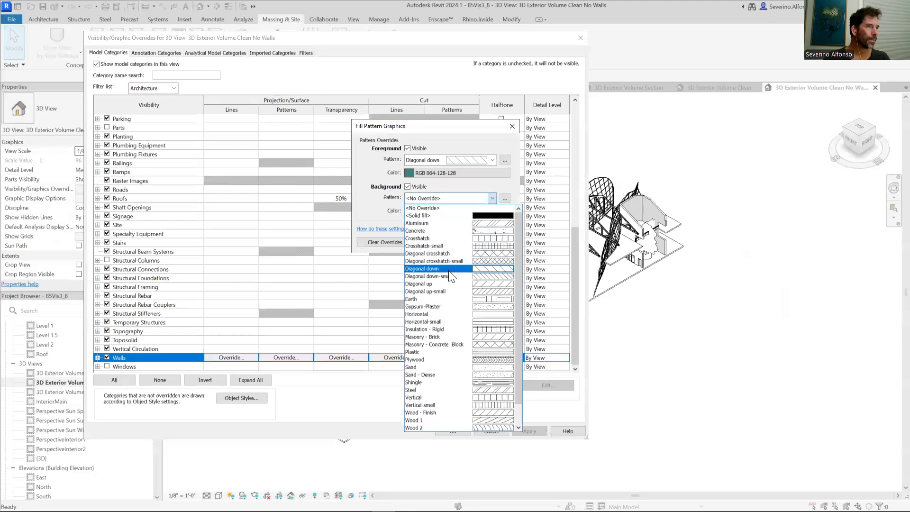
{"action": "left_click", "coordinate": [448, 269]}
{"action": "left_click", "coordinate": [427, 210]}
{"action": "left_click", "coordinate": [386, 176]}
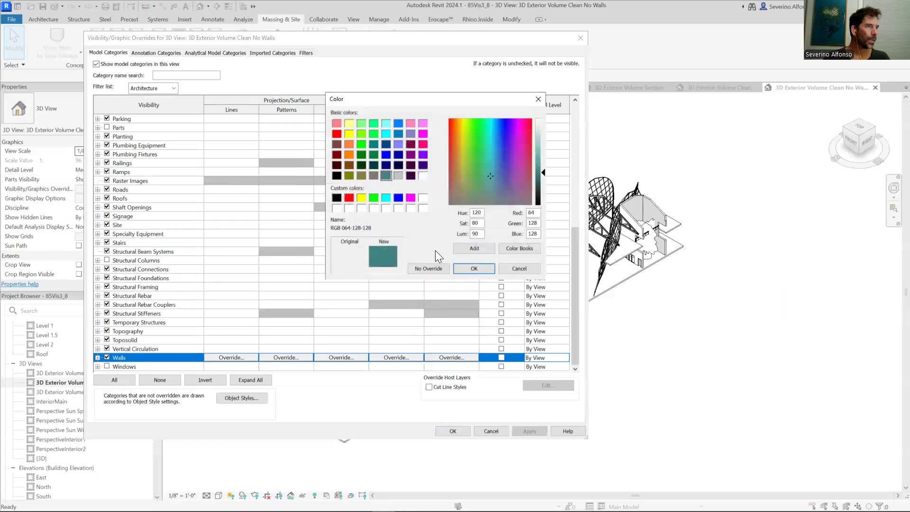
{"action": "left_click", "coordinate": [472, 268]}
{"action": "left_click", "coordinate": [457, 242]}
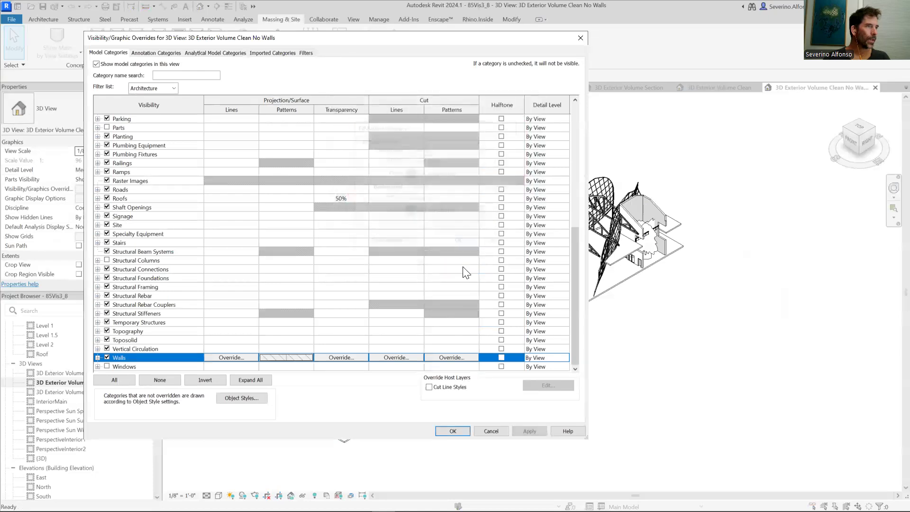
{"action": "left_click", "coordinate": [458, 430]}
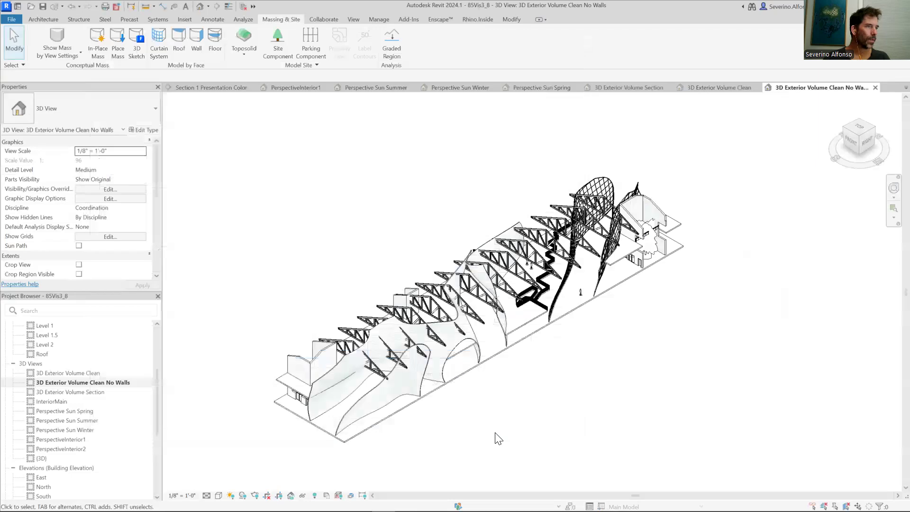
{"action": "scroll", "coordinate": [394, 404], "scroll_direction": "up", "scroll_amount": 8}
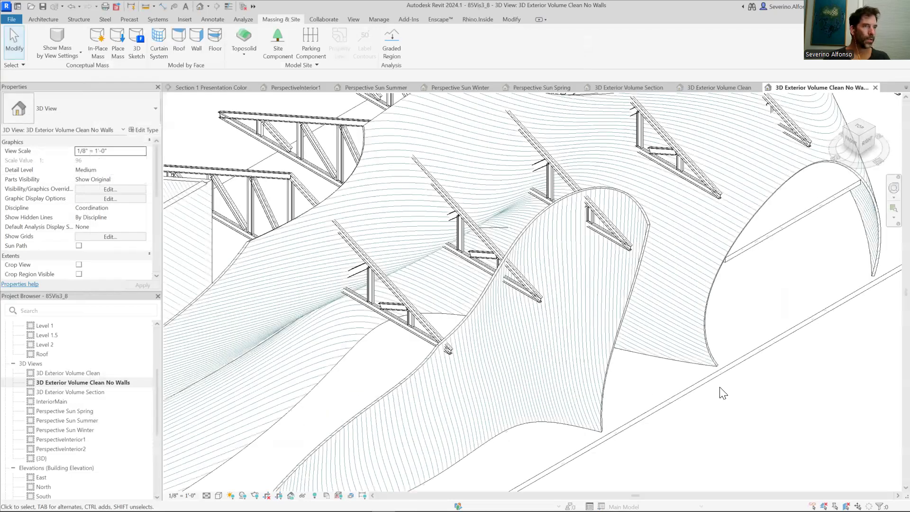
{"action": "scroll", "coordinate": [721, 387], "scroll_direction": "down", "scroll_amount": 8}
{"action": "middle_click_drag", "start_coordinate": [813, 384], "coordinate": [643, 392]}
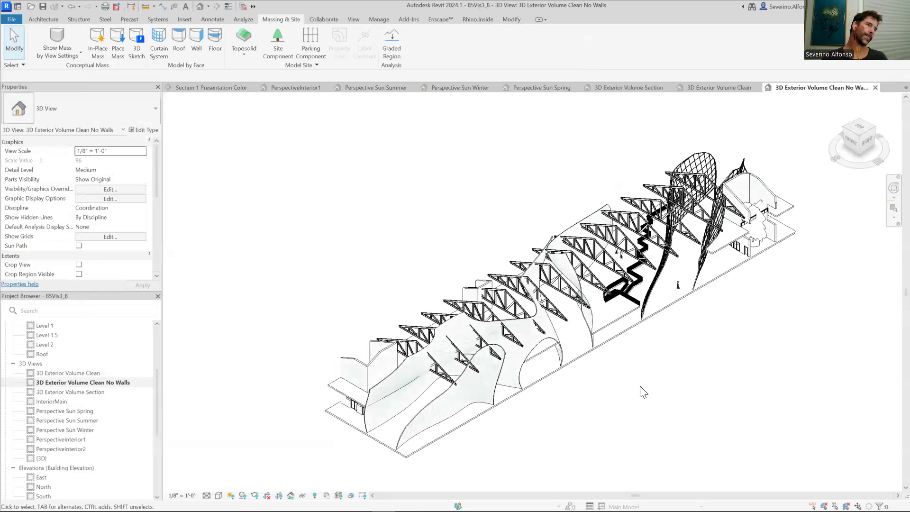
- Change the walls' projection surface foreground pattern in the view to solid fill, coloured orange RGB 255-128-000
{"action": "key", "text": "v"}
{"action": "key", "text": "g"}
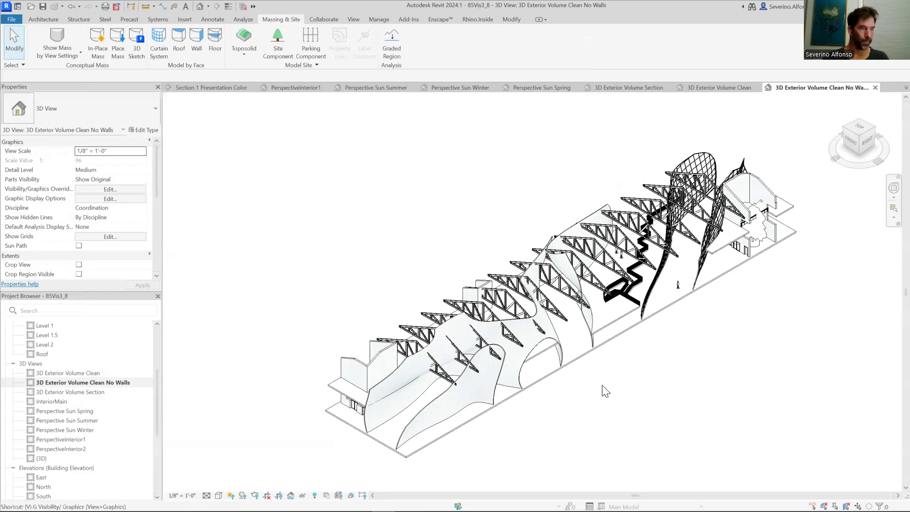
{"action": "left_click", "coordinate": [140, 334]}
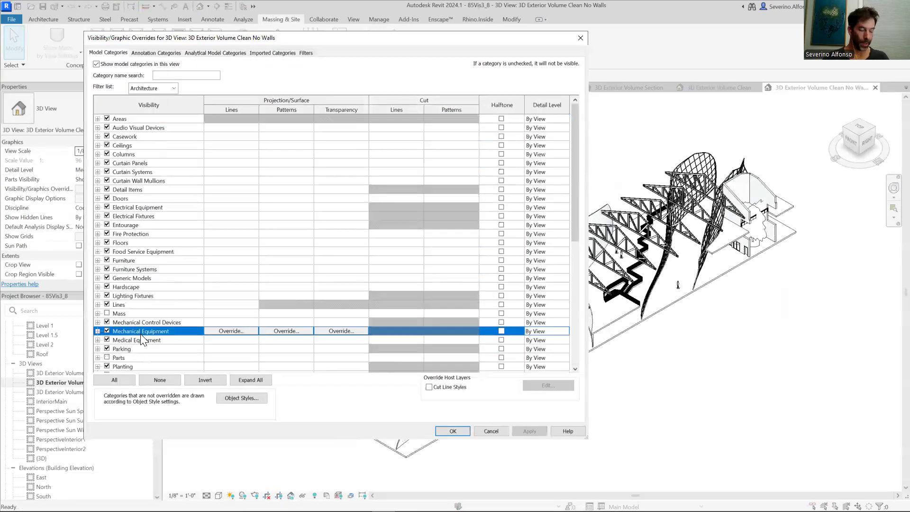
{"action": "key", "text": "w"}
{"action": "left_click", "coordinate": [279, 358]}
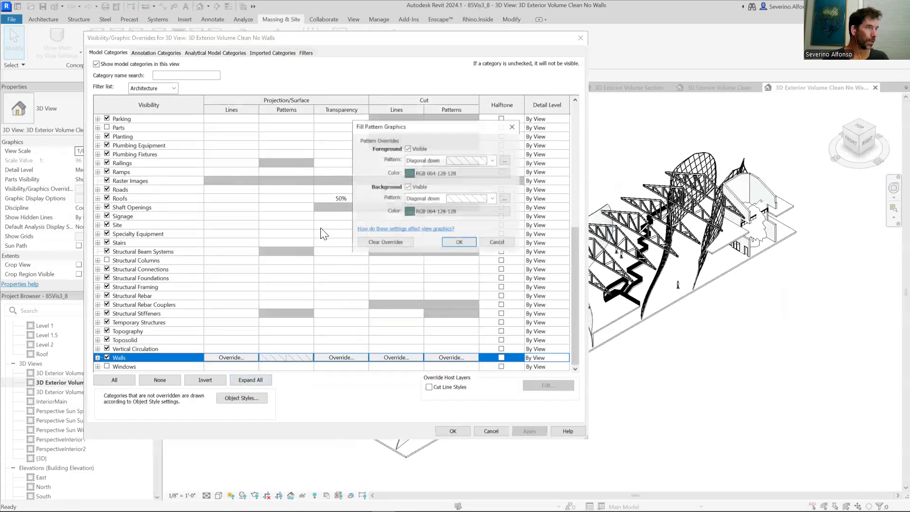
{"action": "left_click", "coordinate": [454, 160]}
{"action": "scroll", "coordinate": [449, 202], "scroll_direction": "up", "scroll_amount": 2}
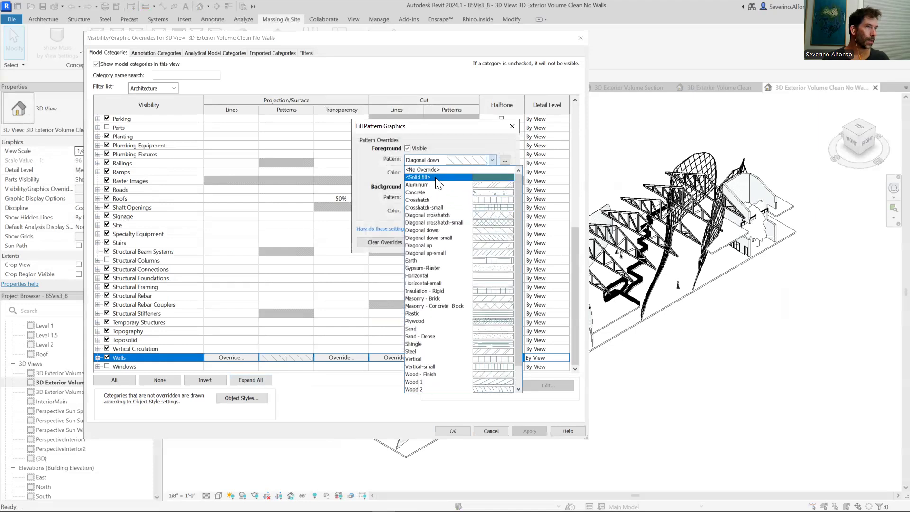
{"action": "left_click", "coordinate": [429, 170]}
{"action": "left_click", "coordinate": [452, 172]}
{"action": "left_click", "coordinate": [349, 197]}
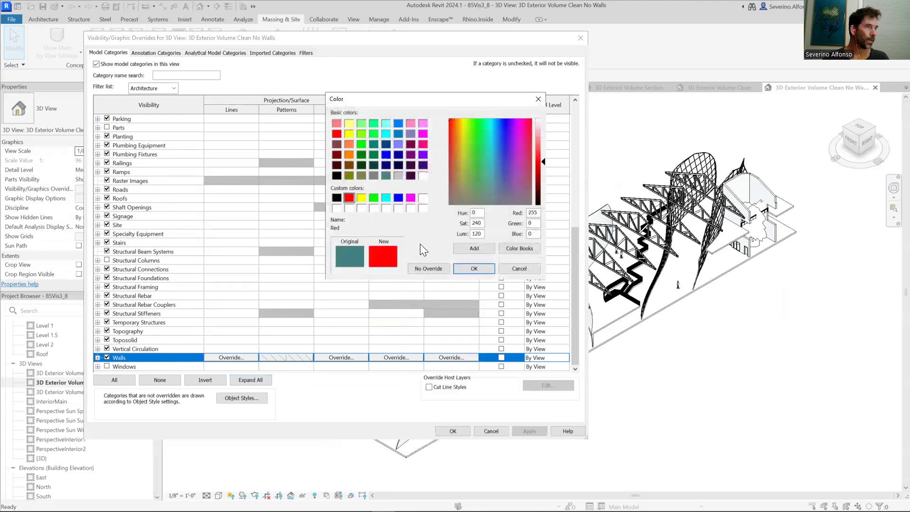
{"action": "left_click", "coordinate": [348, 154]}
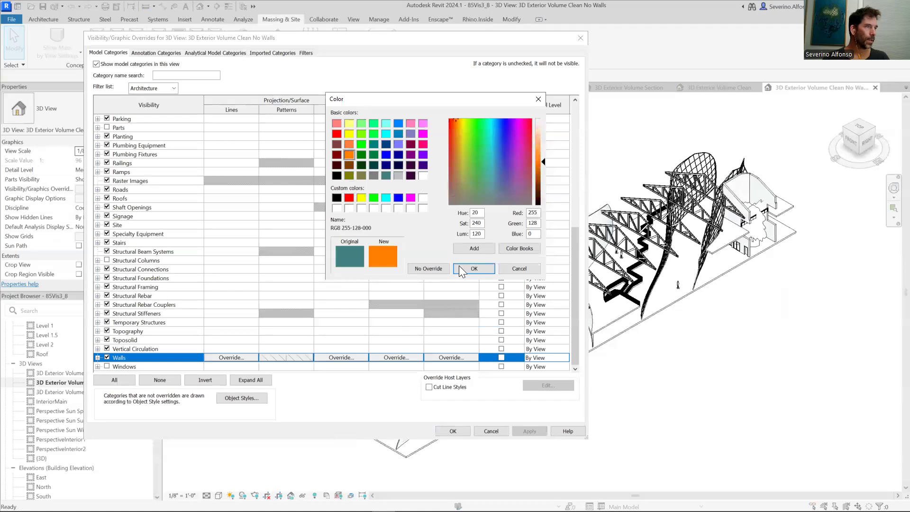
{"action": "key", "text": "Return"}
- Set the walls' surface background pattern to solid fill in orange RGB 255-128-000 and apply the overrides to the view
{"action": "left_click", "coordinate": [433, 199]}
{"action": "scroll", "coordinate": [425, 215], "scroll_direction": "up", "scroll_amount": 2}
{"action": "left_click", "coordinate": [426, 216]}
{"action": "left_click", "coordinate": [451, 214]}
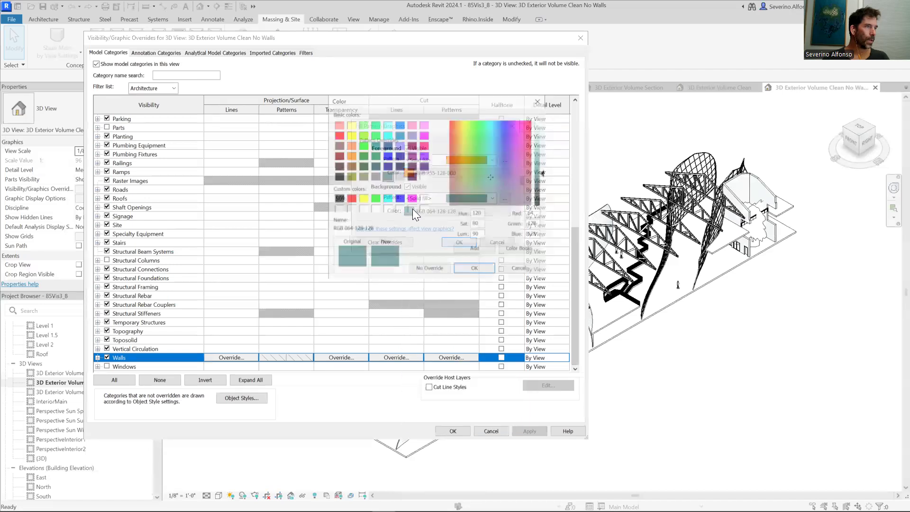
{"action": "left_click", "coordinate": [349, 154]}
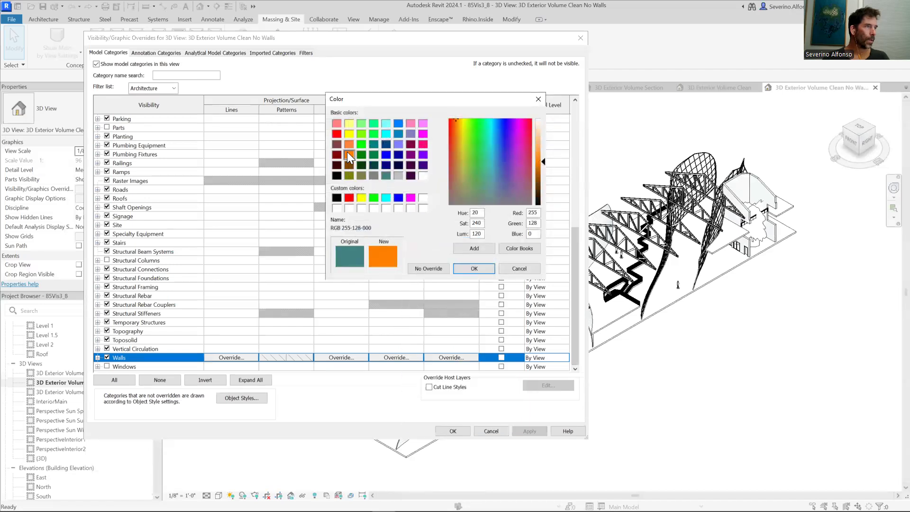
{"action": "left_click", "coordinate": [464, 268]}
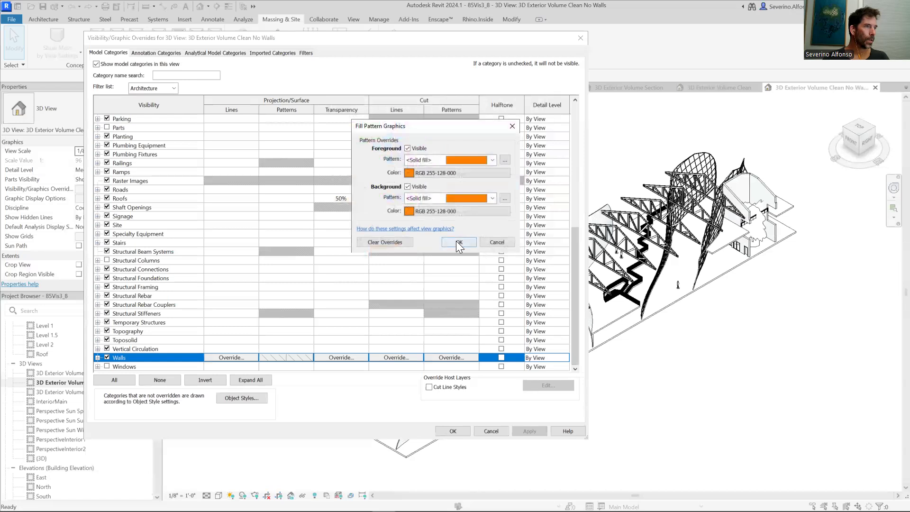
{"action": "left_click", "coordinate": [458, 243]}
{"action": "left_click", "coordinate": [453, 431]}
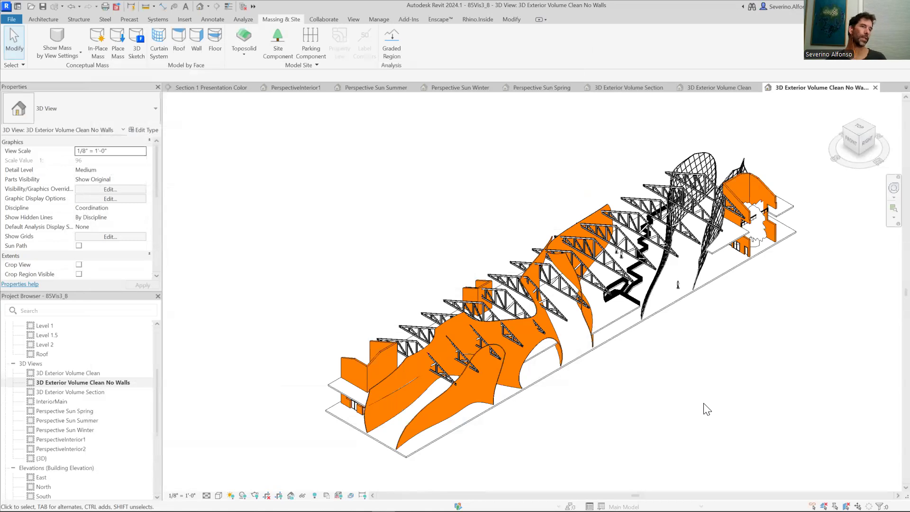
- Override the floors' projection surface foreground pattern in the view with a solid fill in cyan
{"action": "key", "text": "v"}
{"action": "key", "text": "v"}
{"action": "left_click", "coordinate": [134, 151]}
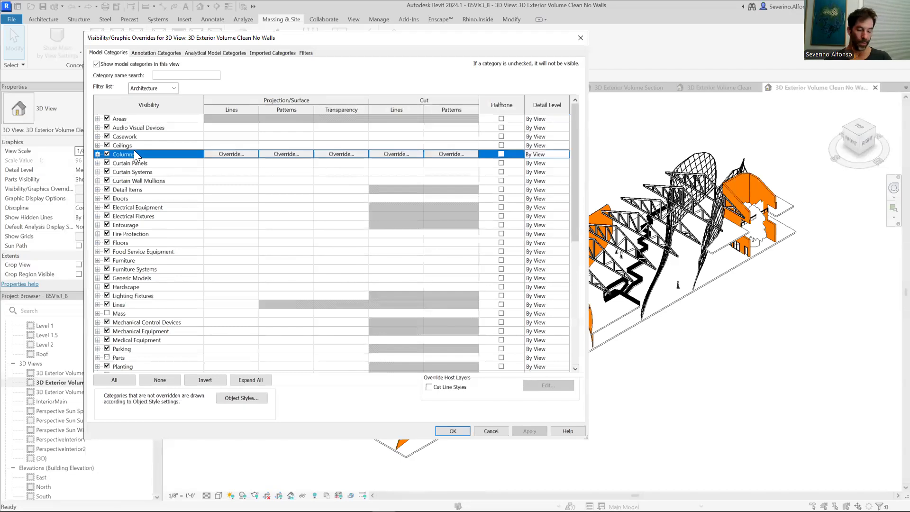
{"action": "left_click", "coordinate": [163, 235]}
{"action": "left_click", "coordinate": [128, 243]}
{"action": "left_click", "coordinate": [284, 243]}
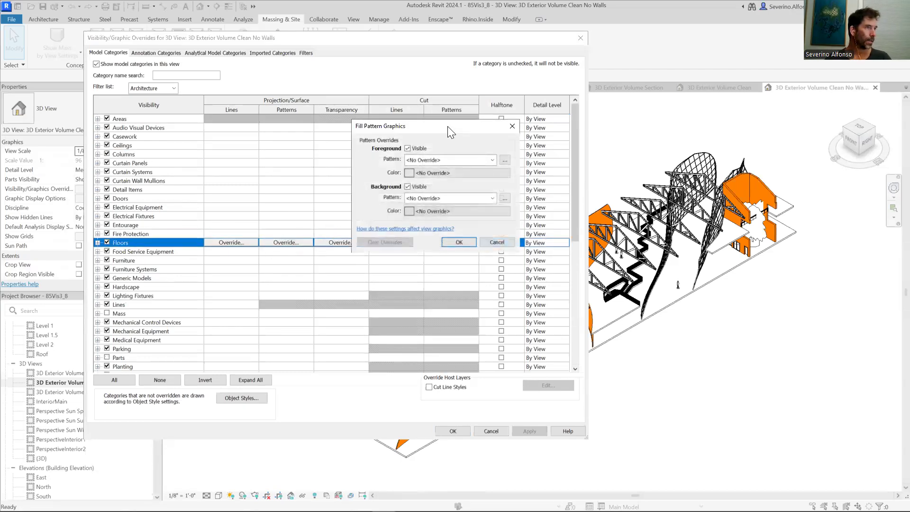
{"action": "left_click_drag", "start_coordinate": [447, 126], "coordinate": [355, 115]}
{"action": "left_click", "coordinate": [354, 147]}
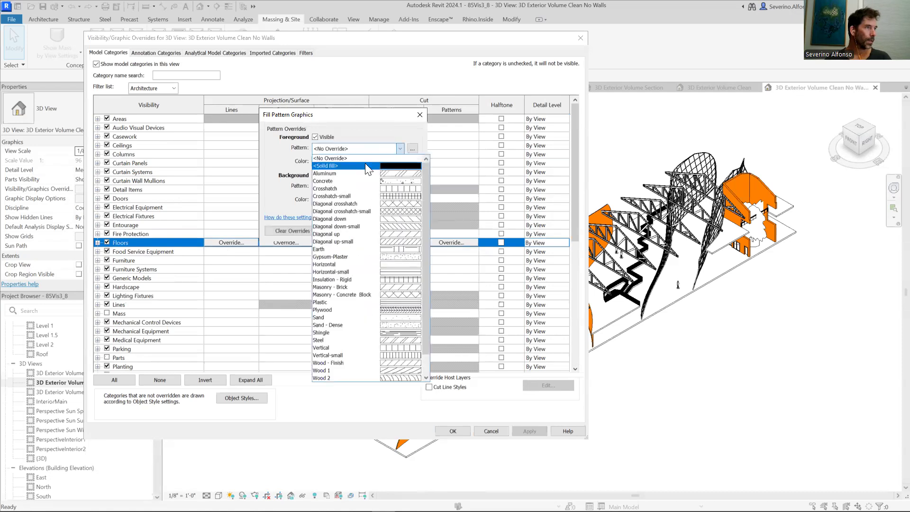
{"action": "left_click", "coordinate": [365, 166]}
{"action": "left_click", "coordinate": [338, 162]}
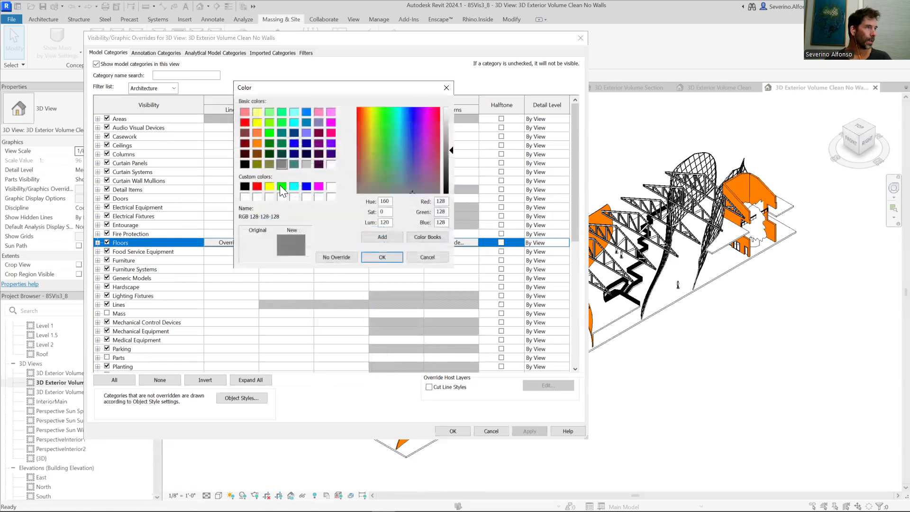
{"action": "left_click", "coordinate": [293, 186]}
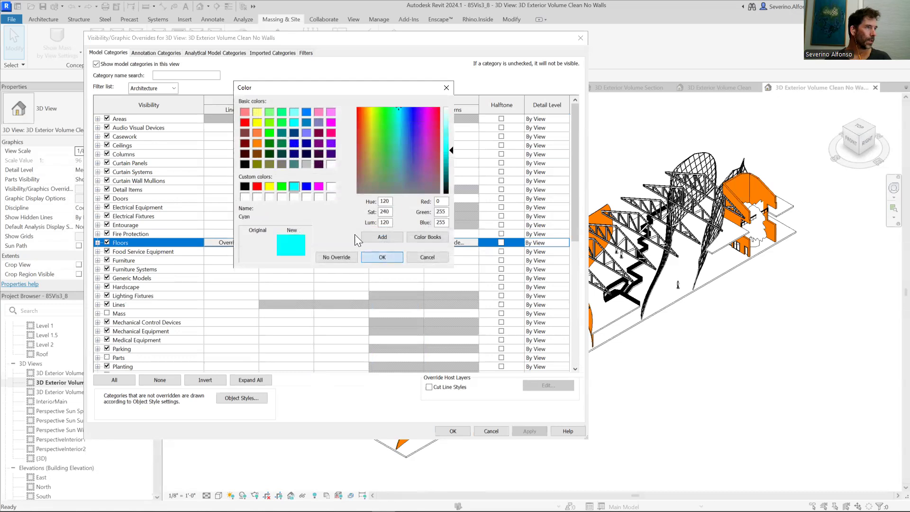
{"action": "left_click", "coordinate": [377, 256]}
- Set the floors' surface background pattern to solid fill in cyan and apply the overrides to the view
{"action": "left_click", "coordinate": [342, 186]}
{"action": "left_click", "coordinate": [343, 208]}
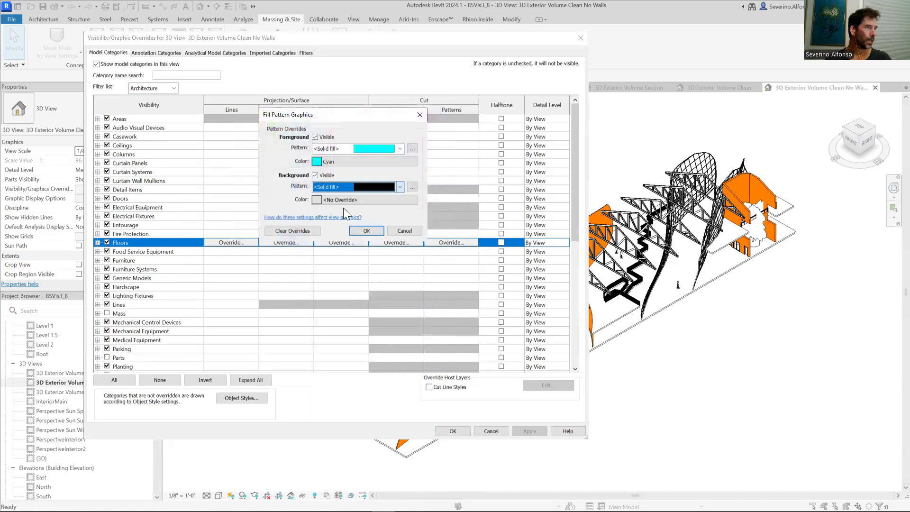
{"action": "left_click", "coordinate": [342, 199]}
{"action": "left_click", "coordinate": [294, 186]}
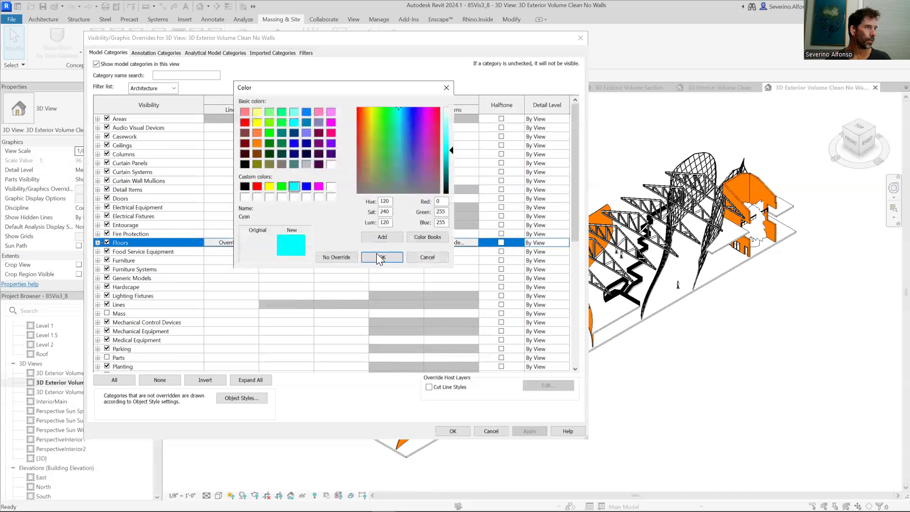
{"action": "left_click", "coordinate": [383, 257]}
{"action": "left_click", "coordinate": [379, 228]}
{"action": "left_click", "coordinate": [529, 431]}
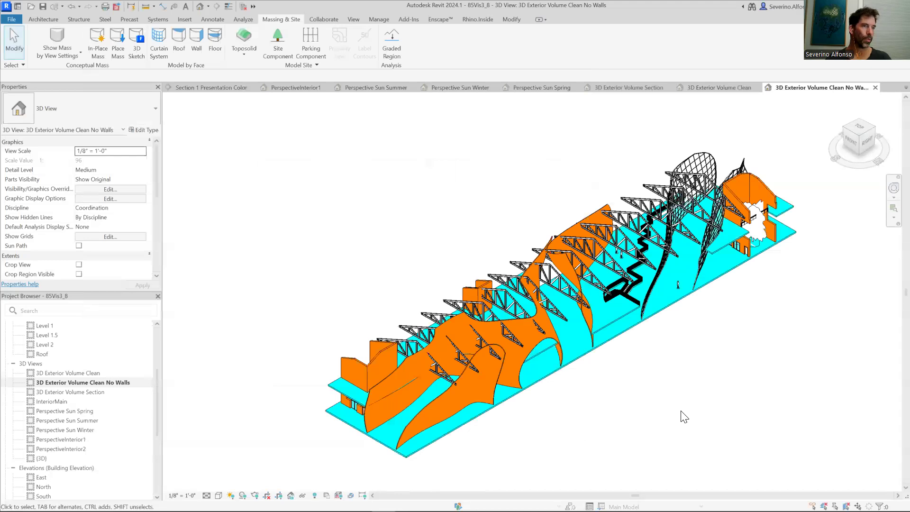
{"action": "middle_click_drag", "start_coordinate": [683, 411], "coordinate": [626, 410]}
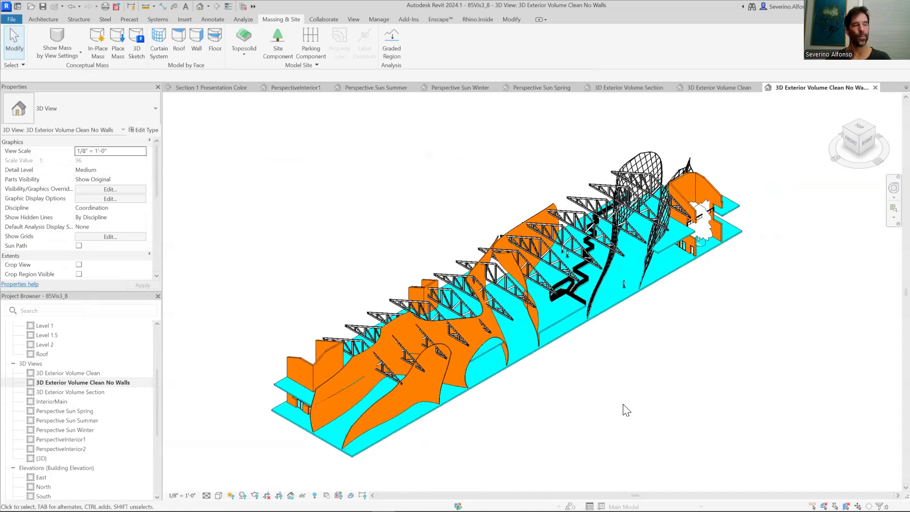
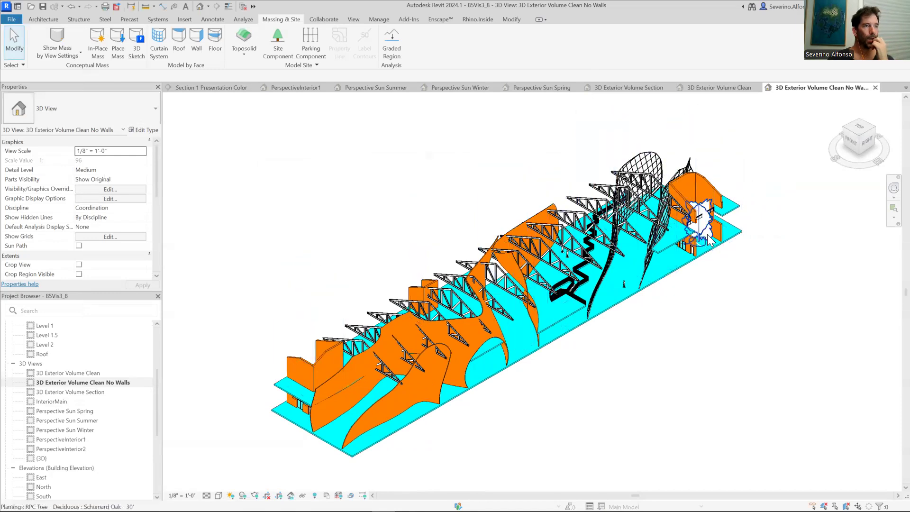
{"action": "scroll", "coordinate": [723, 322], "scroll_direction": "down", "scroll_amount": 1}
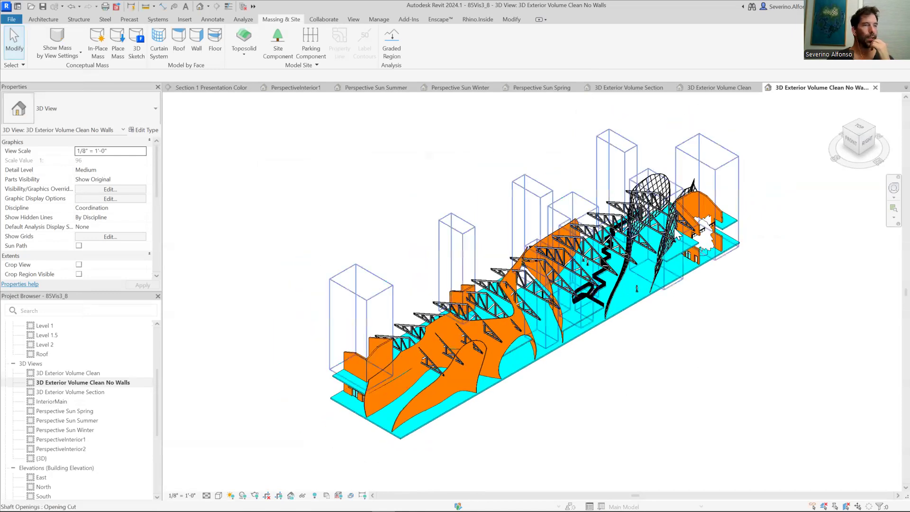
- Try the Realistic and Shaded visual styles on the no-walls exterior view
{"action": "left_click", "coordinate": [218, 496]}
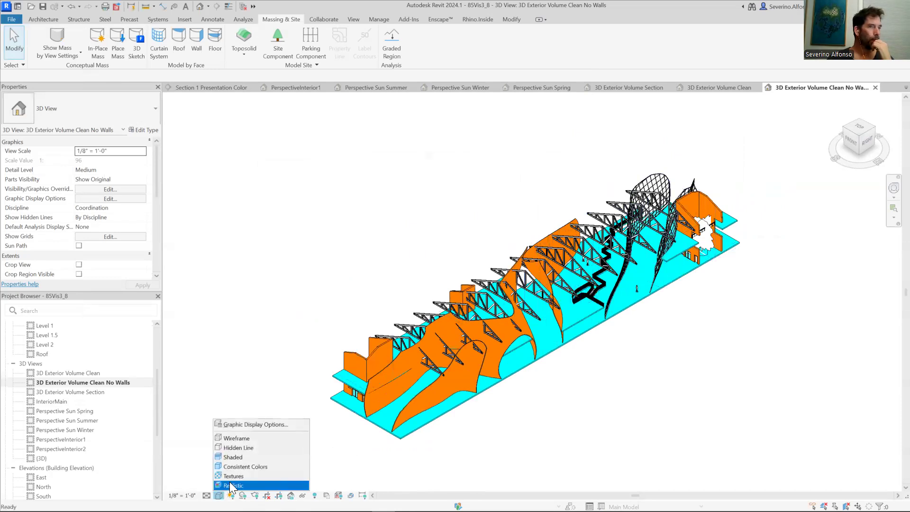
{"action": "left_click", "coordinate": [232, 486]}
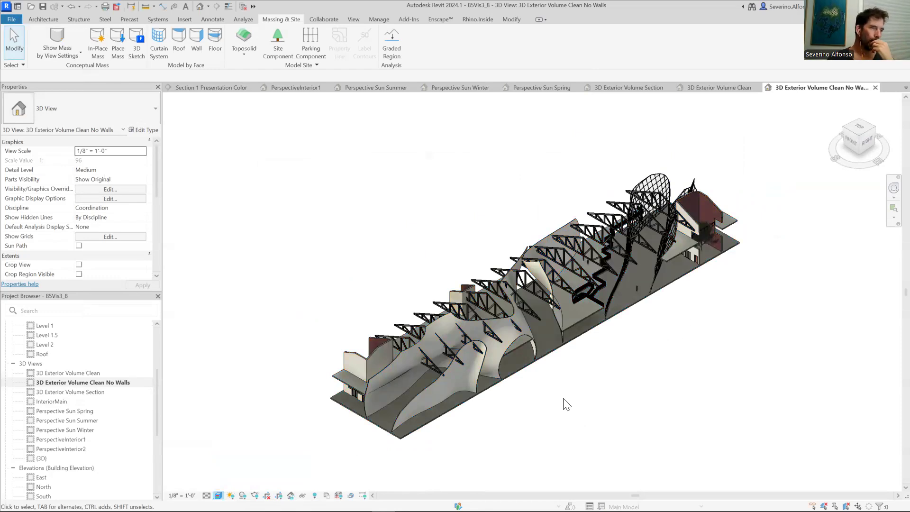
{"action": "left_click", "coordinate": [219, 496]}
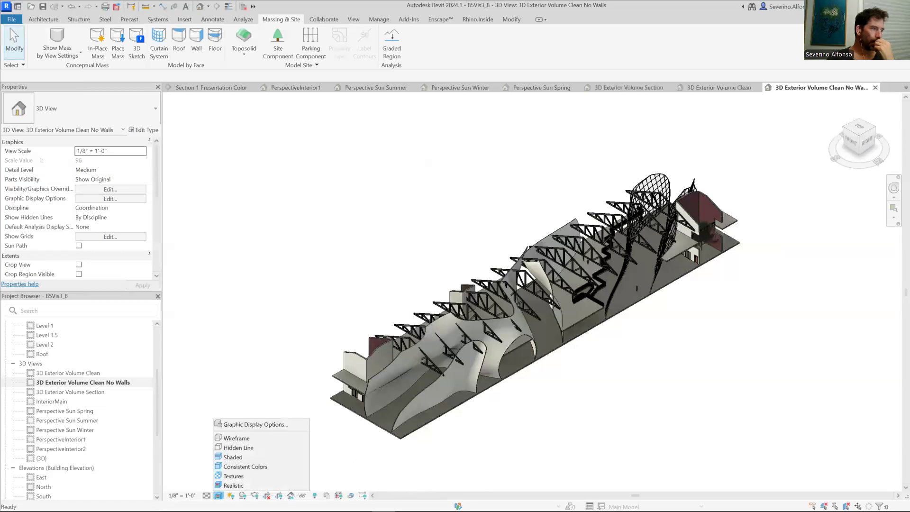
{"action": "left_click", "coordinate": [241, 459]}
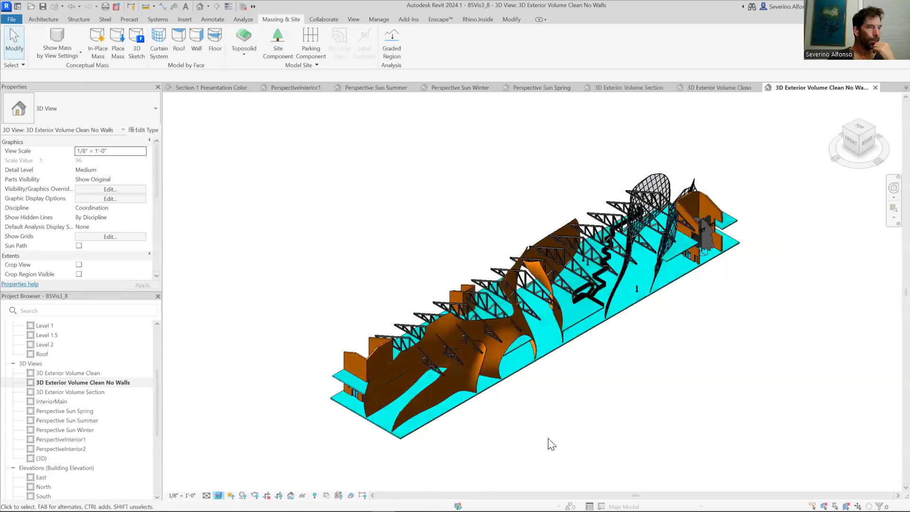
- Set the no-walls exterior view's visual style to Consistent Colors
{"action": "left_click", "coordinate": [218, 495]}
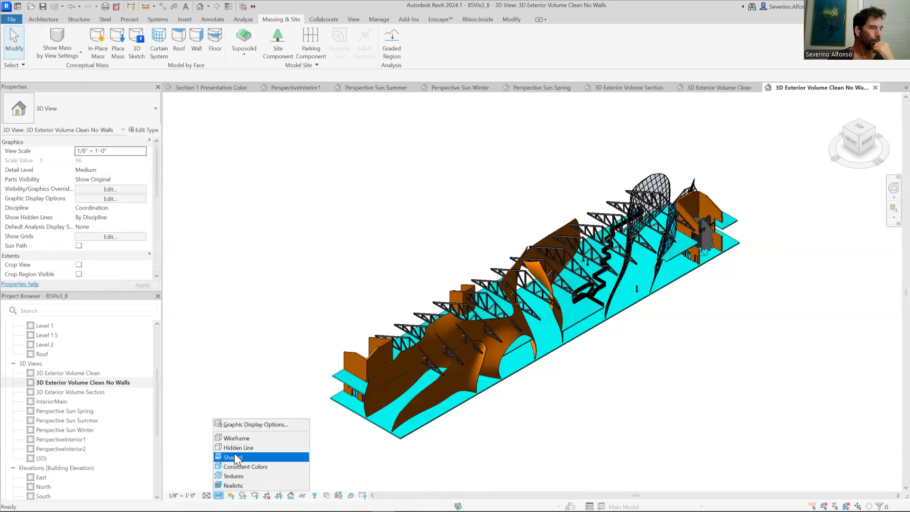
{"action": "left_click", "coordinate": [240, 467]}
{"action": "middle_click_drag", "start_coordinate": [689, 394], "coordinate": [643, 389]}
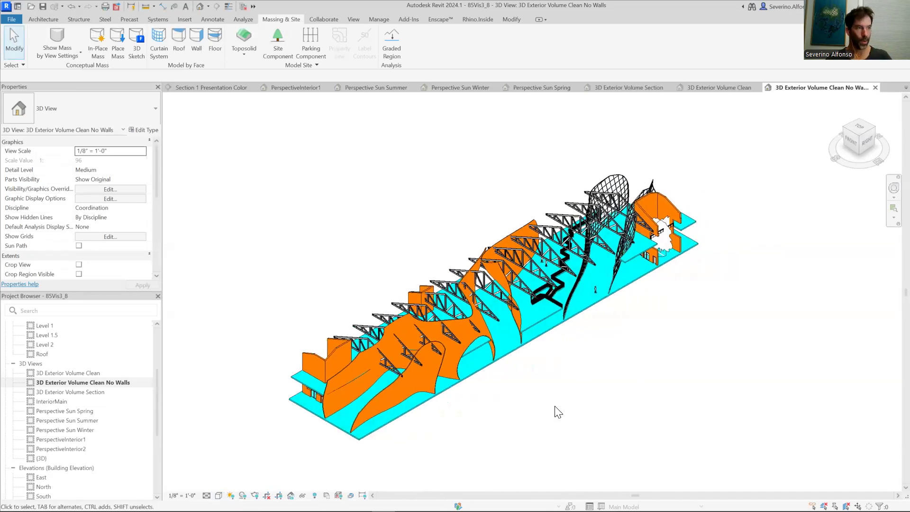
- Switch to InDesign, look over the whole panel layout, and return to Revit
{"action": "key", "text": "alt+Tab"}
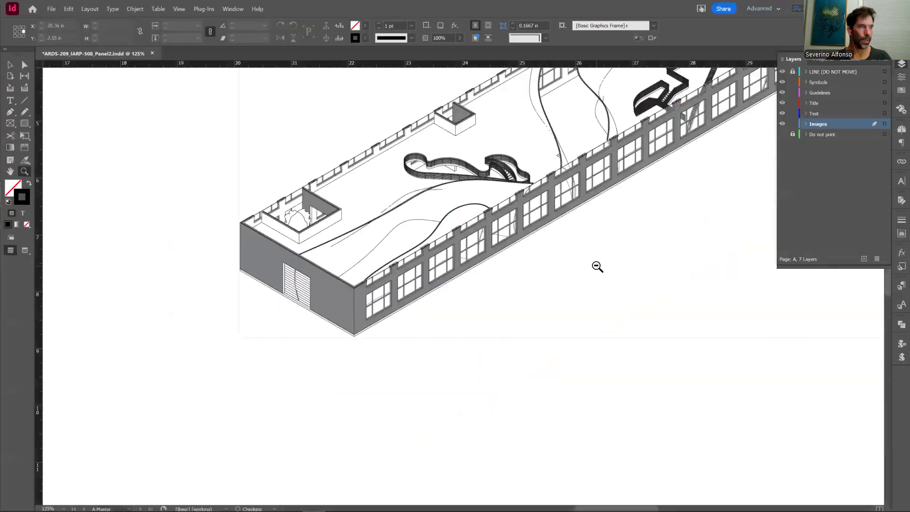
{"action": "left_click", "coordinate": [596, 267], "text": "alt"}
{"action": "left_click", "coordinate": [589, 306], "text": "alt"}
{"action": "left_click", "coordinate": [254, 287], "text": "alt"}
{"action": "left_click", "coordinate": [260, 296], "text": "alt"}
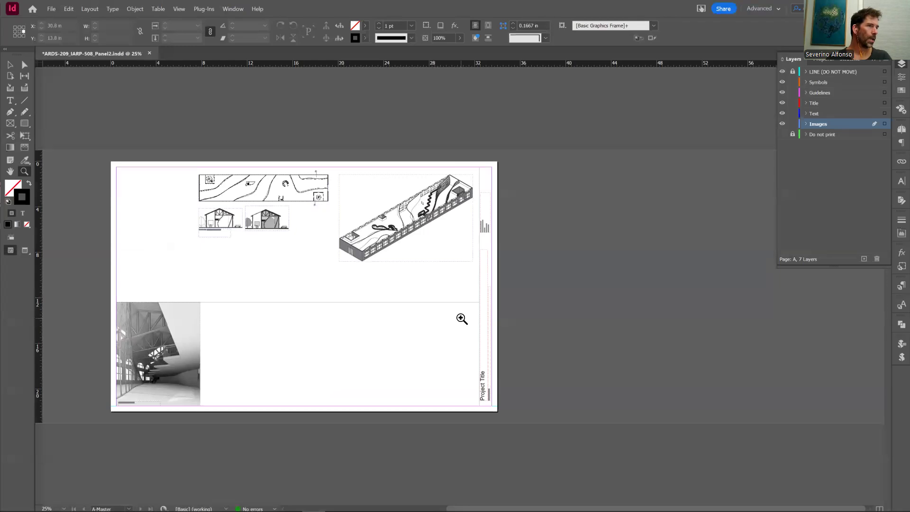
{"action": "key", "text": "alt+Tab"}
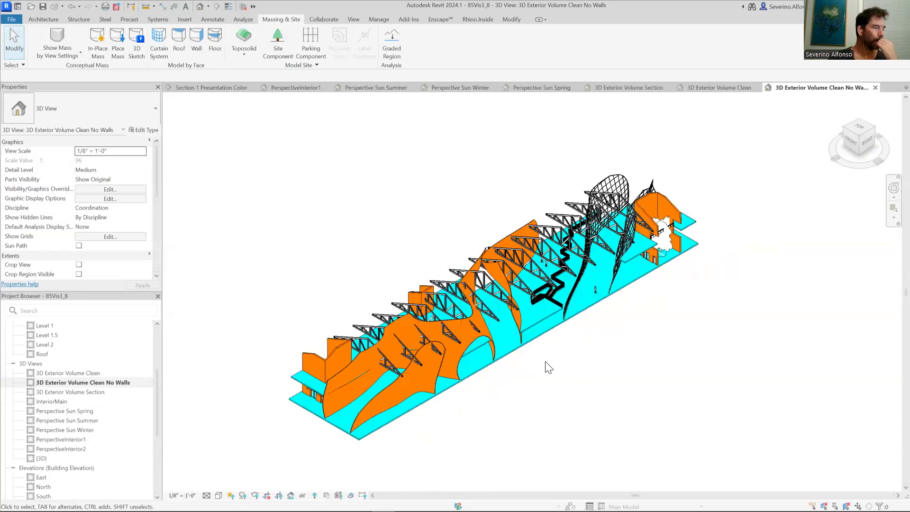
- Open the 3D Exterior Volume Clean view and clear the surface transparency override of the Roofs category
{"action": "double_click", "coordinate": [58, 374]}
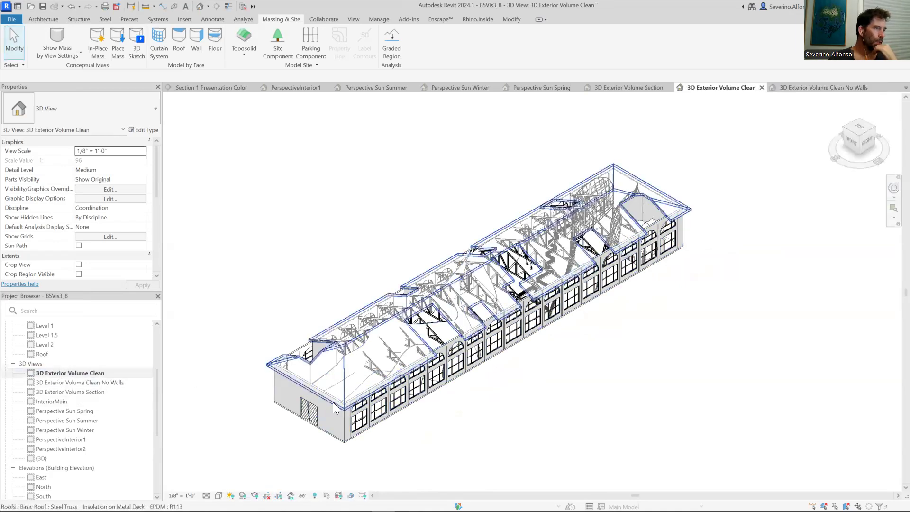
{"action": "key", "text": "v"}
{"action": "key", "text": "v"}
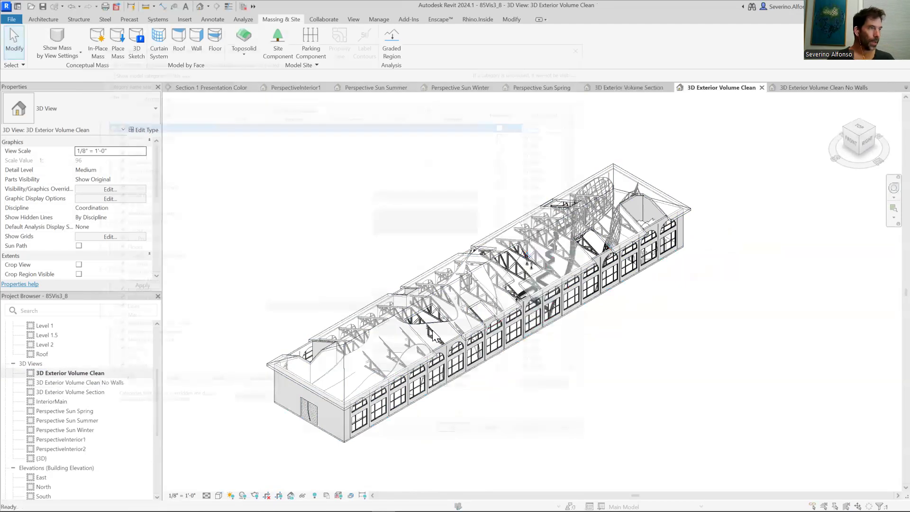
{"action": "left_click", "coordinate": [150, 286]}
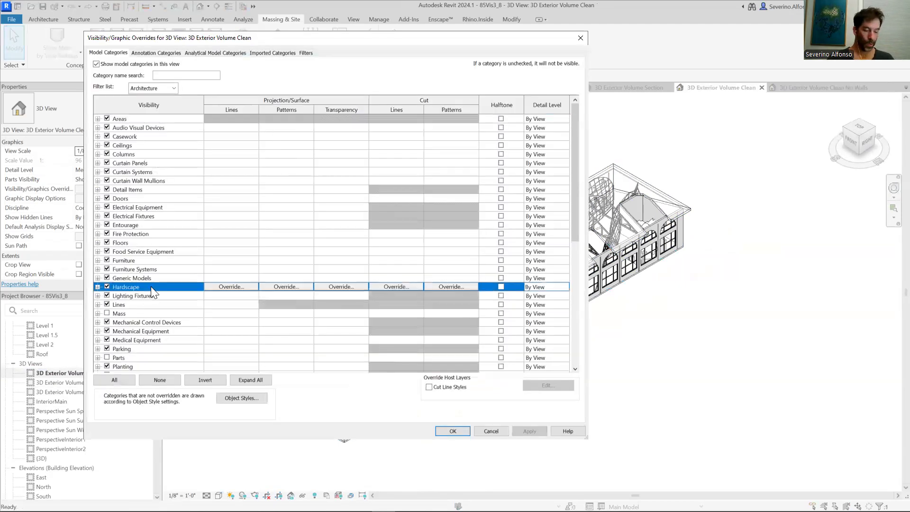
{"action": "key", "text": "r"}
{"action": "scroll", "coordinate": [138, 350], "scroll_direction": "down", "scroll_amount": 2}
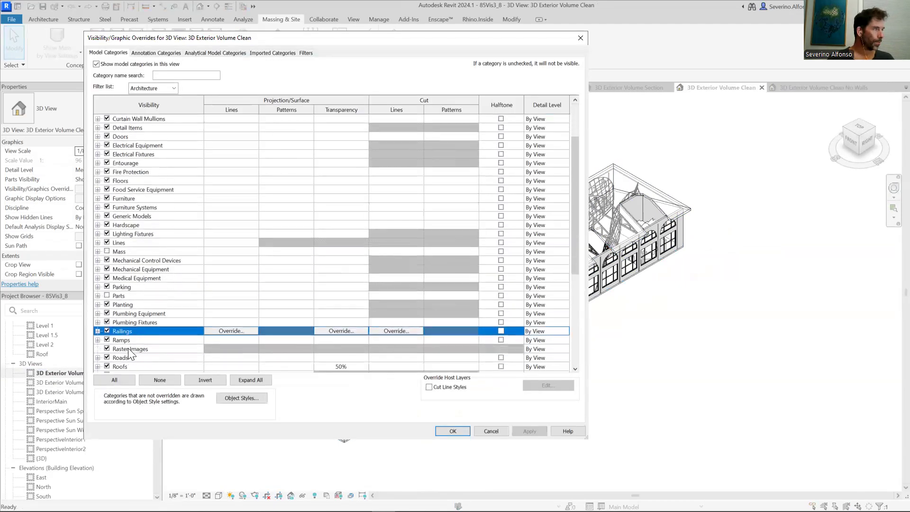
{"action": "left_click", "coordinate": [125, 349]}
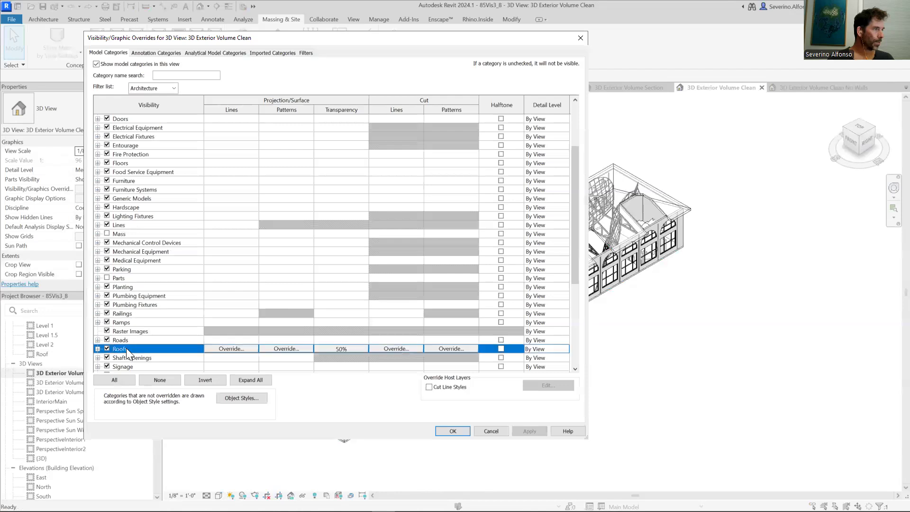
{"action": "left_click", "coordinate": [335, 348]}
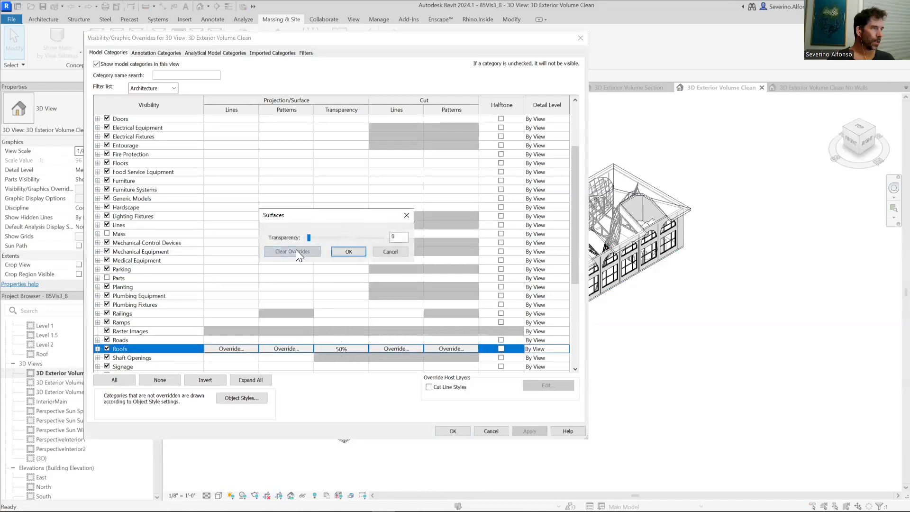
{"action": "left_click", "coordinate": [346, 252]}
{"action": "left_click", "coordinate": [461, 433]}
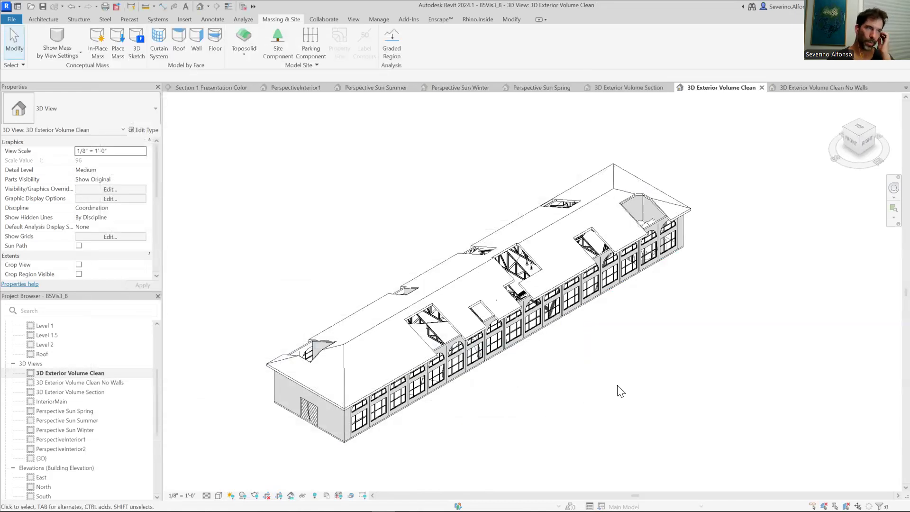
- Duplicate the 3D Exterior Volume Clean view and rename the copy 3D Exterior Volume Clean Exploded
{"action": "right_click", "coordinate": [76, 373]}
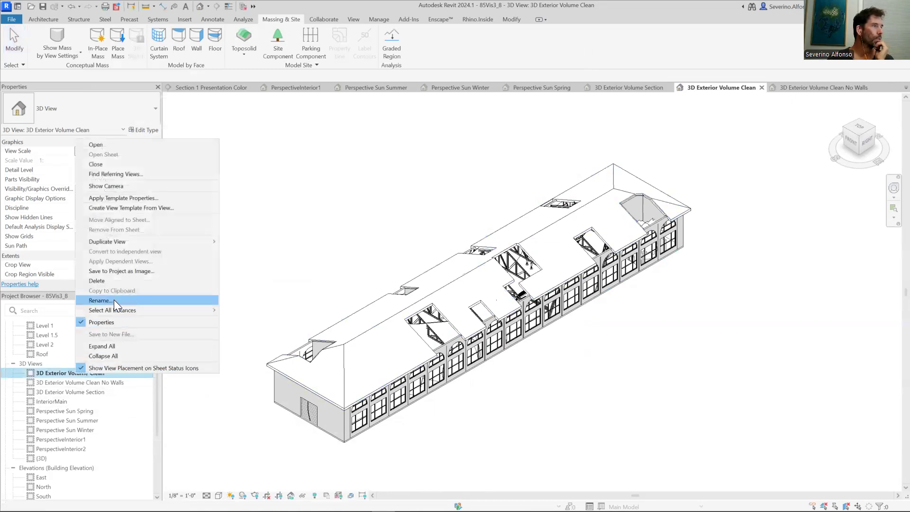
{"action": "mouse_move", "coordinate": [122, 243]}
{"action": "left_click", "coordinate": [237, 251]}
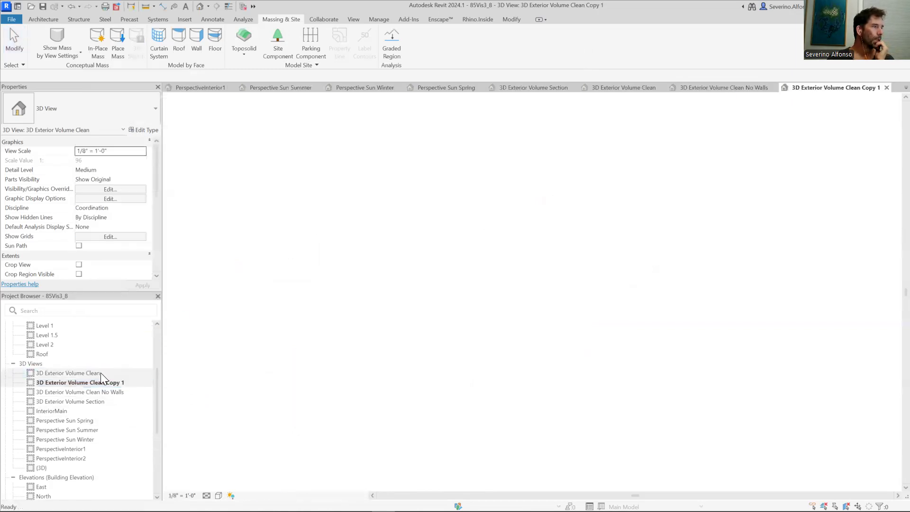
{"action": "right_click", "coordinate": [98, 380]}
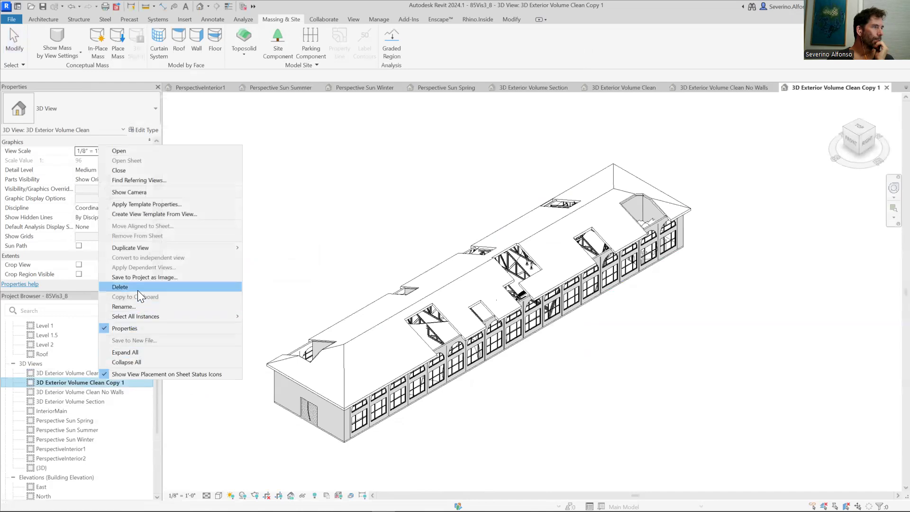
{"action": "left_click", "coordinate": [136, 306]}
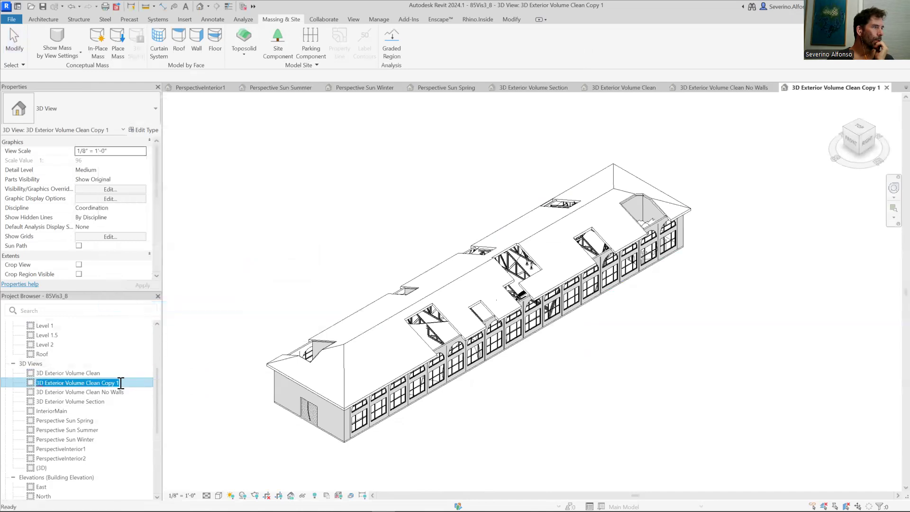
{"action": "double_click", "coordinate": [118, 382]}
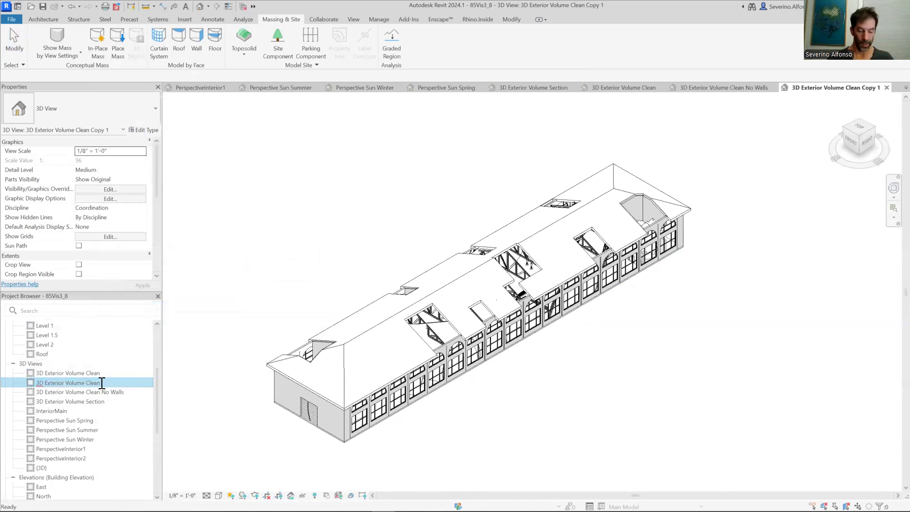
{"action": "type", "text": "Exploded"}
{"action": "key", "text": "Return"}
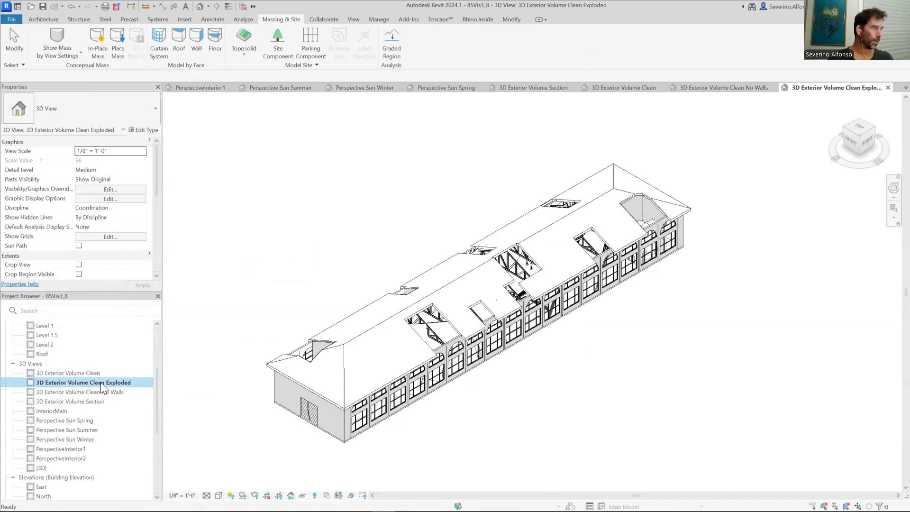
- Displace the roof straight up above the building, with a Z displacement of about 218' 4"
{"action": "scroll", "coordinate": [441, 416], "scroll_direction": "down", "scroll_amount": 1}
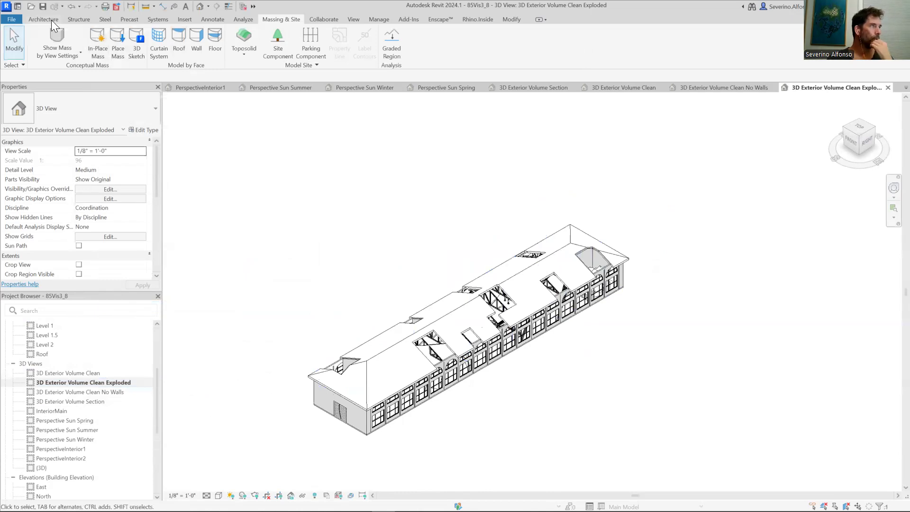
{"action": "left_click", "coordinate": [443, 318]}
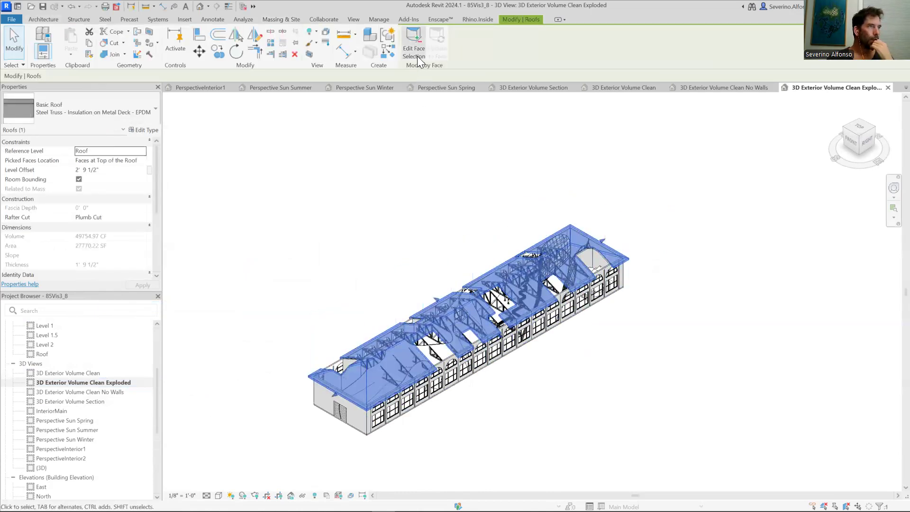
{"action": "left_click", "coordinate": [324, 32]}
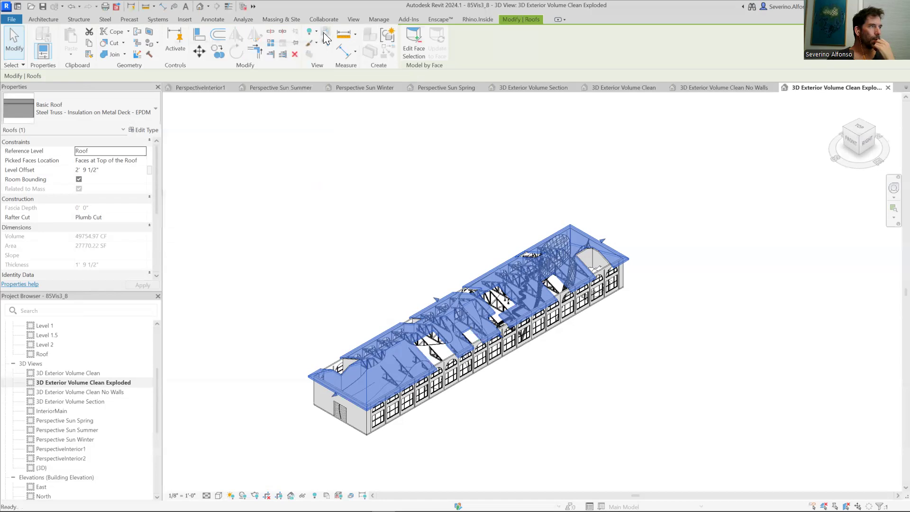
{"action": "left_click_drag", "start_coordinate": [468, 293], "coordinate": [470, 144]}
{"action": "scroll", "coordinate": [641, 317], "scroll_direction": "down", "scroll_amount": 3}
{"action": "middle_click_drag", "start_coordinate": [641, 317], "coordinate": [550, 393]}
{"action": "left_click_drag", "start_coordinate": [482, 243], "coordinate": [482, 226]}
{"action": "left_click", "coordinate": [615, 299]}
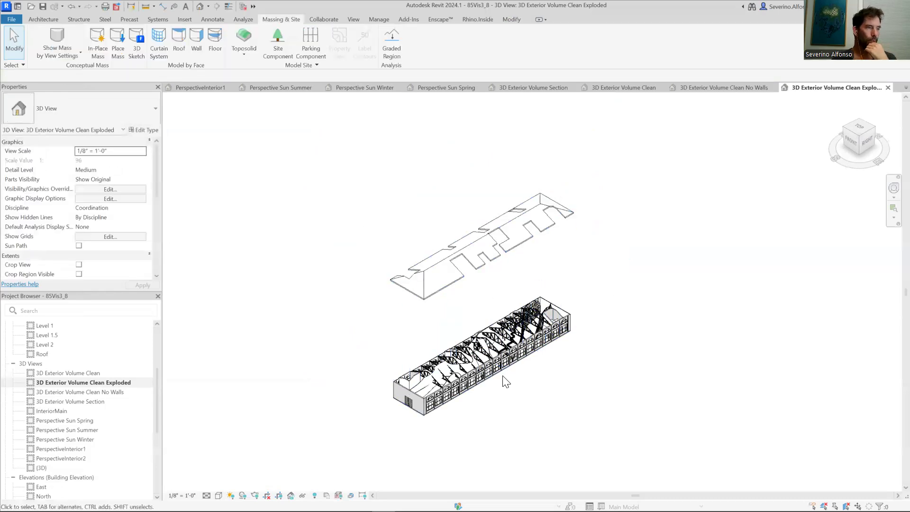
- Raise the displaced roof further above the building, to a Z displacement of about 318' 10"
{"action": "scroll", "coordinate": [506, 382], "scroll_direction": "up", "scroll_amount": 4}
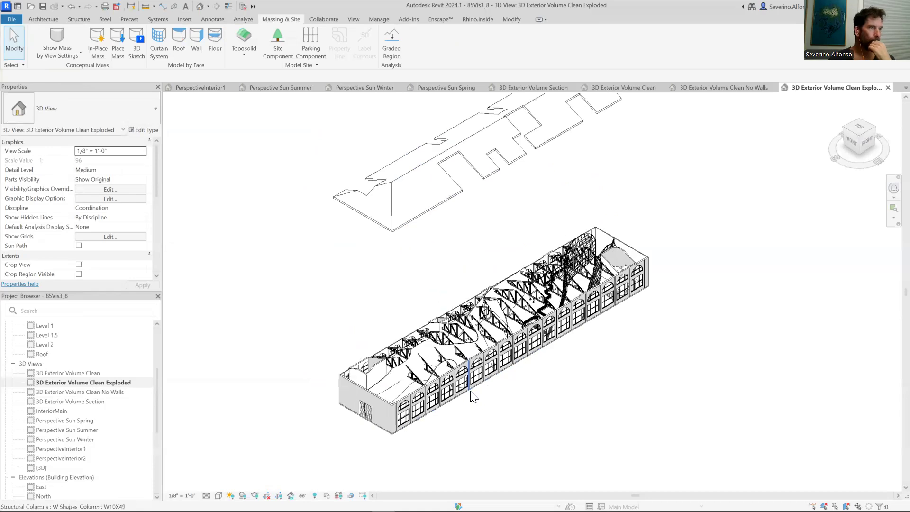
{"action": "scroll", "coordinate": [472, 395], "scroll_direction": "down", "scroll_amount": 2}
{"action": "scroll", "coordinate": [431, 346], "scroll_direction": "down", "scroll_amount": 3}
{"action": "left_click", "coordinate": [439, 287]}
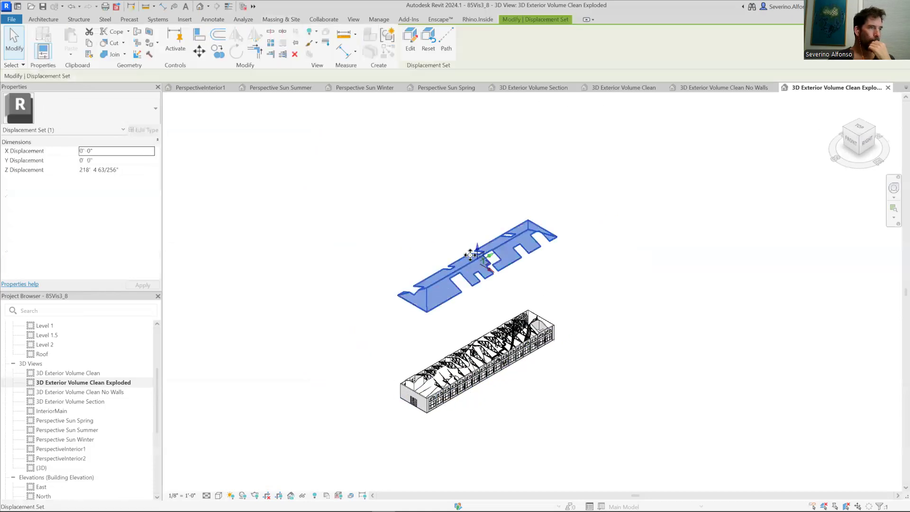
{"action": "left_click_drag", "start_coordinate": [478, 248], "coordinate": [478, 207]}
{"action": "left_click", "coordinate": [599, 259]}
- Filter the building selection to floors only and displace the floors upward by about 201' 2" in Z
{"action": "left_click_drag", "start_coordinate": [368, 296], "coordinate": [605, 436]}
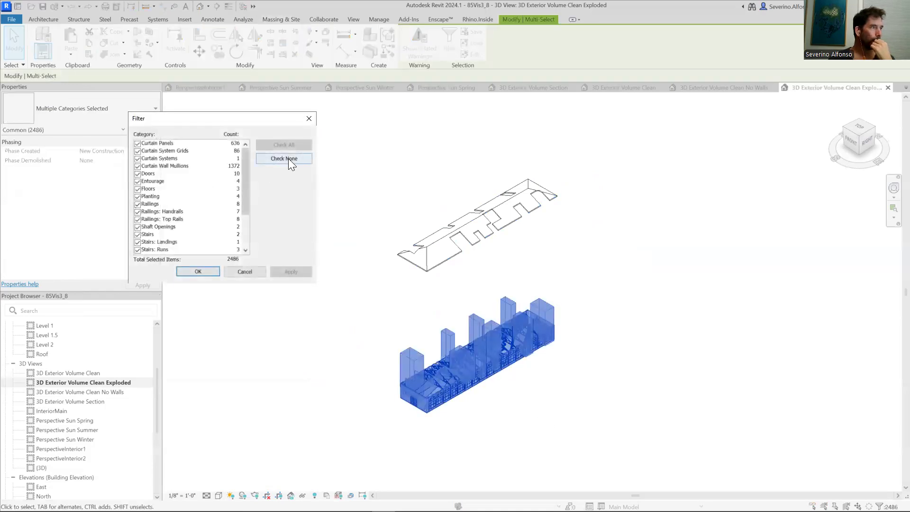
{"action": "left_click", "coordinate": [287, 158]}
{"action": "left_click", "coordinate": [137, 189]}
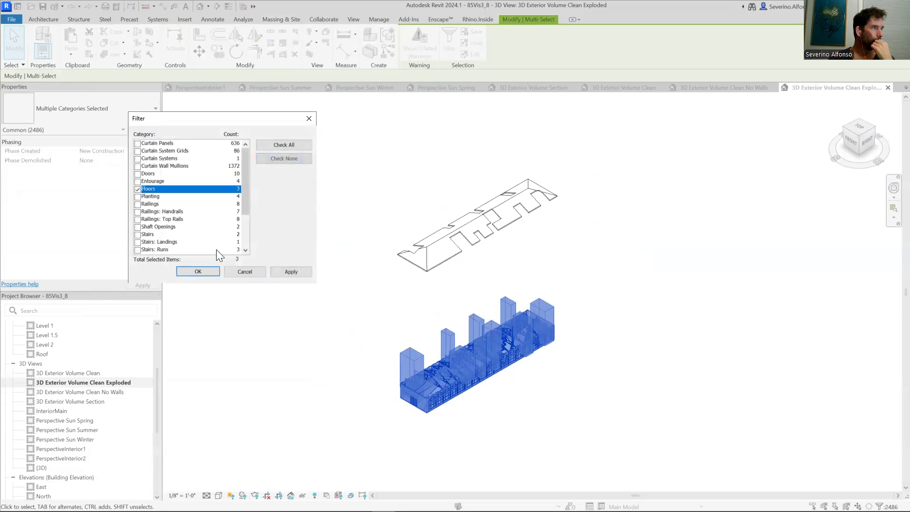
{"action": "left_click", "coordinate": [214, 271]}
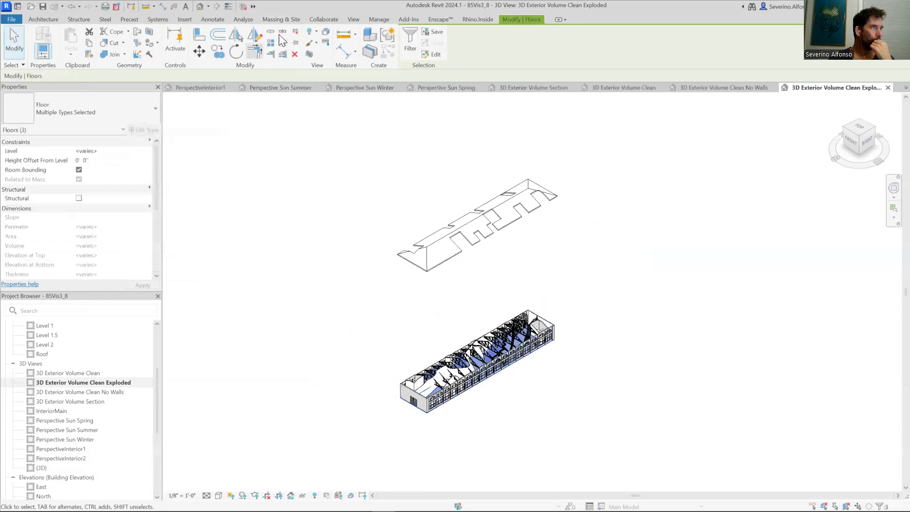
{"action": "left_click", "coordinate": [327, 32]}
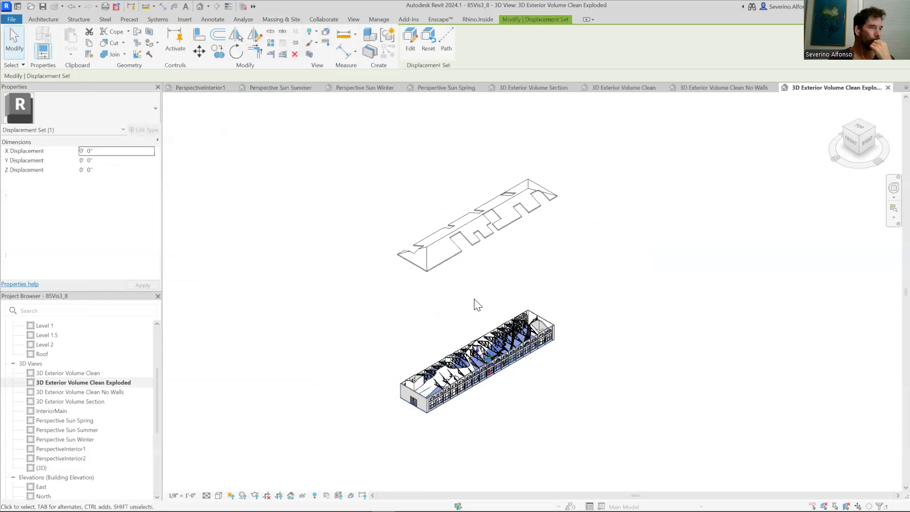
{"action": "left_click_drag", "start_coordinate": [476, 348], "coordinate": [488, 264]}
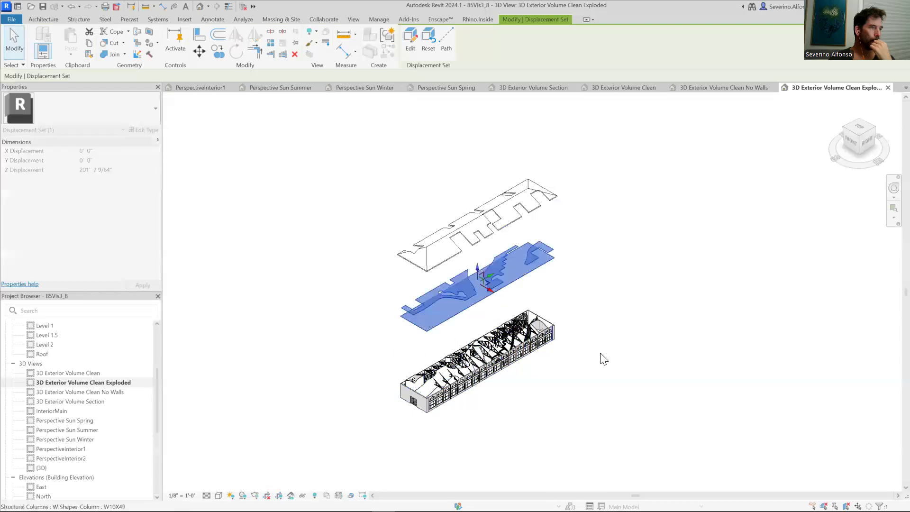
{"action": "left_click", "coordinate": [642, 387]}
- Raise the displaced roof further and lift the displaced floors to a Z displacement of about 294' 4"
{"action": "left_click", "coordinate": [485, 217]}
{"action": "left_click_drag", "start_coordinate": [477, 206], "coordinate": [478, 163]}
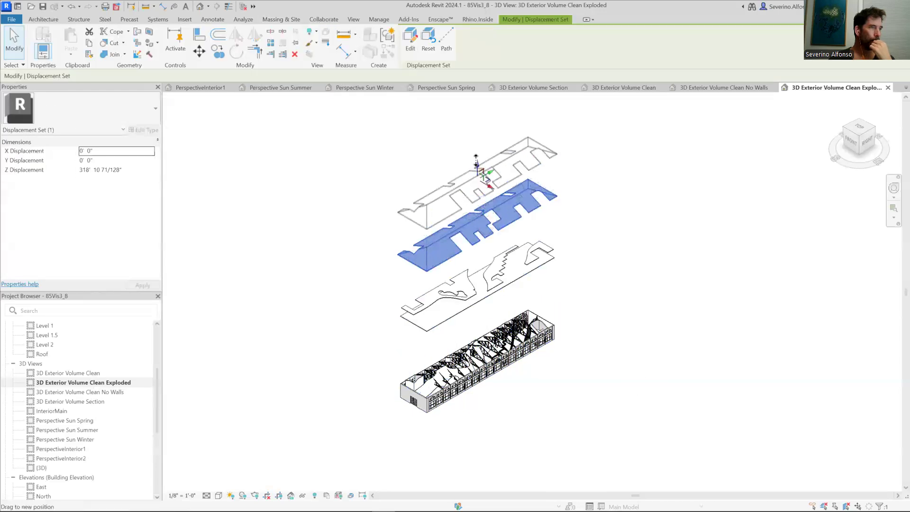
{"action": "left_click", "coordinate": [493, 277]}
{"action": "left_click_drag", "start_coordinate": [478, 265], "coordinate": [477, 227]}
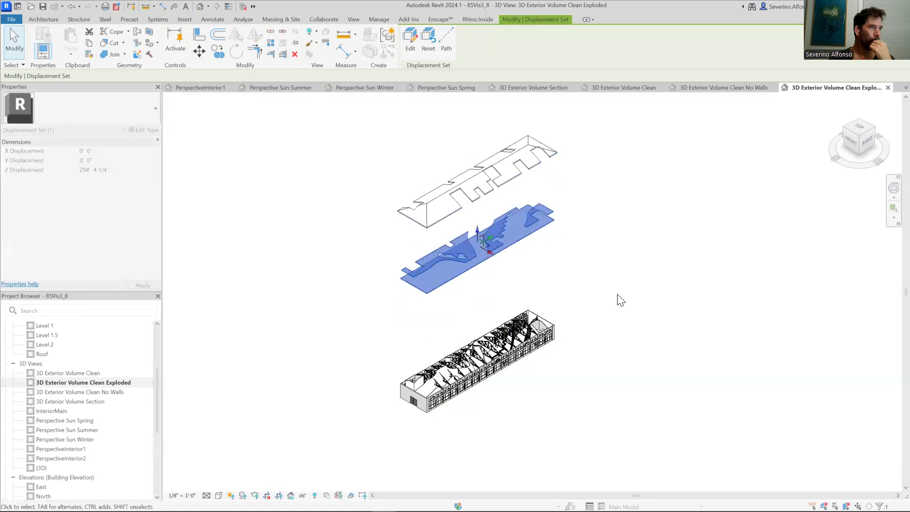
- Filter the building selection to structural columns, chord and web framing and trusses, and displace them upward by about 159' 4" in Z
{"action": "left_click", "coordinate": [579, 365]}
{"action": "left_click_drag", "start_coordinate": [363, 422], "coordinate": [592, 299]}
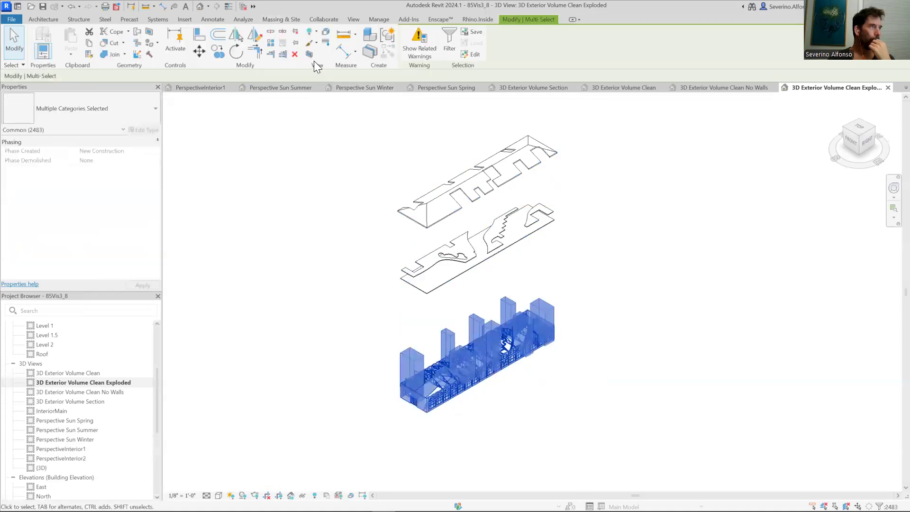
{"action": "left_click", "coordinate": [448, 49]}
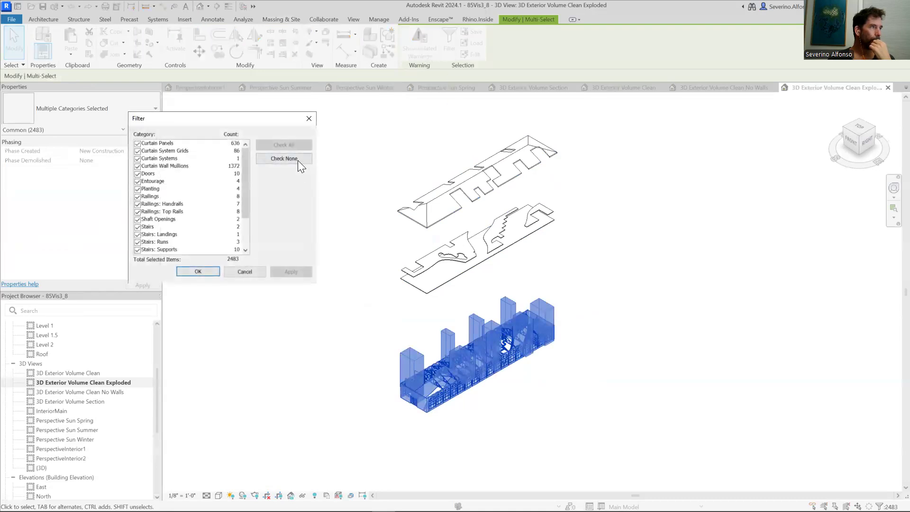
{"action": "left_click", "coordinate": [284, 159]}
{"action": "scroll", "coordinate": [140, 231], "scroll_direction": "down", "scroll_amount": 2}
{"action": "left_click", "coordinate": [137, 211]}
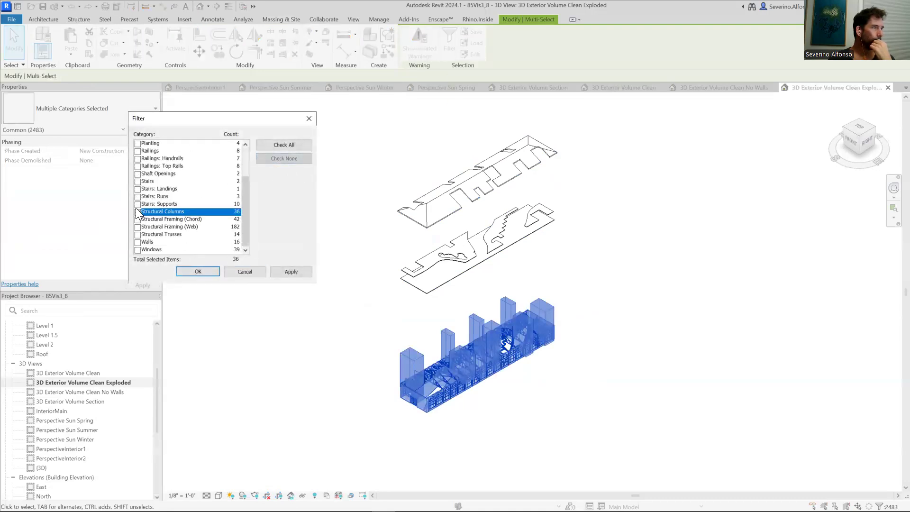
{"action": "left_click", "coordinate": [138, 219]}
{"action": "left_click", "coordinate": [138, 227]}
{"action": "left_click", "coordinate": [138, 234]}
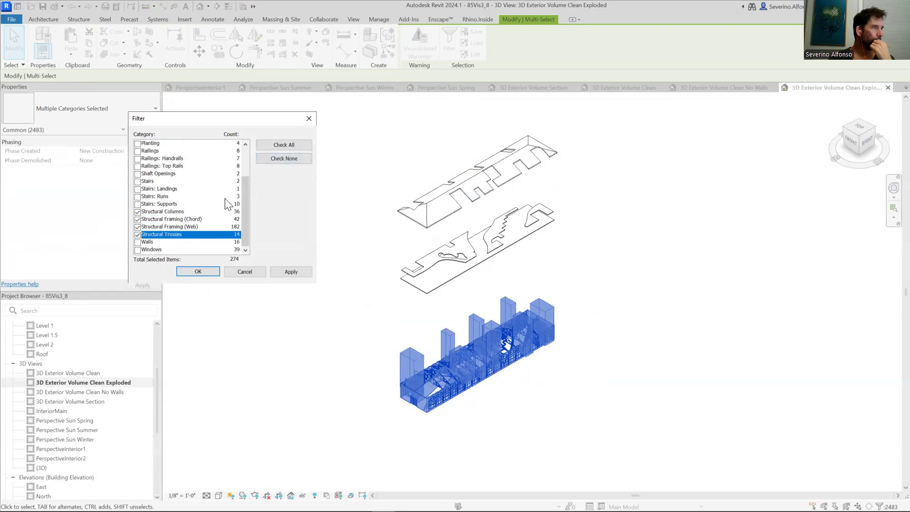
{"action": "left_click", "coordinate": [198, 271]}
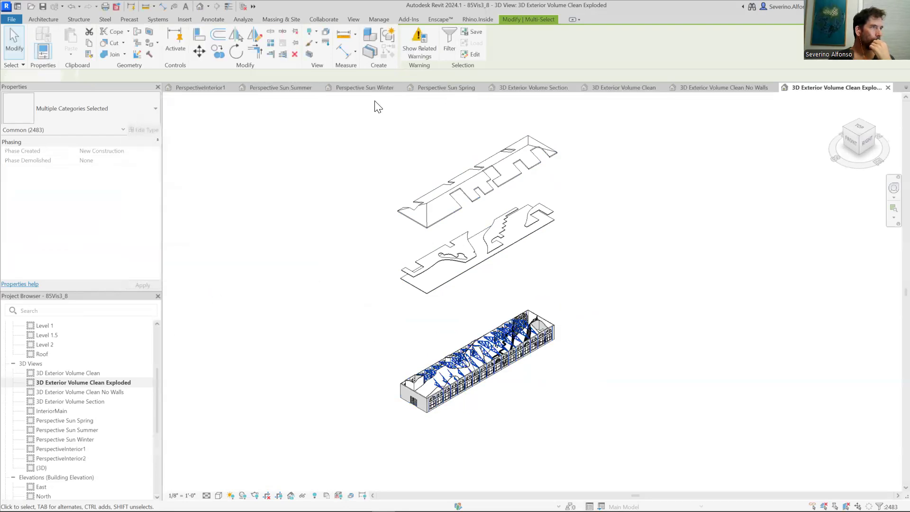
{"action": "left_click", "coordinate": [324, 32]}
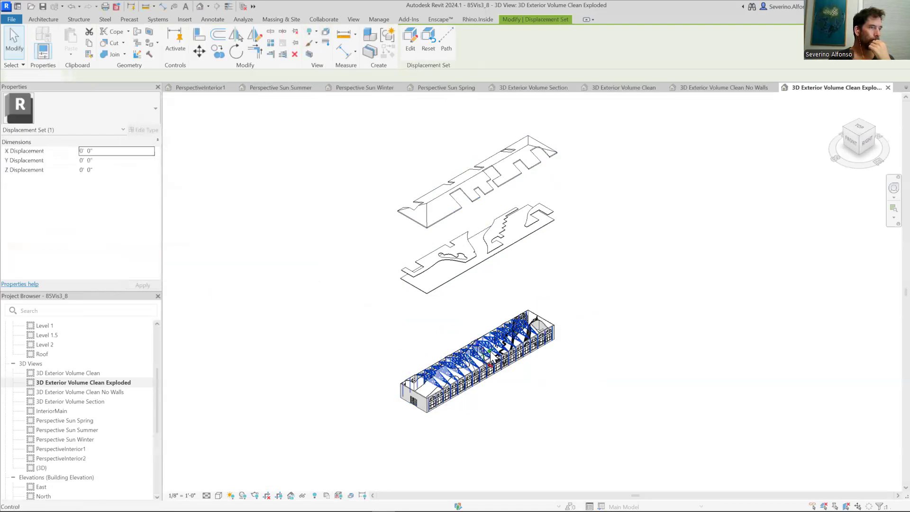
{"action": "scroll", "coordinate": [493, 358], "scroll_direction": "down", "scroll_amount": 2}
{"action": "left_click_drag", "start_coordinate": [496, 351], "coordinate": [495, 295]}
- Raise the displaced roof to a Z displacement of about 472' 7" and the displaced floors to about 346' 3"
{"action": "left_click", "coordinate": [495, 287]}
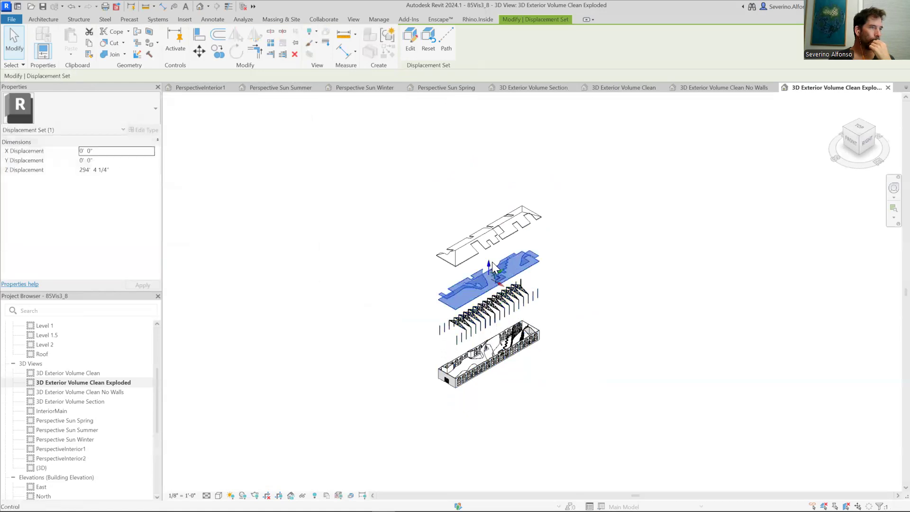
{"action": "left_click_drag", "start_coordinate": [490, 260], "coordinate": [489, 204]}
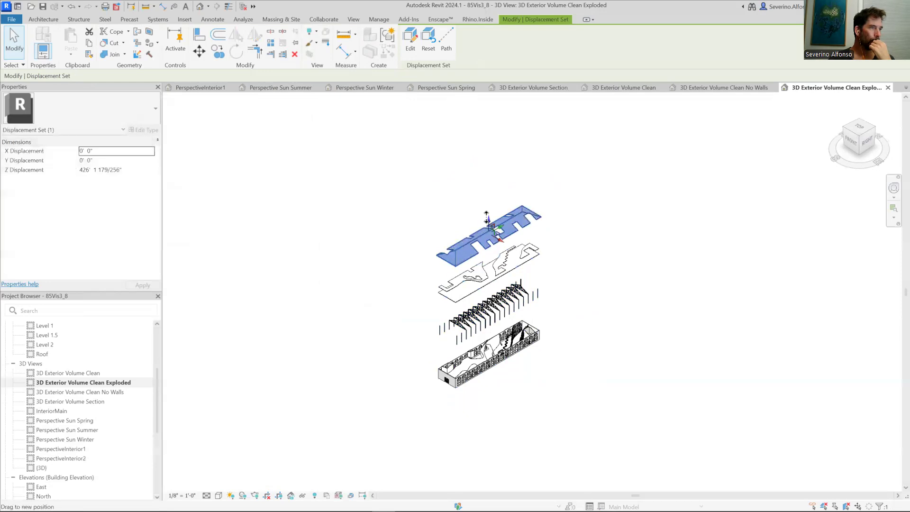
{"action": "left_click", "coordinate": [498, 263]}
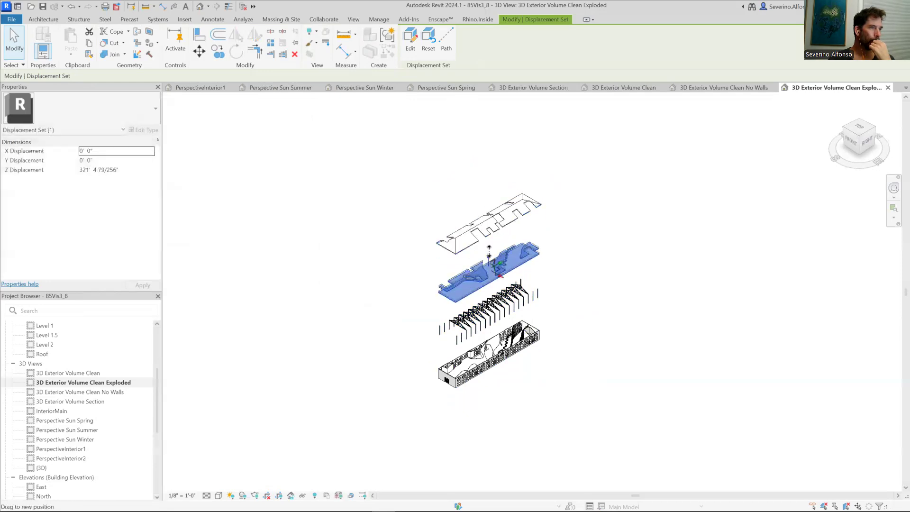
{"action": "left_click_drag", "start_coordinate": [489, 256], "coordinate": [489, 249]}
{"action": "left_click", "coordinate": [540, 268]}
- Raise the displaced structural columns and trusses slightly further above the walls
{"action": "scroll", "coordinate": [491, 283], "scroll_direction": "up", "scroll_amount": 2}
{"action": "left_click", "coordinate": [491, 304]}
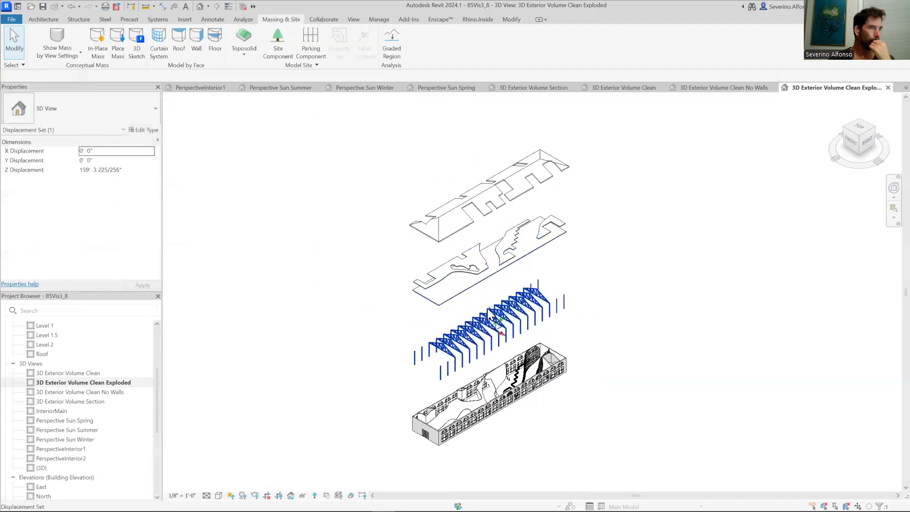
{"action": "left_click_drag", "start_coordinate": [490, 306], "coordinate": [490, 299]}
{"action": "left_click", "coordinate": [606, 343]}
- Select the building's right long side wall with its windows and displace it outward along X
{"action": "scroll", "coordinate": [608, 380], "scroll_direction": "down", "scroll_amount": 1}
{"action": "middle_click_drag", "start_coordinate": [609, 380], "coordinate": [604, 348]}
{"action": "scroll", "coordinate": [546, 377], "scroll_direction": "up", "scroll_amount": 2}
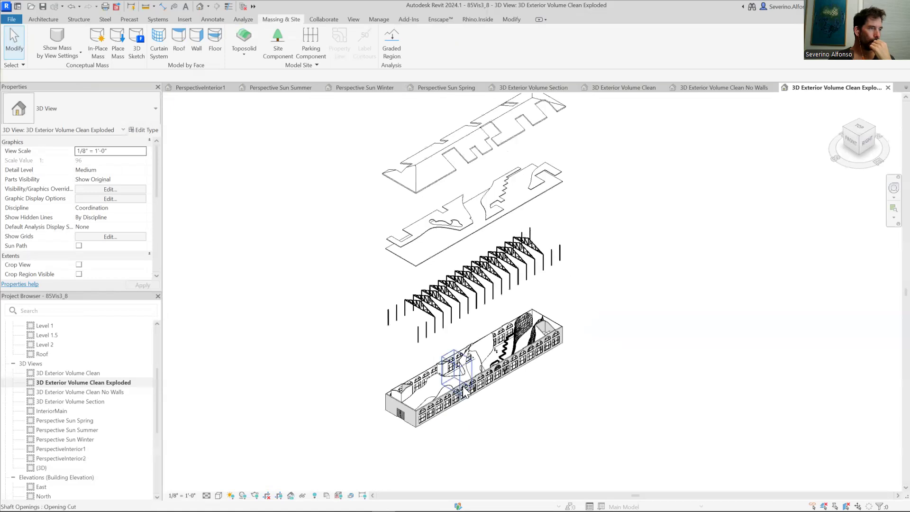
{"action": "scroll", "coordinate": [463, 411], "scroll_direction": "up", "scroll_amount": 1}
{"action": "scroll", "coordinate": [459, 411], "scroll_direction": "down", "scroll_amount": 4}
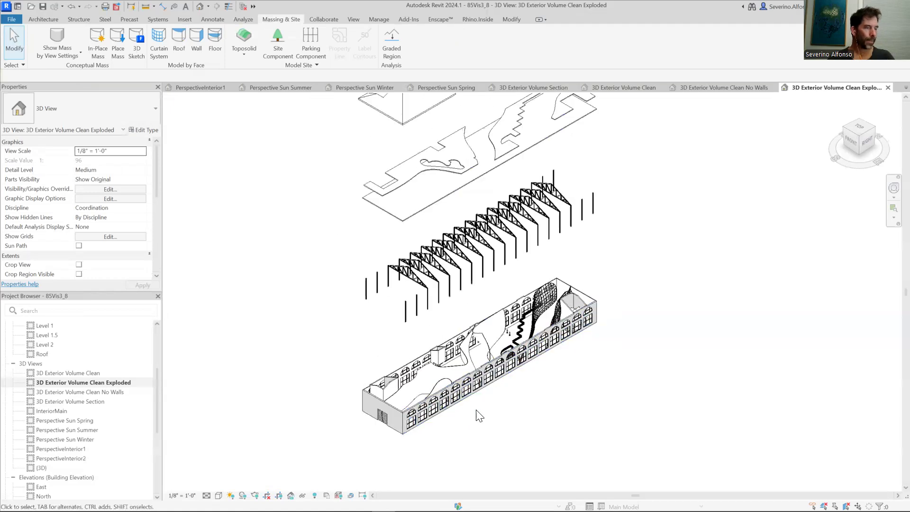
{"action": "middle_click_drag", "start_coordinate": [548, 415], "coordinate": [587, 358], "text": "shift"}
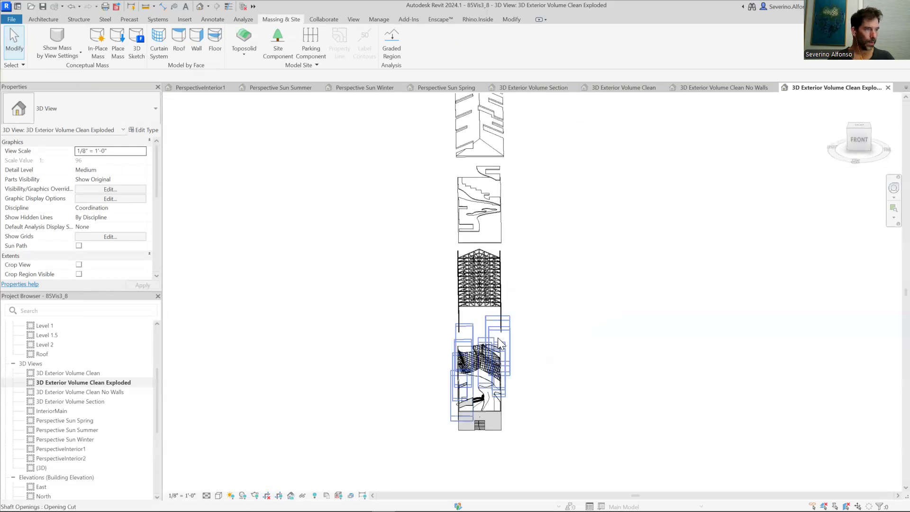
{"action": "left_click_drag", "start_coordinate": [500, 448], "coordinate": [531, 332]}
{"action": "middle_click_drag", "start_coordinate": [558, 415], "coordinate": [353, 269], "text": "shift"}
{"action": "left_click", "coordinate": [309, 54]}
{"action": "middle_click_drag", "start_coordinate": [540, 437], "coordinate": [538, 441], "text": "shift"}
{"action": "left_click_drag", "start_coordinate": [511, 398], "coordinate": [536, 421]}
{"action": "left_click", "coordinate": [522, 439]}
- Select the opposite long side wall with its windows and displace it outward to an X displacement of about -83' 3"
{"action": "middle_click_drag", "start_coordinate": [522, 440], "coordinate": [439, 349], "text": "shift"}
{"action": "left_click_drag", "start_coordinate": [433, 325], "coordinate": [463, 468]}
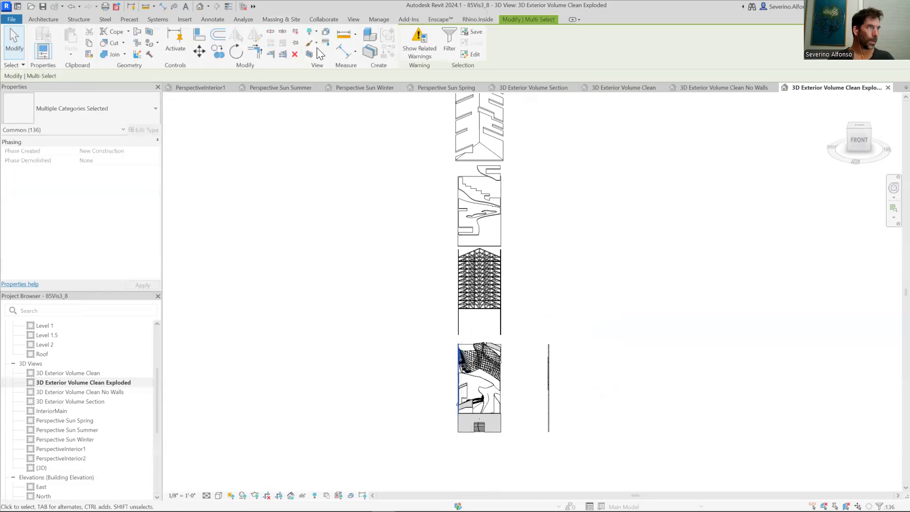
{"action": "left_click", "coordinate": [326, 33]}
{"action": "left_click_drag", "start_coordinate": [469, 392], "coordinate": [426, 390]}
{"action": "middle_click_drag", "start_coordinate": [557, 416], "coordinate": [743, 231], "text": "shift"}
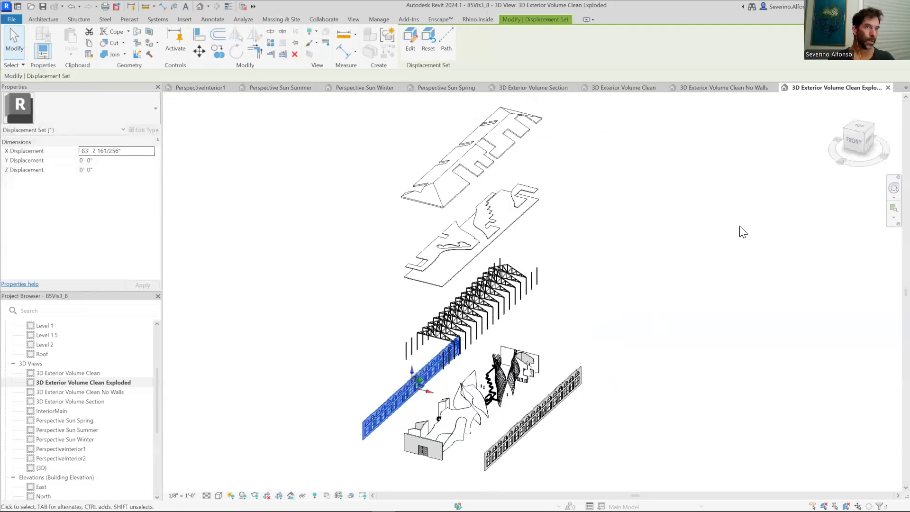
- Return the exploded 3D view to the isometric orientation from the top, front and right corner
{"action": "left_click", "coordinate": [861, 137]}
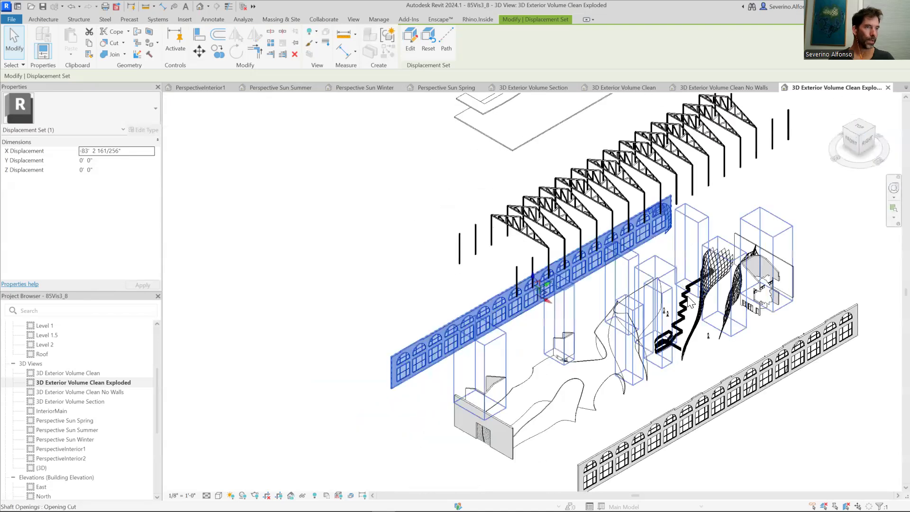
{"action": "scroll", "coordinate": [688, 297], "scroll_direction": "down", "scroll_amount": 5}
{"action": "left_click", "coordinate": [766, 359]}
{"action": "middle_click_drag", "start_coordinate": [777, 317], "coordinate": [770, 317], "text": "shift"}
{"action": "left_click", "coordinate": [865, 142]}
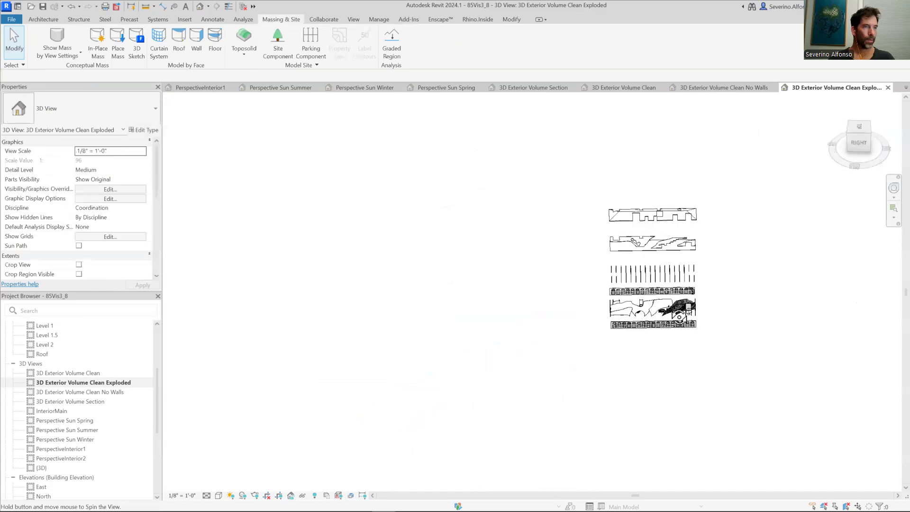
{"action": "left_click", "coordinate": [847, 152]}
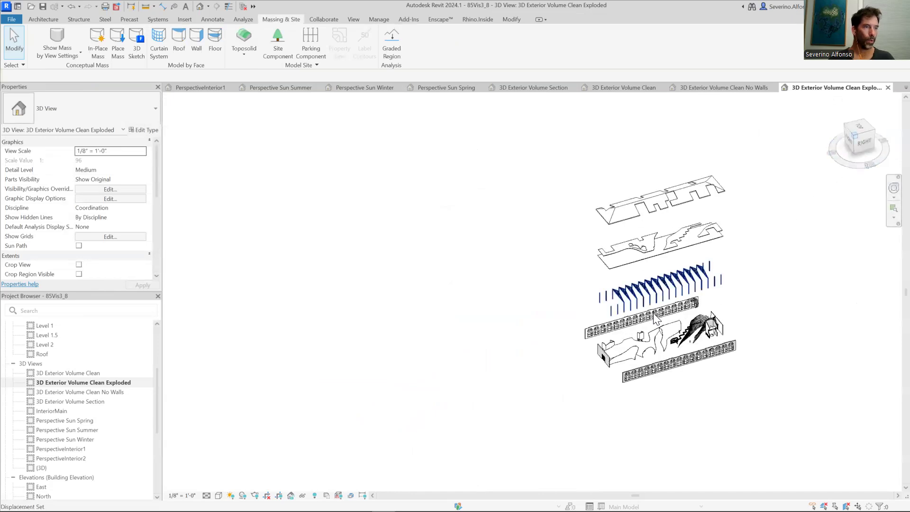
{"action": "middle_click_drag", "start_coordinate": [597, 390], "coordinate": [538, 391]}
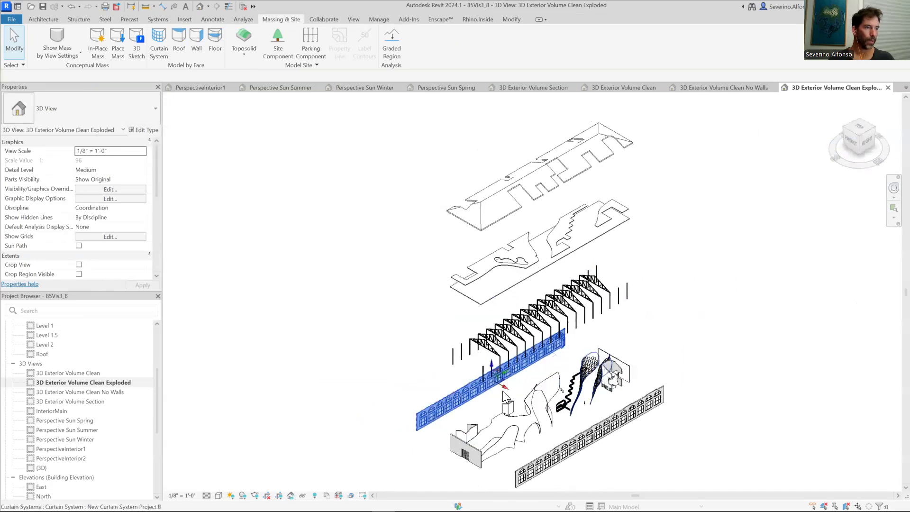
- Adjust the X displacement of the long side walls, bringing the left one closer to the building and the right one slightly farther out
{"action": "left_click", "coordinate": [498, 392]}
{"action": "left_click_drag", "start_coordinate": [496, 391], "coordinate": [596, 437]}
{"action": "left_click", "coordinate": [705, 456]}
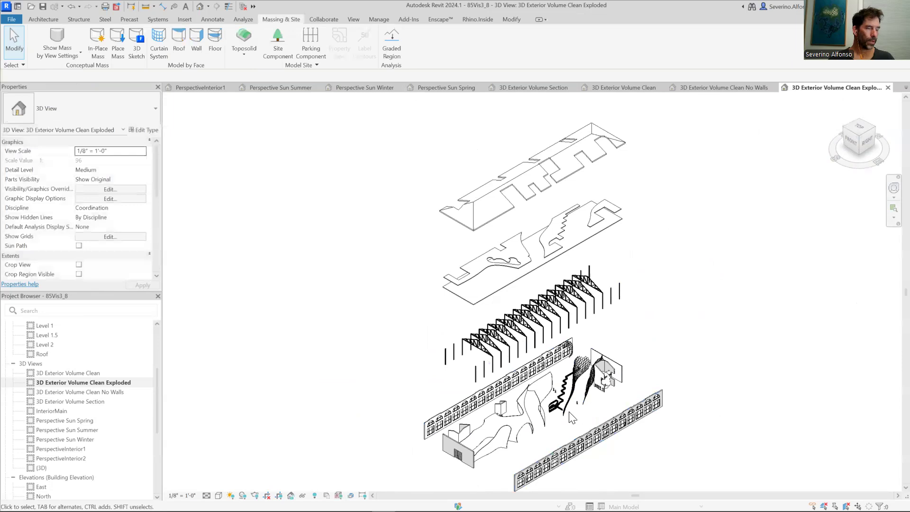
- Add displacement path lines from the lower corners of the displaced roof down to the building
{"action": "middle_click_drag", "start_coordinate": [738, 420], "coordinate": [713, 386]}
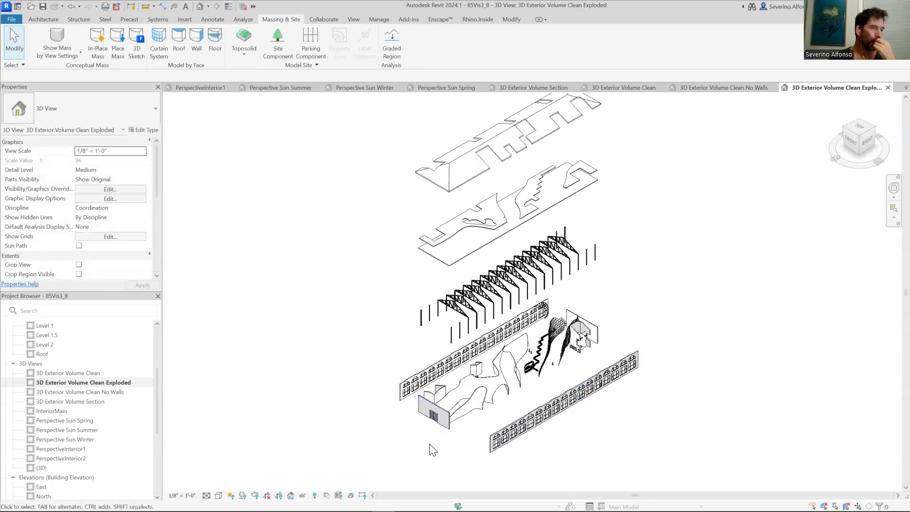
{"action": "middle_click_drag", "start_coordinate": [699, 314], "coordinate": [684, 326]}
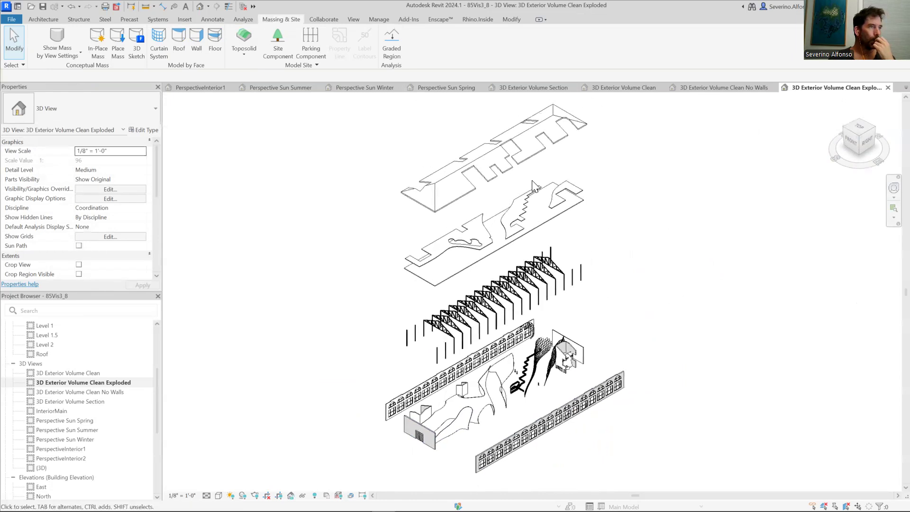
{"action": "left_click", "coordinate": [515, 159]}
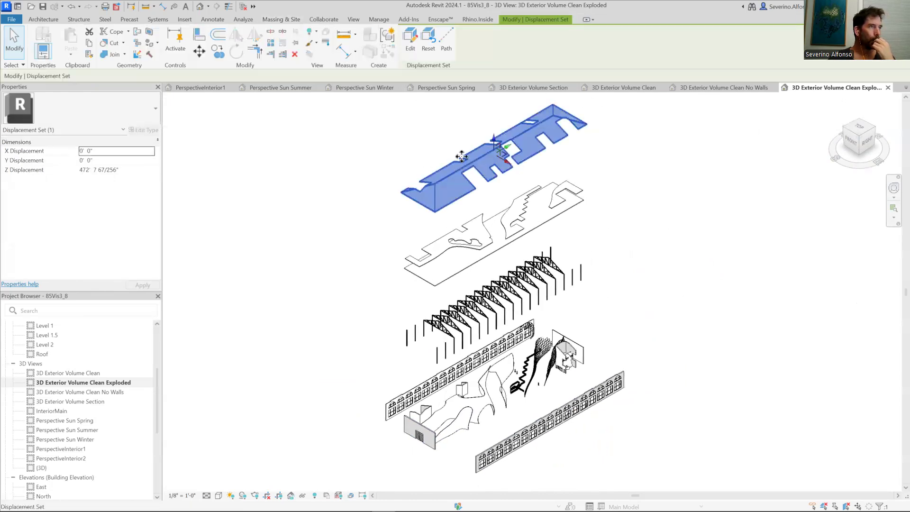
{"action": "left_click", "coordinate": [449, 42]}
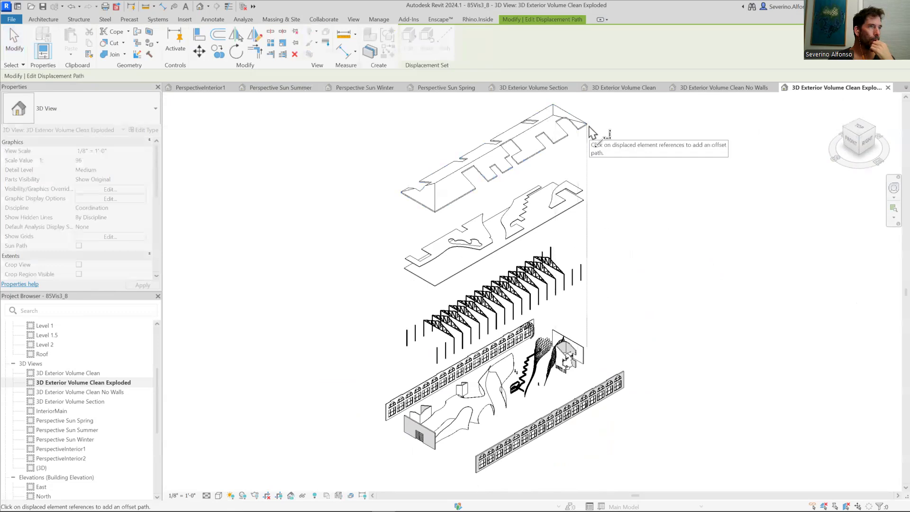
{"action": "left_click", "coordinate": [402, 193]}
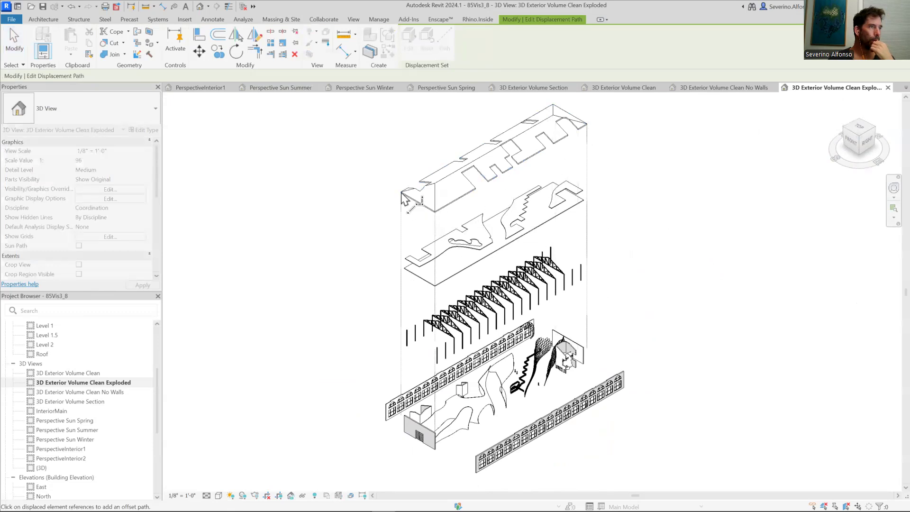
- Add displacement path lines from the end corners of the displaced long side walls back to the building
{"action": "left_click", "coordinate": [624, 373]}
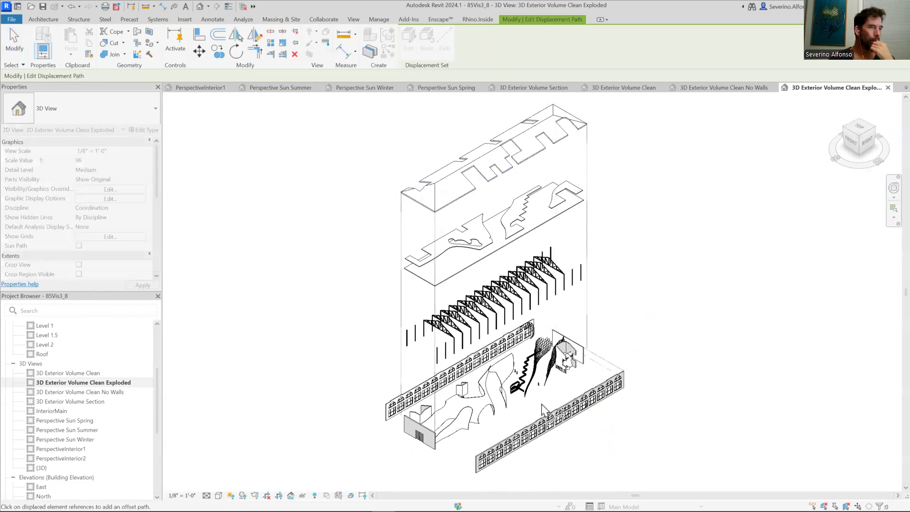
{"action": "left_click", "coordinate": [472, 474]}
{"action": "left_click", "coordinate": [473, 453]}
{"action": "left_click", "coordinate": [387, 422]}
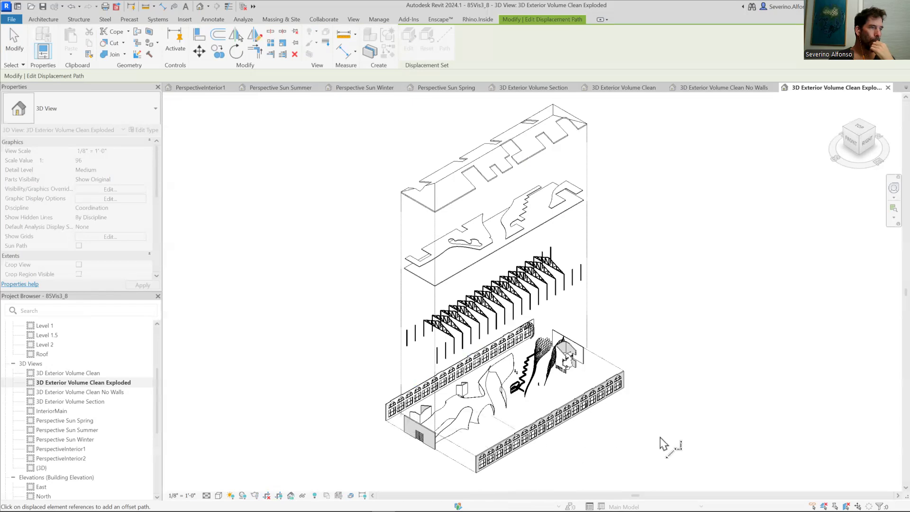
- Add displacement path lines from the end columns of the displaced structure and finish editing the paths
{"action": "left_click", "coordinate": [582, 279]}
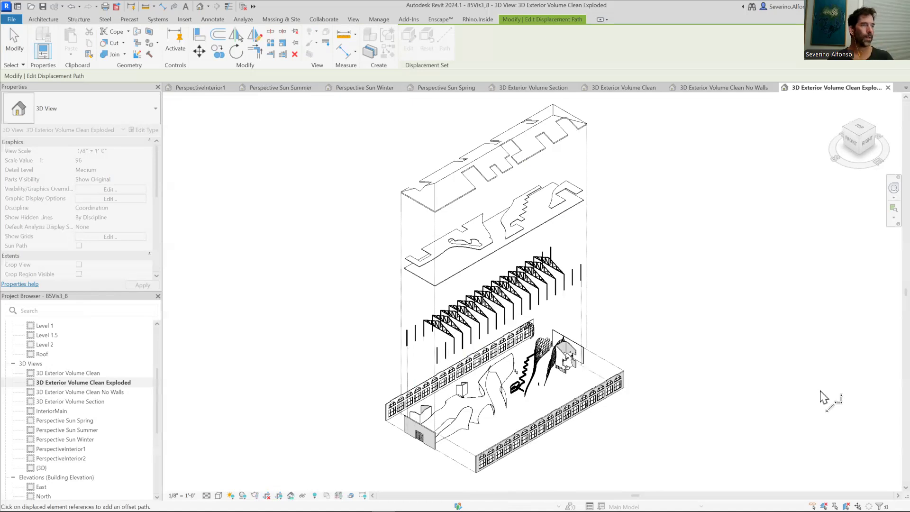
{"action": "key", "text": "Escape"}
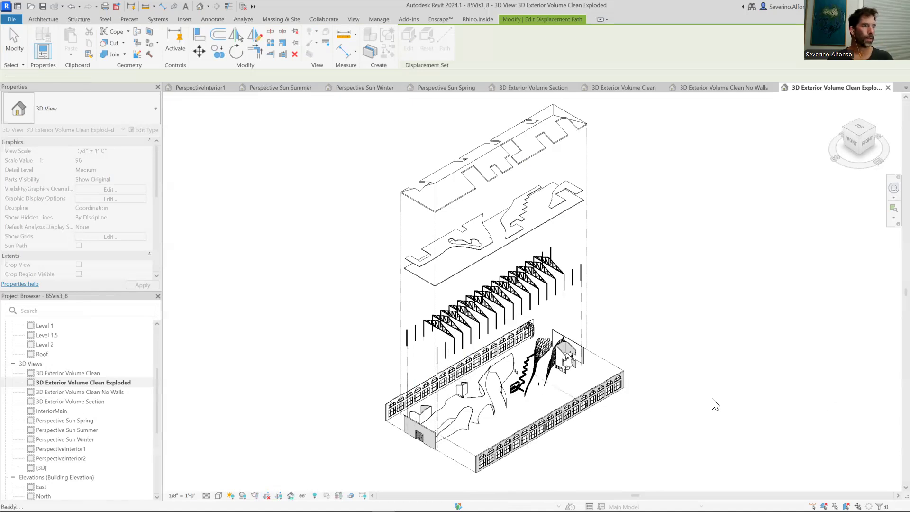
{"action": "scroll", "coordinate": [725, 380], "scroll_direction": "down", "scroll_amount": 1}
{"action": "middle_click_drag", "start_coordinate": [725, 380], "coordinate": [679, 376]}
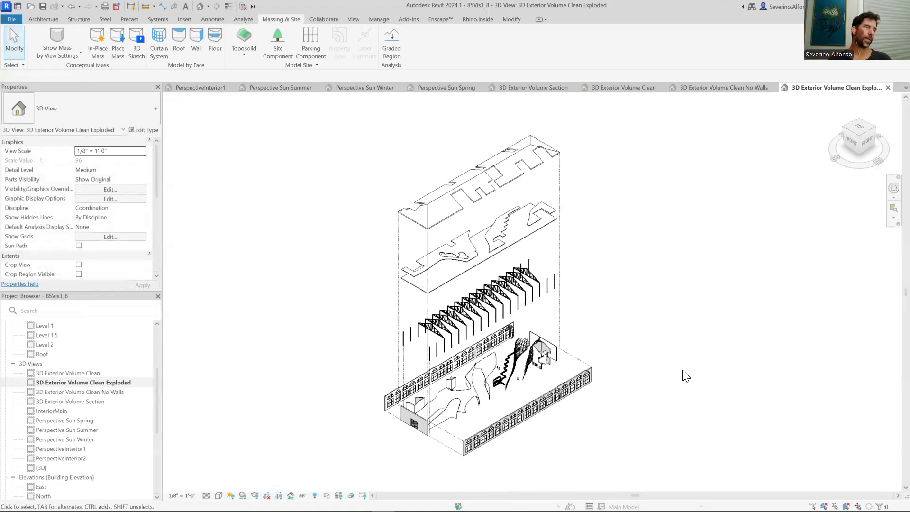
{"action": "left_click", "coordinate": [498, 244]}
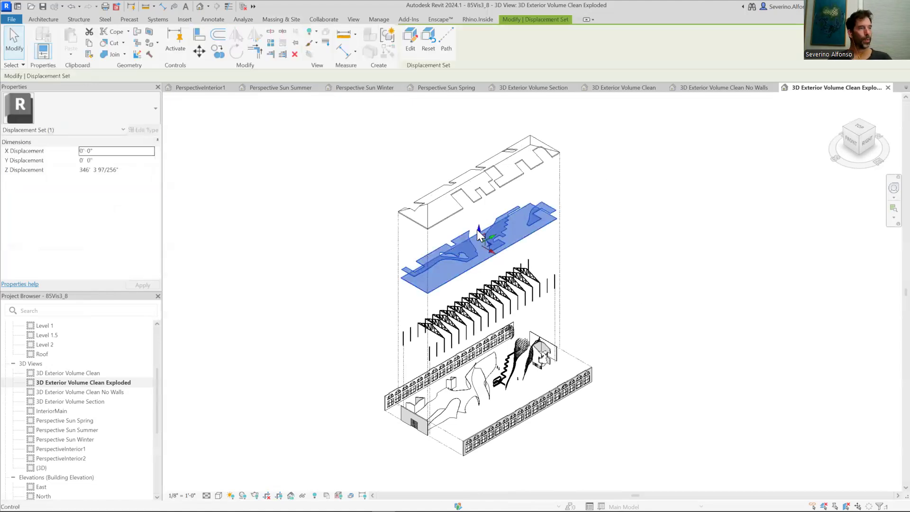
{"action": "left_click", "coordinate": [664, 262]}
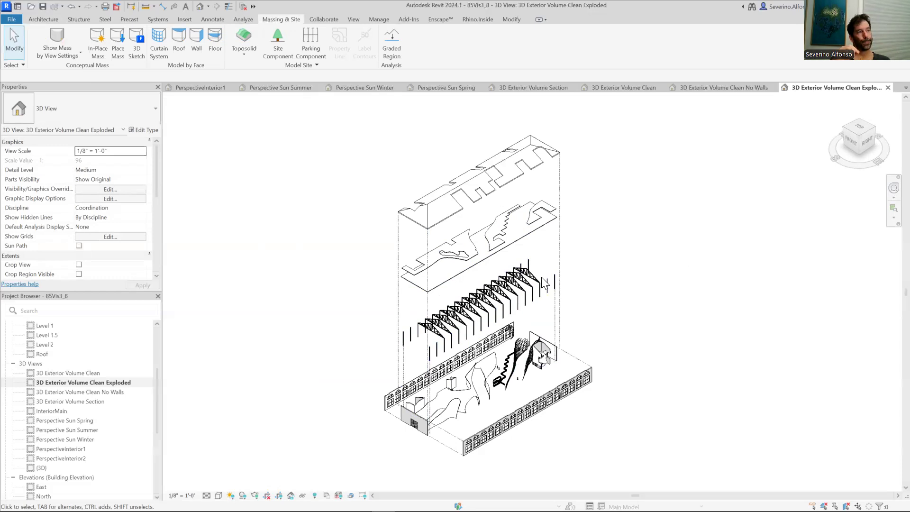
- Set up an Adobe PDF print with only the 3D Exterior Volume Clean Exploded view selected, excluding the 3D Exterior Volume Section view
{"action": "left_click", "coordinate": [11, 19]}
{"action": "mouse_move", "coordinate": [60, 201]}
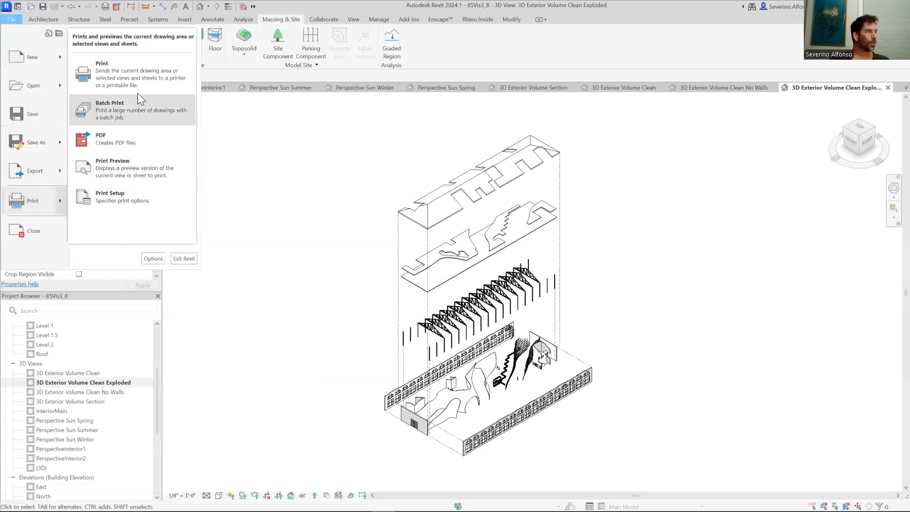
{"action": "left_click", "coordinate": [135, 76]}
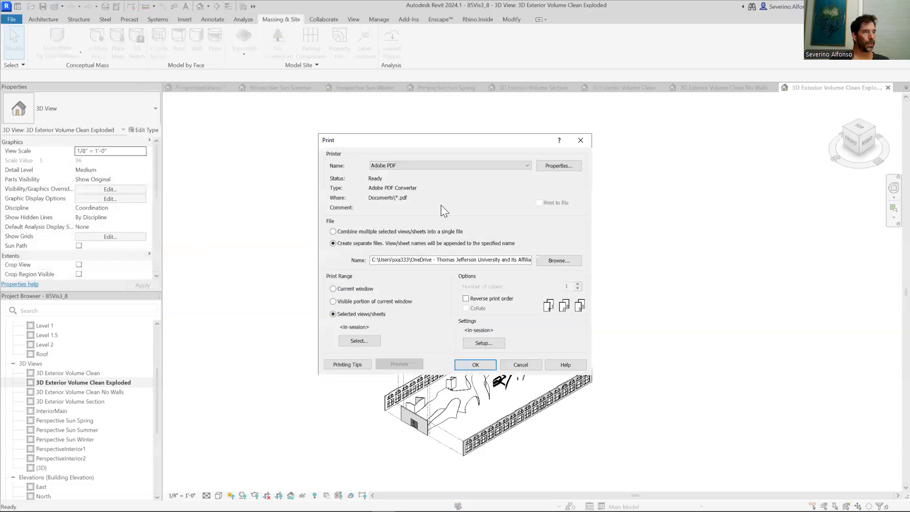
{"action": "left_click", "coordinate": [353, 342]}
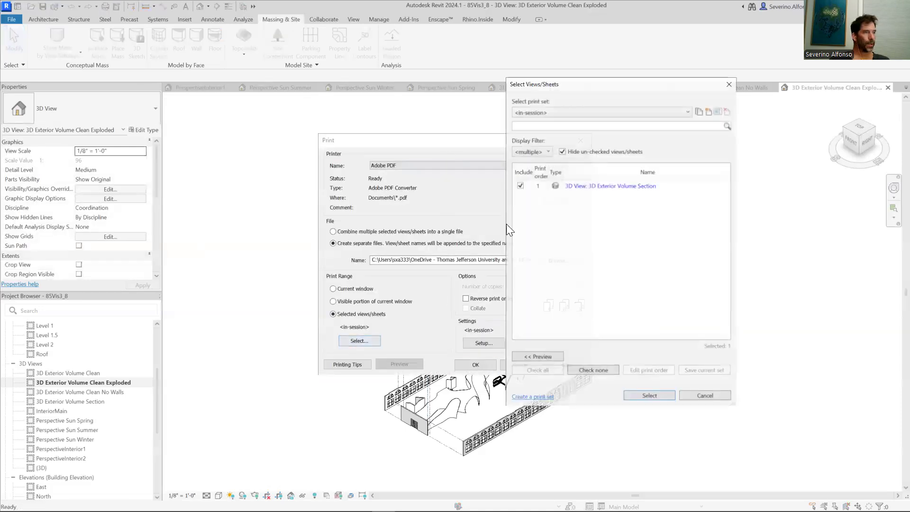
{"action": "left_click", "coordinate": [561, 151]}
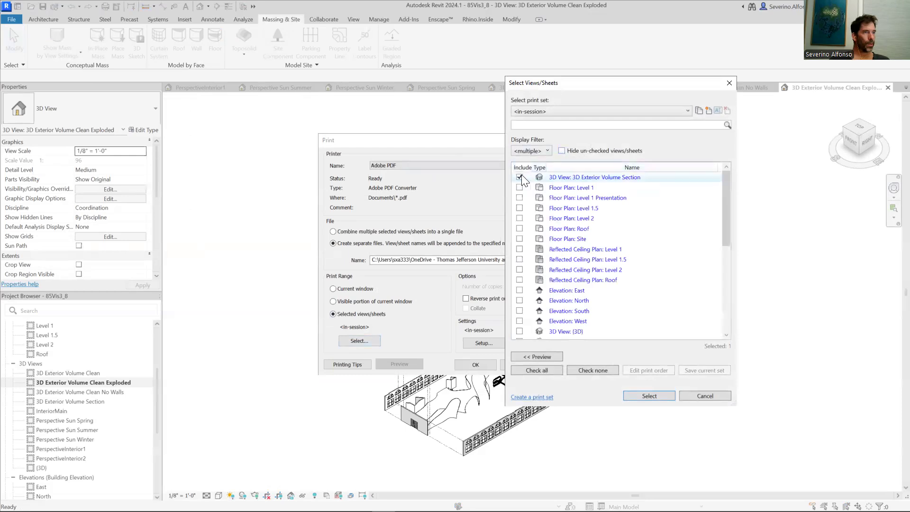
{"action": "left_click", "coordinate": [520, 176]}
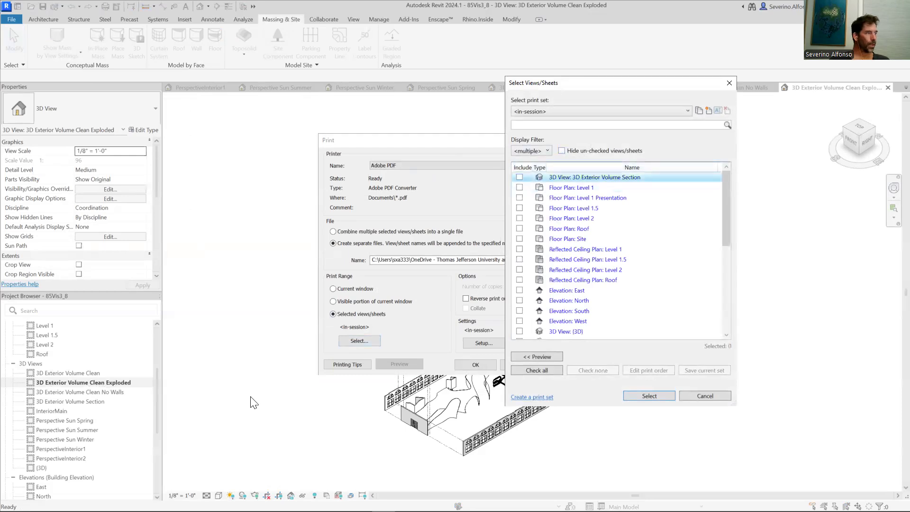
{"action": "left_click_drag", "start_coordinate": [730, 213], "coordinate": [728, 247]}
{"action": "left_click", "coordinate": [520, 269]}
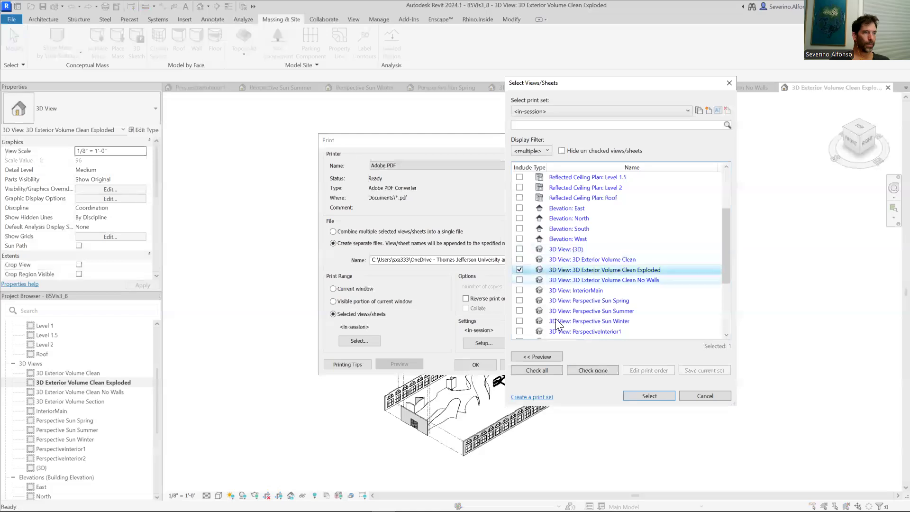
{"action": "left_click", "coordinate": [649, 395]}
- Accept the print setup and save the PDF as "85Vis3_8 - 3D View - 3D Exterior Volume Clean Exploded" in the pdf files folder
{"action": "left_click", "coordinate": [492, 344]}
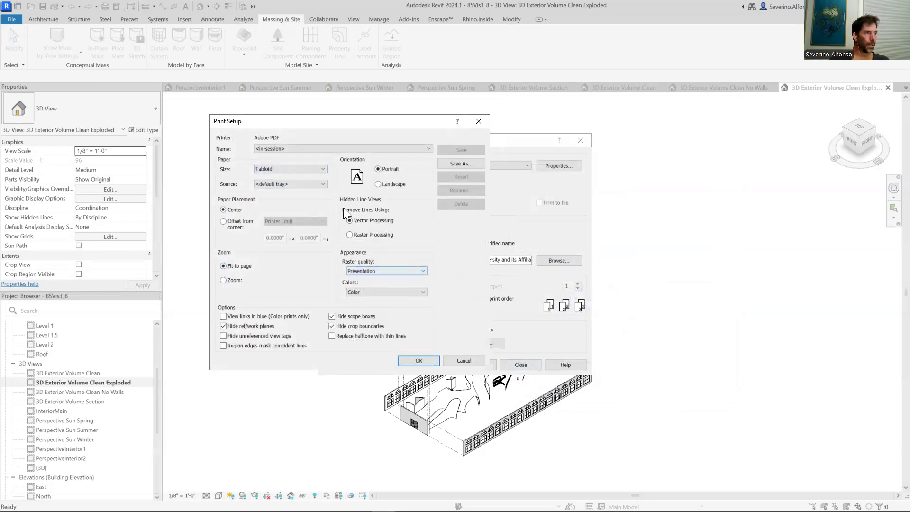
{"action": "left_click", "coordinate": [414, 361]}
{"action": "left_click", "coordinate": [476, 365]}
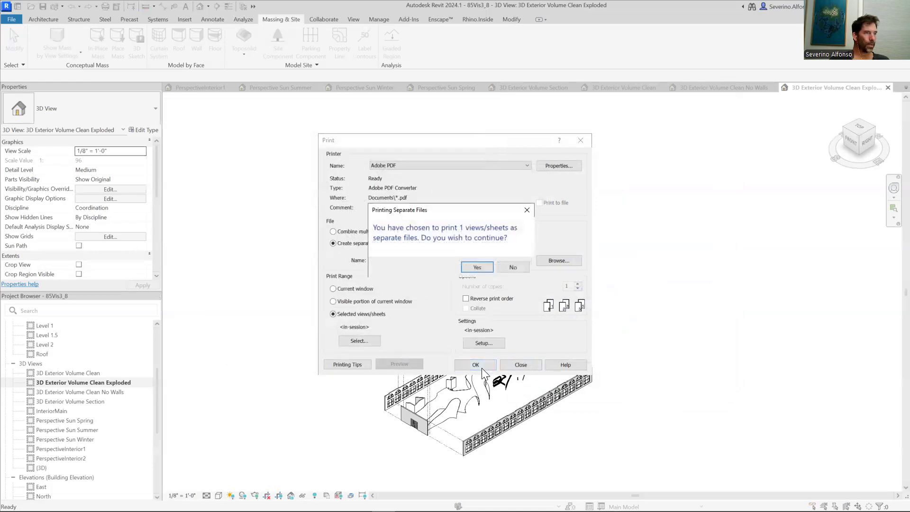
{"action": "left_click", "coordinate": [477, 268]}
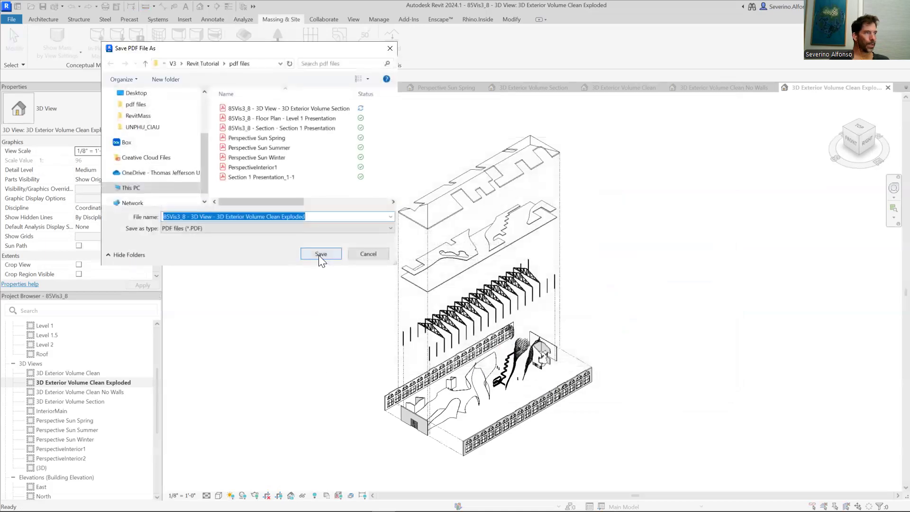
{"action": "left_click", "coordinate": [321, 255]}
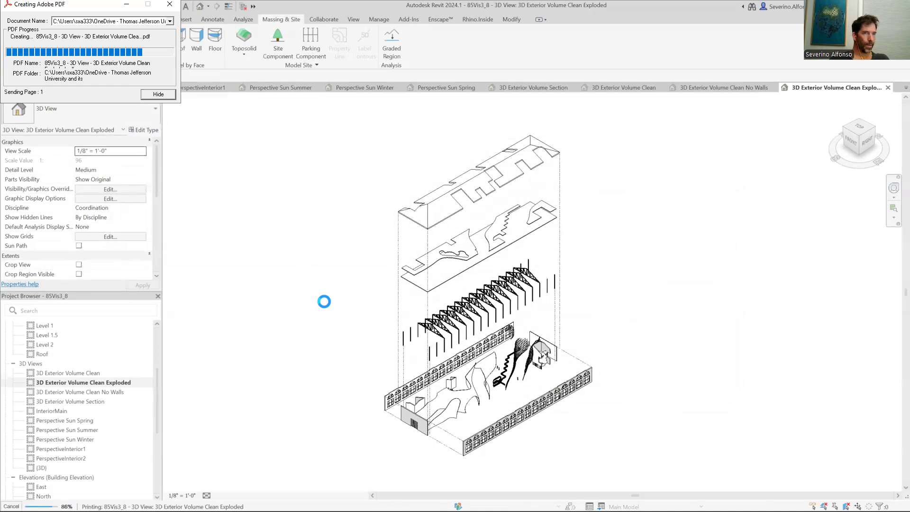
- Switch to the InDesign panel, move the axonometric below the plan and sections, and scale it to match the plan's width
{"action": "key", "text": "alt+Tab"}
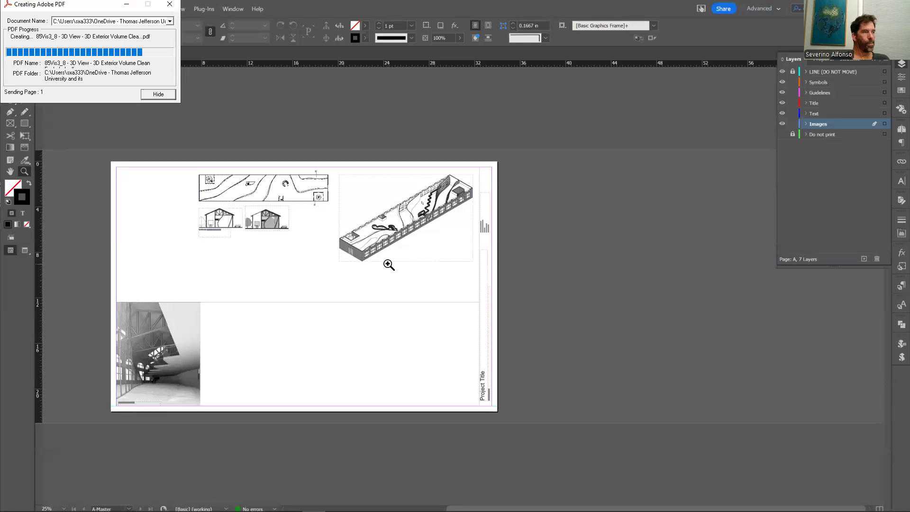
{"action": "key", "text": "v"}
{"action": "left_click", "coordinate": [379, 253]}
{"action": "left_click_drag", "start_coordinate": [386, 256], "coordinate": [239, 290]}
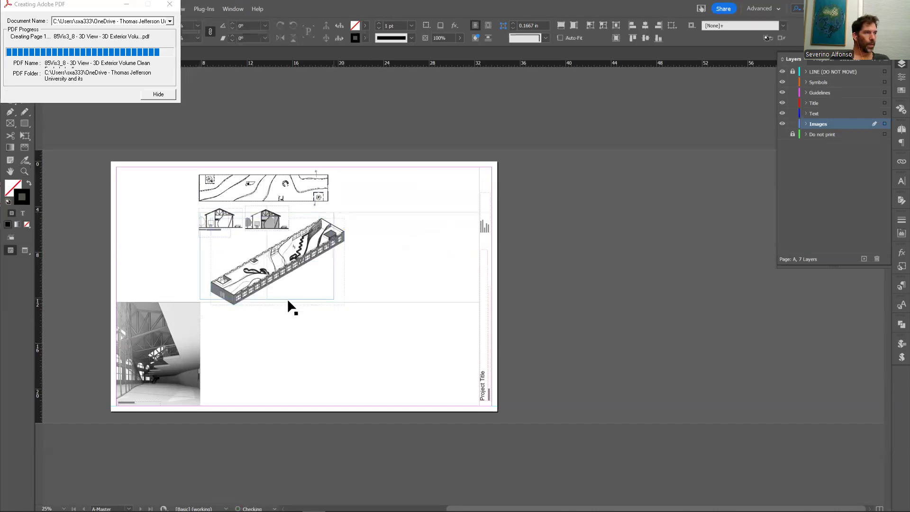
{"action": "left_click_drag", "start_coordinate": [334, 299], "coordinate": [328, 296], "text": "ctrl+shift"}
{"action": "left_click", "coordinate": [384, 269]}
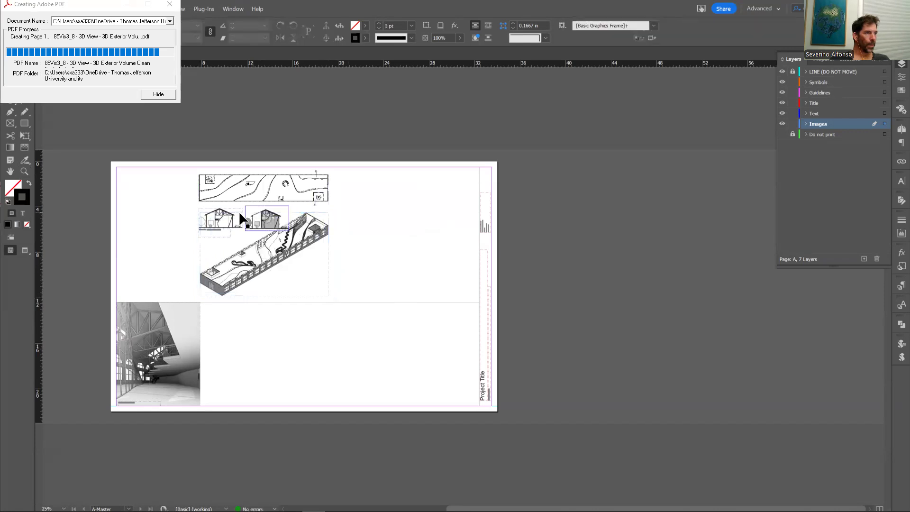
- Dismiss the Acrobat message and close the exploded view PDF to return to the InDesign panel
{"action": "left_click_drag", "start_coordinate": [229, 216], "coordinate": [166, 189]}
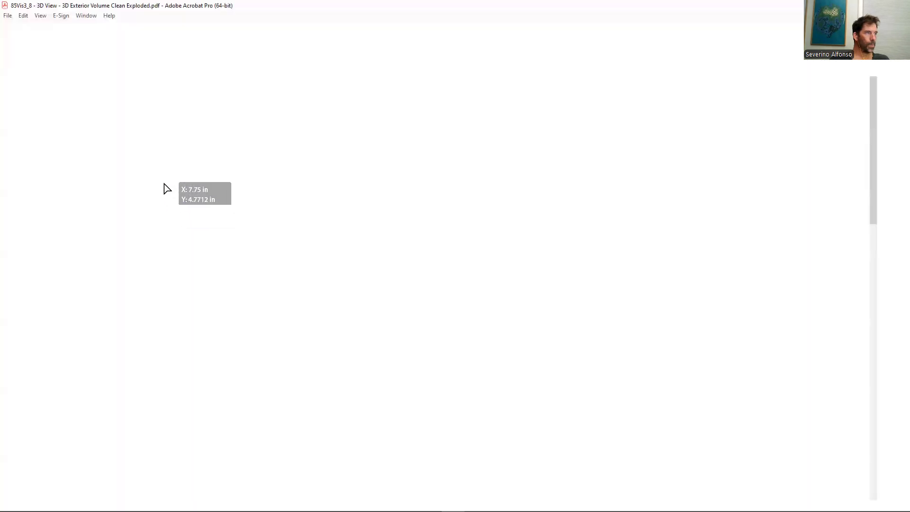
{"action": "scroll", "coordinate": [512, 379], "scroll_direction": "down", "scroll_amount": 3}
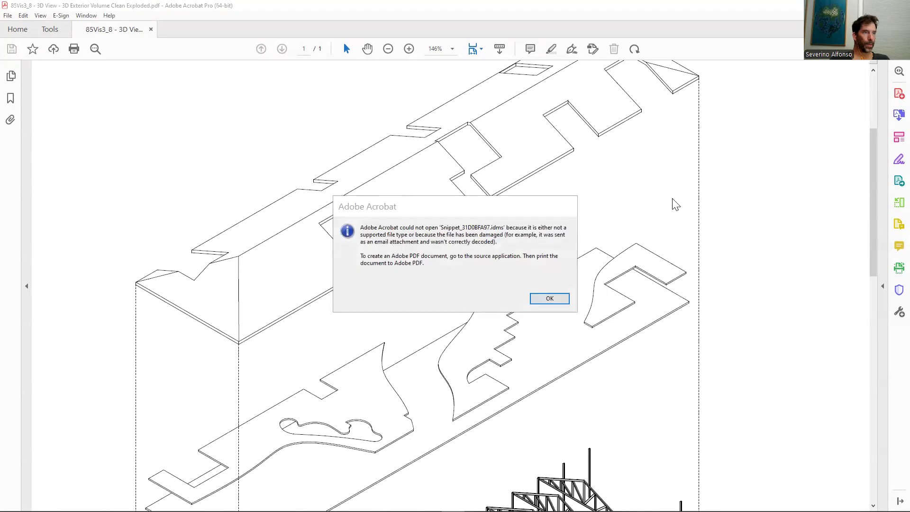
{"action": "left_click", "coordinate": [550, 298]}
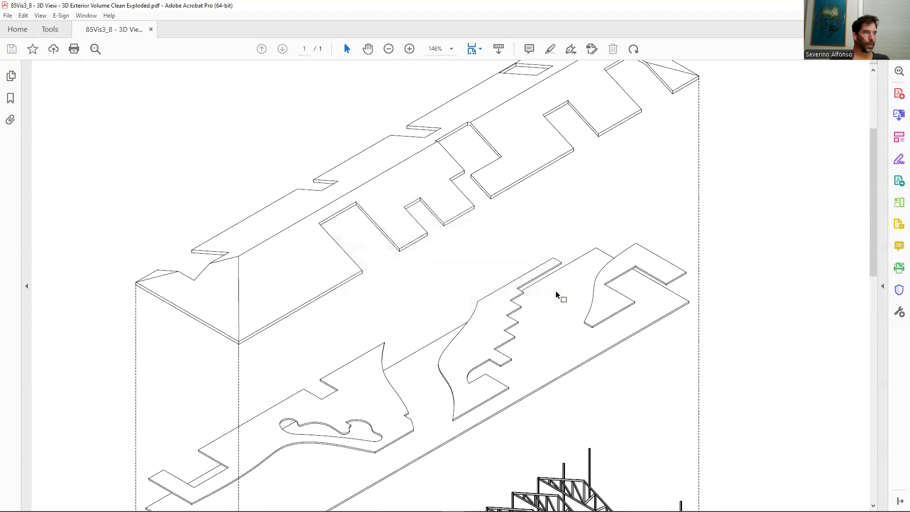
{"action": "left_click", "coordinate": [899, 6]}
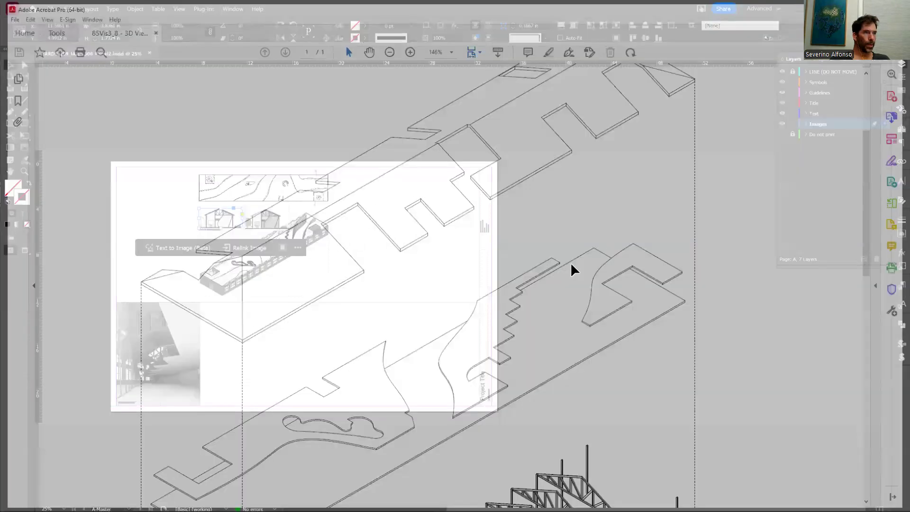
- Place the PDF "85Vis3_8 - 3D View - 3D Exterior Volume Clean Exploded" in the empty area beside the plan and axonometric
{"action": "left_click", "coordinate": [555, 269]}
{"action": "key", "text": "ctrl+d"}
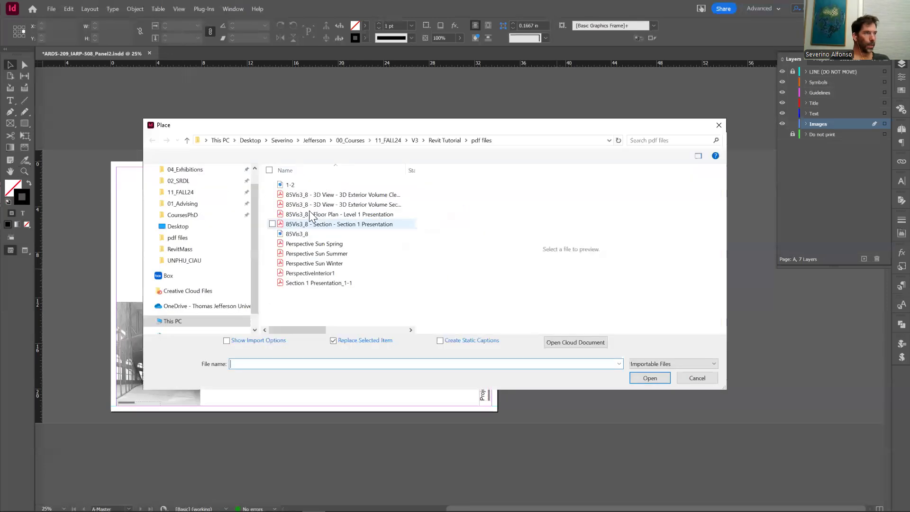
{"action": "left_click", "coordinate": [346, 196]}
{"action": "left_click_drag", "start_coordinate": [415, 171], "coordinate": [456, 171]}
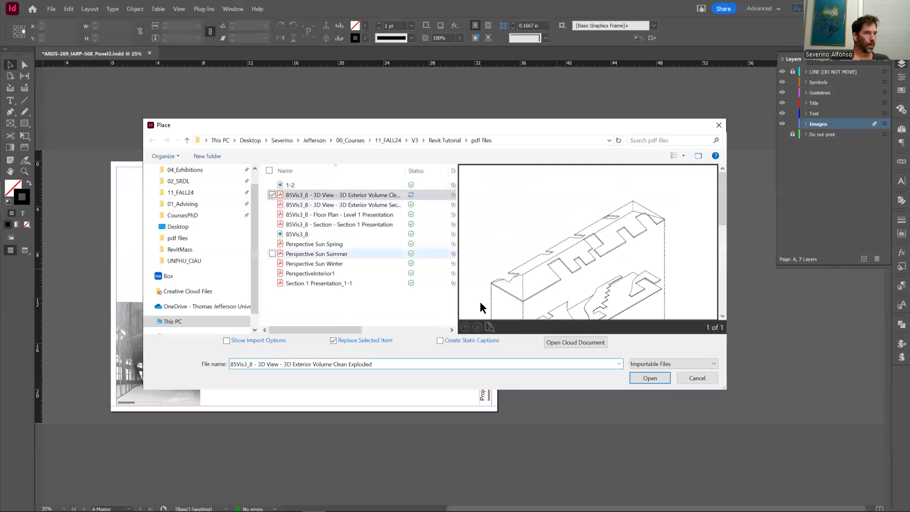
{"action": "left_click", "coordinate": [650, 378]}
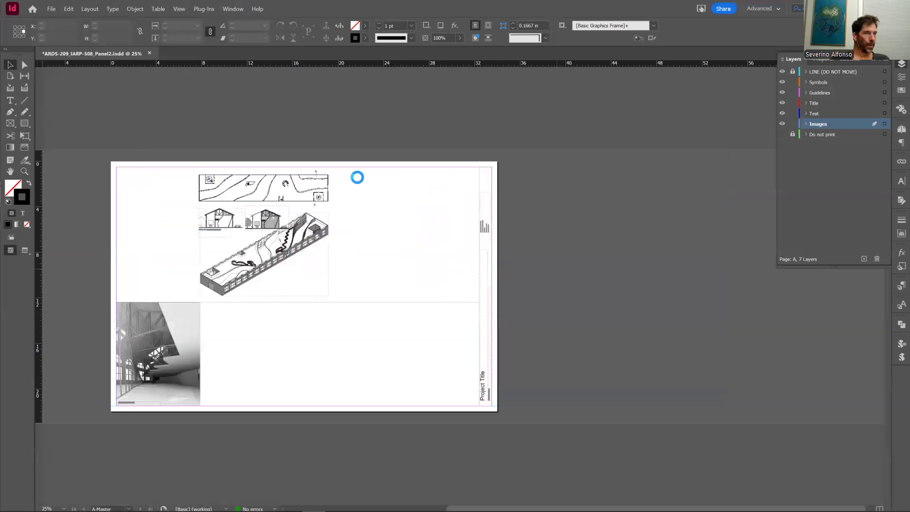
{"action": "left_click_drag", "start_coordinate": [358, 179], "coordinate": [434, 296]}
{"action": "left_click", "coordinate": [570, 306]}
- Scale the placed exploded axonometric slightly larger, keeping its proportions
{"action": "key", "text": "z"}
{"action": "left_click_drag", "start_coordinate": [328, 172], "coordinate": [501, 339]}
{"action": "key", "text": "v"}
{"action": "left_click", "coordinate": [485, 310]}
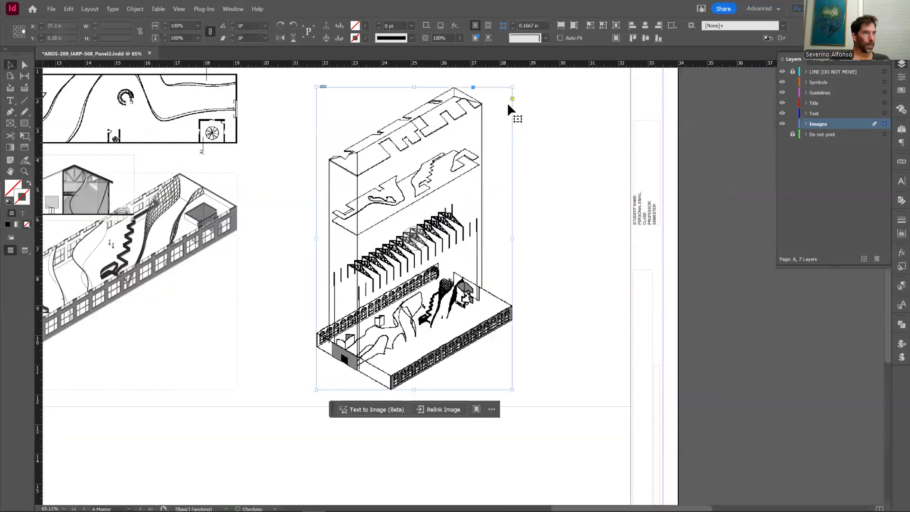
{"action": "scroll", "coordinate": [540, 133], "scroll_direction": "up", "scroll_amount": 2}
{"action": "mouse_move", "coordinate": [514, 159]}
{"action": "left_mouse_down", "text": "ctrl"}
{"action": "mouse_move", "coordinate": [499, 148]}
{"action": "mouse_move", "coordinate": [416, 139]}
{"action": "left_mouse_up", "text": "ctrl"}
{"action": "left_click_drag", "start_coordinate": [491, 163], "coordinate": [522, 146], "text": "ctrl"}
{"action": "key", "text": "z"}
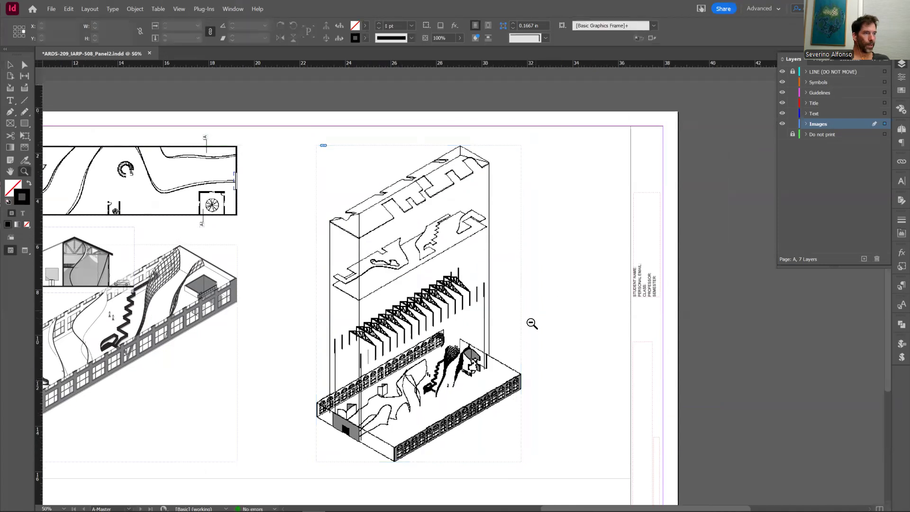
{"action": "key", "text": "ctrl+minus"}
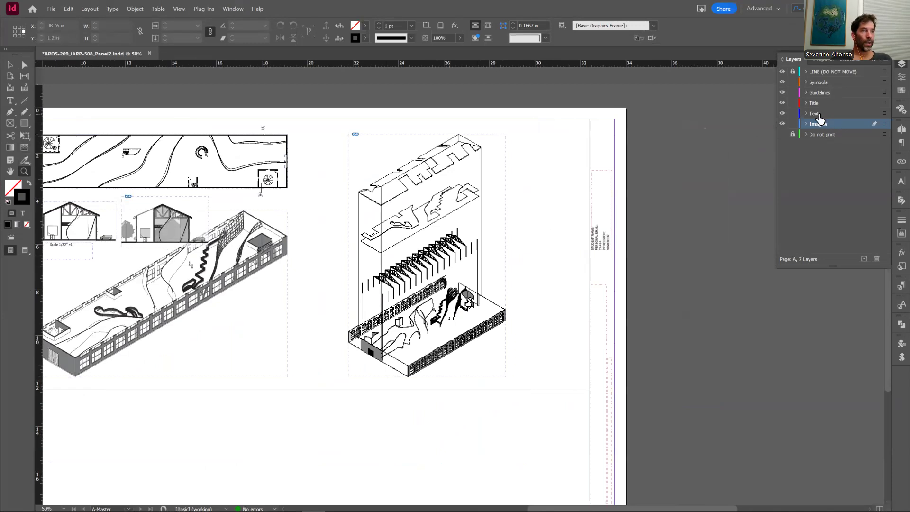
- On the Symbols layer, draw a diagonal line about 0.83 in long from the exploded roof, and lock the Images layer
{"action": "left_click", "coordinate": [818, 114]}
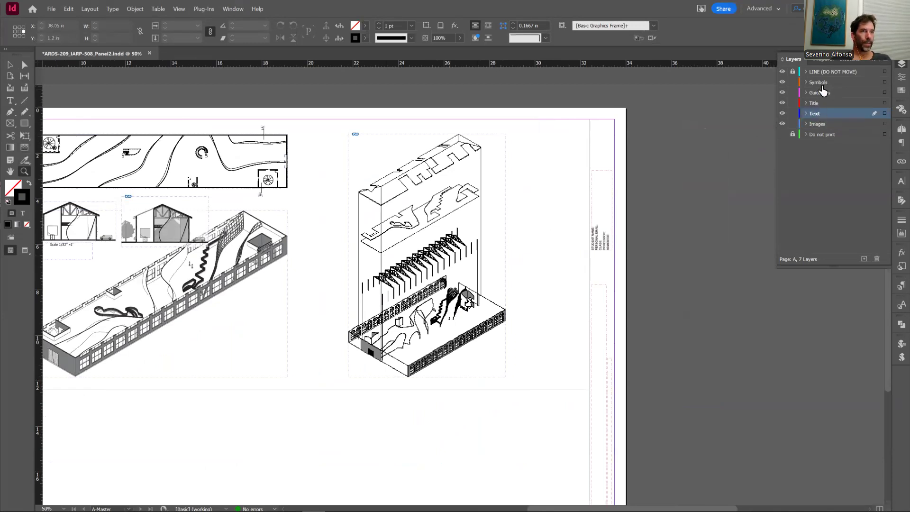
{"action": "left_click", "coordinate": [822, 83]}
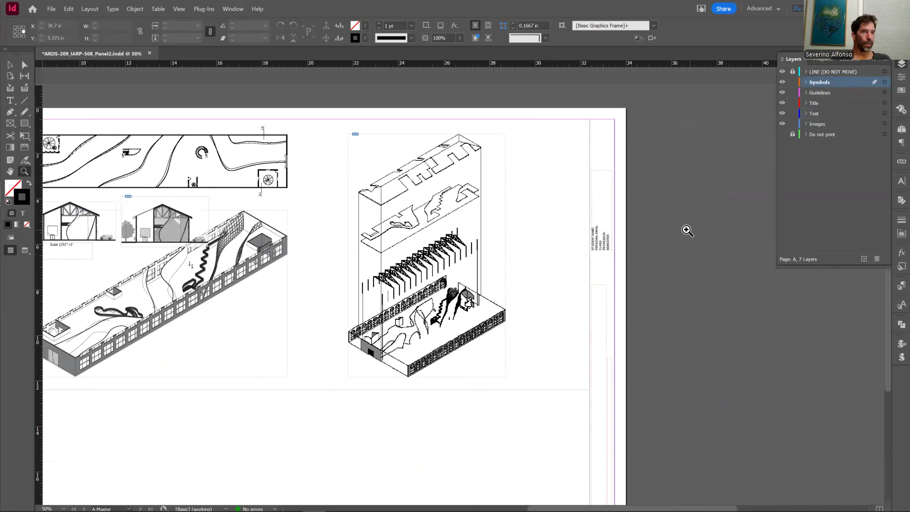
{"action": "left_click", "coordinate": [10, 112]}
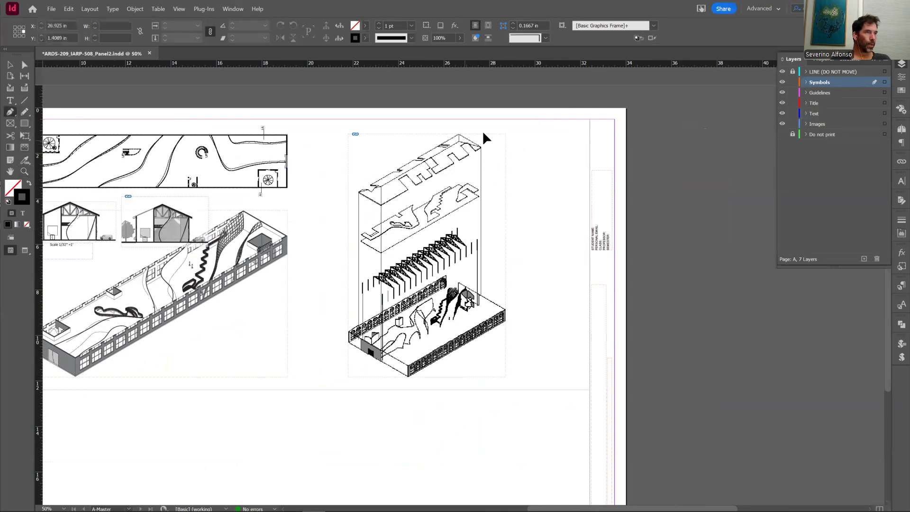
{"action": "left_click", "coordinate": [512, 151]}
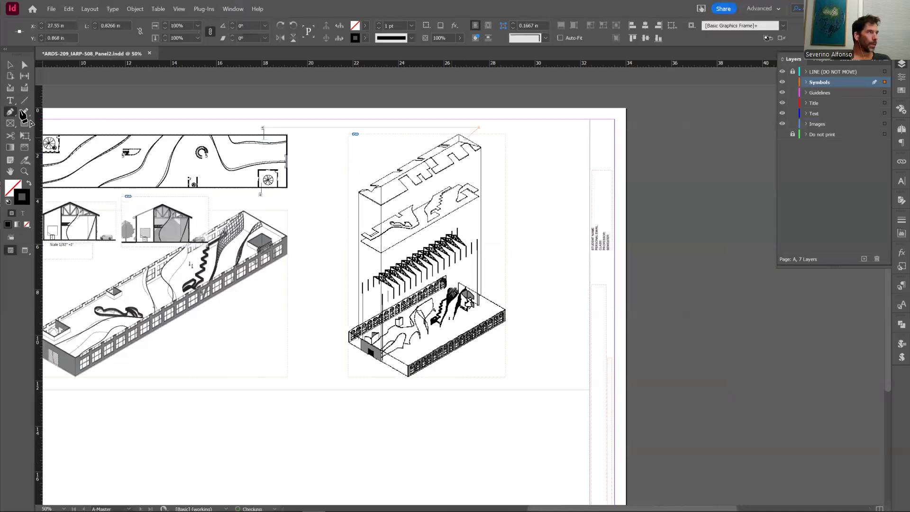
{"action": "left_click", "coordinate": [793, 124]}
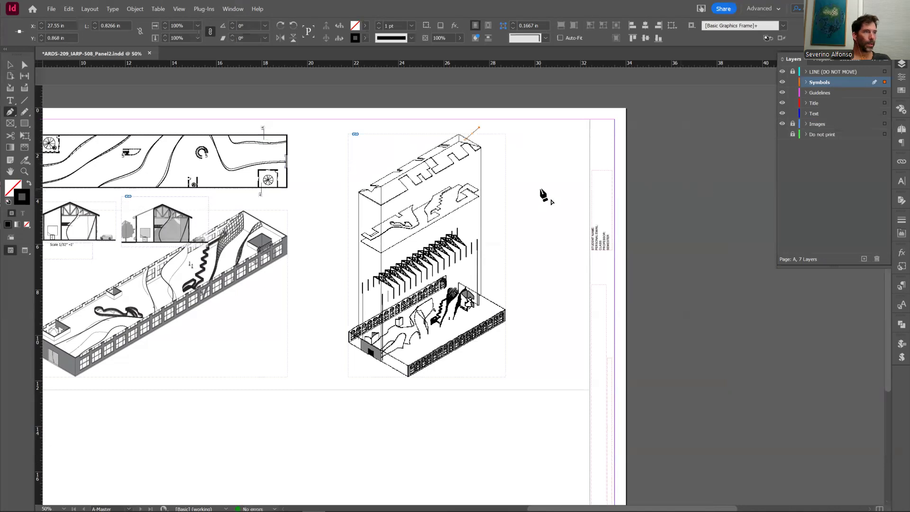
- Replace the short line with a bent leader rising diagonally from the roof and continuing horizontally, about 3.45 in wide and 0.55 in high
{"action": "key", "text": "v"}
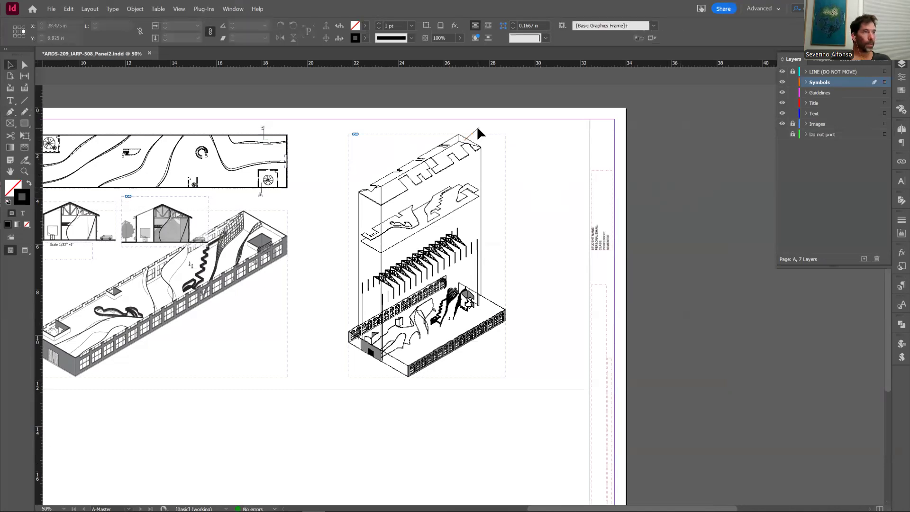
{"action": "left_click", "coordinate": [12, 110]}
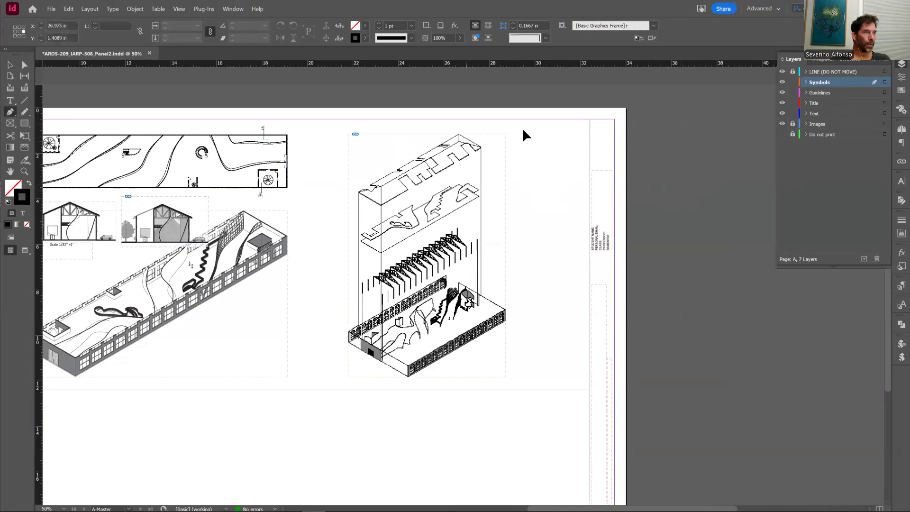
{"action": "left_click", "coordinate": [545, 127]}
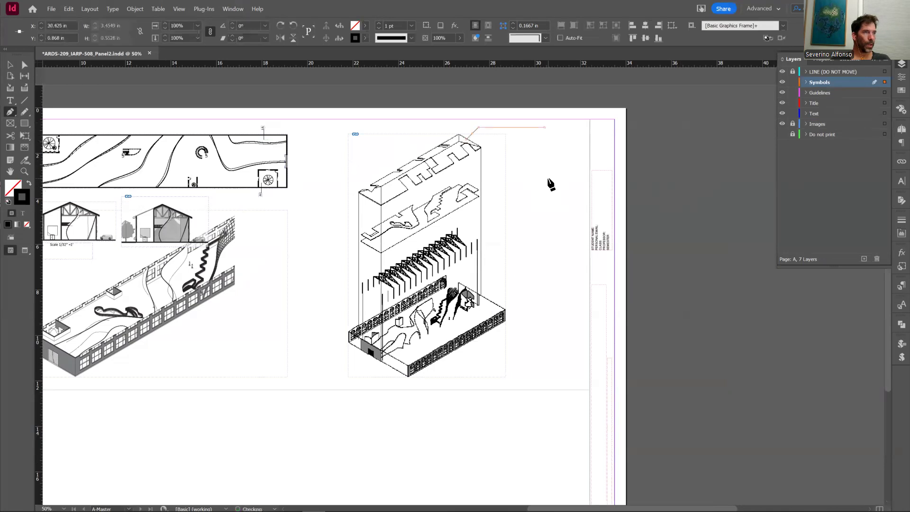
- Select the bent roof leader and open its stroke colour for editing
{"action": "key", "text": "z"}
{"action": "left_click_drag", "start_coordinate": [425, 122], "coordinate": [594, 189]}
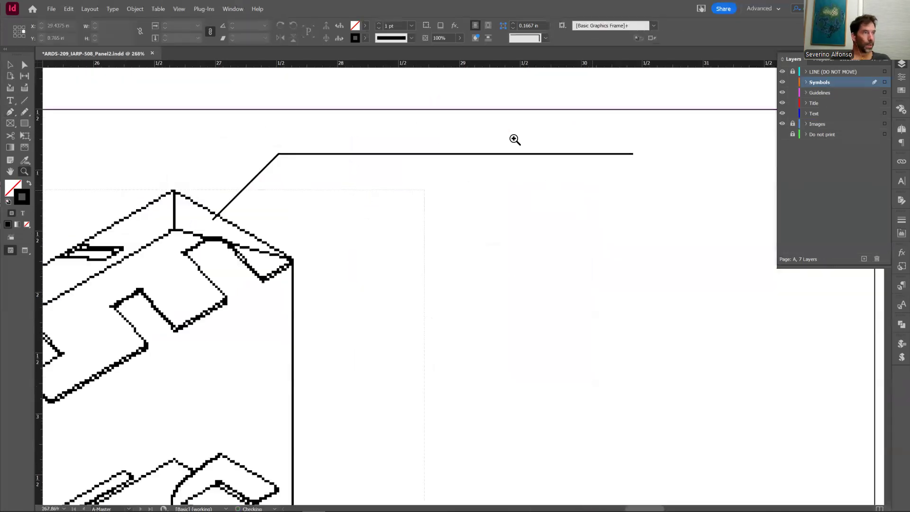
{"action": "key", "text": "v"}
{"action": "left_click", "coordinate": [510, 153]}
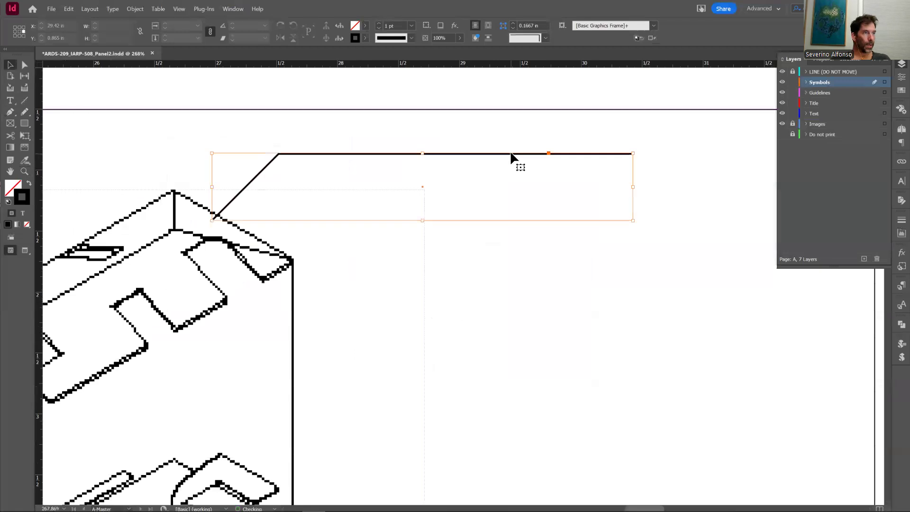
{"action": "double_click", "coordinate": [21, 198]}
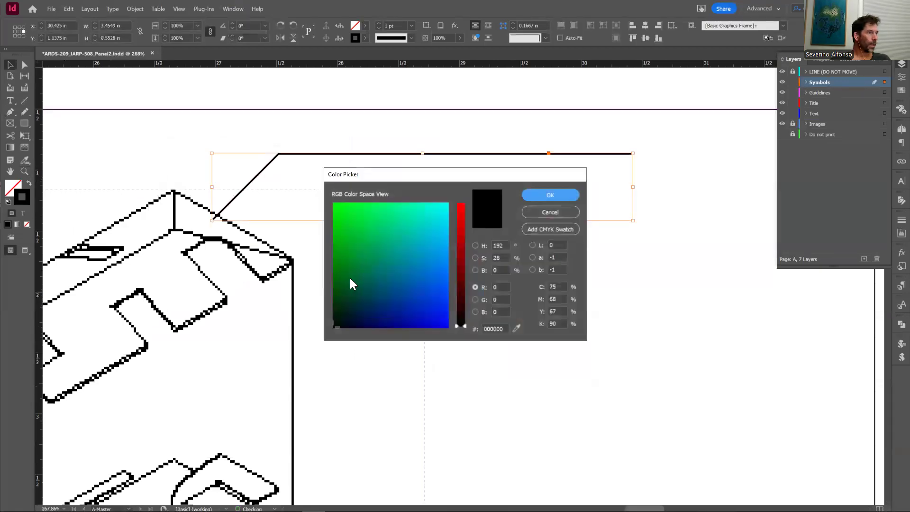
{"action": "left_click_drag", "start_coordinate": [341, 321], "coordinate": [335, 308]}
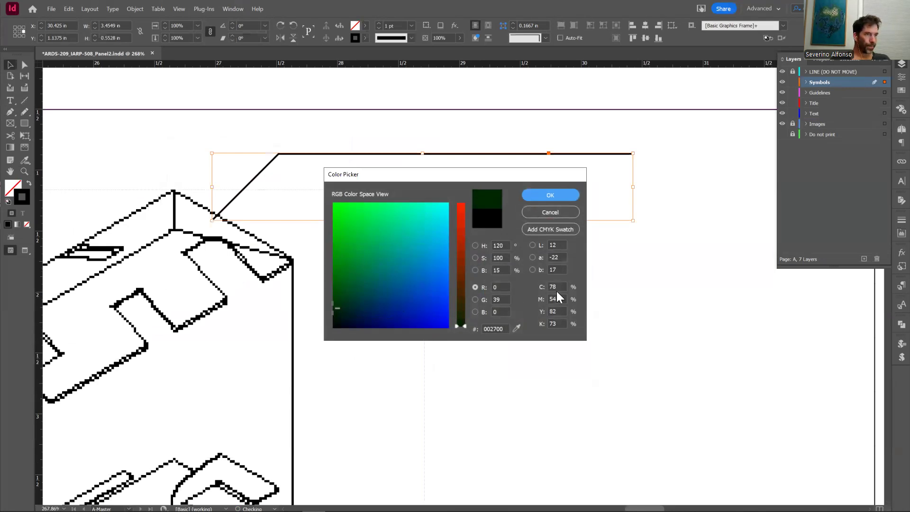
{"action": "left_click_drag", "start_coordinate": [505, 246], "coordinate": [487, 261]}
{"action": "type", "text": "12"}
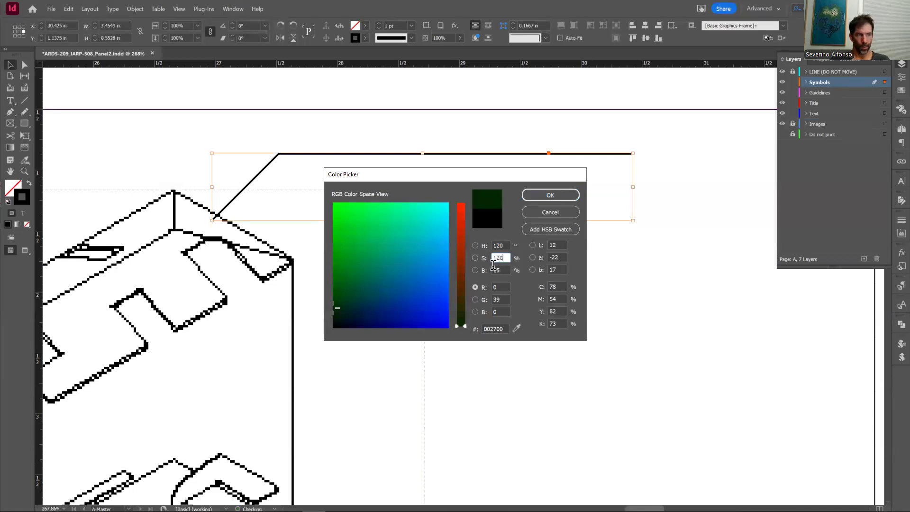
{"action": "left_click", "coordinate": [500, 270]}
{"action": "left_click", "coordinate": [505, 273]}
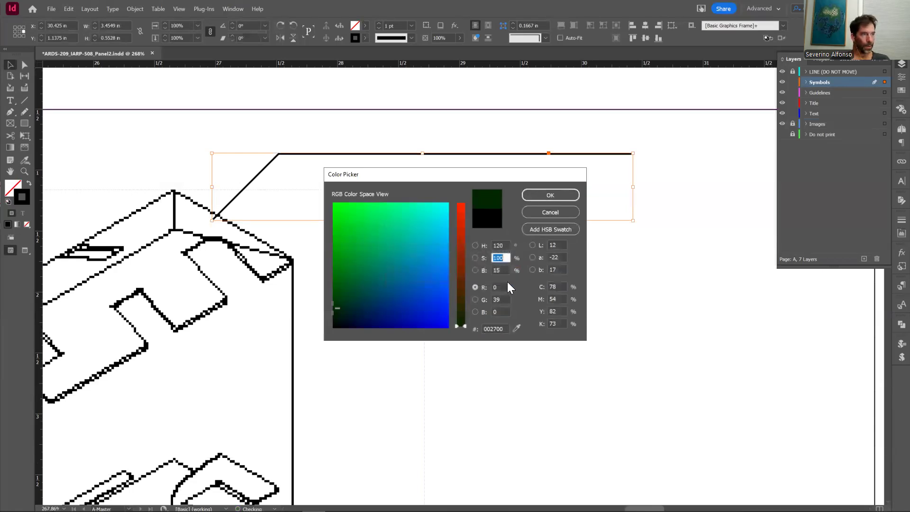
- Set the roof leader's stroke colour to grey with RGB values 120, 120, 120
{"action": "left_click_drag", "start_coordinate": [503, 288], "coordinate": [490, 302]}
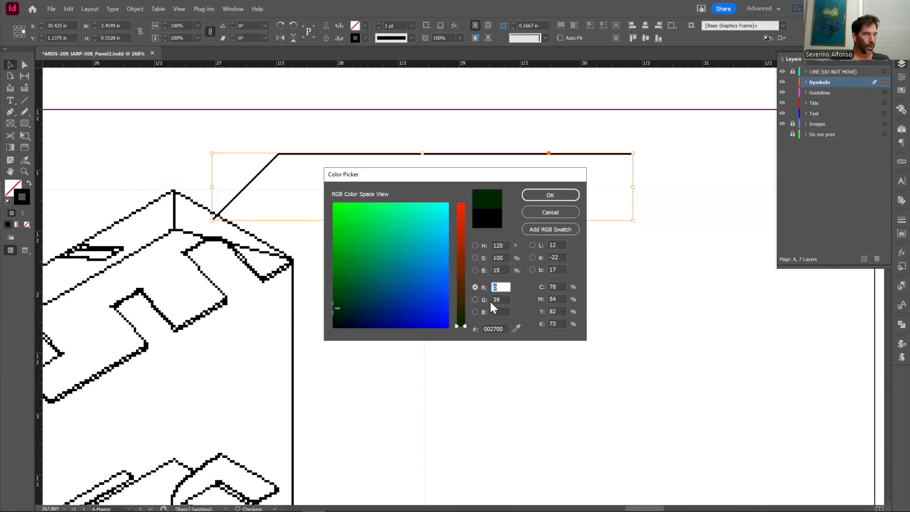
{"action": "type", "text": "120"}
{"action": "key", "text": "Tab"}
{"action": "type", "text": "1"}
{"action": "key", "text": "Tab"}
{"action": "type", "text": "120"}
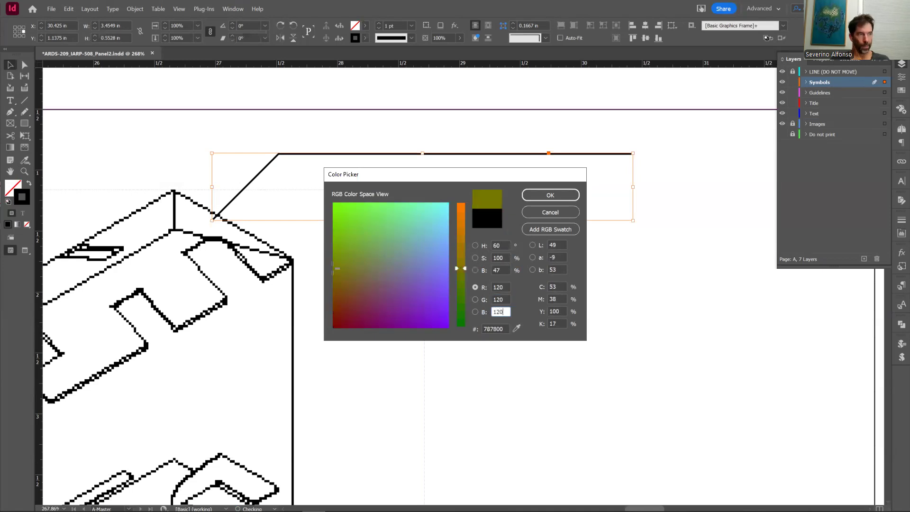
{"action": "left_click", "coordinate": [496, 299]}
{"action": "left_click", "coordinate": [540, 198]}
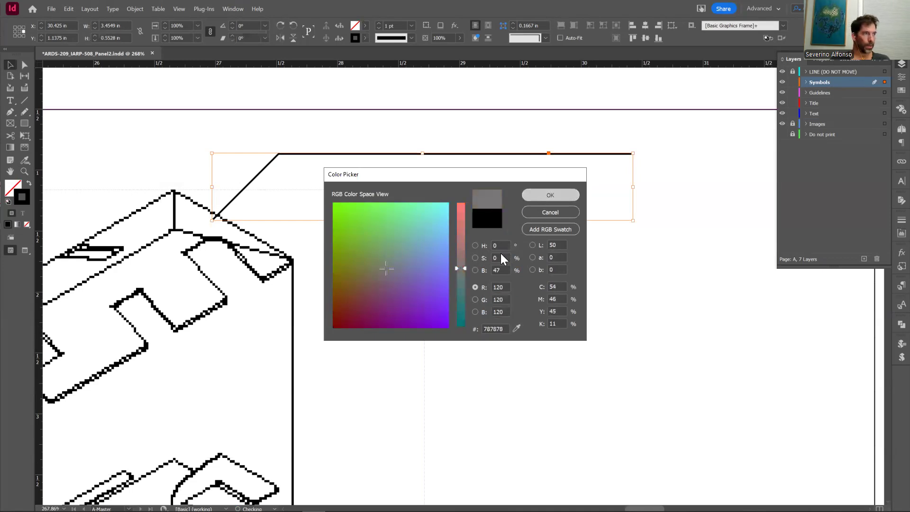
- Reduce the roof leader's stroke weight to 0.5 pt
{"action": "left_click", "coordinate": [901, 76]}
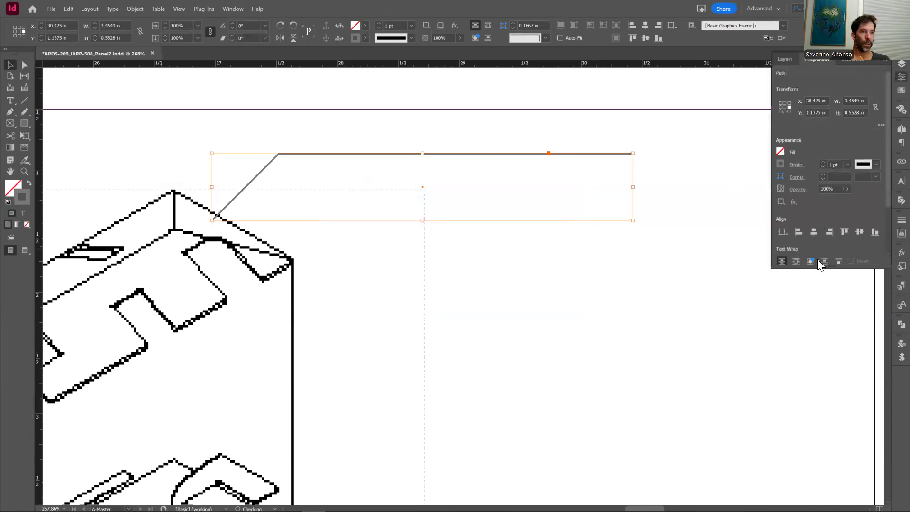
{"action": "left_click_drag", "start_coordinate": [817, 267], "coordinate": [787, 483]}
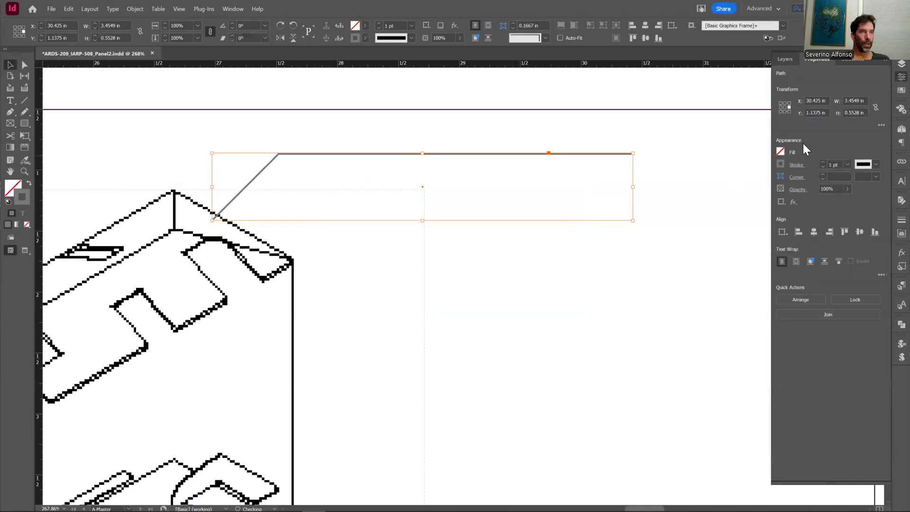
{"action": "left_click", "coordinate": [847, 165]}
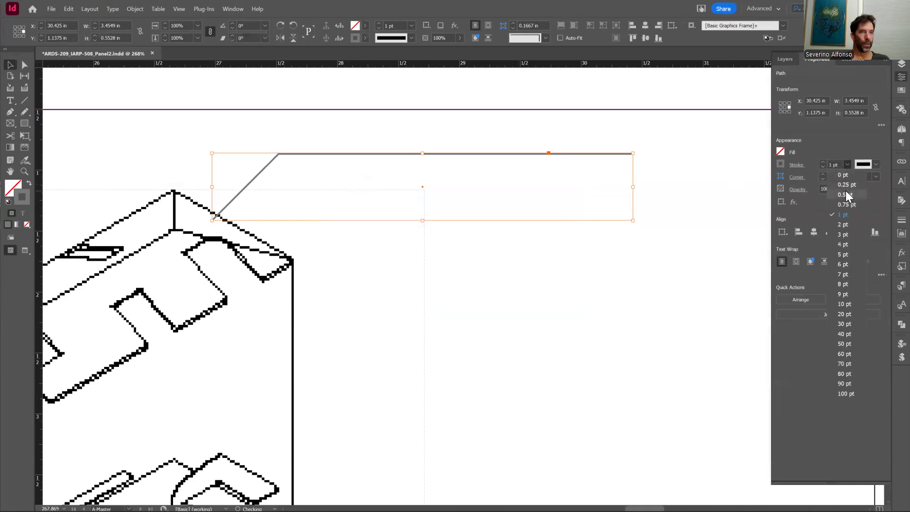
{"action": "left_click", "coordinate": [846, 195]}
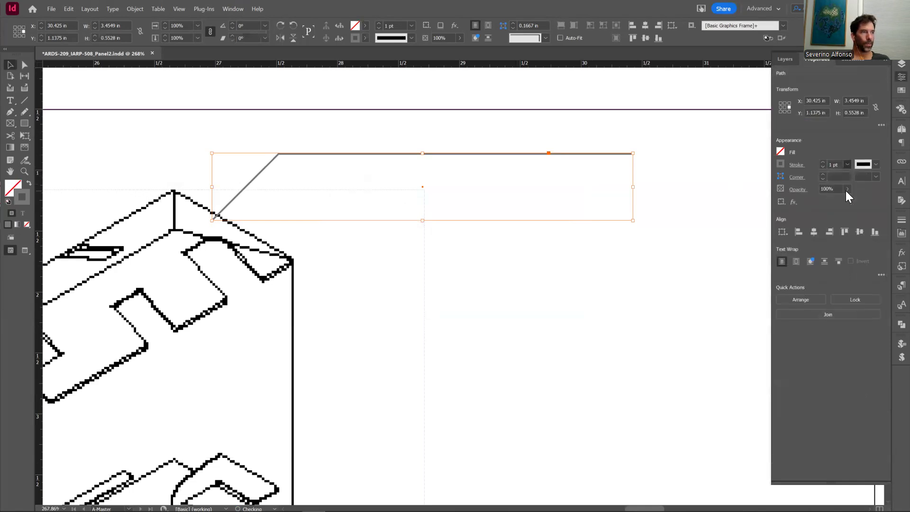
{"action": "left_click", "coordinate": [570, 271]}
- Give the roof leader a Circle start arrowhead and shift the leader slightly so its end sits on the roof surface
{"action": "left_click", "coordinate": [569, 154]}
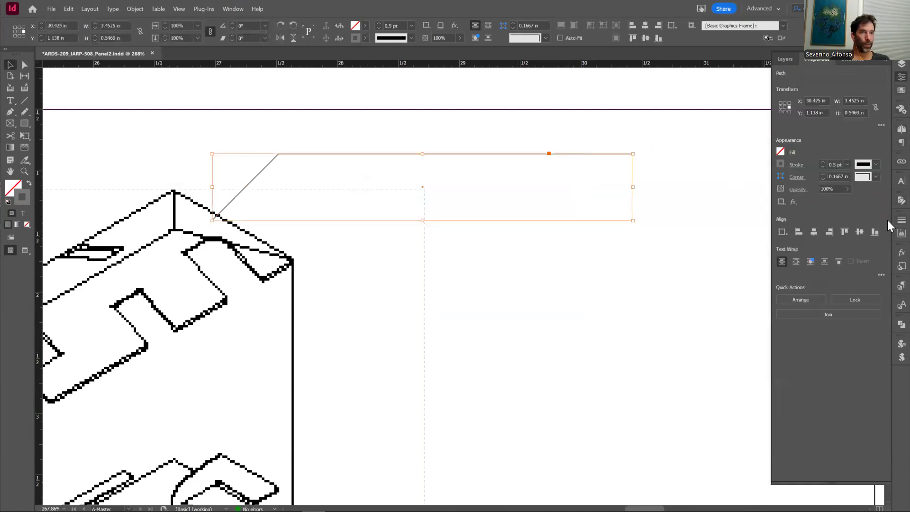
{"action": "left_click", "coordinate": [887, 220]}
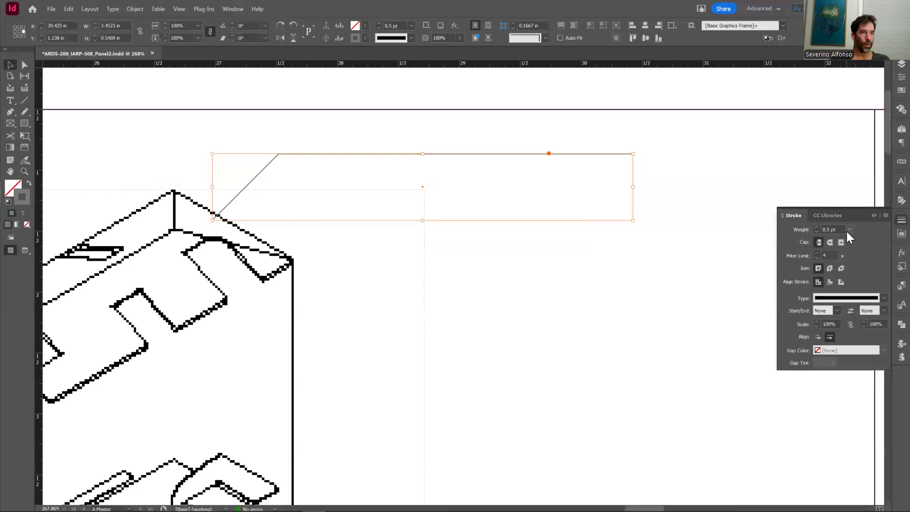
{"action": "left_click", "coordinate": [836, 311]}
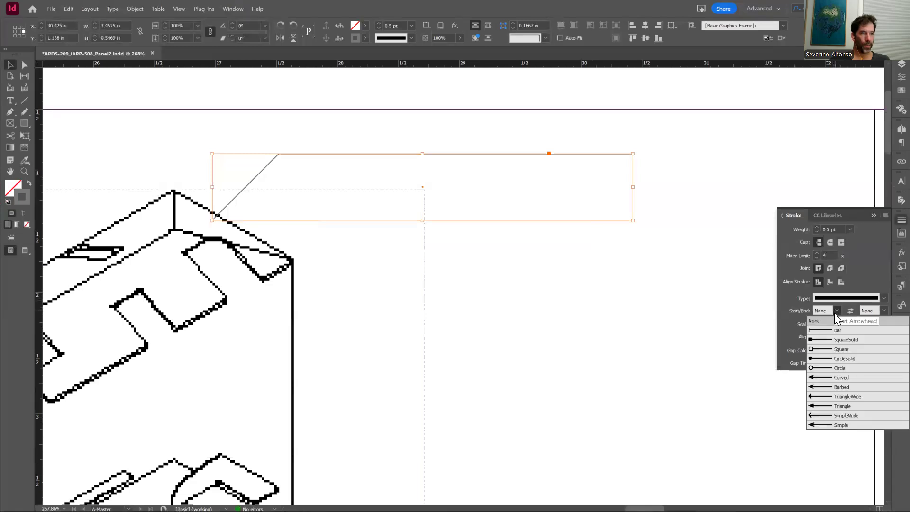
{"action": "left_click", "coordinate": [835, 340]}
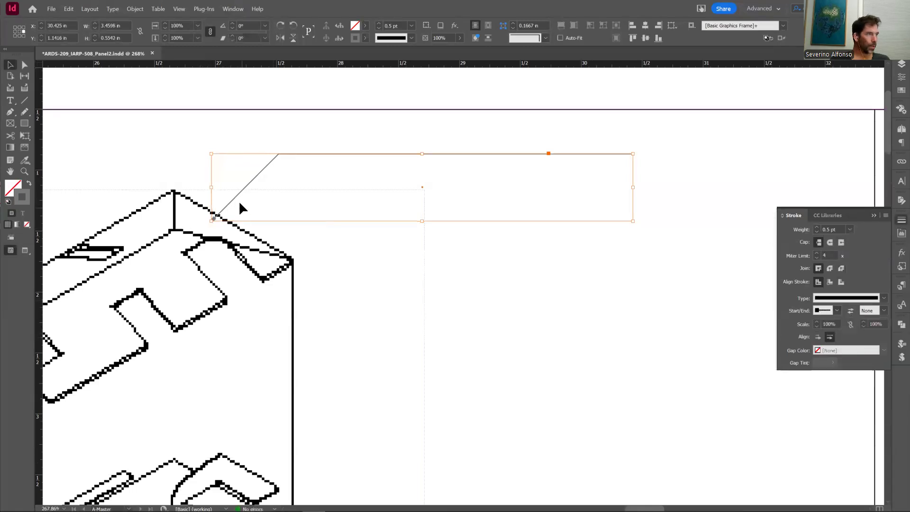
{"action": "left_click_drag", "start_coordinate": [230, 206], "coordinate": [225, 208]}
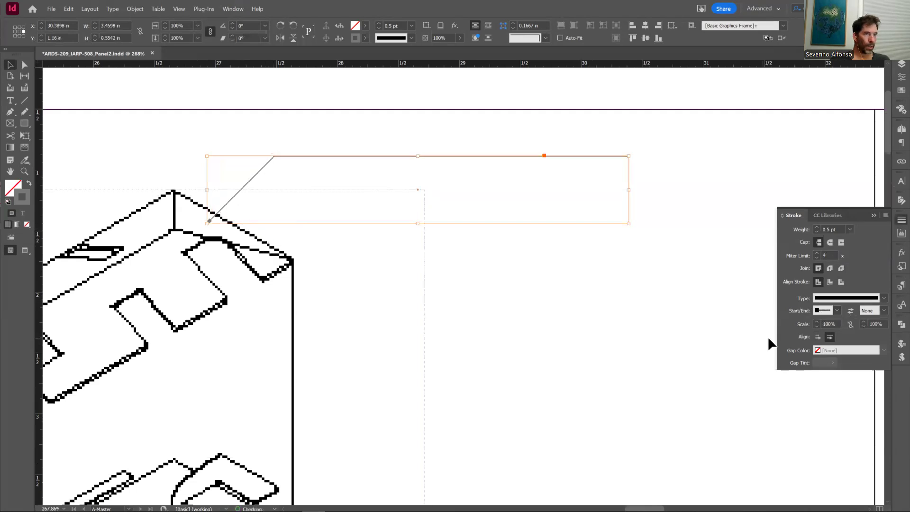
{"action": "left_click", "coordinate": [836, 310]}
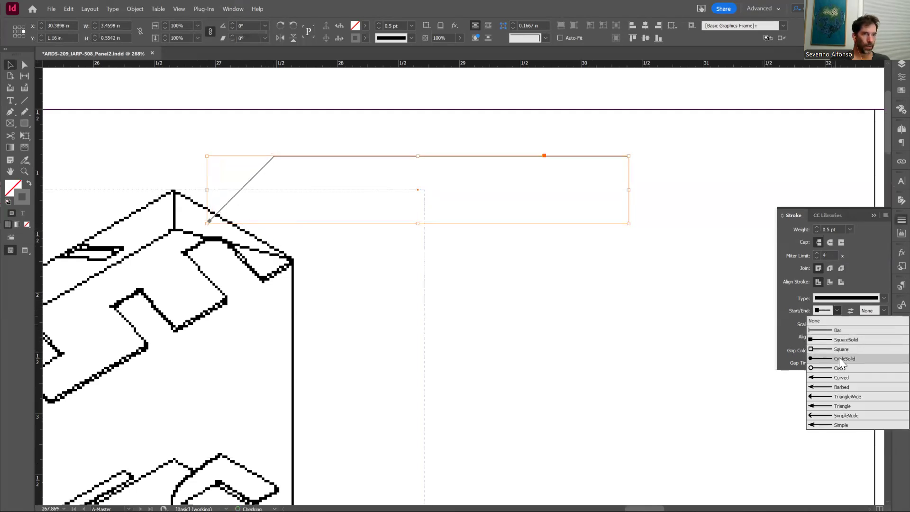
{"action": "left_click", "coordinate": [844, 368]}
{"action": "left_click", "coordinate": [534, 351]}
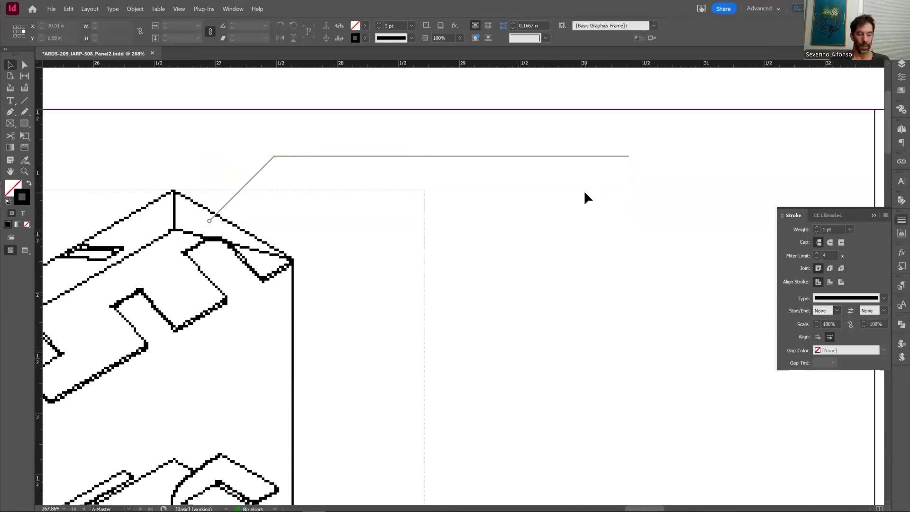
- On the Text layer, create a text frame directly above the leader's horizontal segment containing the label "Roof"
{"action": "left_click", "coordinate": [902, 63]}
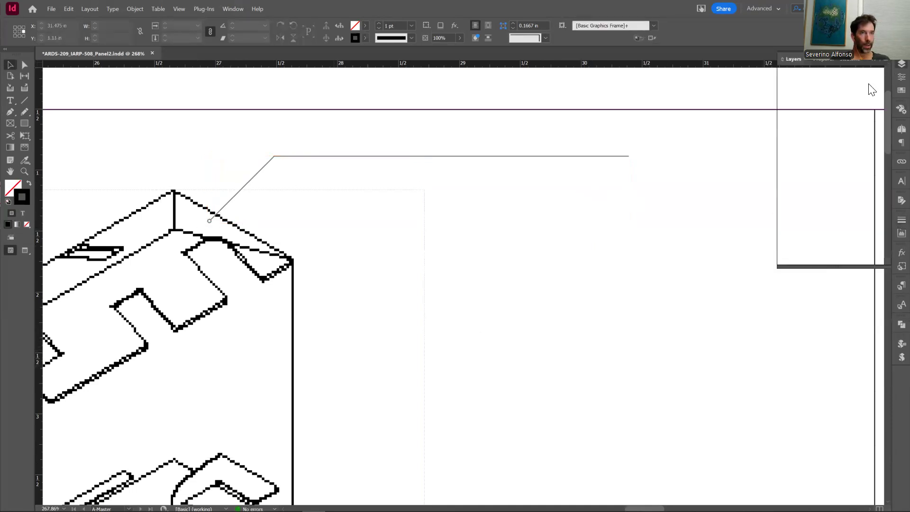
{"action": "left_click", "coordinate": [801, 114]}
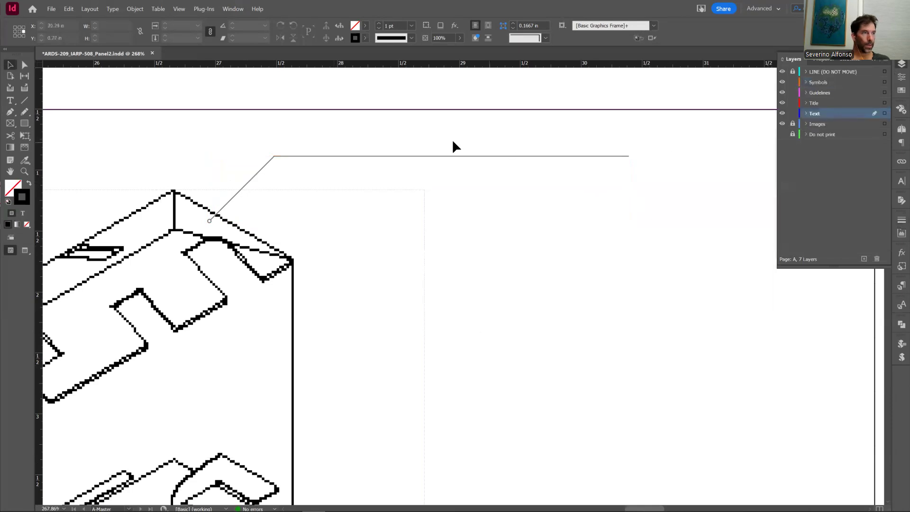
{"action": "key", "text": "t"}
{"action": "left_click_drag", "start_coordinate": [377, 132], "coordinate": [629, 154]}
{"action": "type", "text": "ro"}
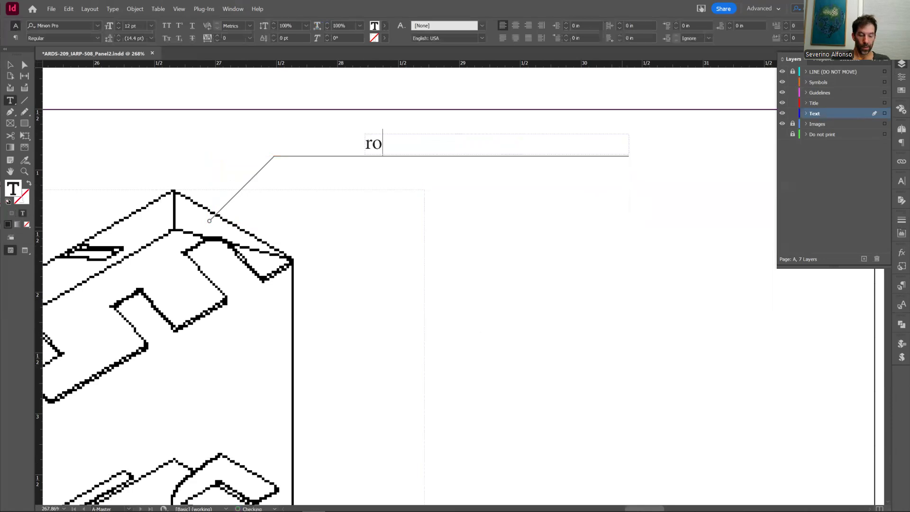
{"action": "type", "text": "of"}
{"action": "key", "text": "BackSpace"}
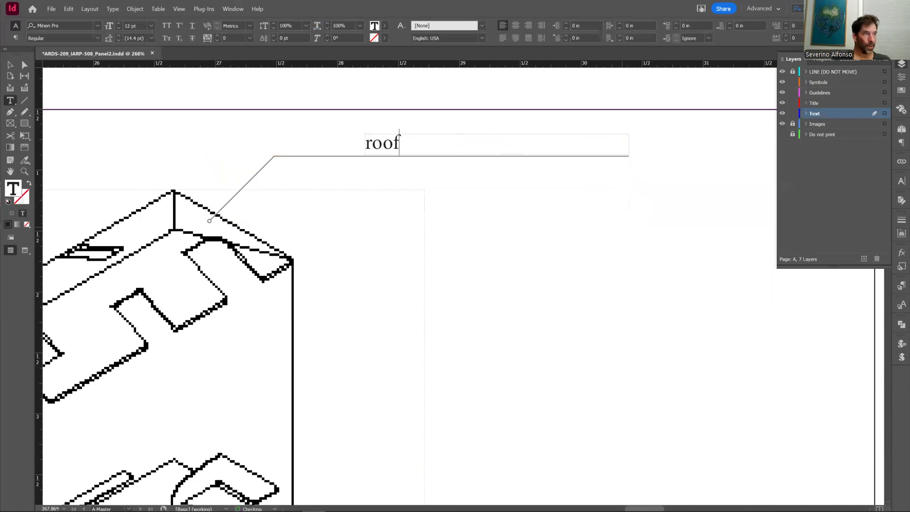
{"action": "key", "text": "BackSpace"}
{"action": "key", "text": "BackSpace"}
{"action": "type", "text": "of"}
{"action": "key", "text": "BackSpace"}
{"action": "key", "text": "BackSpace"}
{"action": "key", "text": "BackSpace"}
{"action": "key", "text": "BackSpace"}
{"action": "type", "text": "R"}
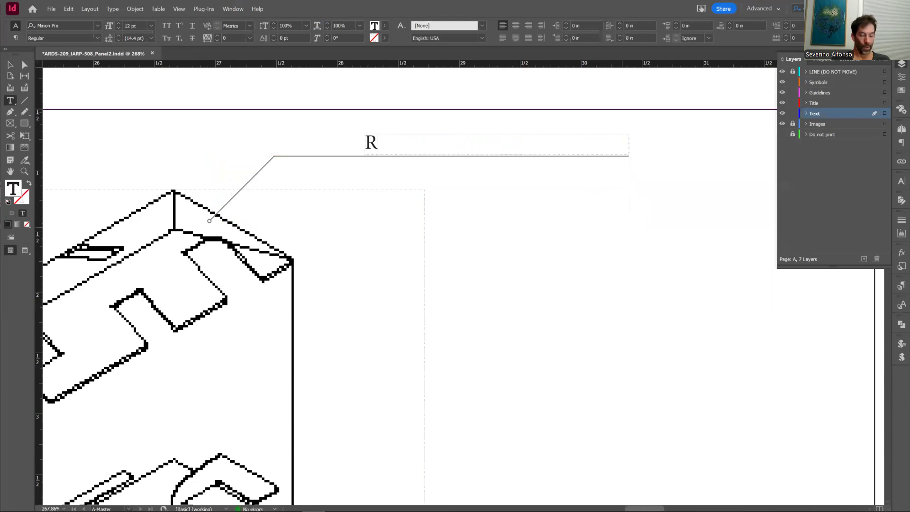
{"action": "type", "text": "oof"}
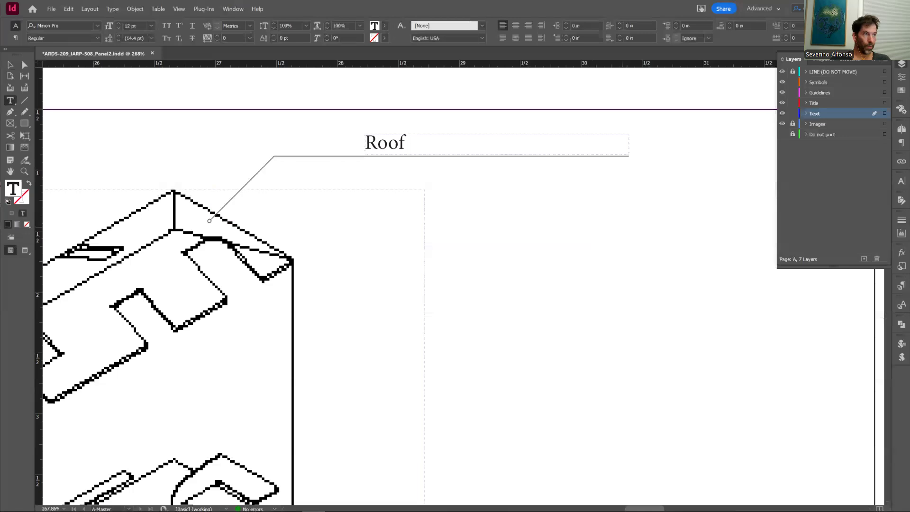
- Right-align the "Roof" label and set its font to Calibri Italic
{"action": "left_click_drag", "start_coordinate": [424, 146], "coordinate": [363, 144]}
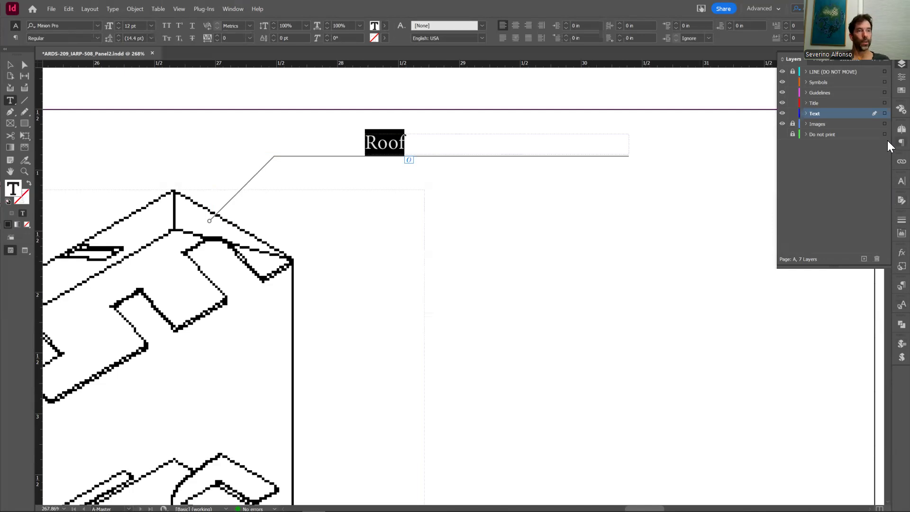
{"action": "left_click", "coordinate": [901, 142]}
{"action": "left_click", "coordinate": [807, 139]}
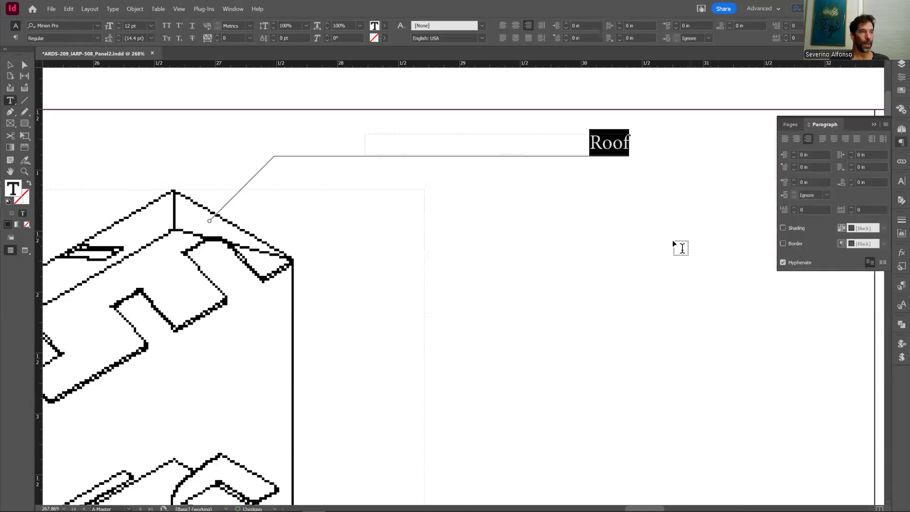
{"action": "left_click", "coordinate": [97, 25]}
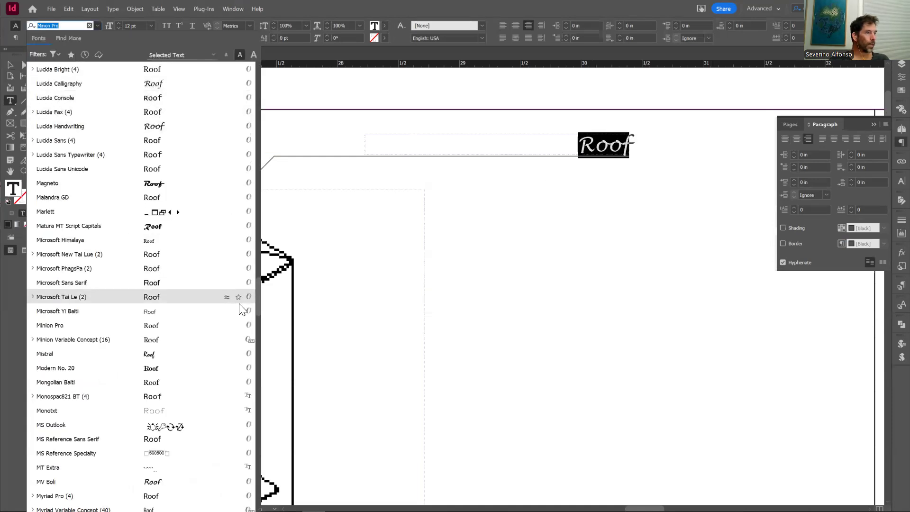
{"action": "scroll", "coordinate": [258, 299], "scroll_direction": "up", "scroll_amount": 20}
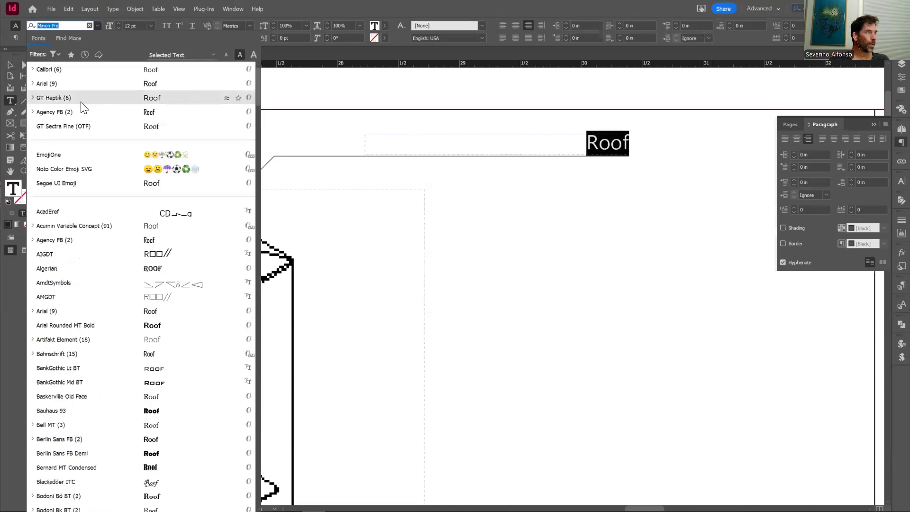
{"action": "left_click", "coordinate": [49, 70]}
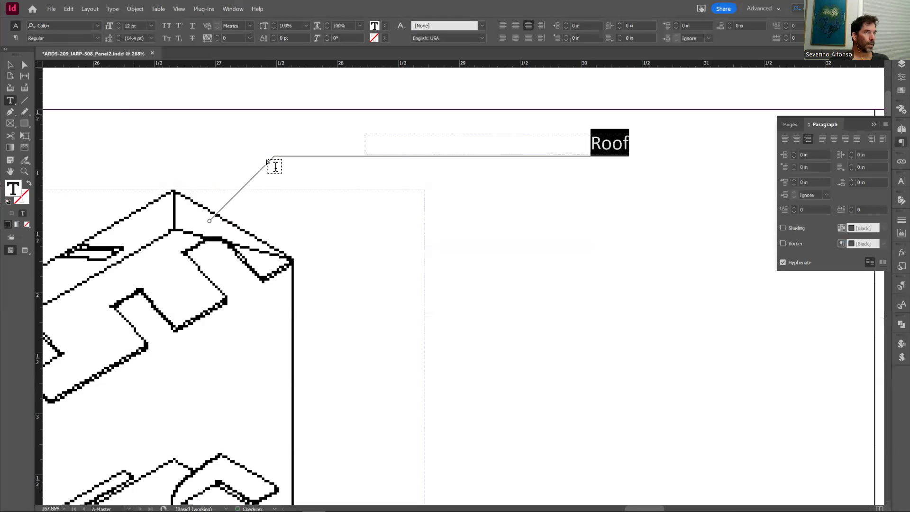
{"action": "left_click", "coordinate": [89, 38]}
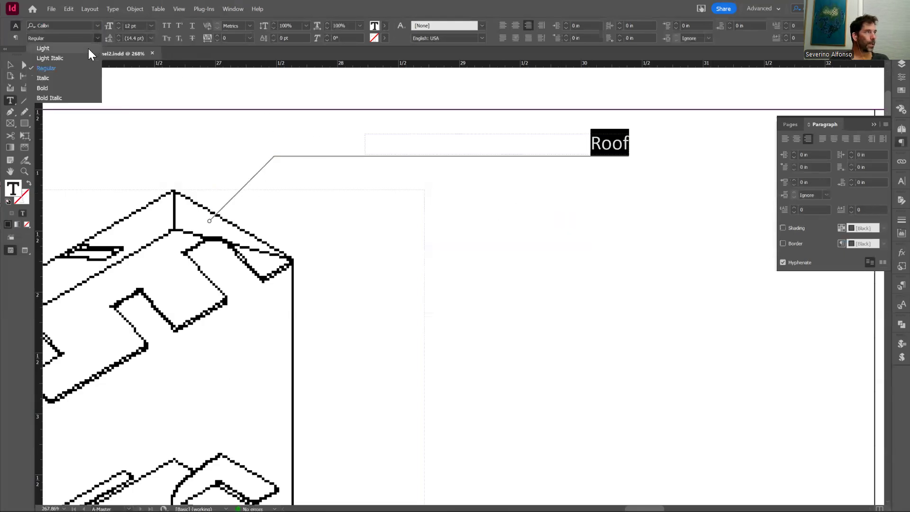
{"action": "left_click", "coordinate": [55, 77]}
{"action": "left_click", "coordinate": [659, 273]}
- Duplicate the roof leader together with its label straight down to the exploded floor layer below the roof
{"action": "key", "text": "z"}
{"action": "left_click", "coordinate": [619, 296], "text": "alt"}
{"action": "left_click", "coordinate": [620, 296], "text": "alt"}
{"action": "left_click_drag", "start_coordinate": [406, 301], "coordinate": [666, 253]}
{"action": "key", "text": "v"}
{"action": "left_click_drag", "start_coordinate": [599, 146], "coordinate": [620, 320], "text": "alt"}
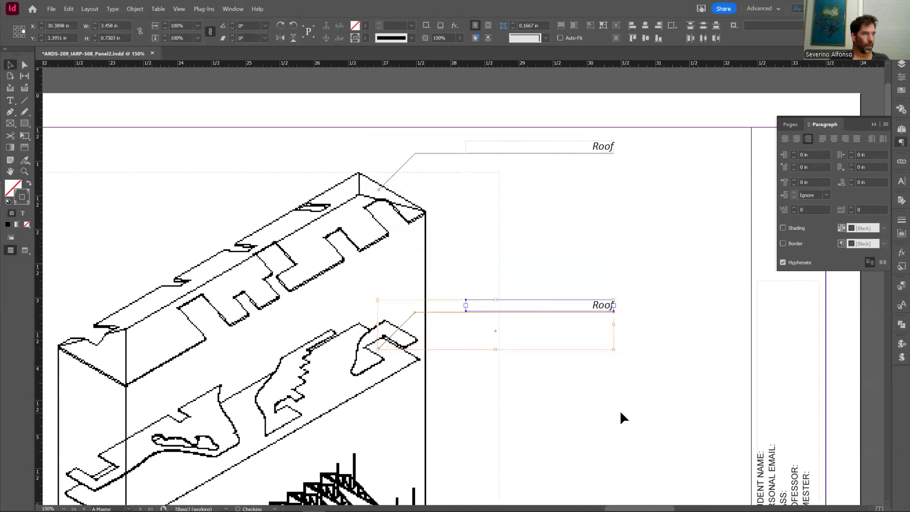
- Replace the text of the duplicated label with "Floors"
{"action": "double_click", "coordinate": [594, 305]}
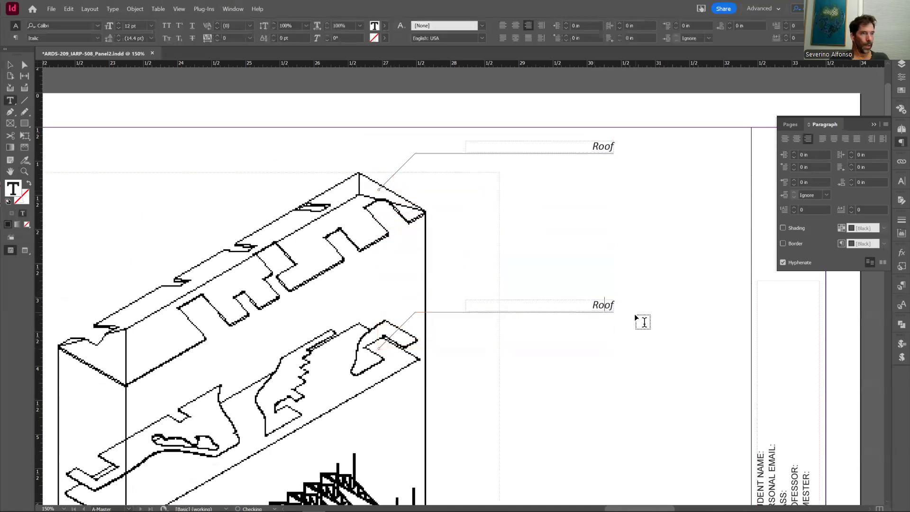
{"action": "left_click_drag", "start_coordinate": [579, 302], "coordinate": [652, 310]}
{"action": "type", "text": "Floors"}
{"action": "left_click", "coordinate": [612, 414]}
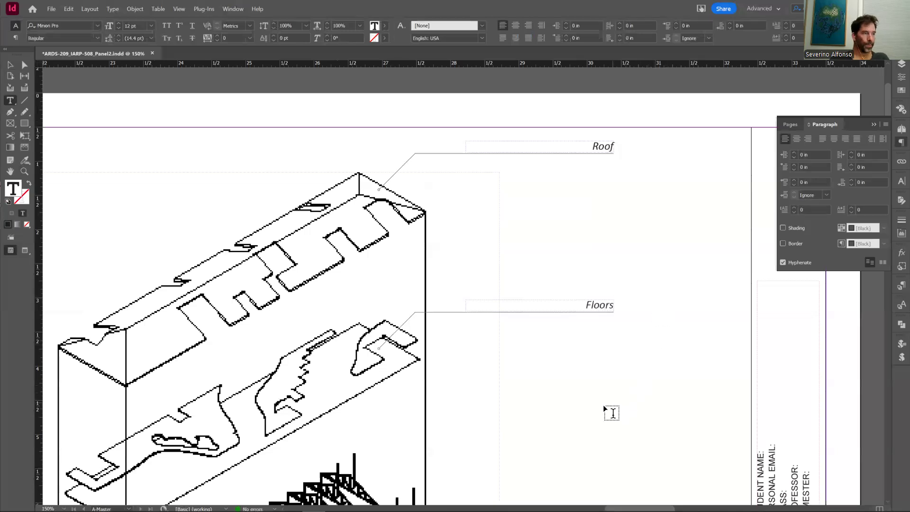
- Duplicate the Floors leader and its label straight down to the roof-truss layer and again to the interior elements on the base
{"action": "key", "text": "z"}
{"action": "left_click", "coordinate": [583, 410], "text": "alt"}
{"action": "left_click", "coordinate": [518, 381], "text": "alt"}
{"action": "left_click_drag", "start_coordinate": [506, 320], "coordinate": [655, 330]}
{"action": "key", "text": "v"}
{"action": "left_click_drag", "start_coordinate": [579, 157], "coordinate": [598, 372]}
{"action": "left_click", "coordinate": [575, 339]}
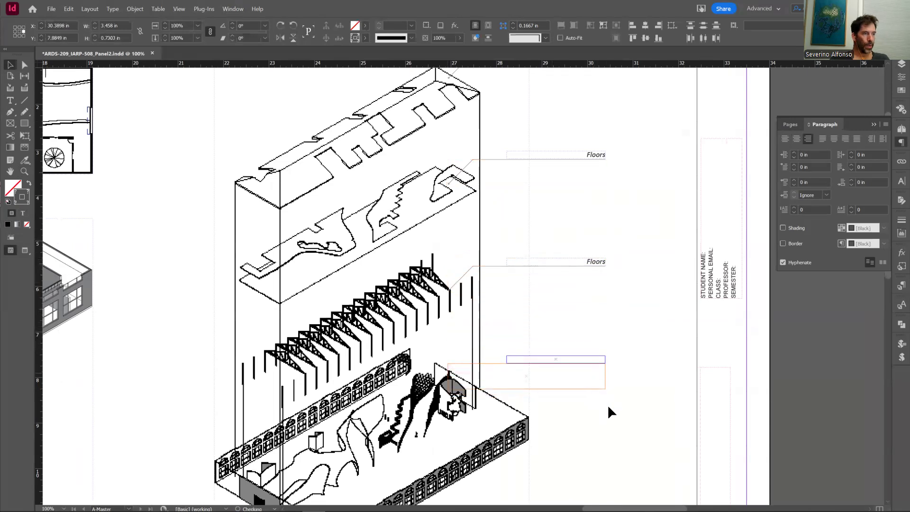
- Copy the lowest leader with its label a short distance straight down for the windowed base wall
{"action": "scroll", "coordinate": [605, 393], "scroll_direction": "down", "scroll_amount": 3}
{"action": "left_click_drag", "start_coordinate": [597, 291], "coordinate": [596, 340], "text": "alt"}
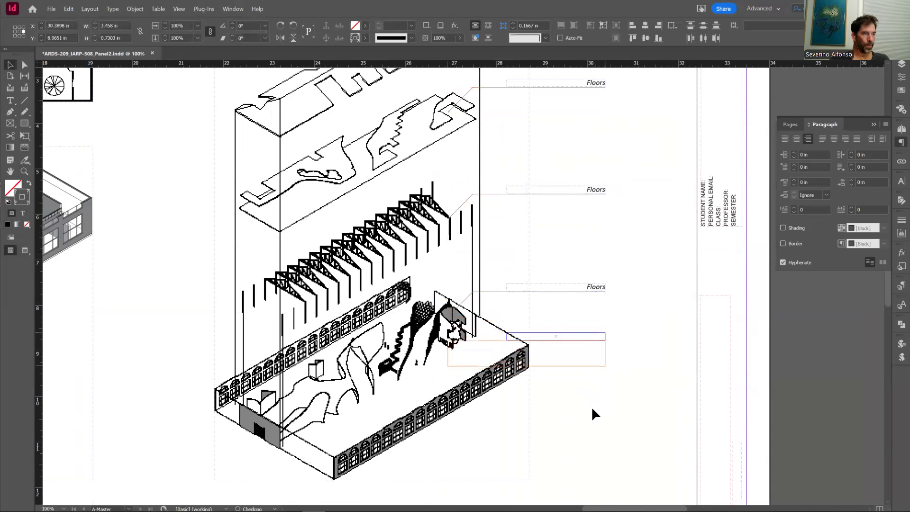
{"action": "left_click", "coordinate": [592, 408]}
- Move the lowest leader's bend and end points horizontally until its end meets the corner of the windowed base wall
{"action": "key", "text": "z"}
{"action": "left_click_drag", "start_coordinate": [414, 313], "coordinate": [606, 396]}
{"action": "key", "text": "a"}
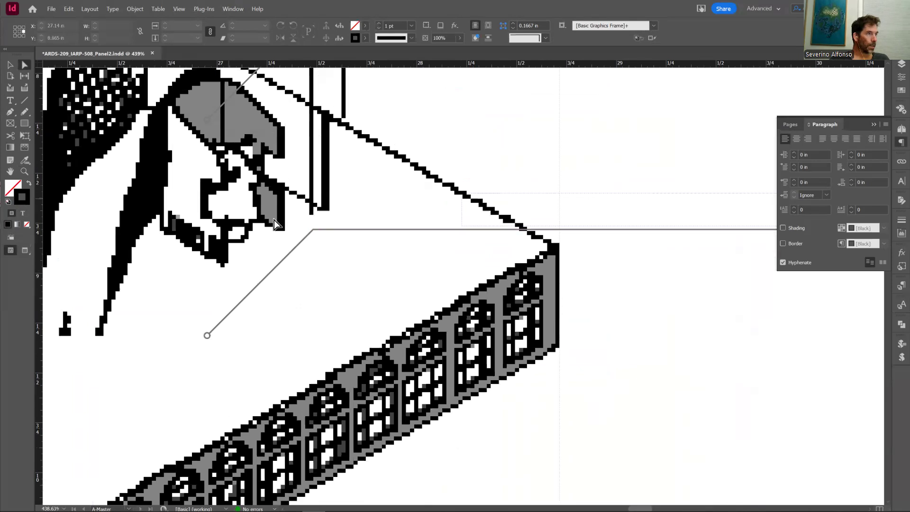
{"action": "left_click", "coordinate": [314, 233]}
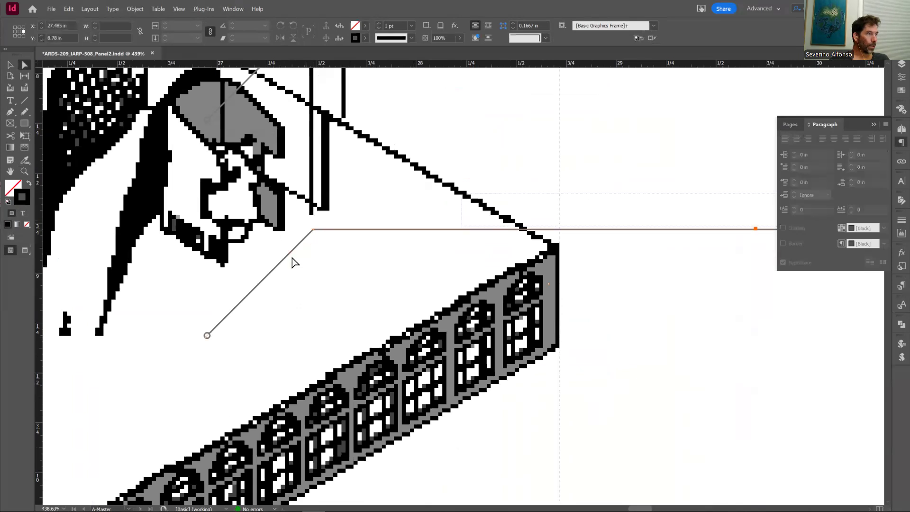
{"action": "left_click", "coordinate": [206, 337], "text": "shift"}
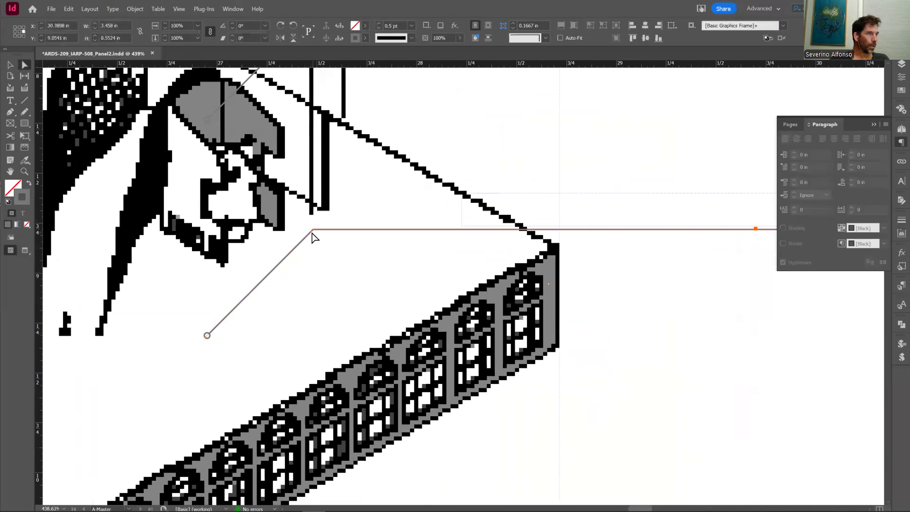
{"action": "left_click_drag", "start_coordinate": [314, 233], "coordinate": [662, 245]}
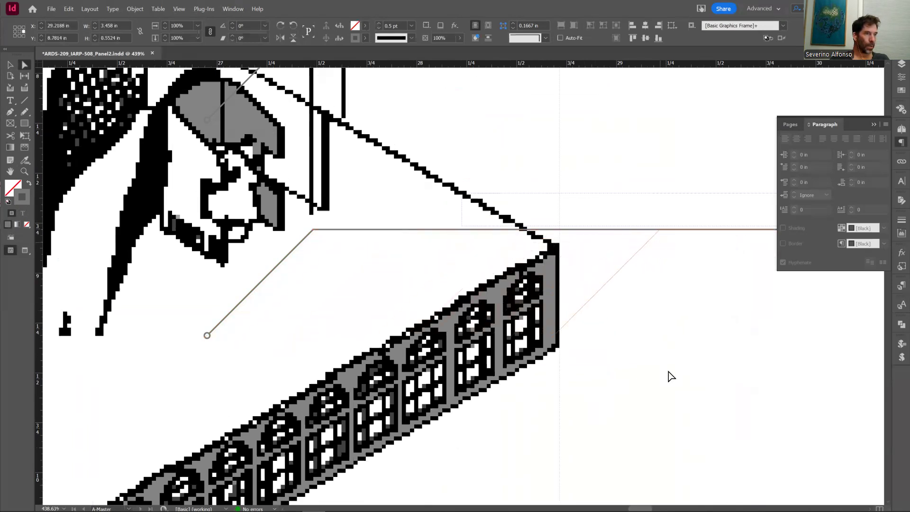
{"action": "left_click", "coordinate": [668, 372]}
- Examine the leader annotations around the exploded view and the overall layout of the panel
{"action": "key", "text": "z"}
{"action": "left_click", "coordinate": [713, 357], "text": "alt"}
{"action": "left_click", "coordinate": [682, 318], "text": "alt"}
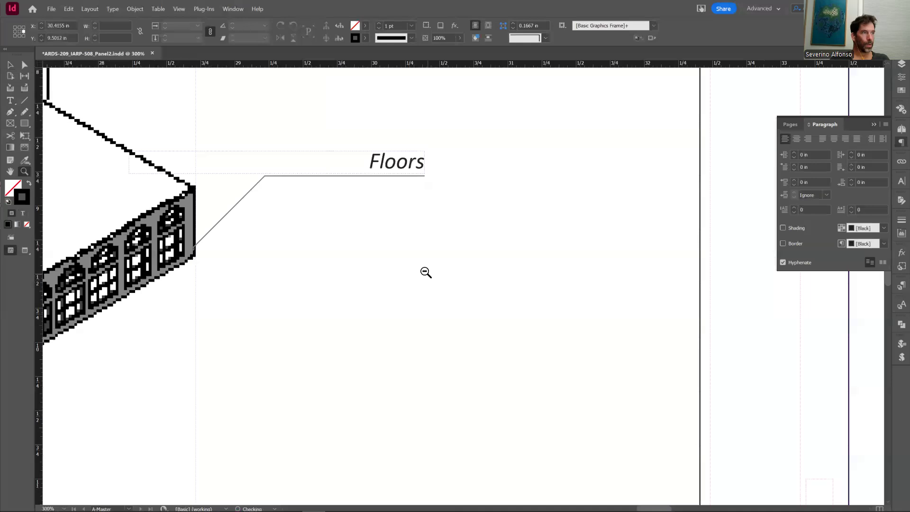
{"action": "left_click", "coordinate": [426, 272], "text": "alt"}
{"action": "left_click", "coordinate": [419, 274], "text": "alt"}
{"action": "left_click", "coordinate": [365, 277], "text": "alt"}
{"action": "scroll", "coordinate": [539, 364], "scroll_direction": "down", "scroll_amount": 3, "text": "alt"}
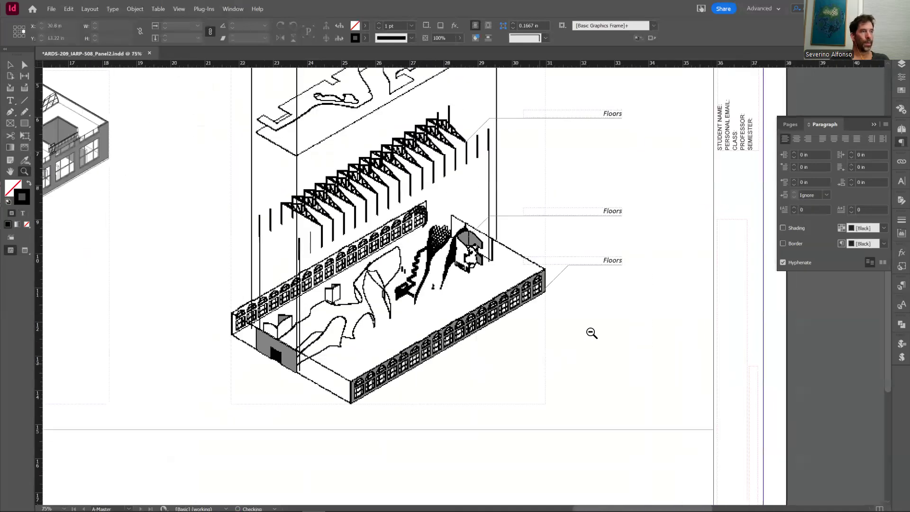
{"action": "scroll", "coordinate": [435, 282], "scroll_direction": "up", "scroll_amount": 4, "text": "alt"}
{"action": "scroll", "coordinate": [351, 223], "scroll_direction": "down", "scroll_amount": 2, "text": "alt"}
{"action": "scroll", "coordinate": [343, 216], "scroll_direction": "down", "scroll_amount": 2, "text": "alt"}
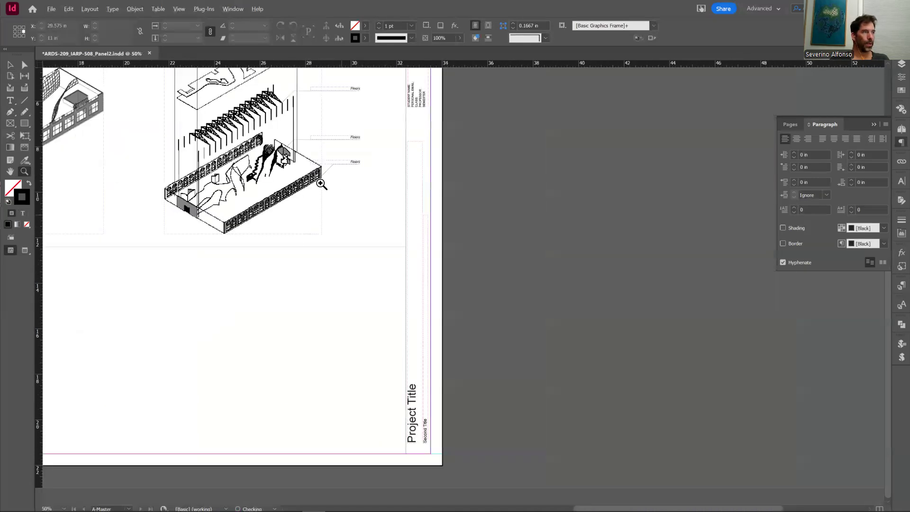
{"action": "scroll", "coordinate": [259, 181], "scroll_direction": "up", "scroll_amount": 2}
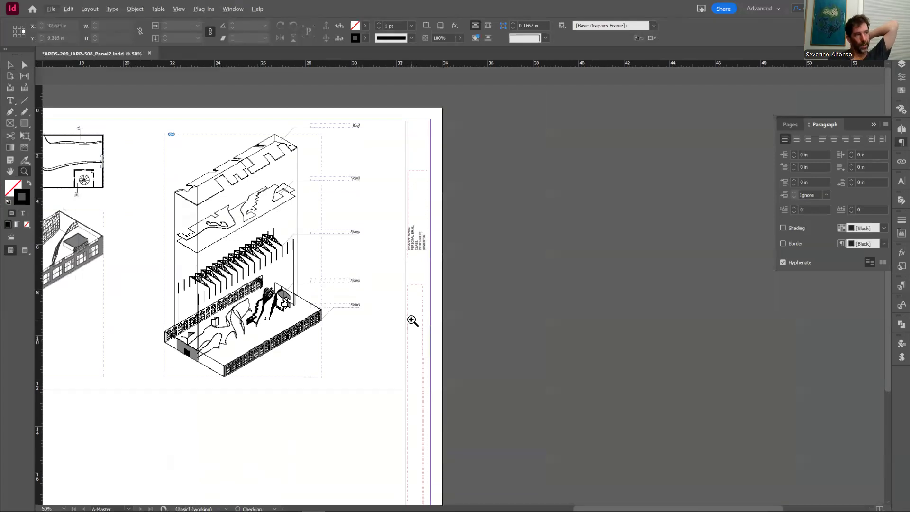
{"action": "middle_click_drag", "start_coordinate": [242, 332], "coordinate": [528, 339]}
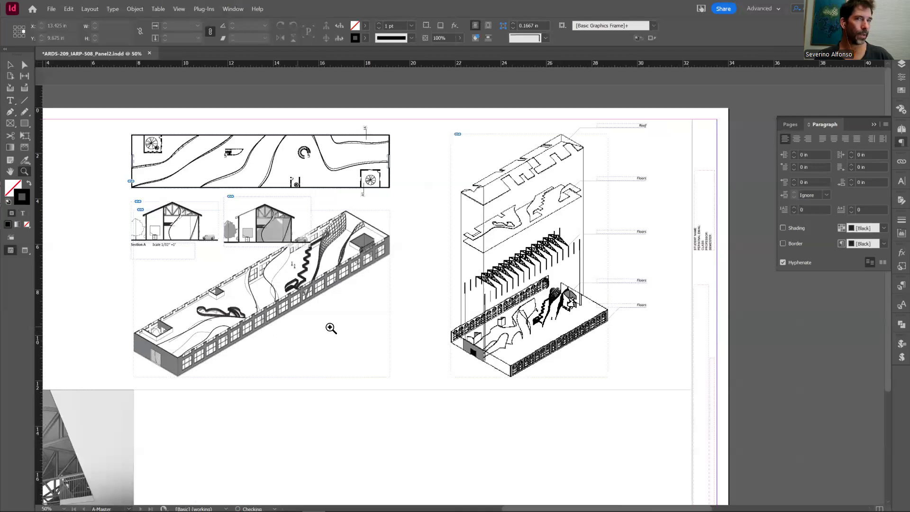
{"action": "scroll", "coordinate": [536, 328], "scroll_direction": "down", "scroll_amount": 5}
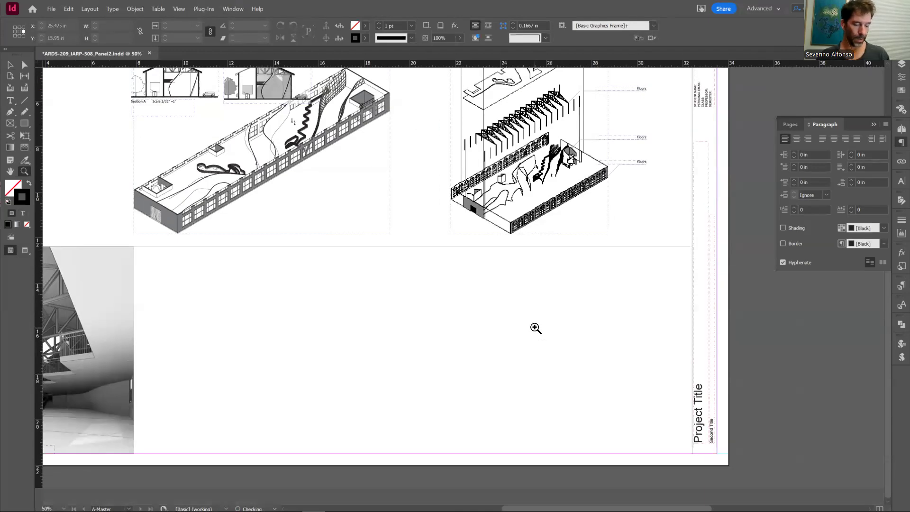
{"action": "left_click", "coordinate": [455, 316], "text": "alt"}
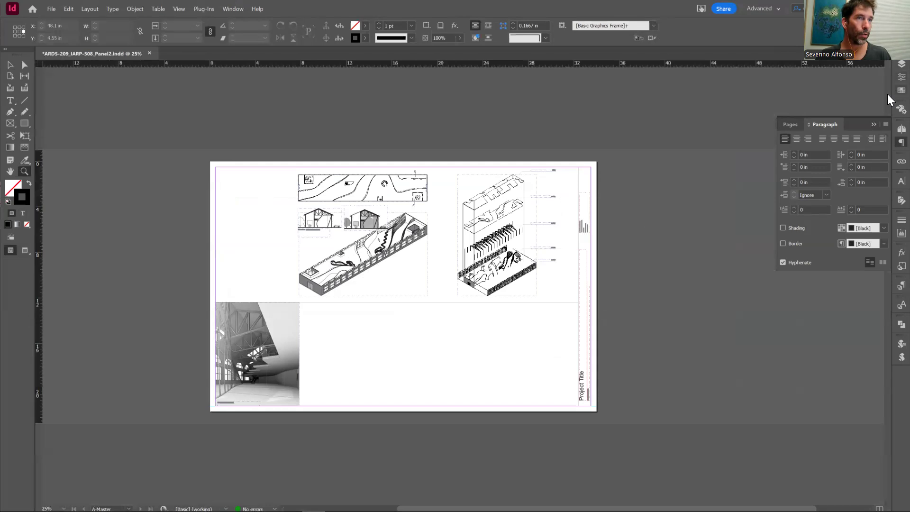
- Show the Do not print layer and hide the Images layer to read the Honors Assignment and Extra grade instructions
{"action": "left_click", "coordinate": [902, 64]}
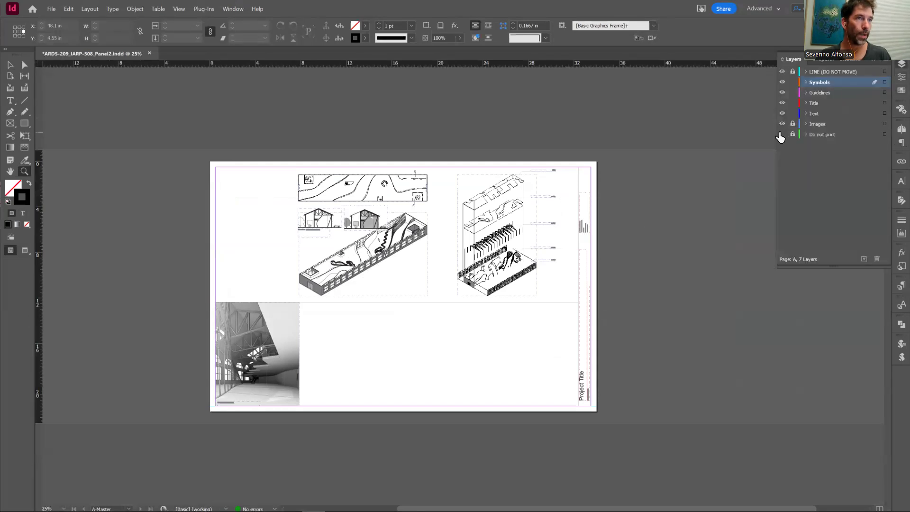
{"action": "left_click_drag", "start_coordinate": [367, 239], "coordinate": [523, 316]}
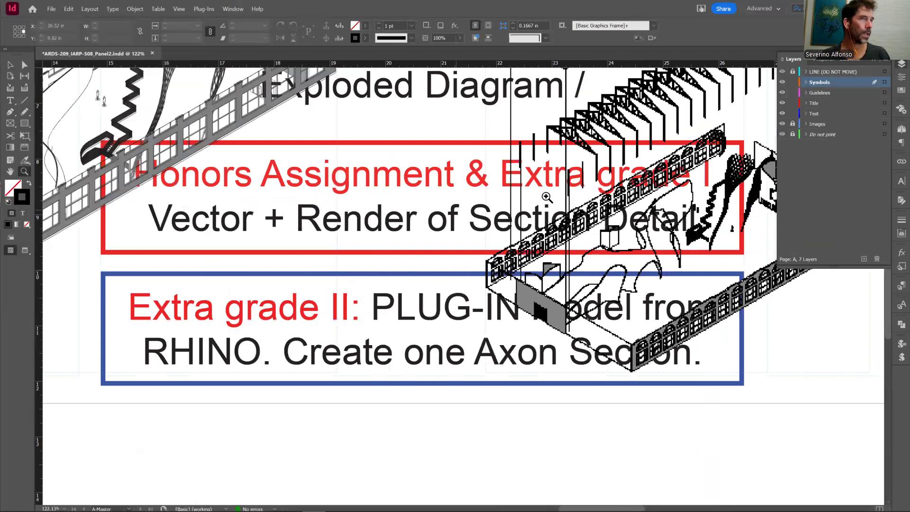
{"action": "left_click", "coordinate": [782, 124]}
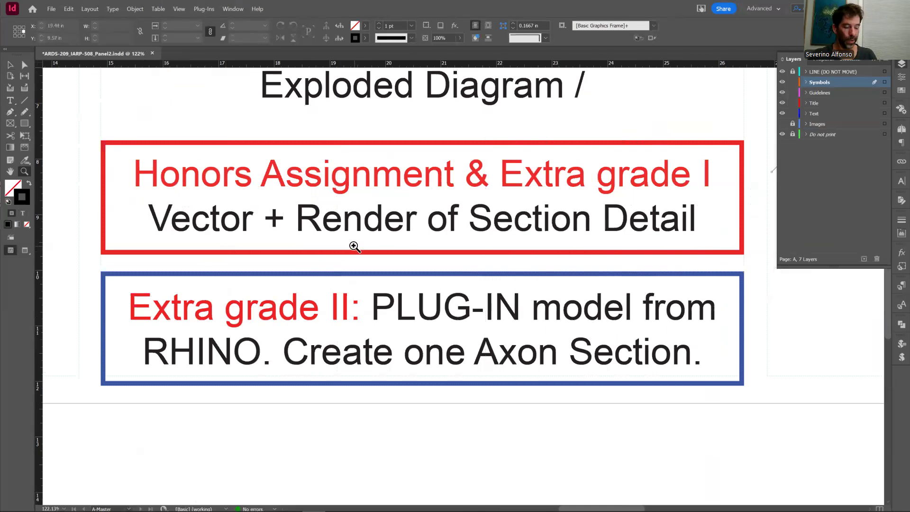
{"action": "left_click", "coordinate": [526, 254], "text": "alt"}
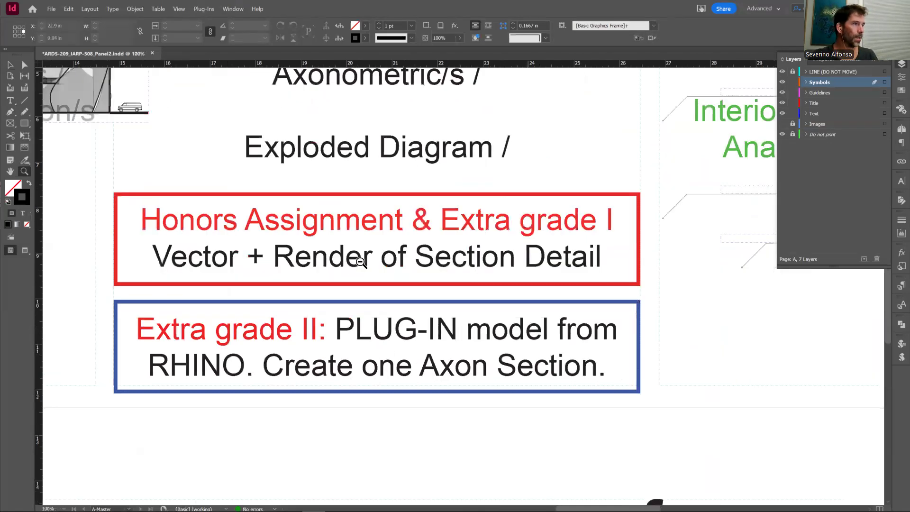
{"action": "left_click", "coordinate": [361, 262], "text": "alt"}
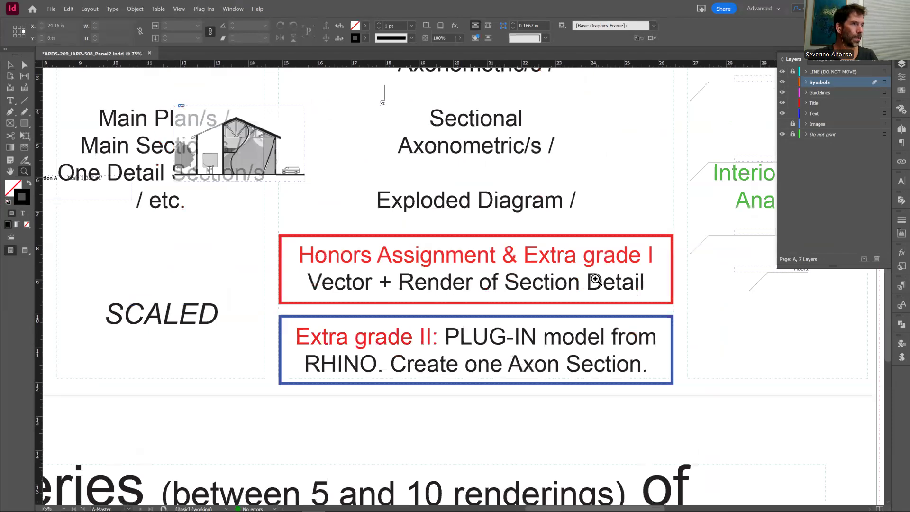